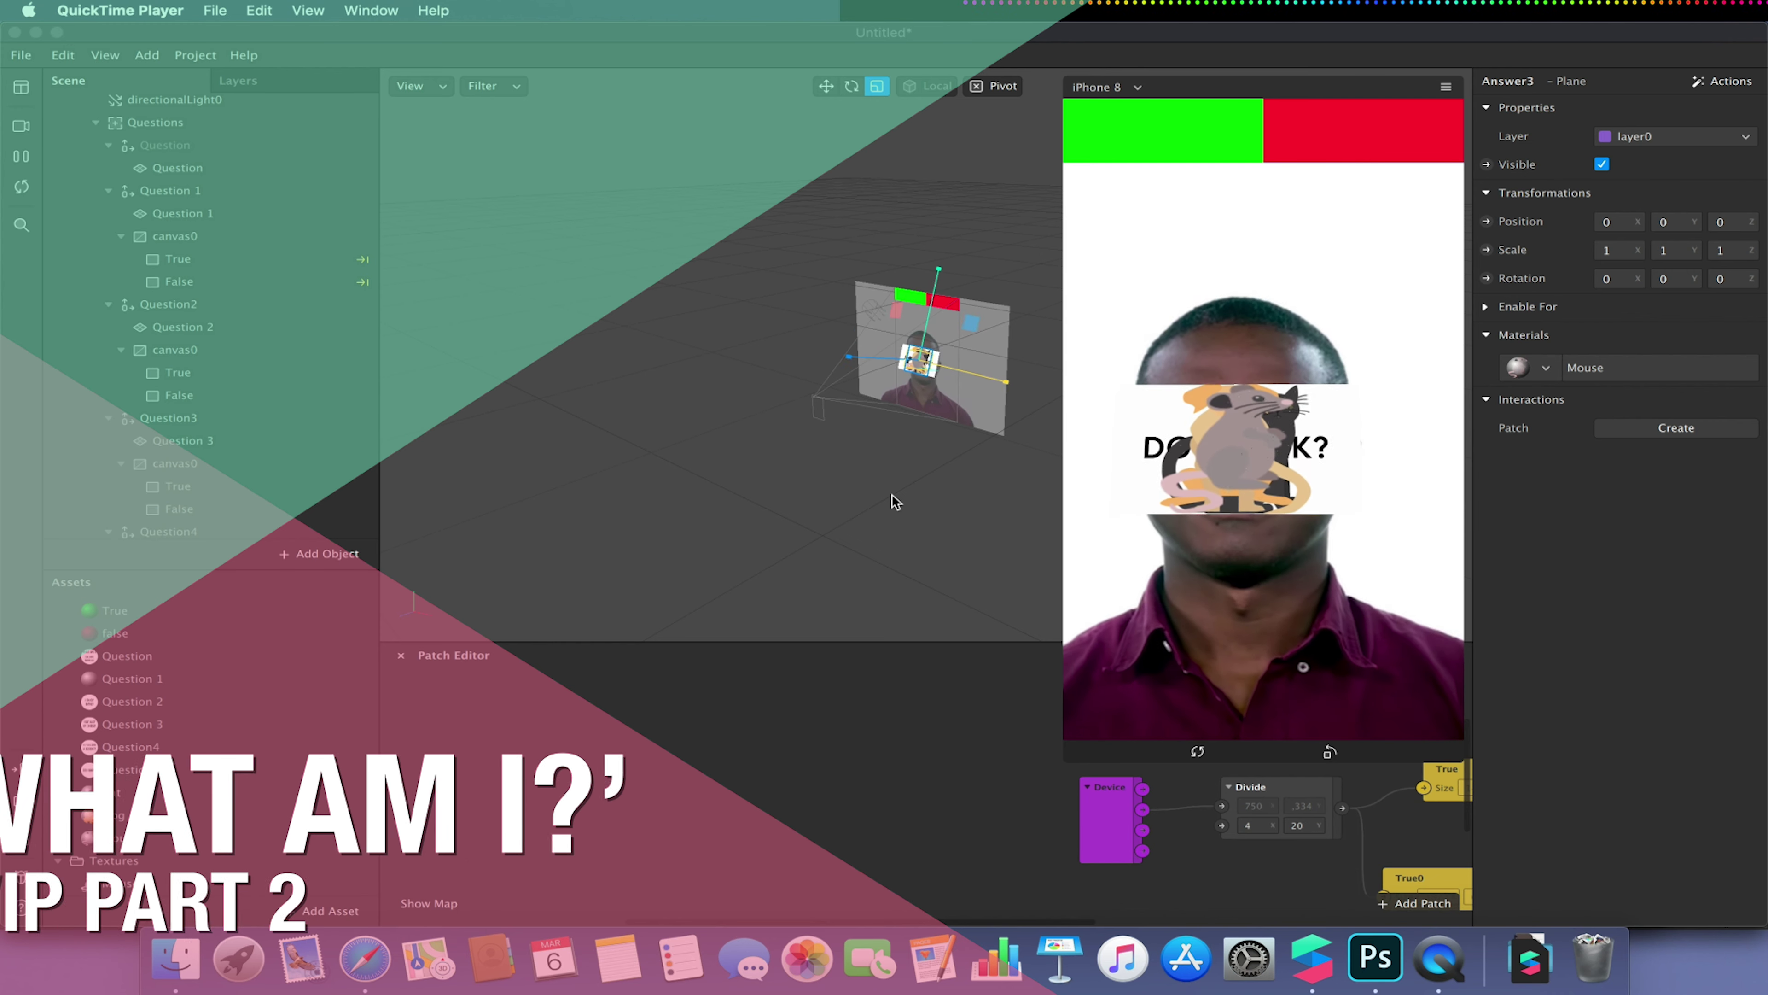
Bring Spark AR Studio forward and shrink the iPhone simulator preview
left_click(1083, 768)
left_click_drag(1083, 768, 1200, 564)
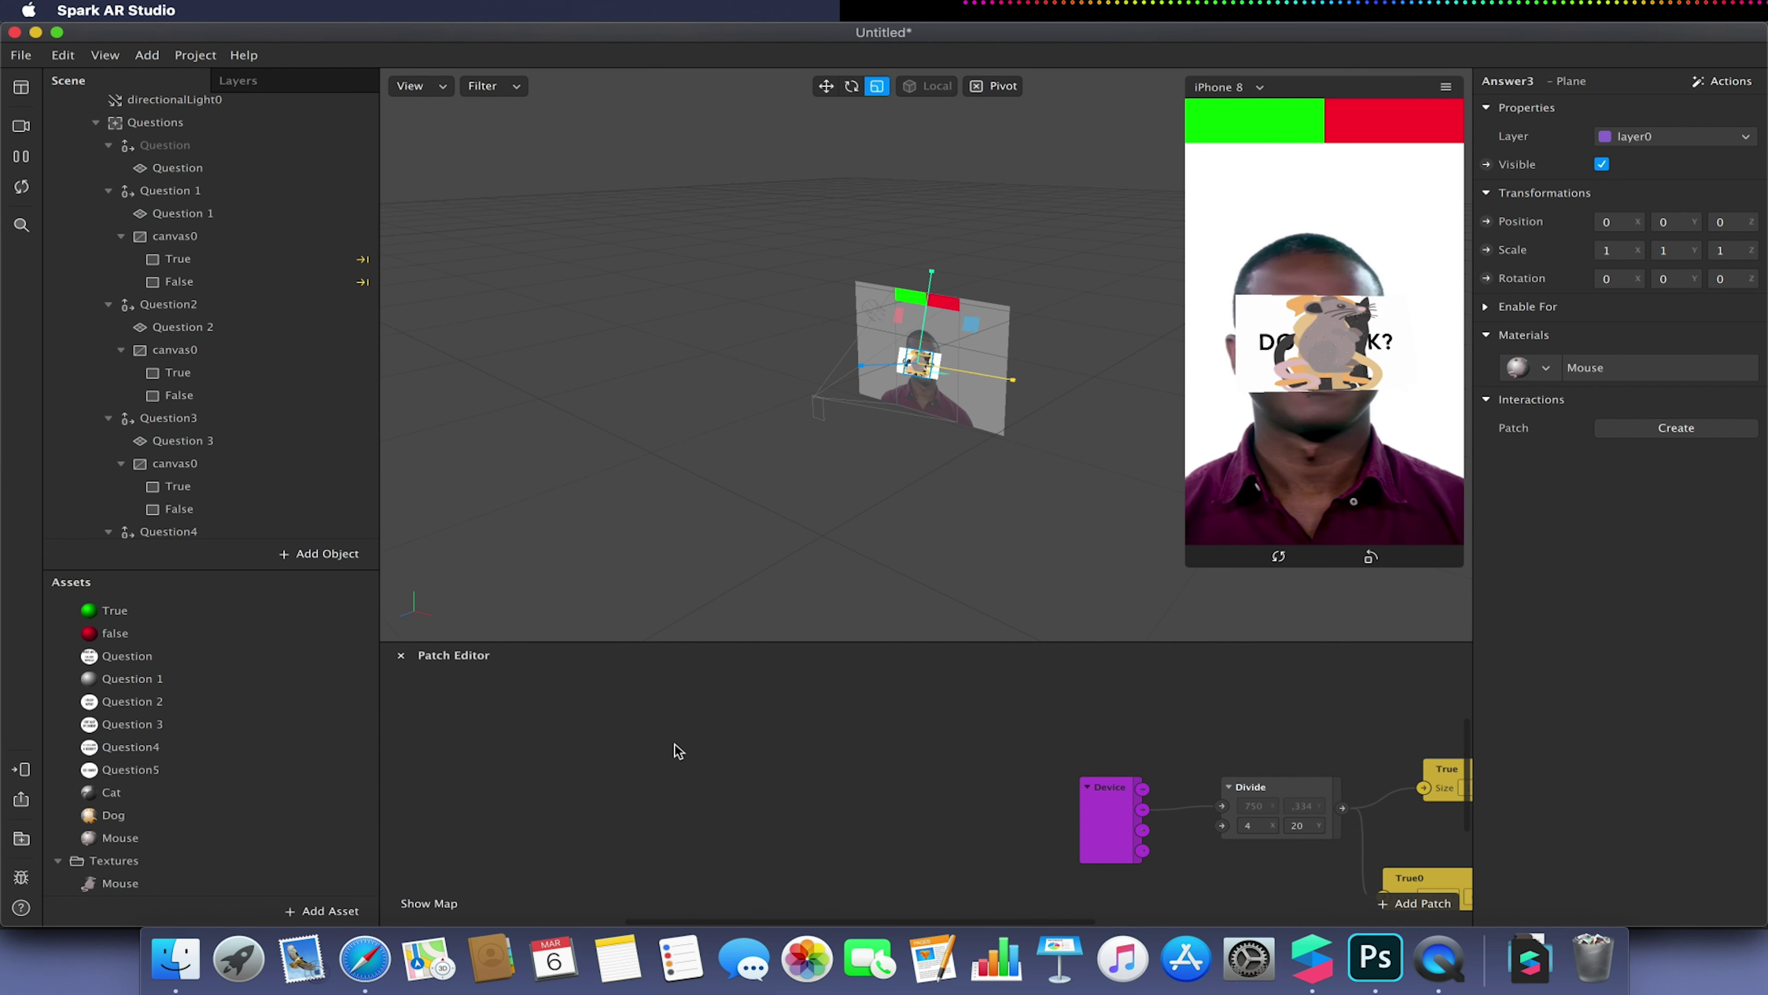
Raise the viewport divider so the Patch Editor fills most of the lower window
scroll(675, 751, "left", 2)
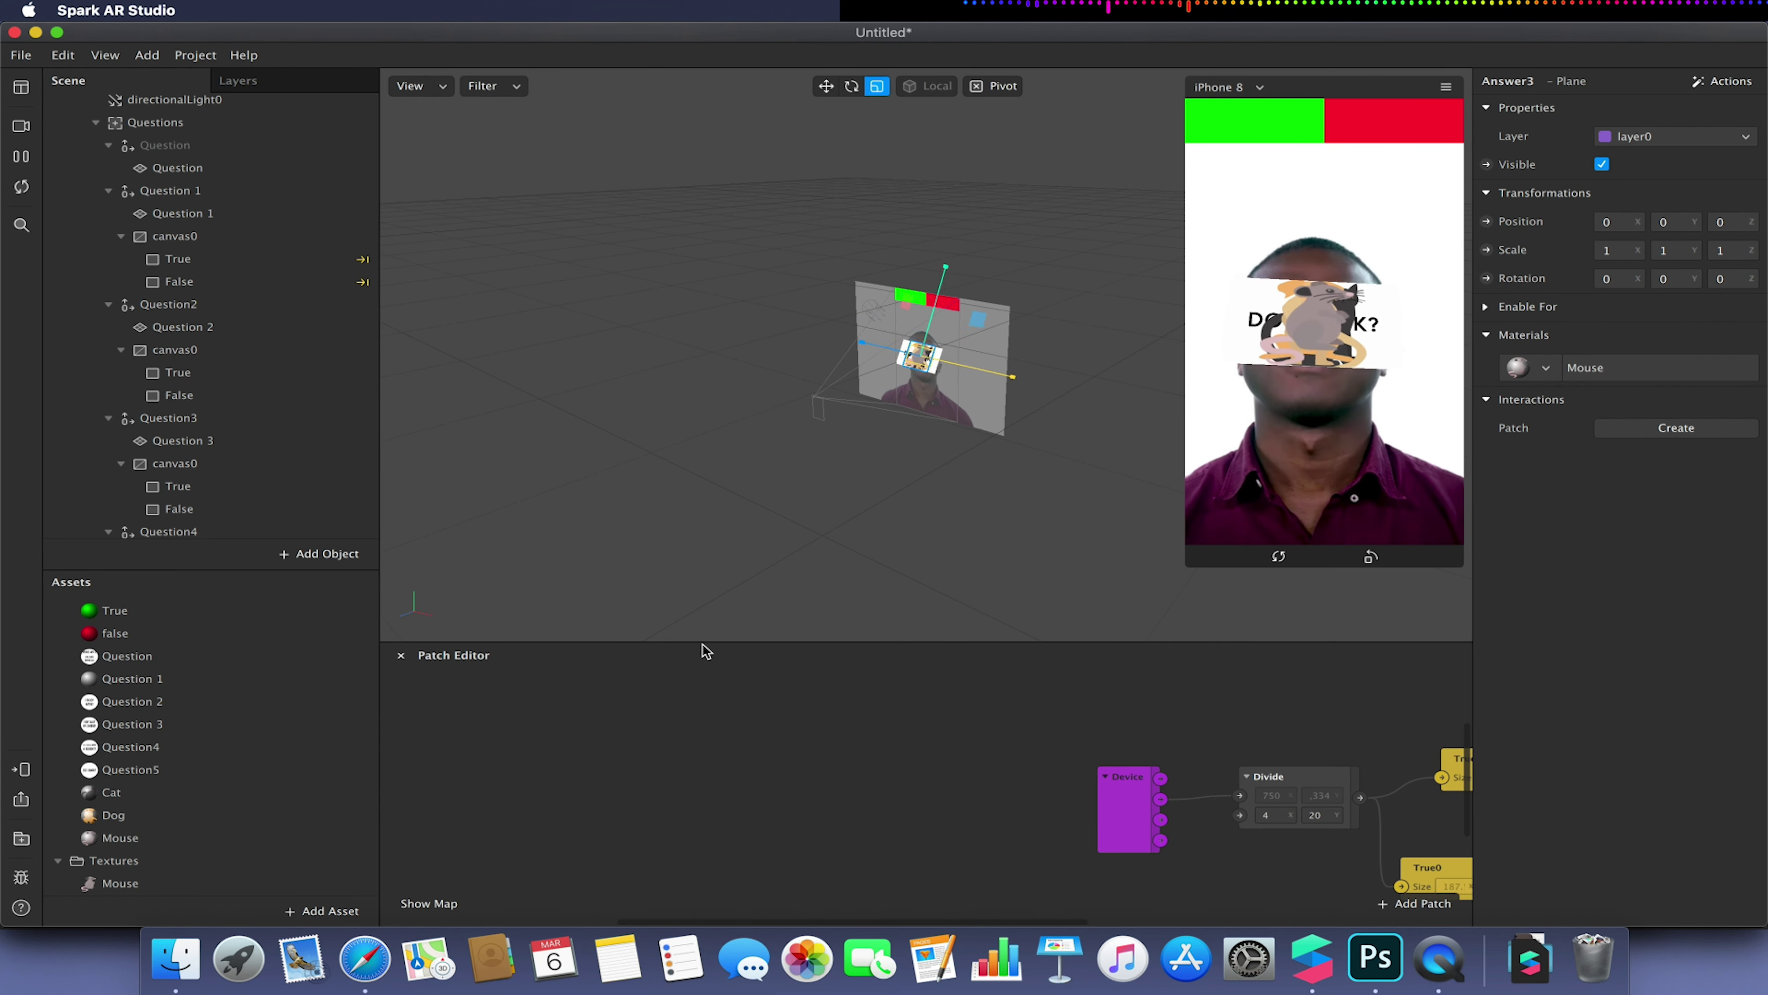
left_click_drag(702, 642, 774, 383)
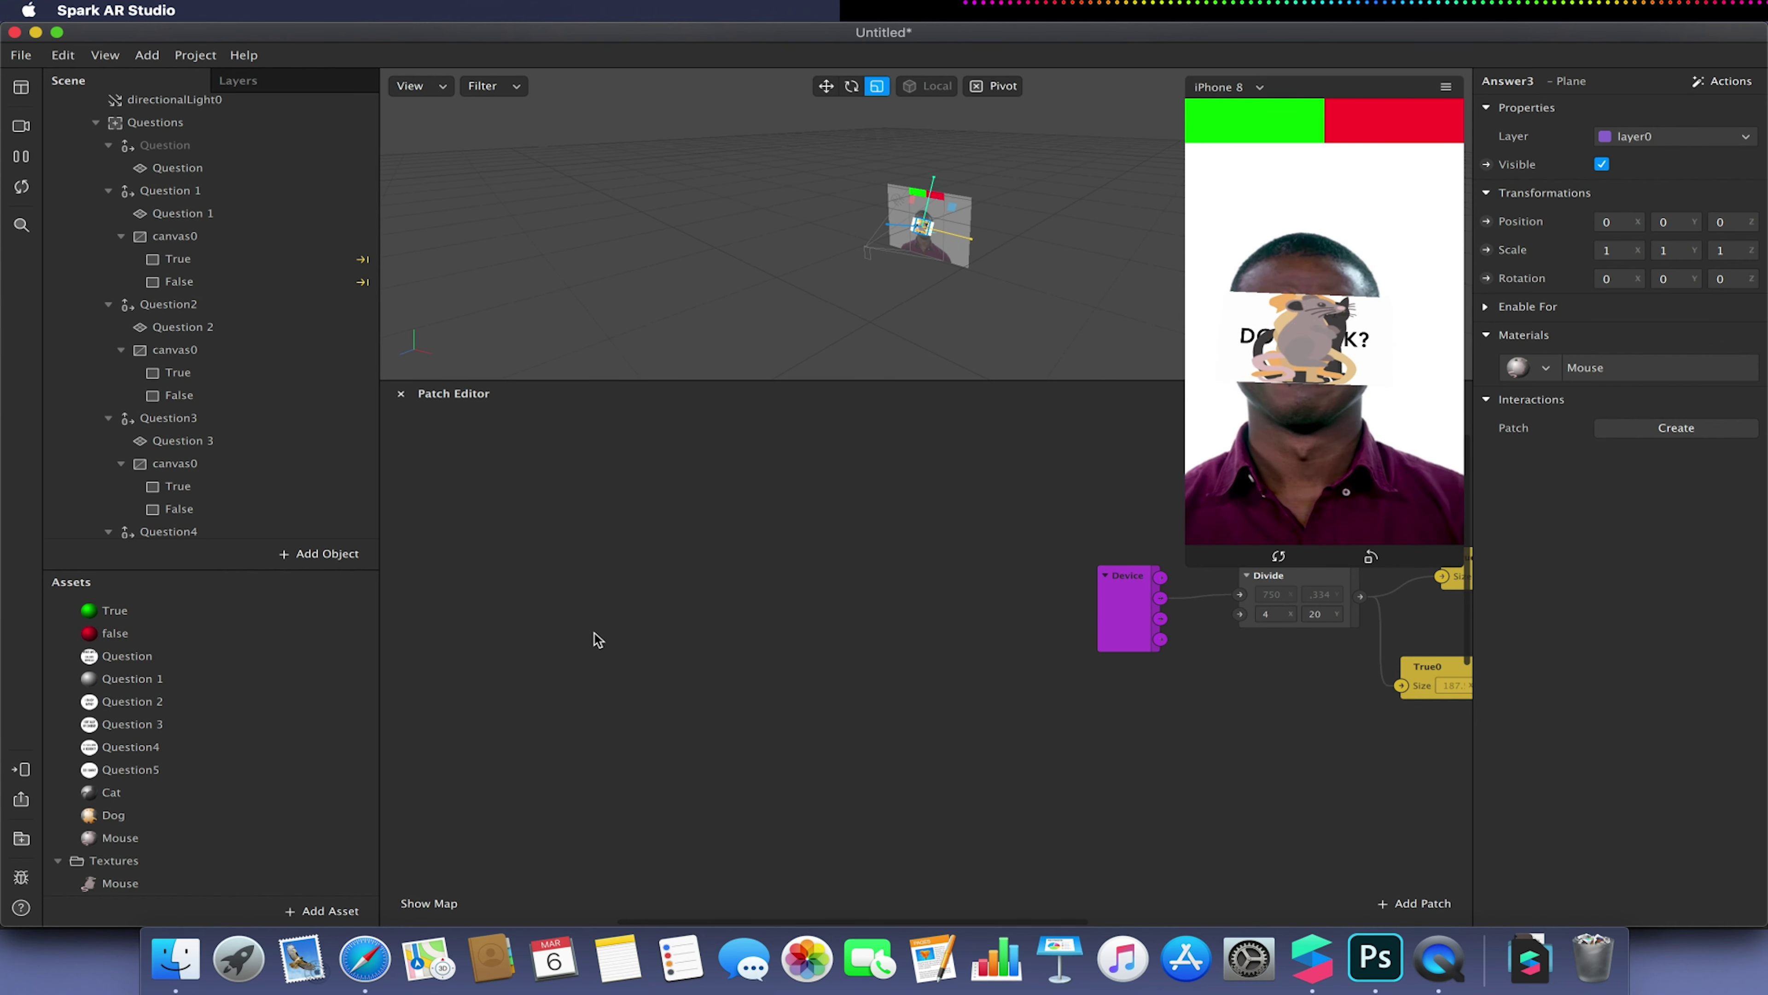
Add a Screen Tap patch to the Patch Editor and position it
right_click(465, 754)
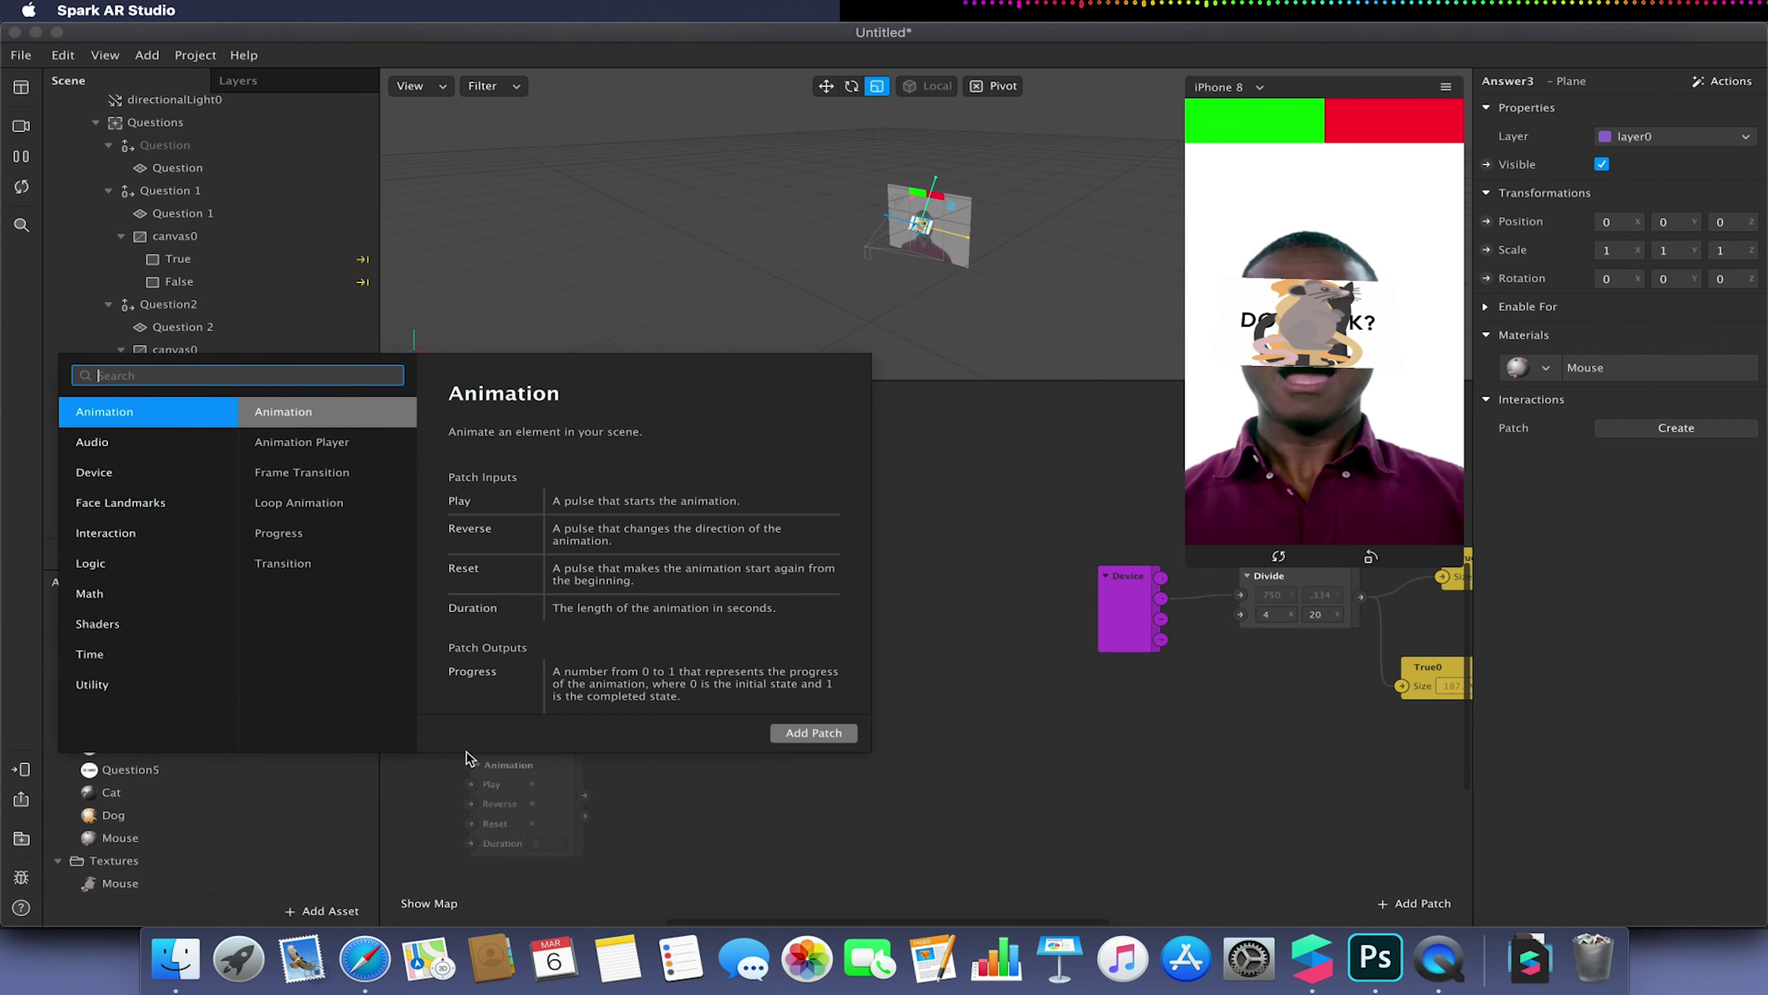
type("screen")
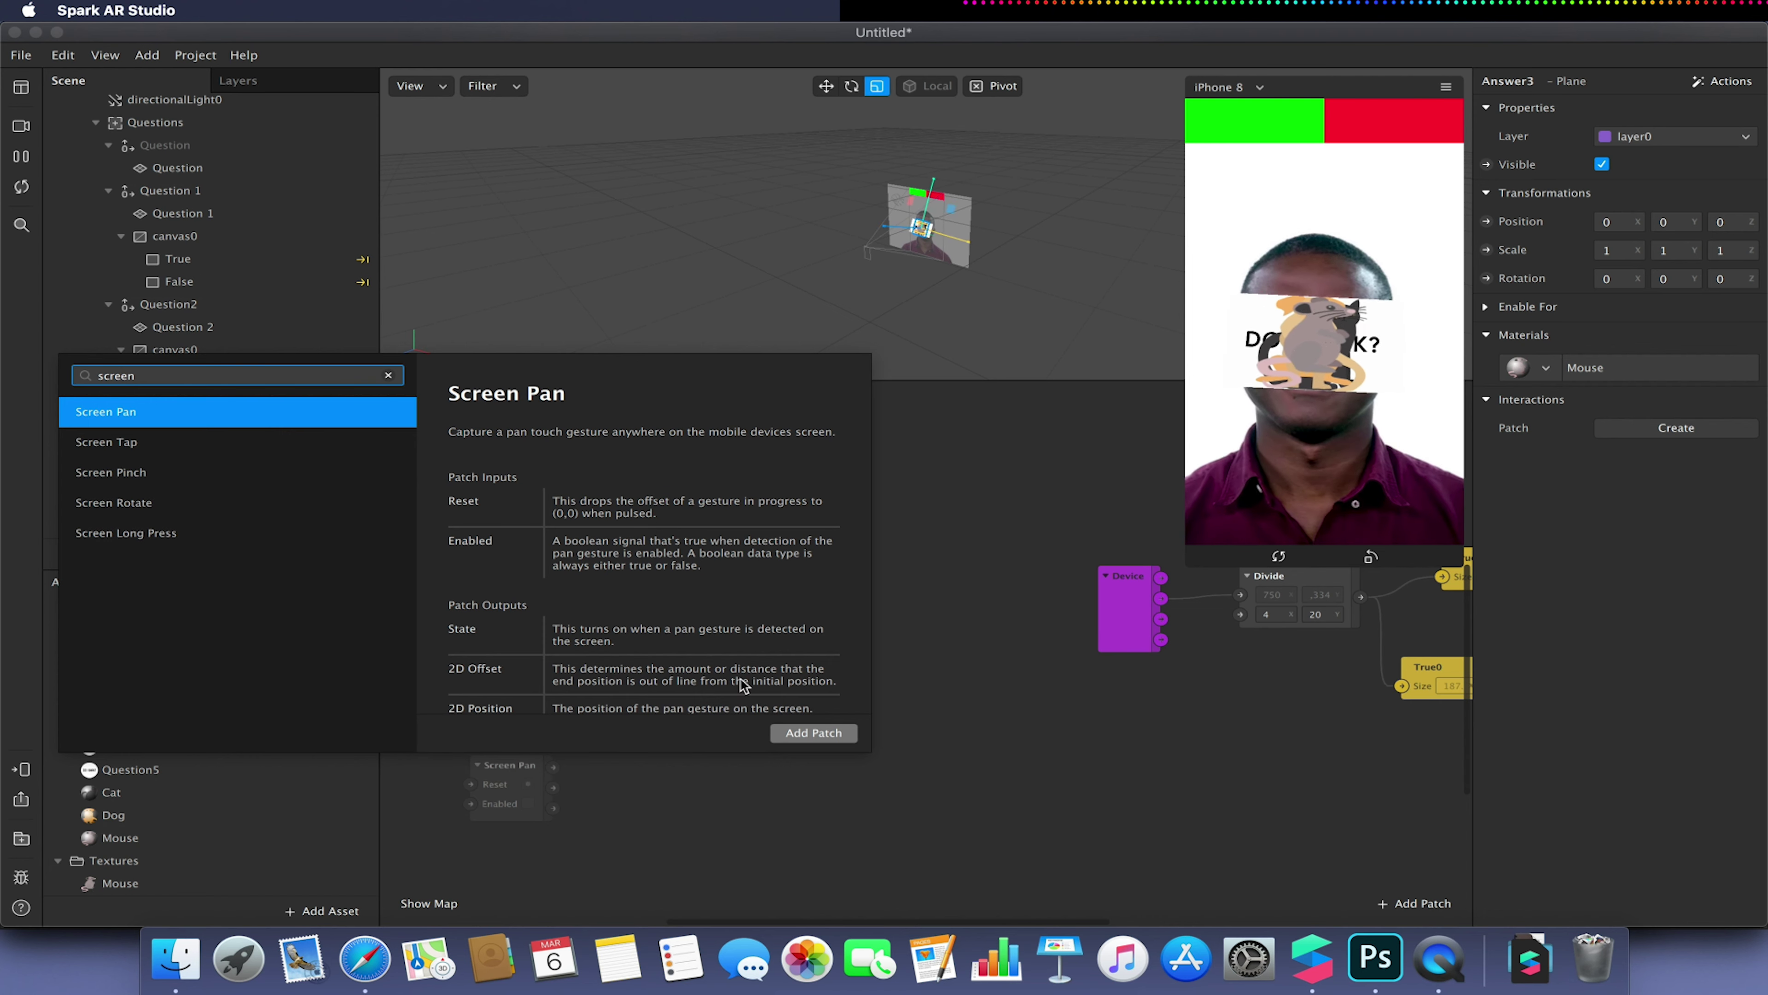
left_click(235, 442)
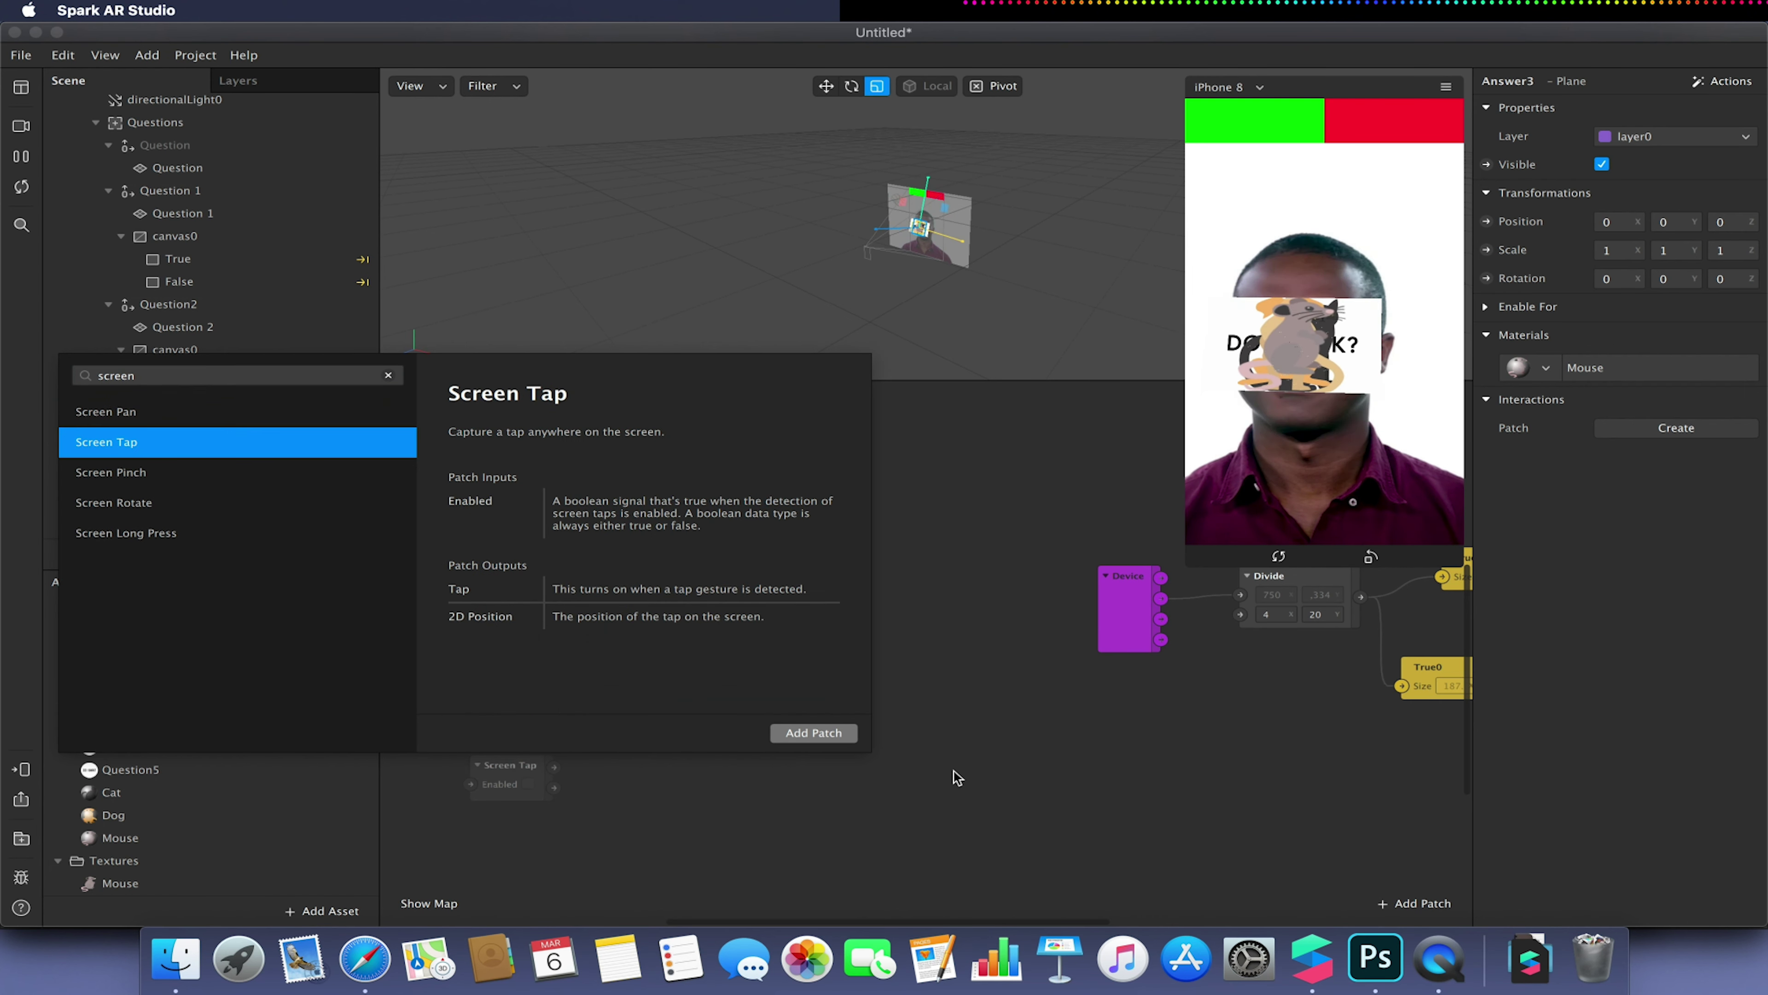
left_click(818, 733)
left_click_drag(504, 771, 701, 667)
Add a Counter fed by Screen Tap and set its Maximum Count to 7
type("counter")
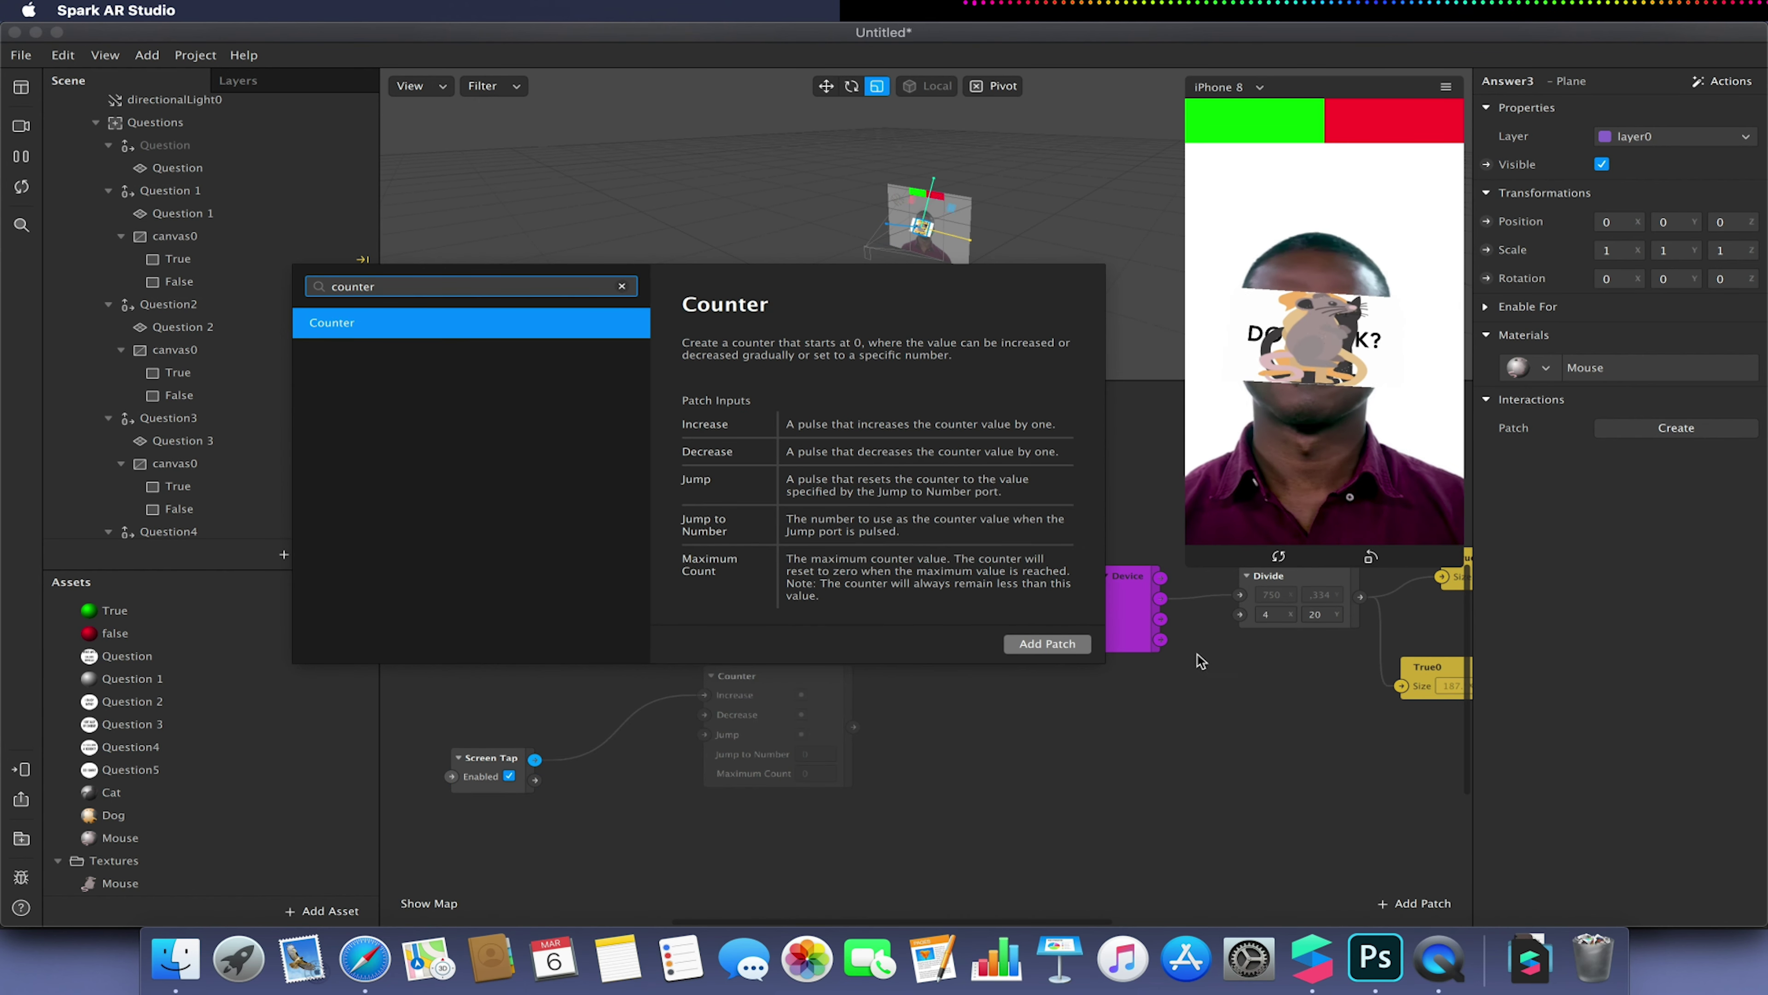
left_click(1045, 644)
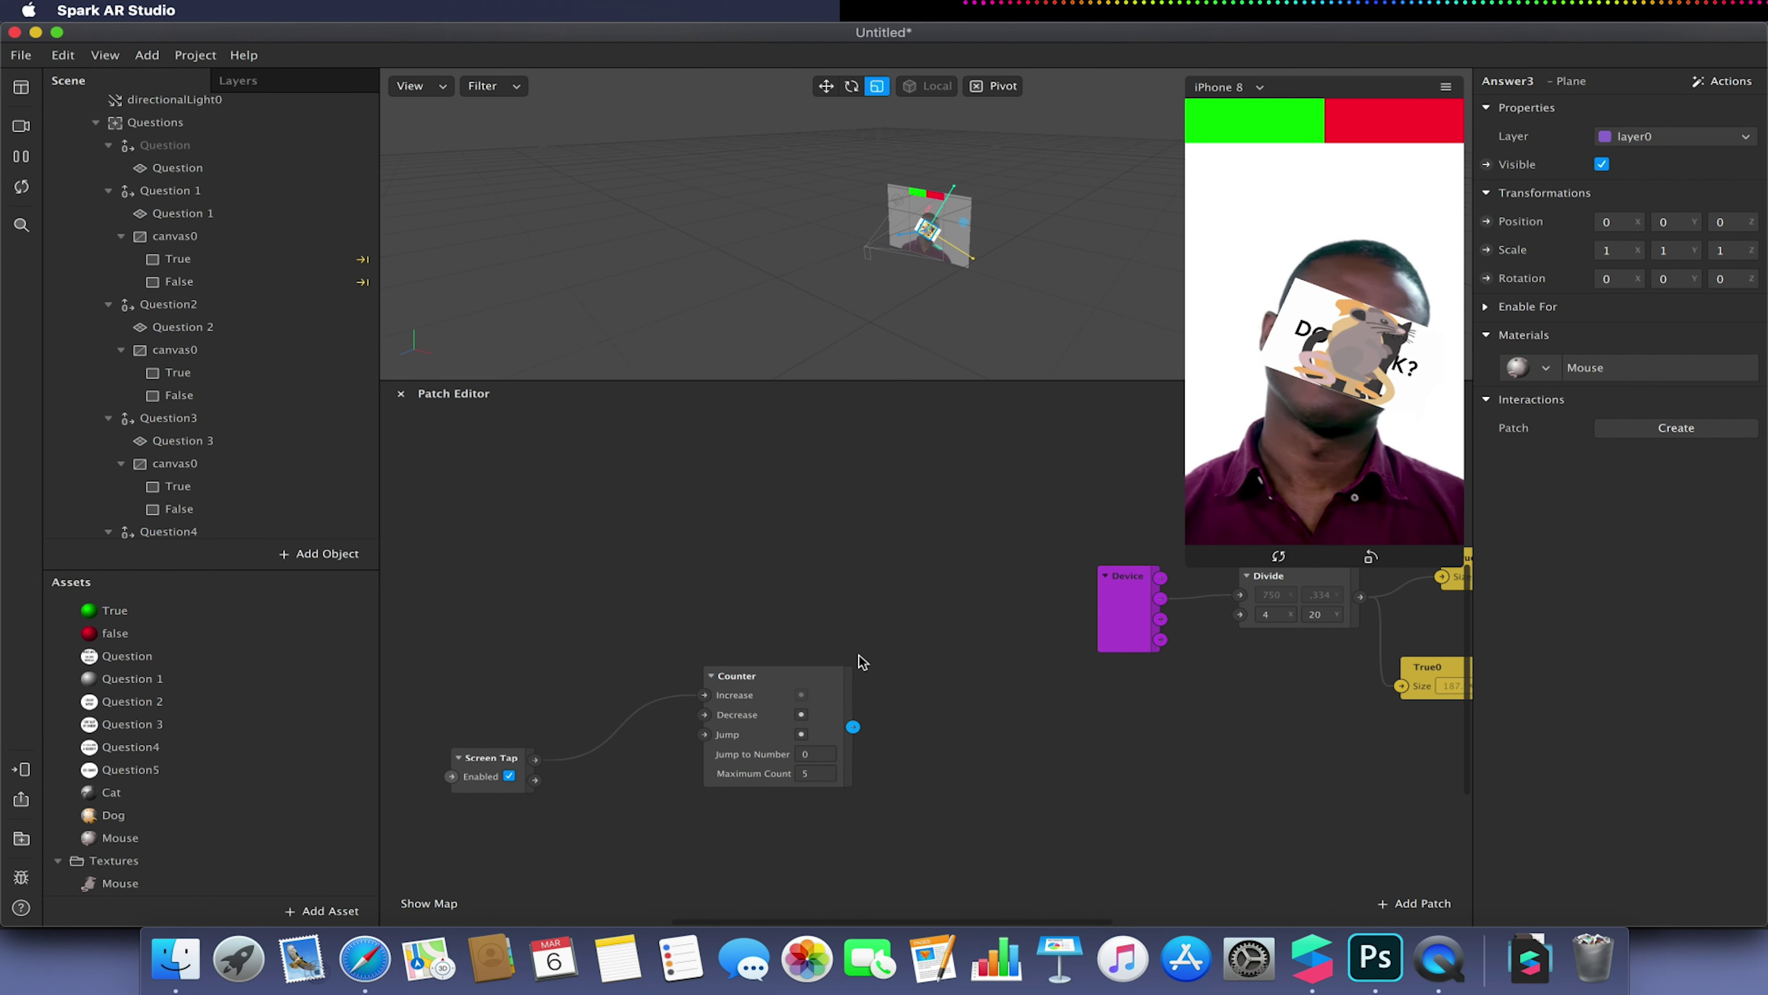
left_click(793, 674)
left_click_drag(793, 676, 738, 720)
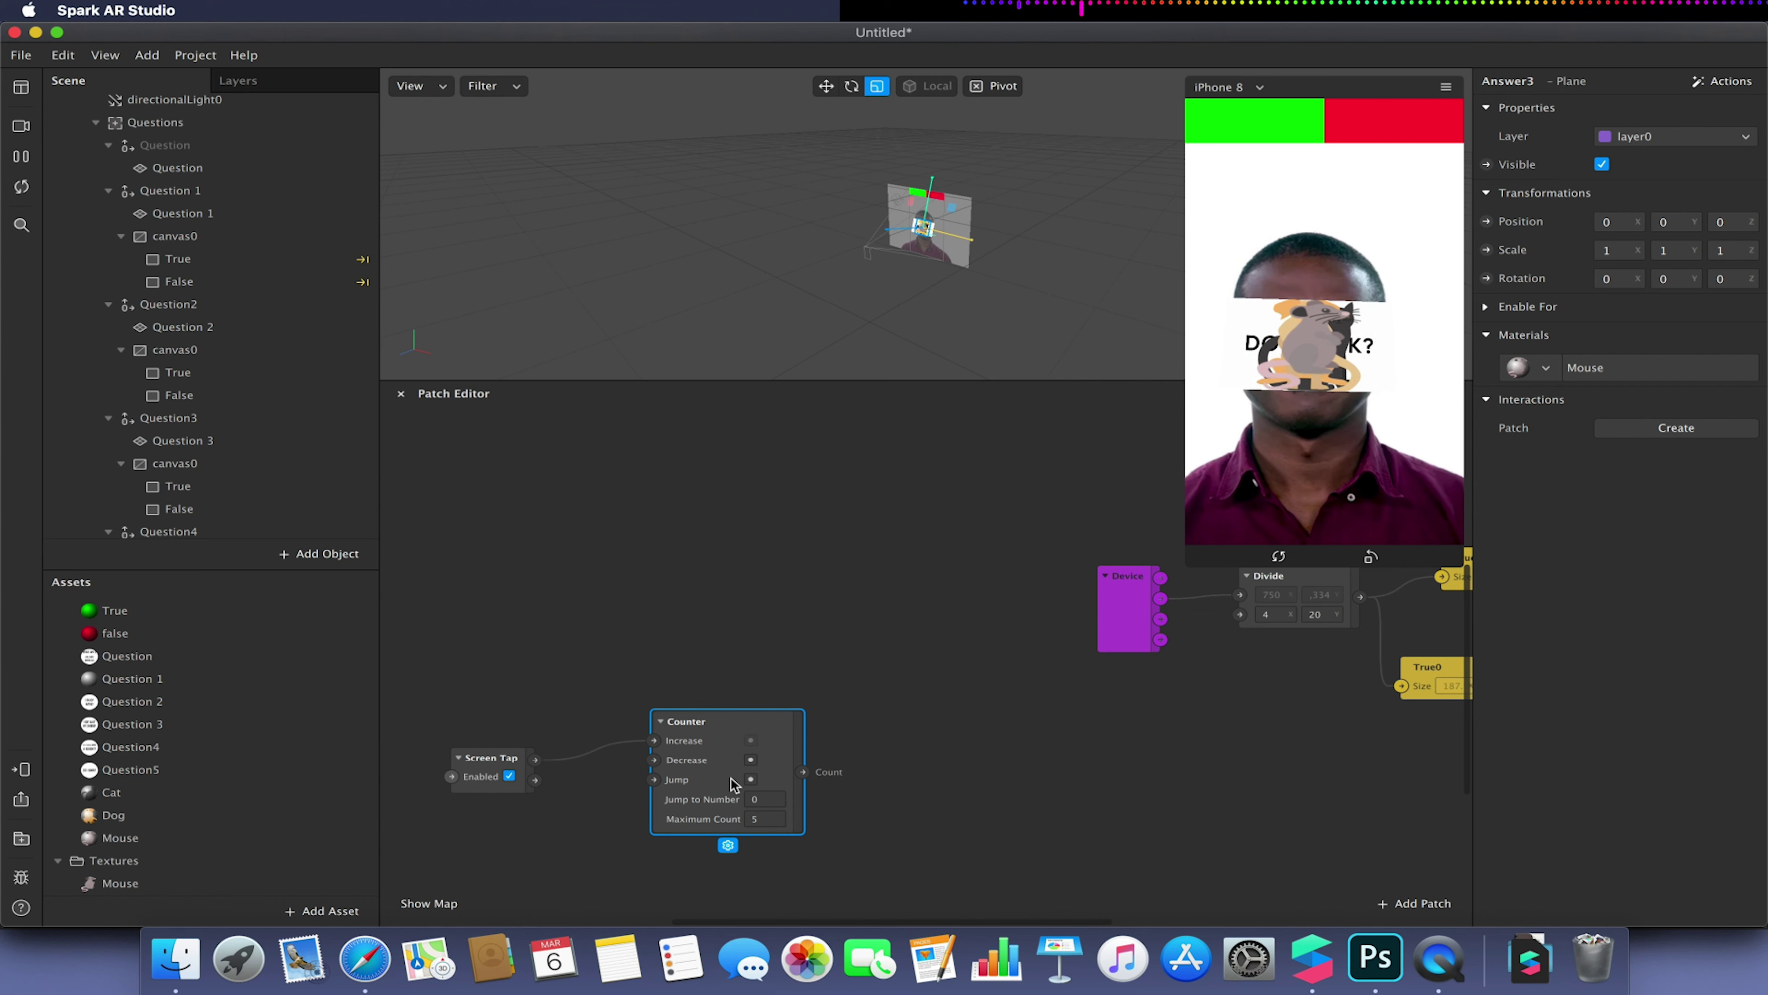
left_click(747, 821)
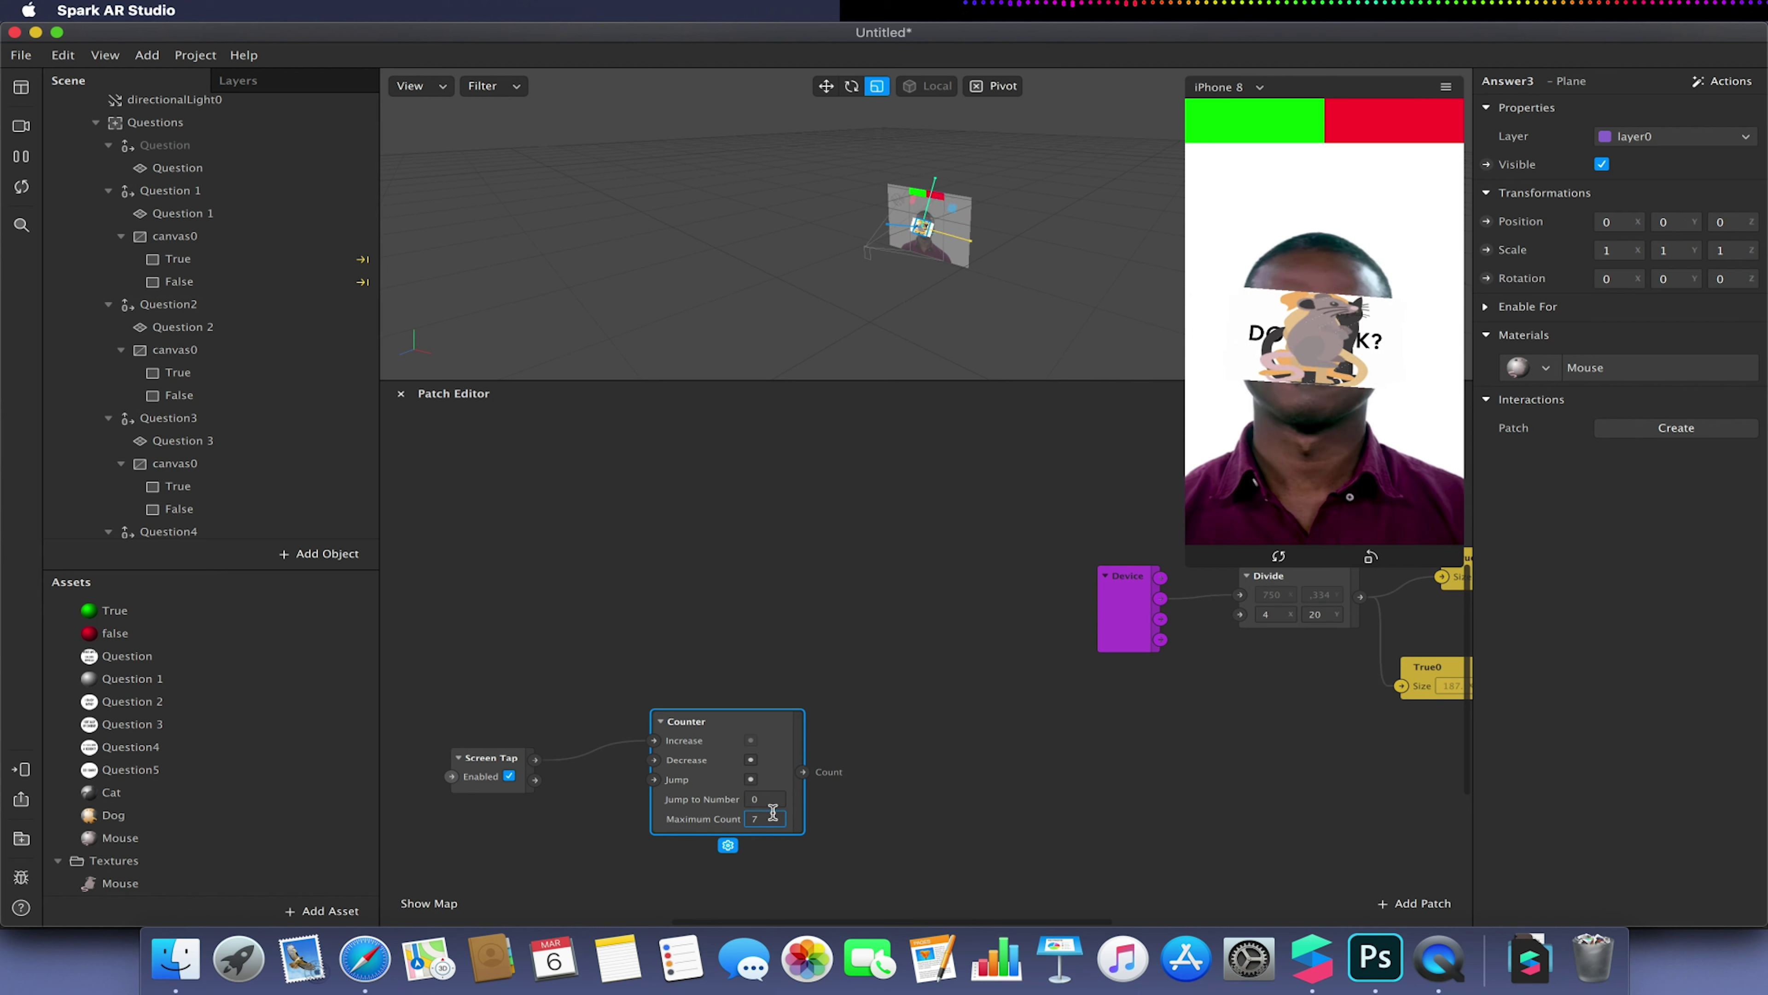
left_click_drag(781, 732, 721, 769)
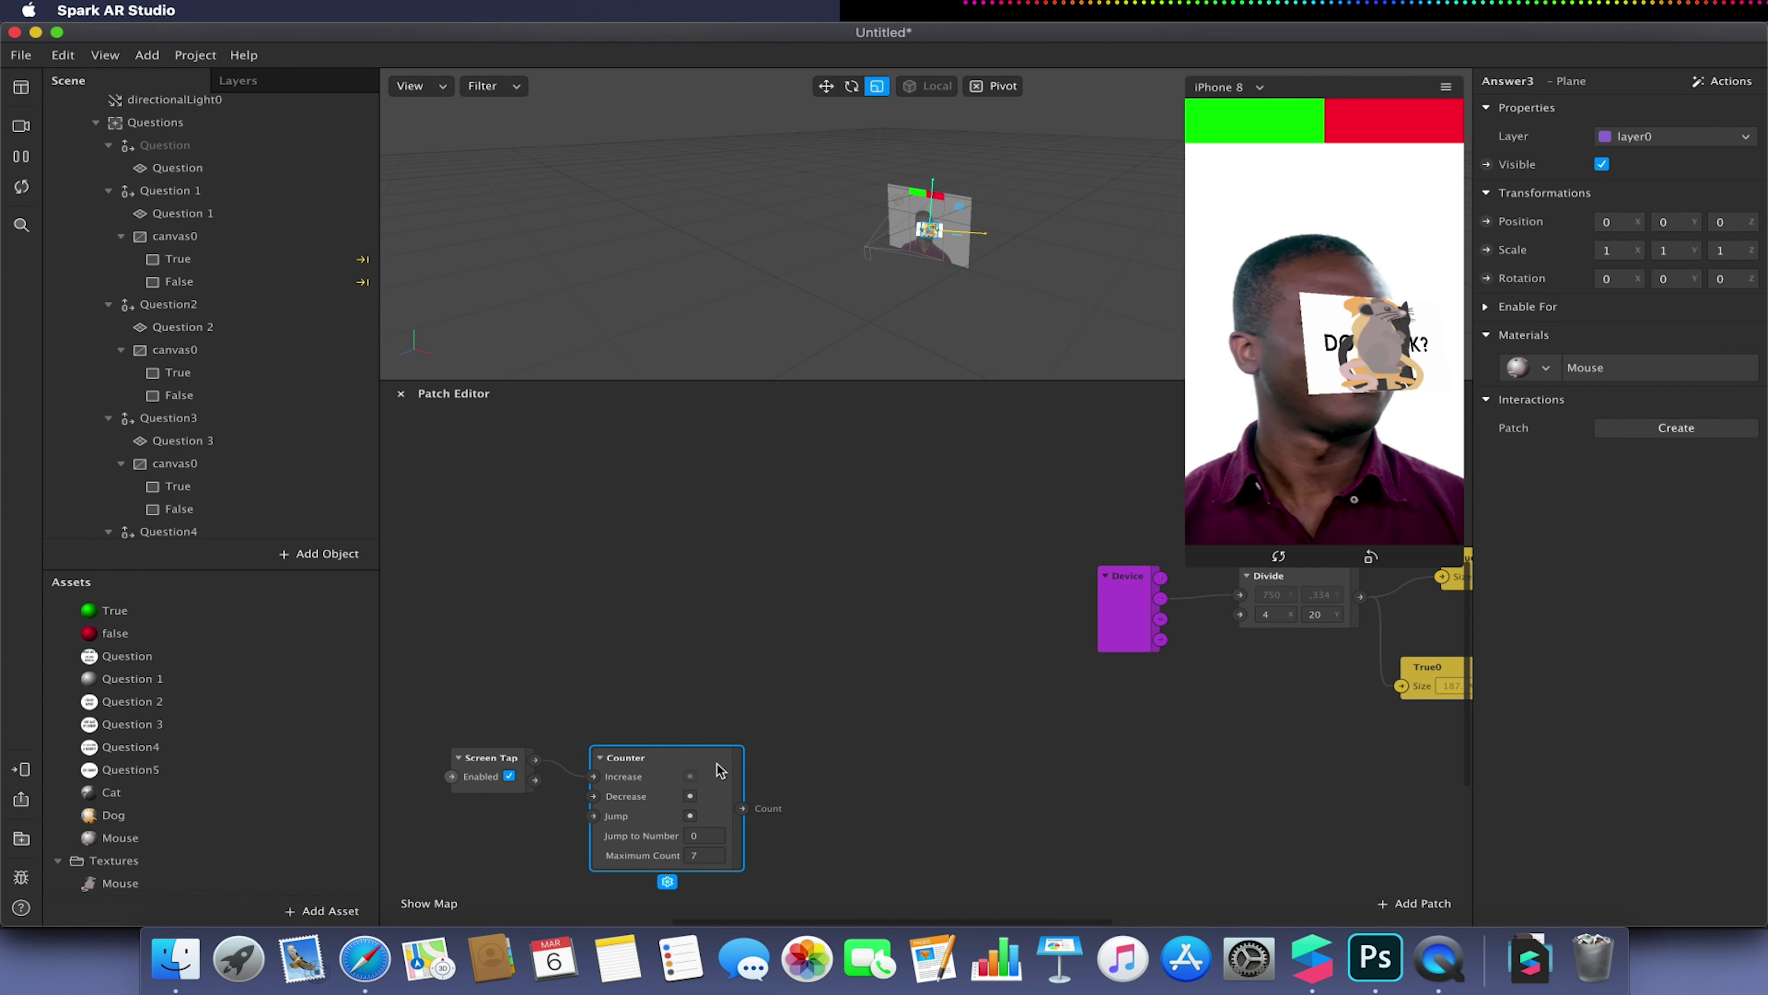
left_click_drag(742, 808, 864, 712)
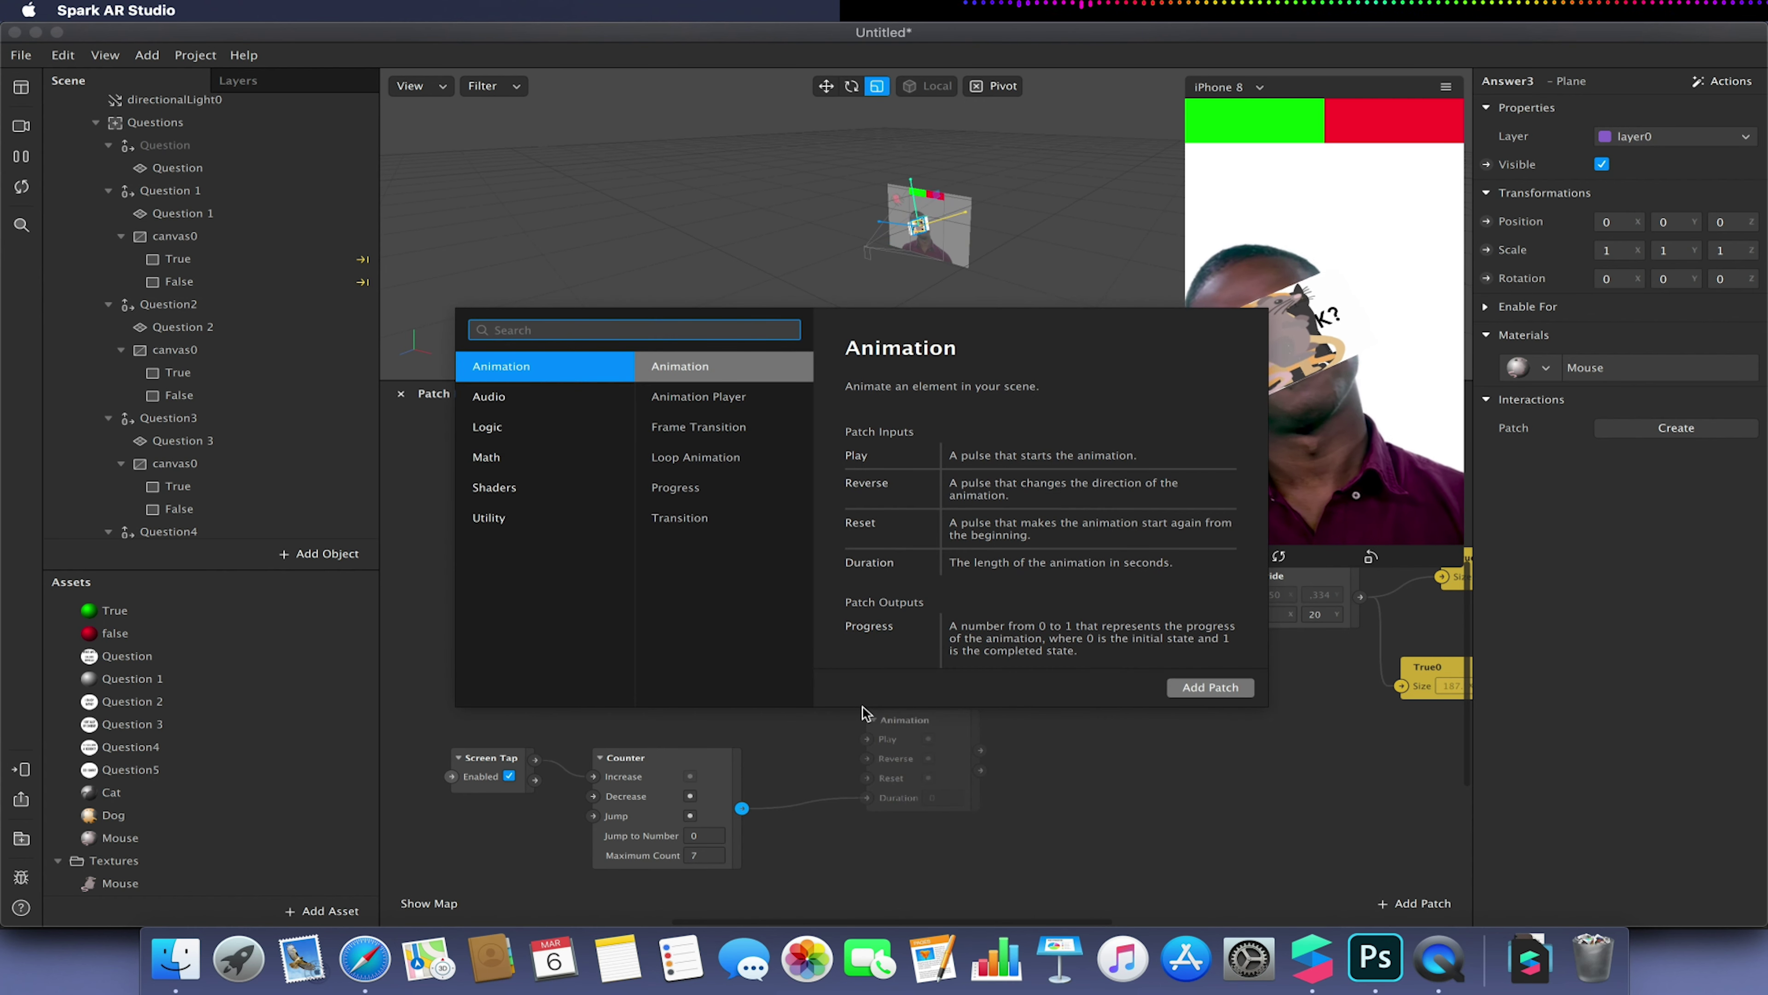
Add an Equals Exactly patch fed by the Counter's Count
type("eqa")
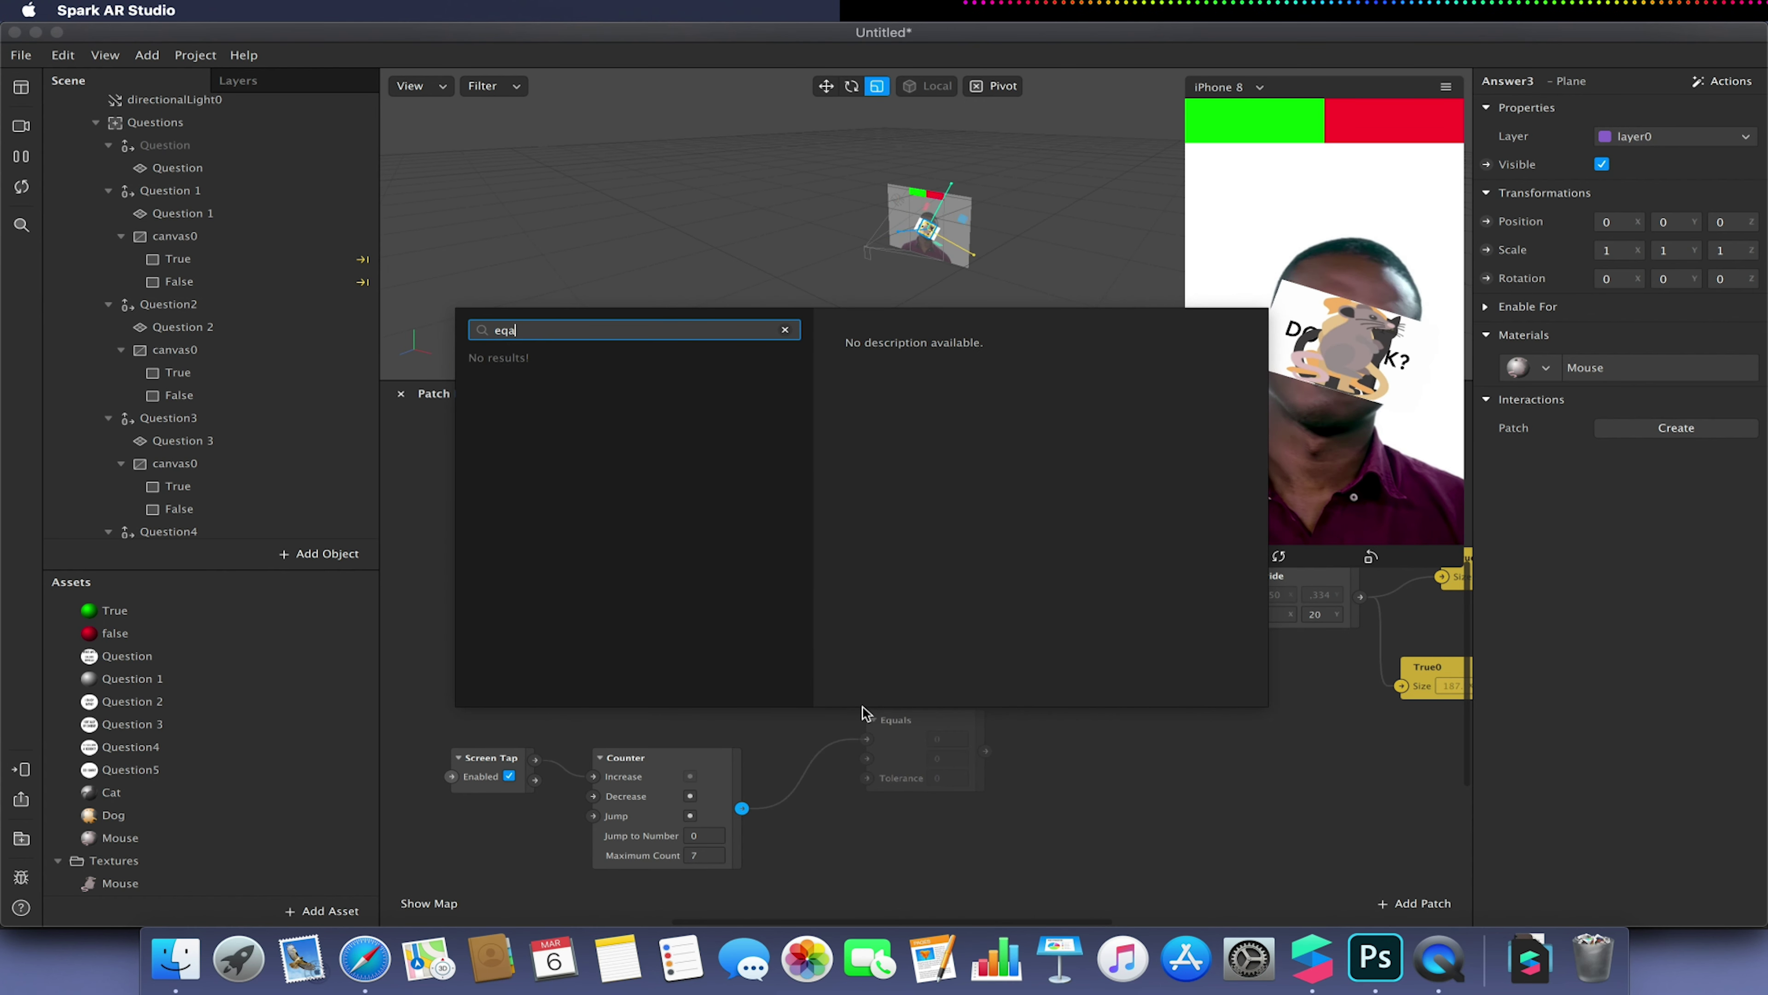
key("BackSpace")
type("ua")
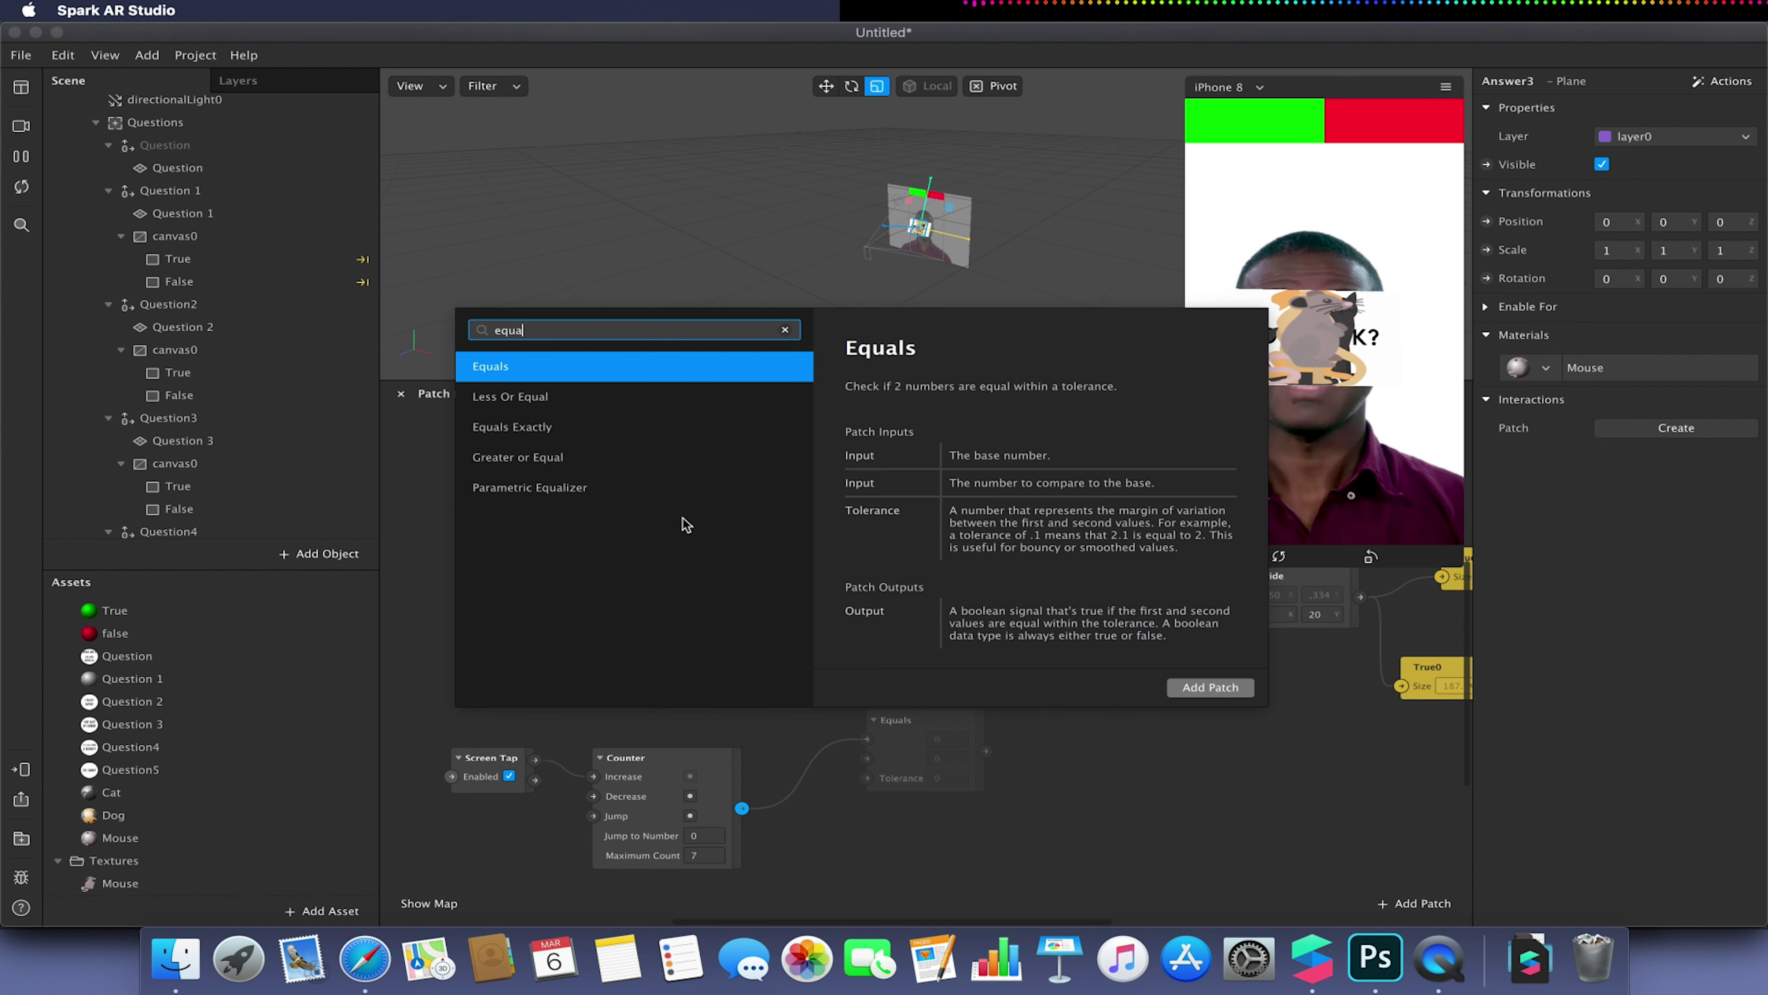
left_click(591, 428)
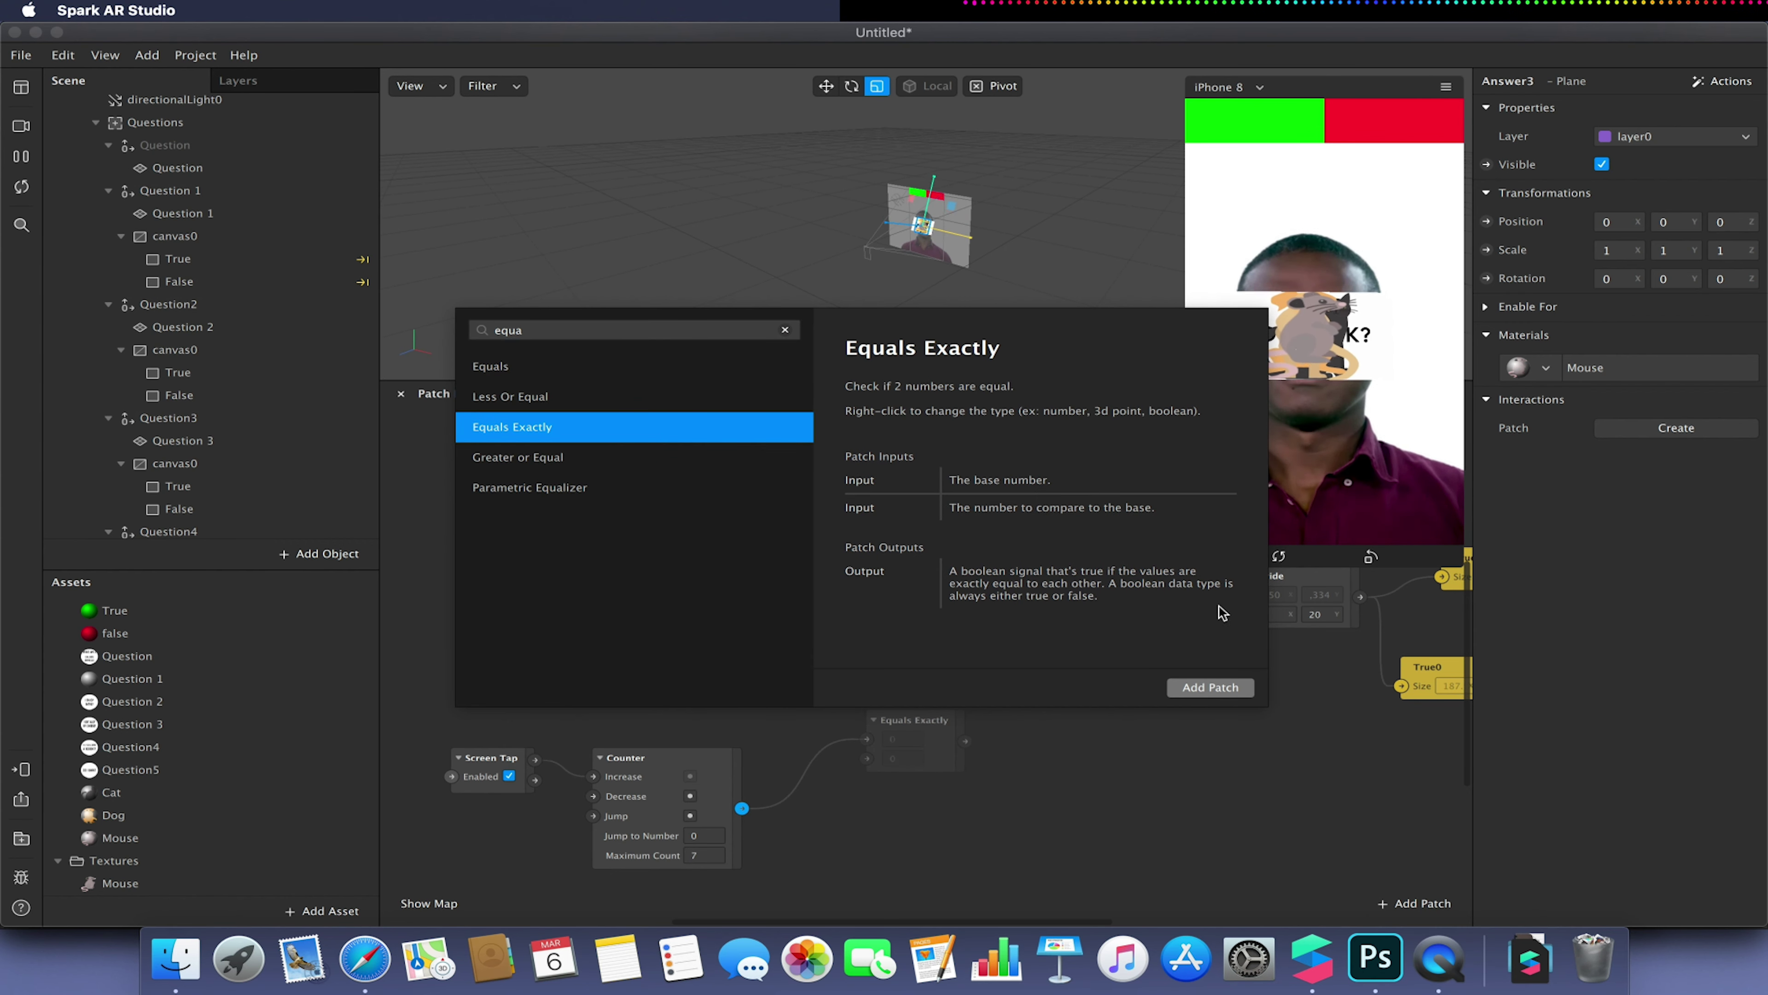
left_click(1210, 686)
left_click_drag(919, 725, 908, 691)
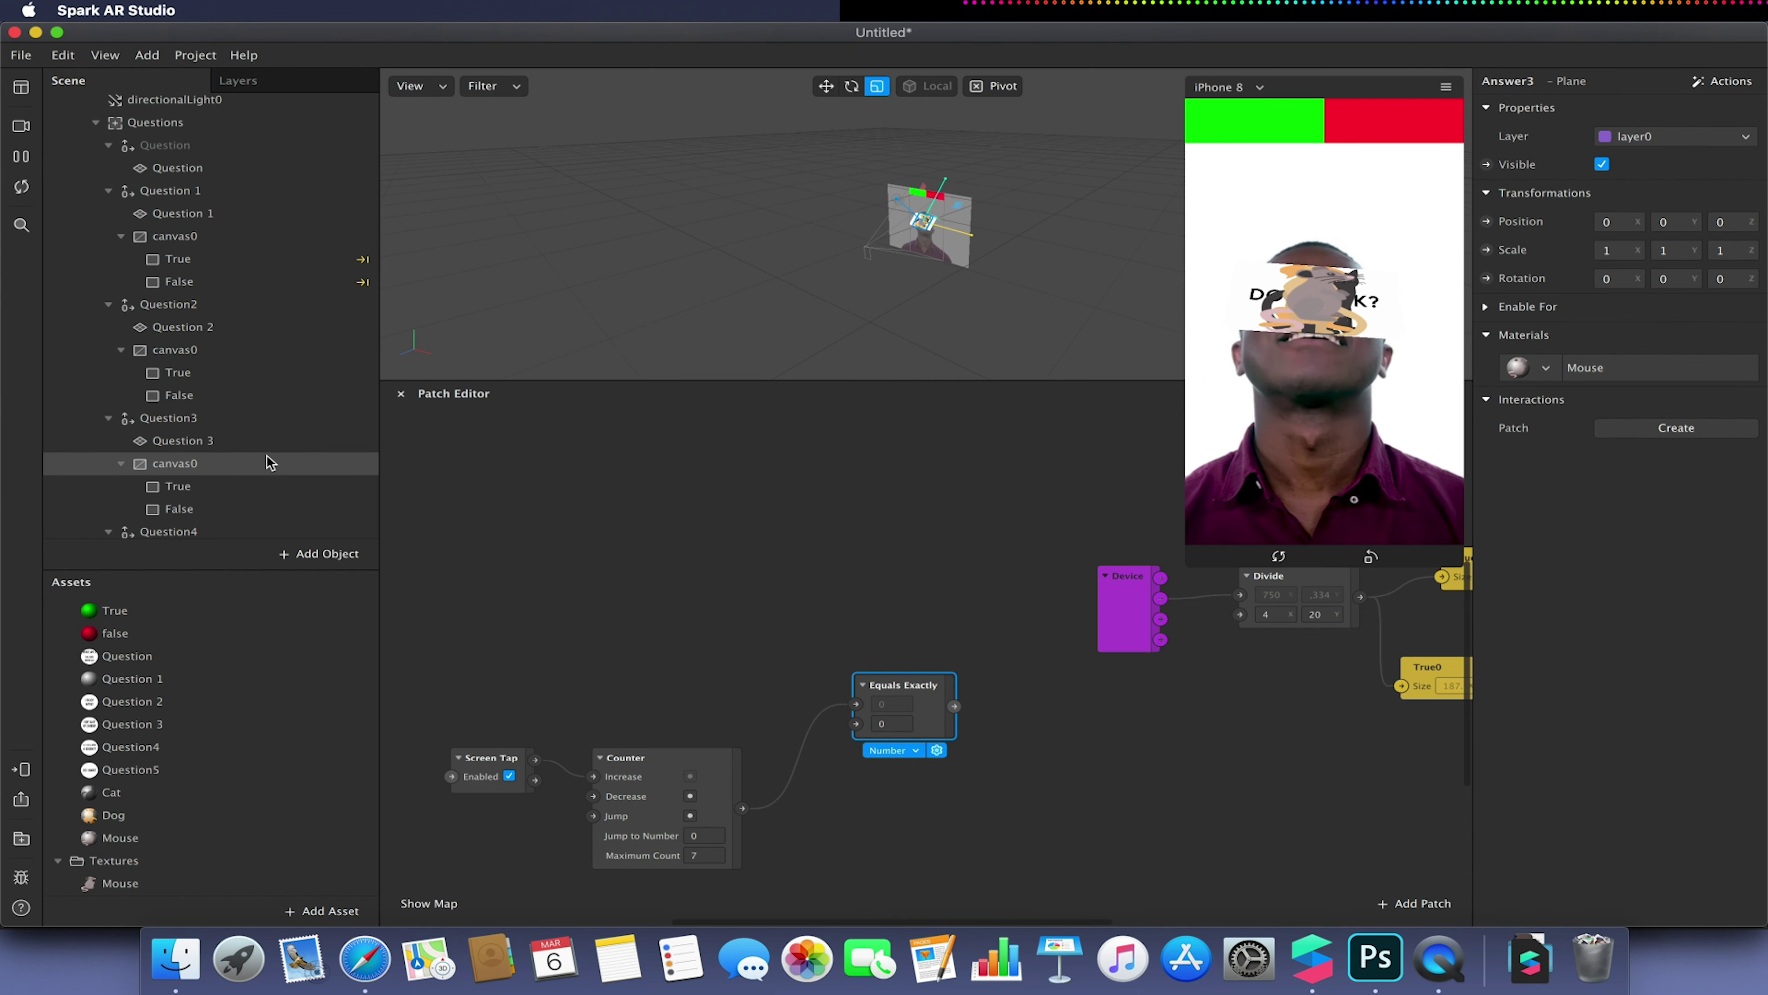
Make the Question null visible and wire Equals Exactly into its Visible patch
scroll(271, 463, "up", 2)
left_click(197, 221)
left_click(203, 195)
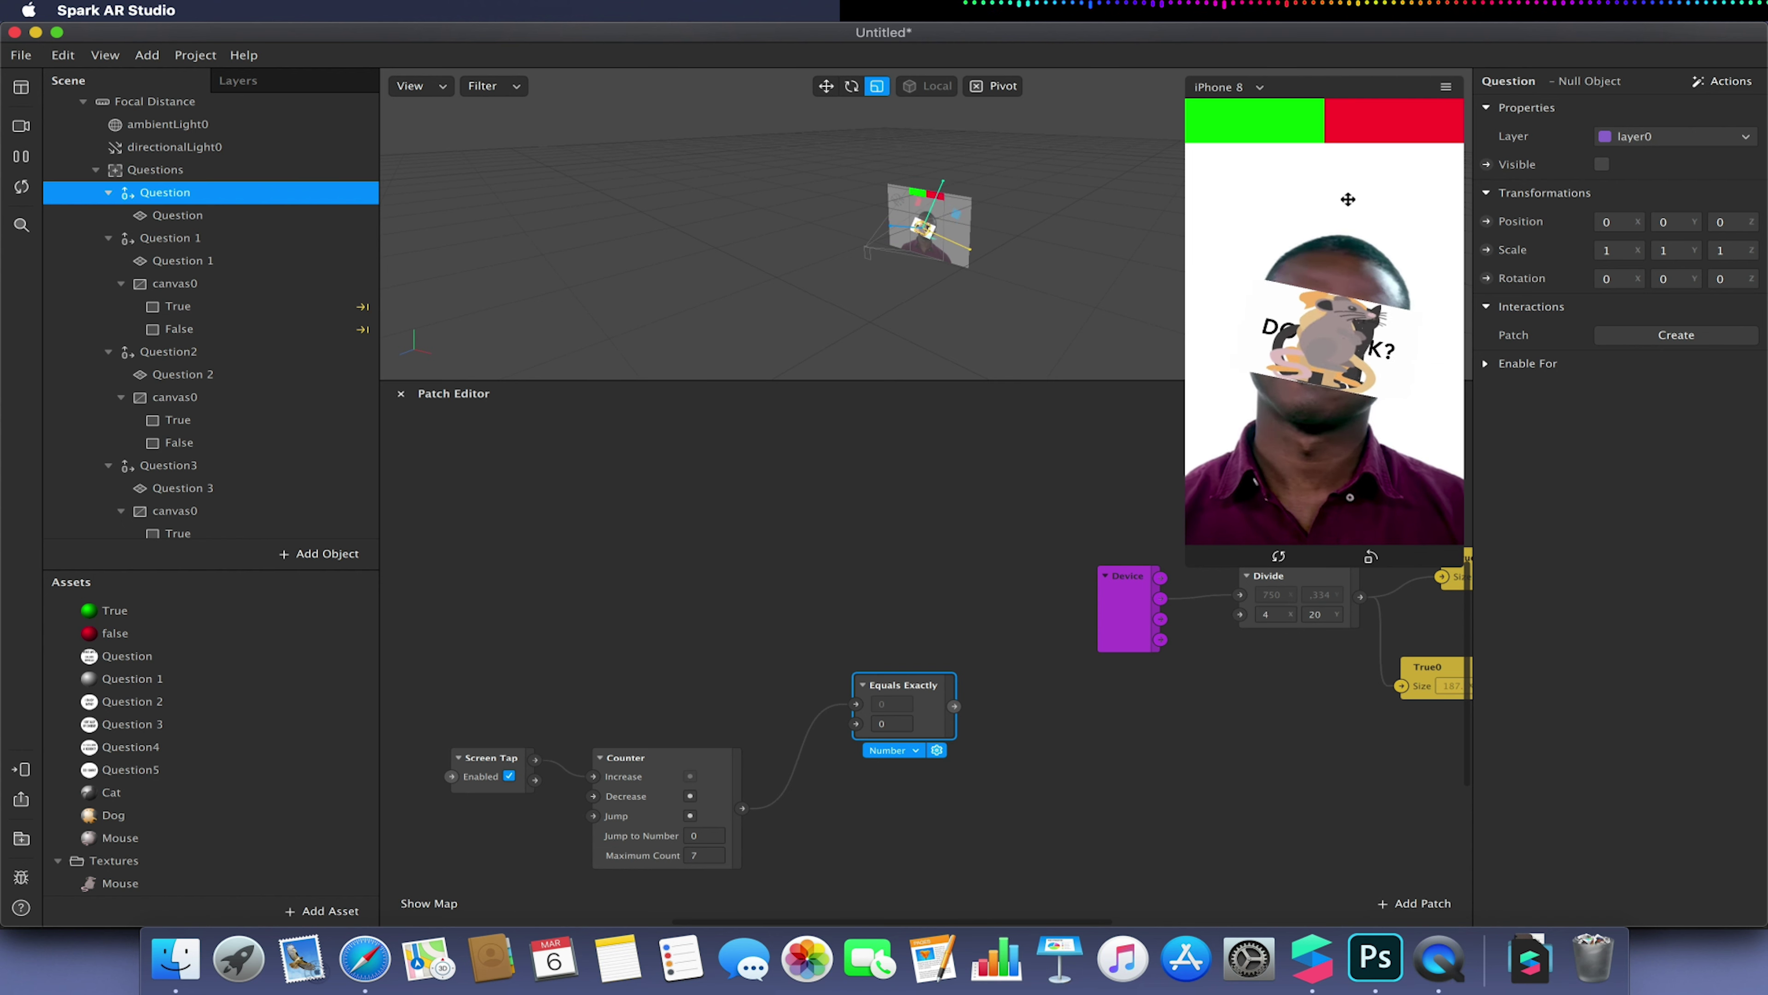
left_click(1602, 164)
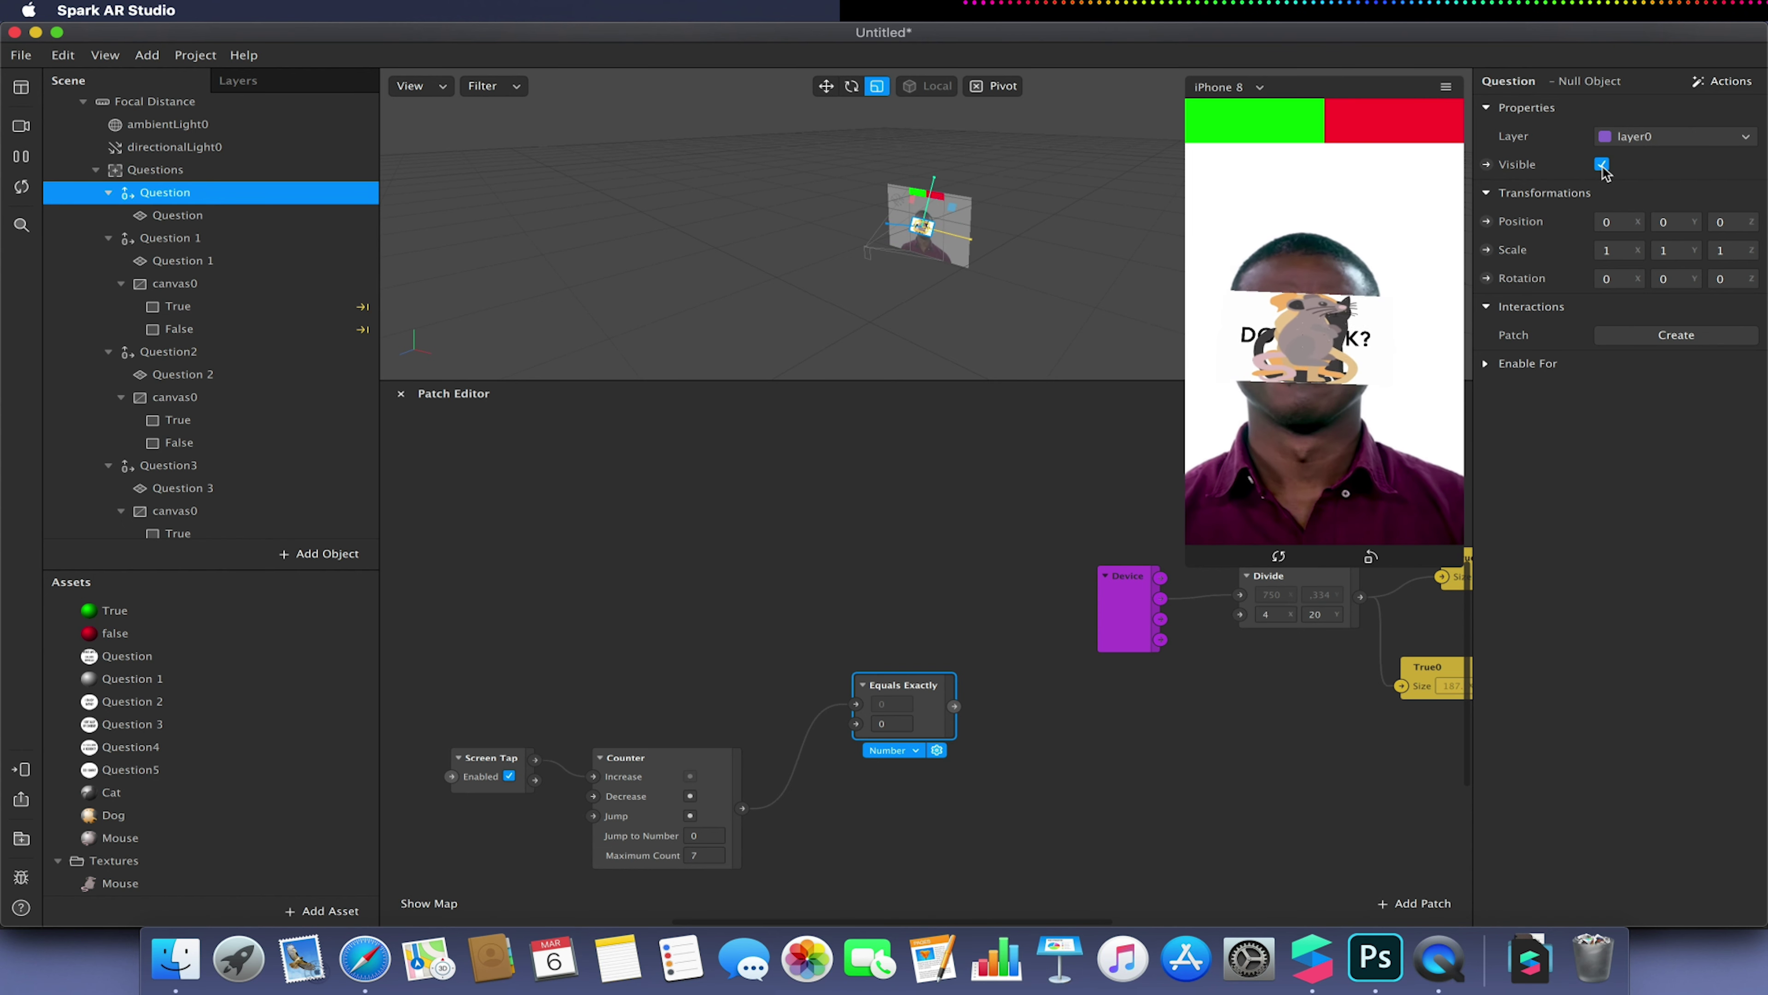
left_click(1487, 165)
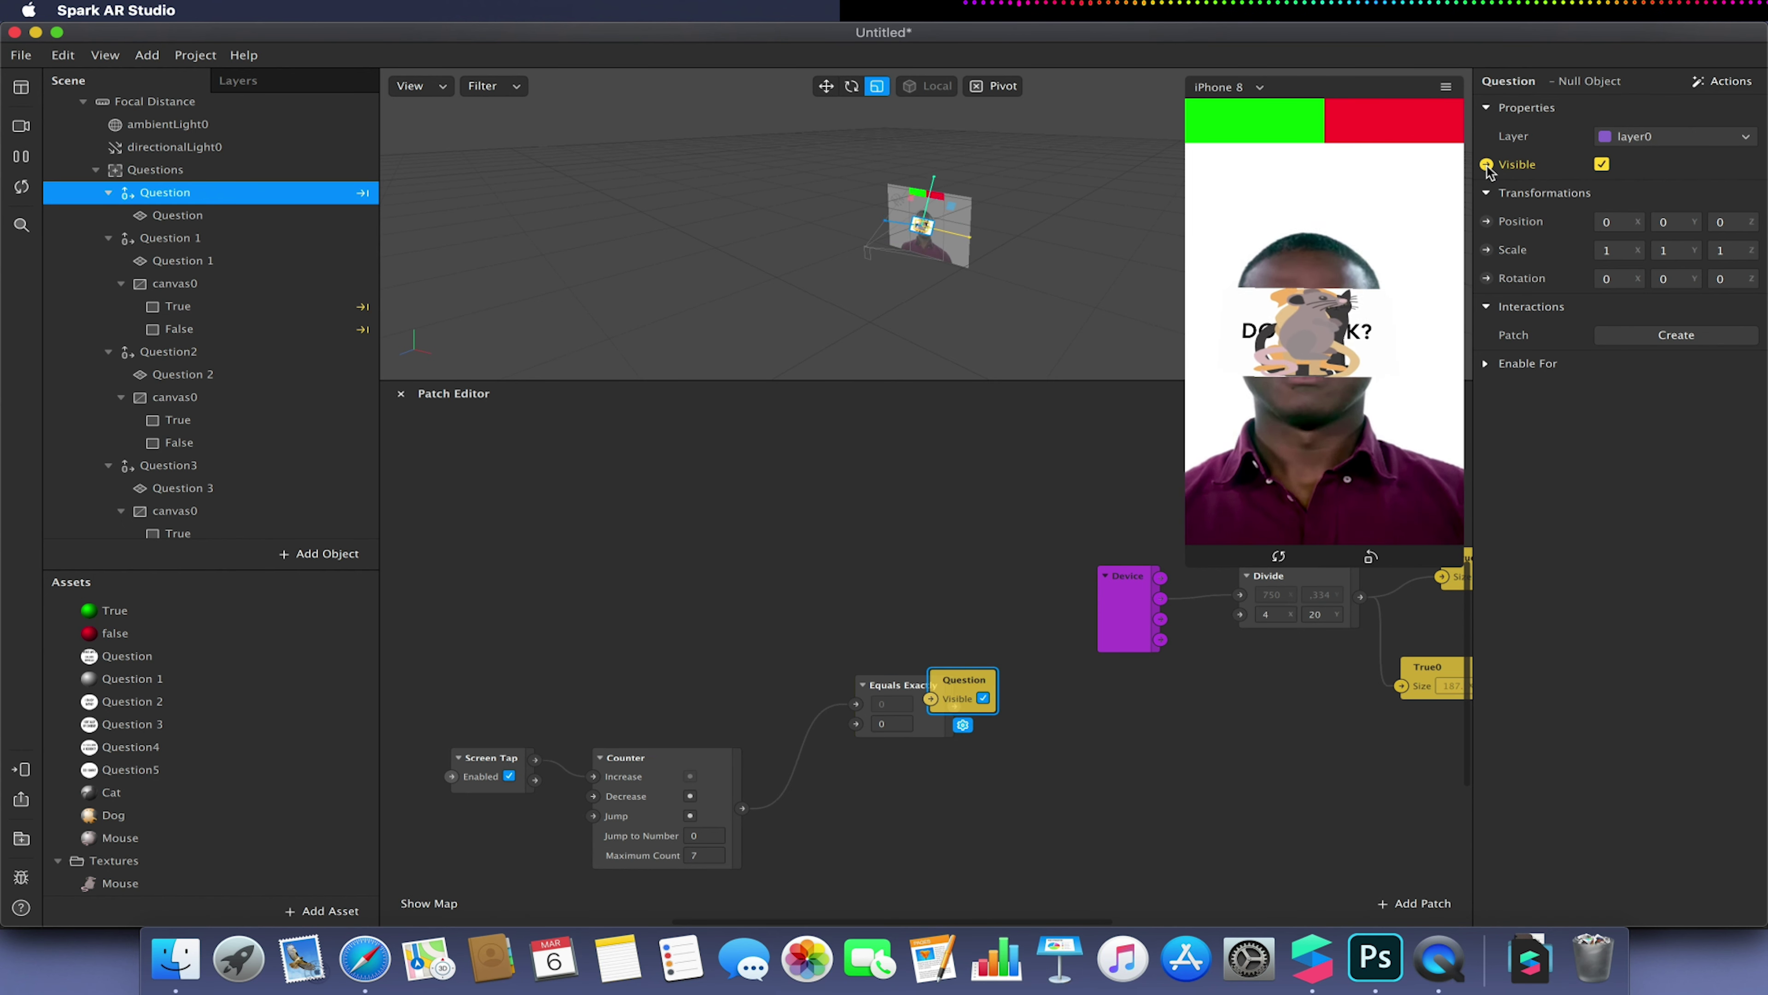
left_click_drag(968, 693, 1084, 718)
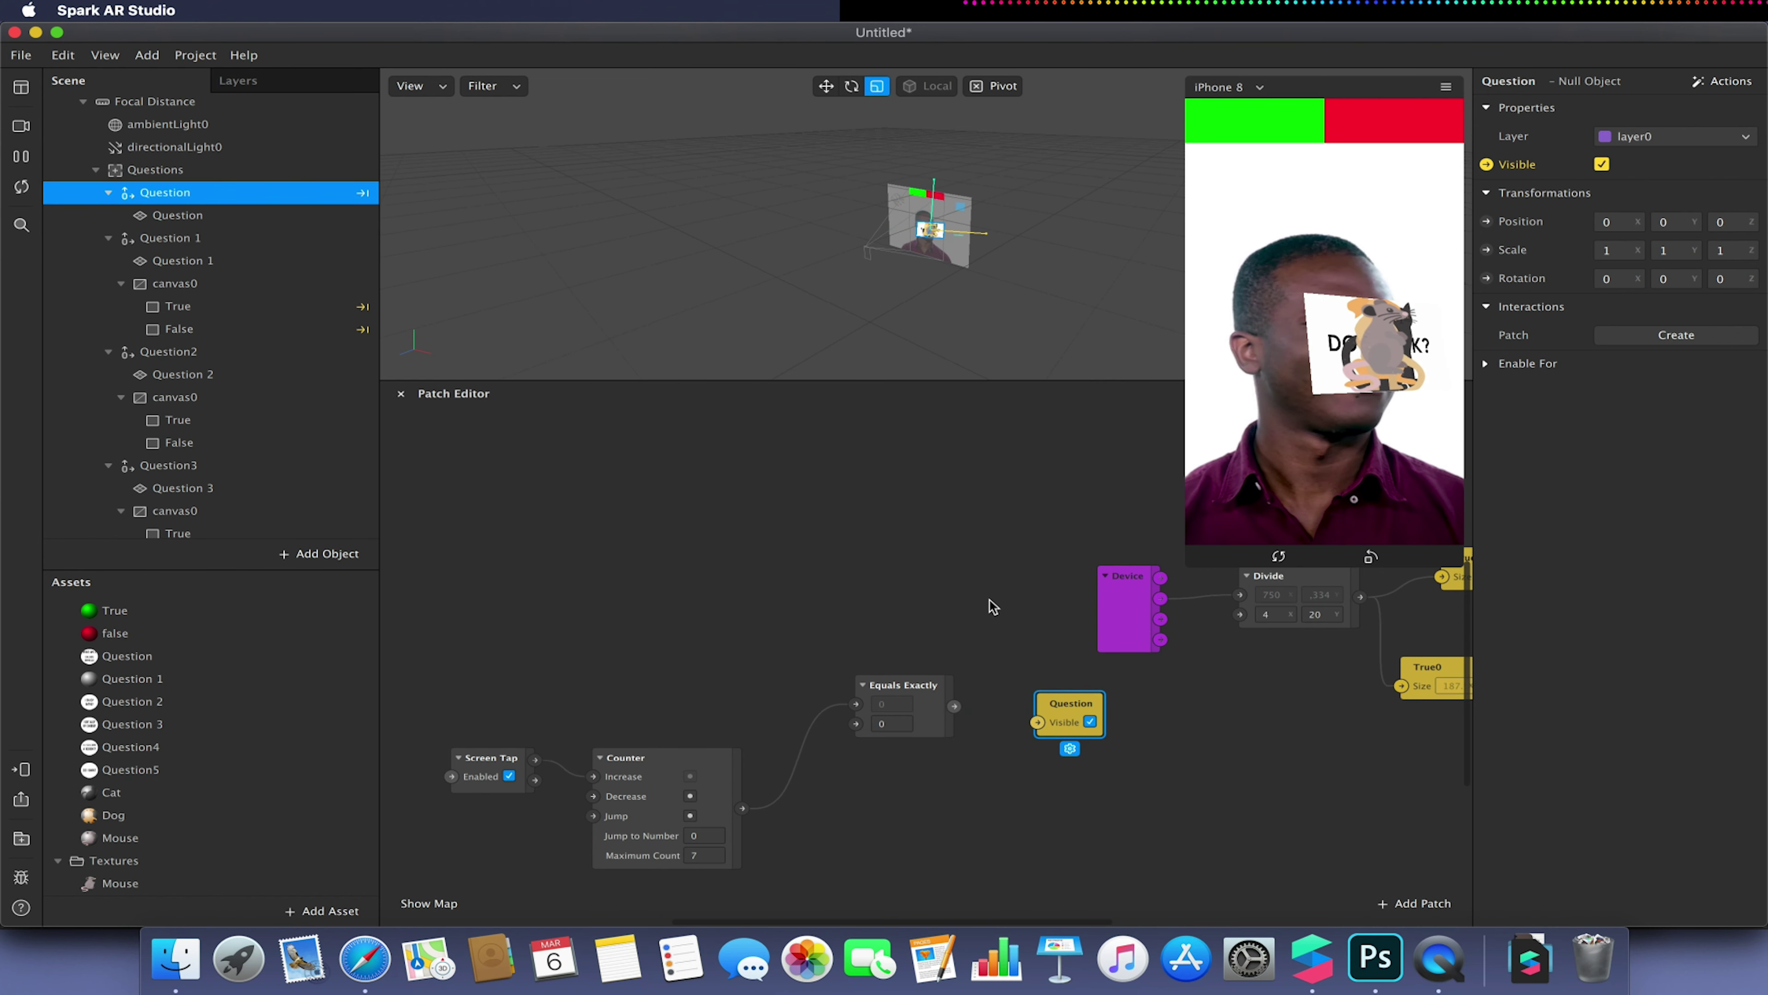
left_click_drag(955, 706, 1039, 727)
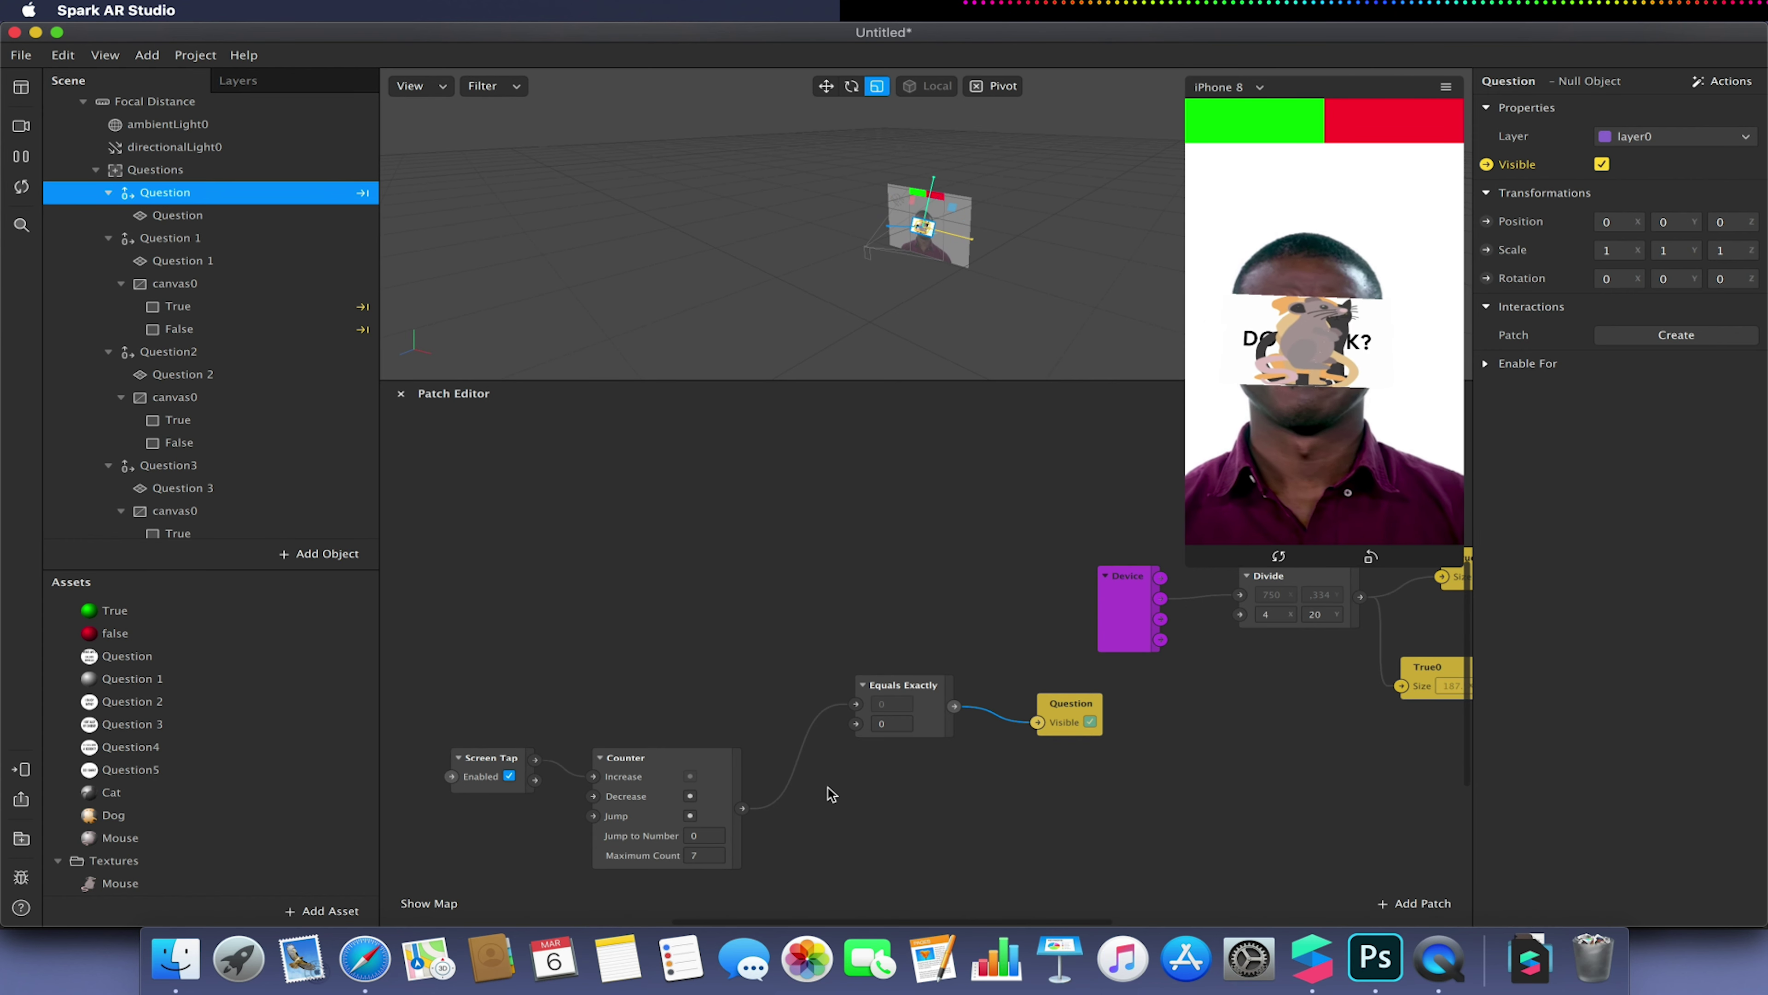
scroll(831, 792, "down", 3)
Add a second Equals Exactly from the Counter's Count, comparing to 1
left_click_drag(692, 723, 811, 729)
type("equals")
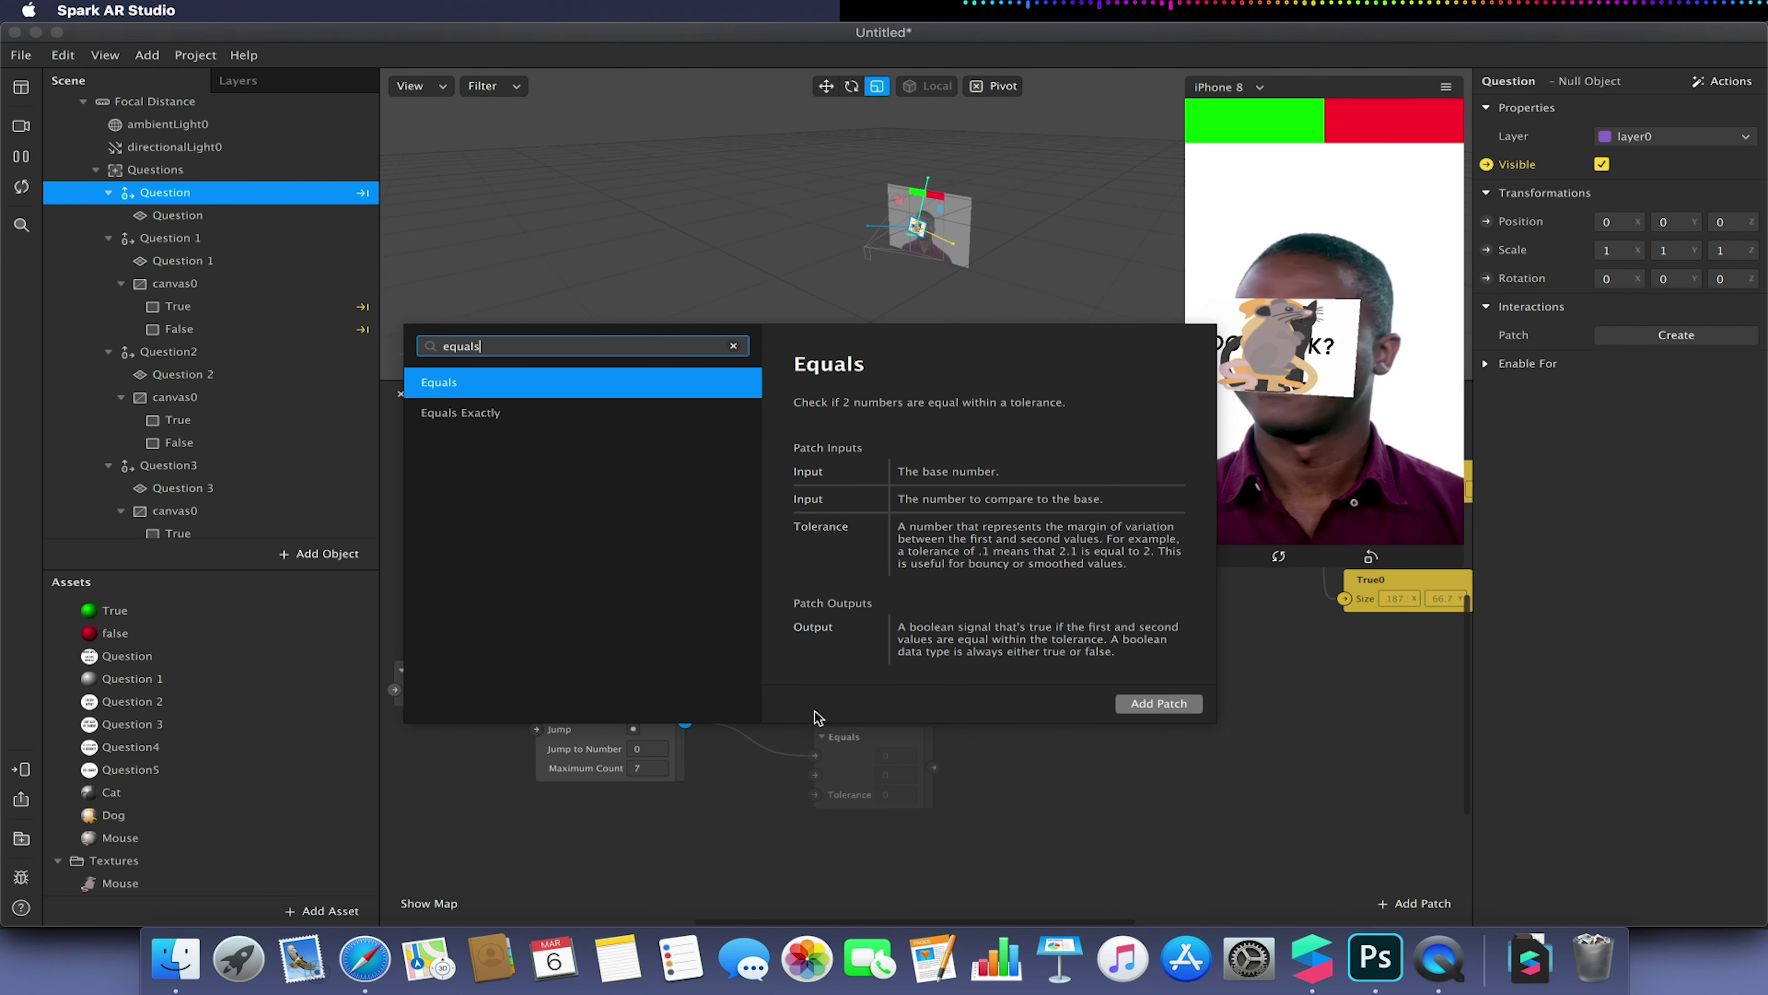
left_click(627, 420)
left_click(1160, 704)
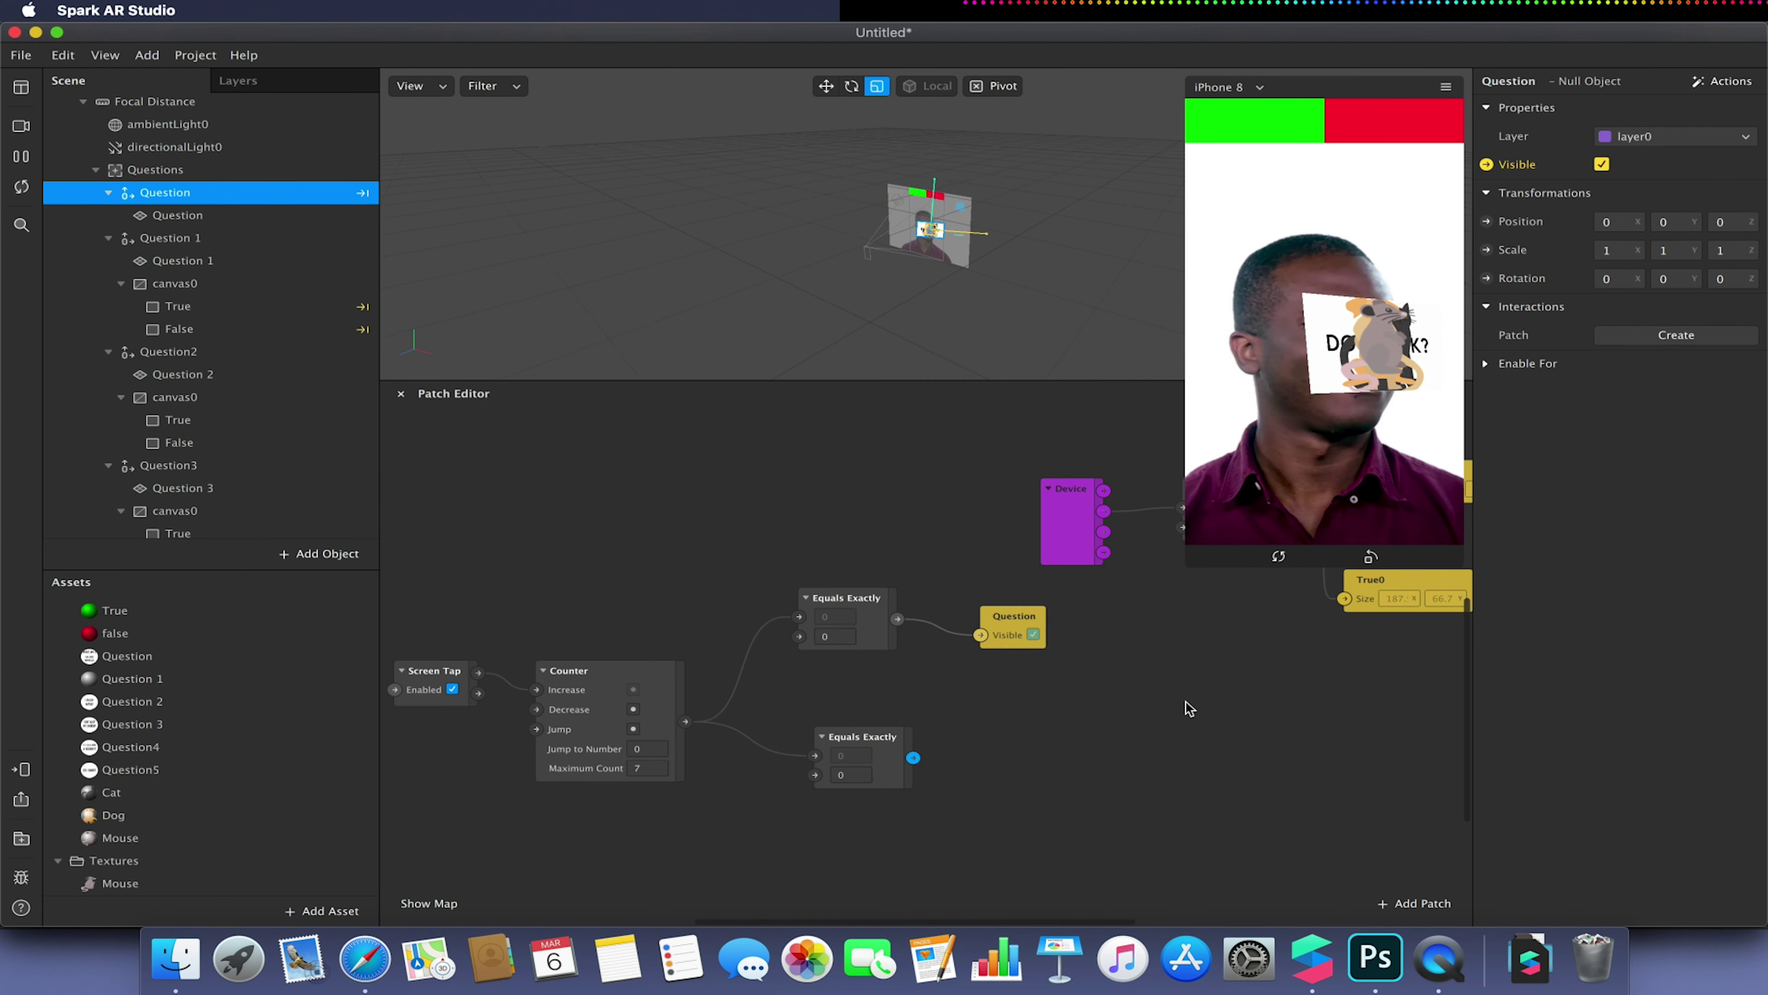
left_click(849, 767)
type("1")
left_click_drag(865, 756, 832, 853)
Duplicate the Equals Exactly patch into copies comparing to 2, 3 and 4
key("super+d")
left_click(832, 818)
type("2")
key("super+d")
scroll(814, 866, "down", 5)
left_click(822, 697)
type("3")
key("super+d")
left_click_drag(836, 704, 822, 811)
left_click(817, 766)
type("4")
Add two more Equals Exactly duplicates comparing to 5 and 6
key("super+d")
left_click(818, 841)
type("5")
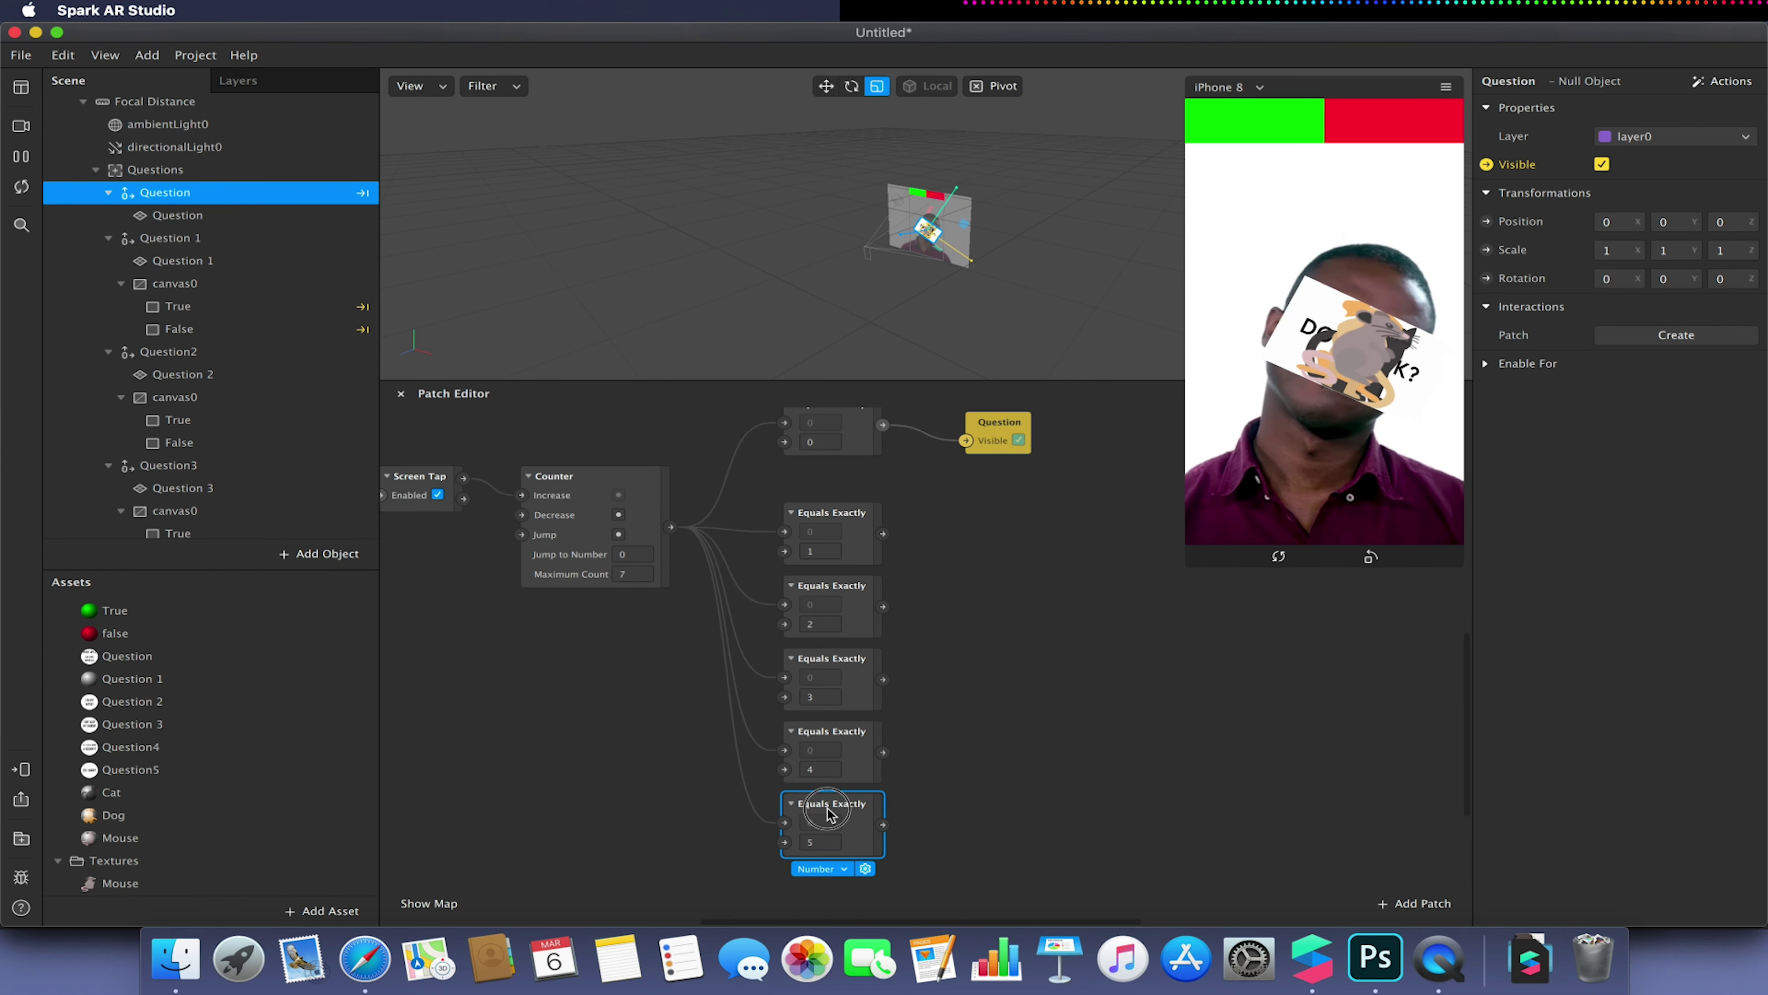
key("super+d")
left_click_drag(828, 815, 831, 883)
scroll(808, 881, "down", 2)
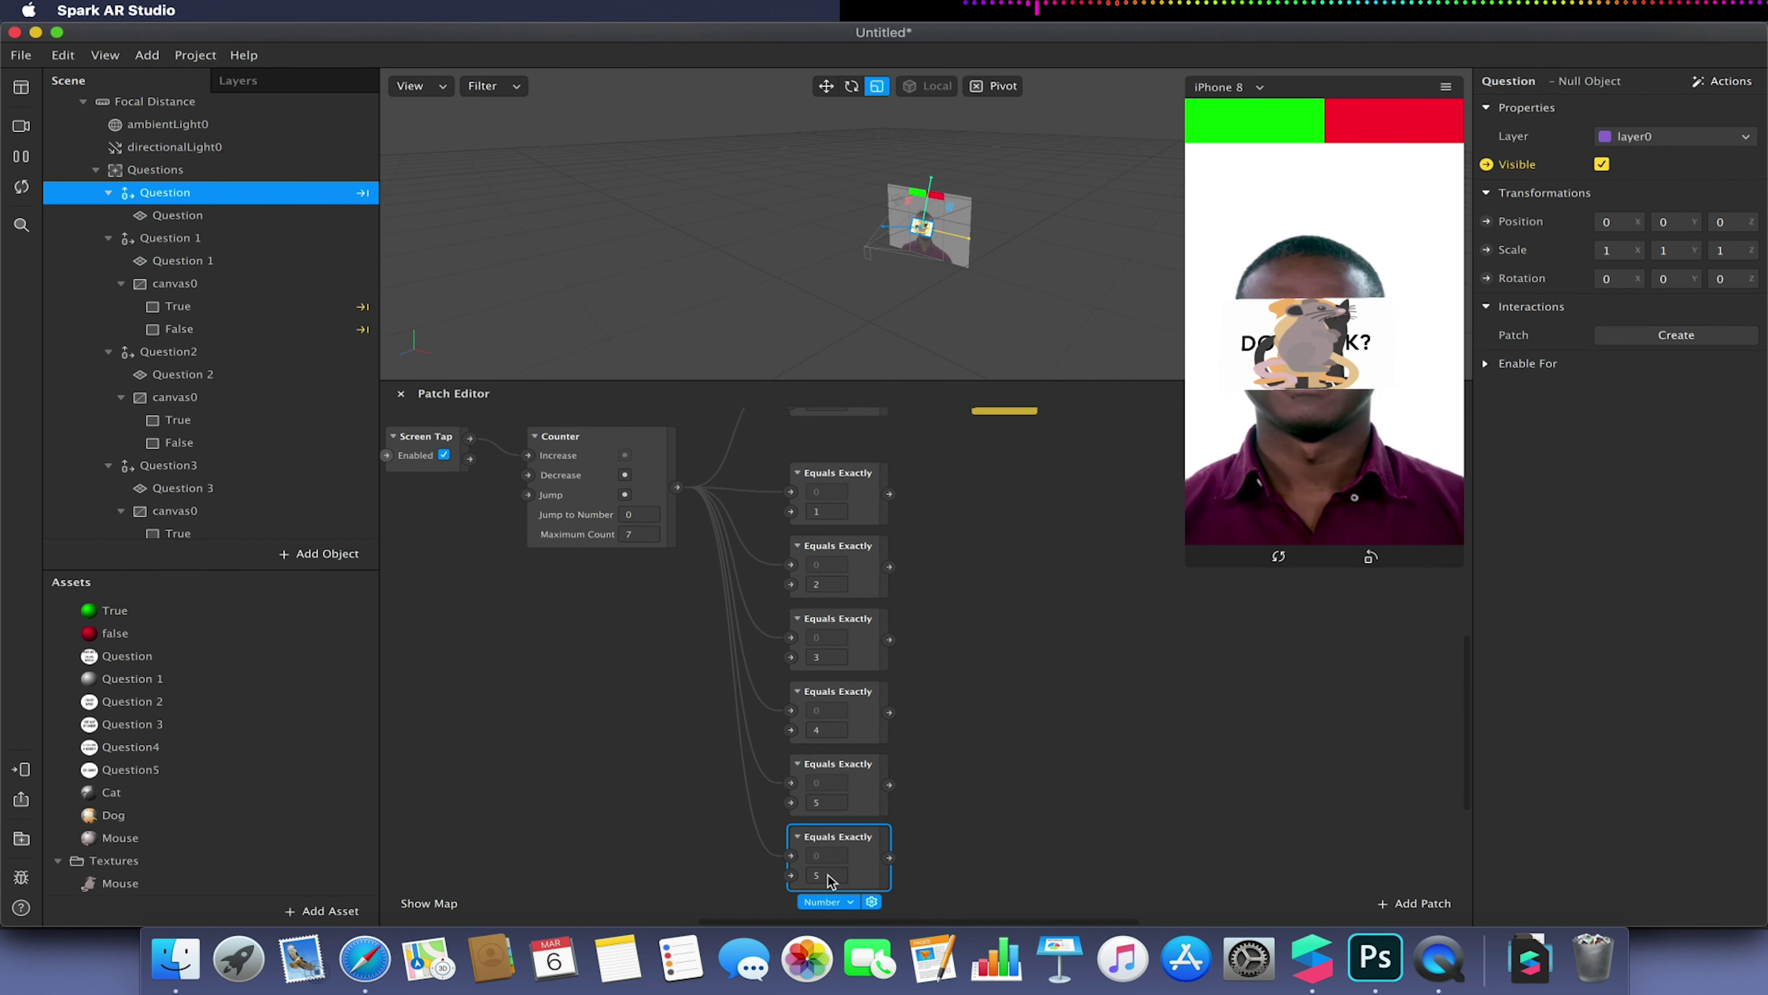
left_click(794, 879)
type("6")
key("Return")
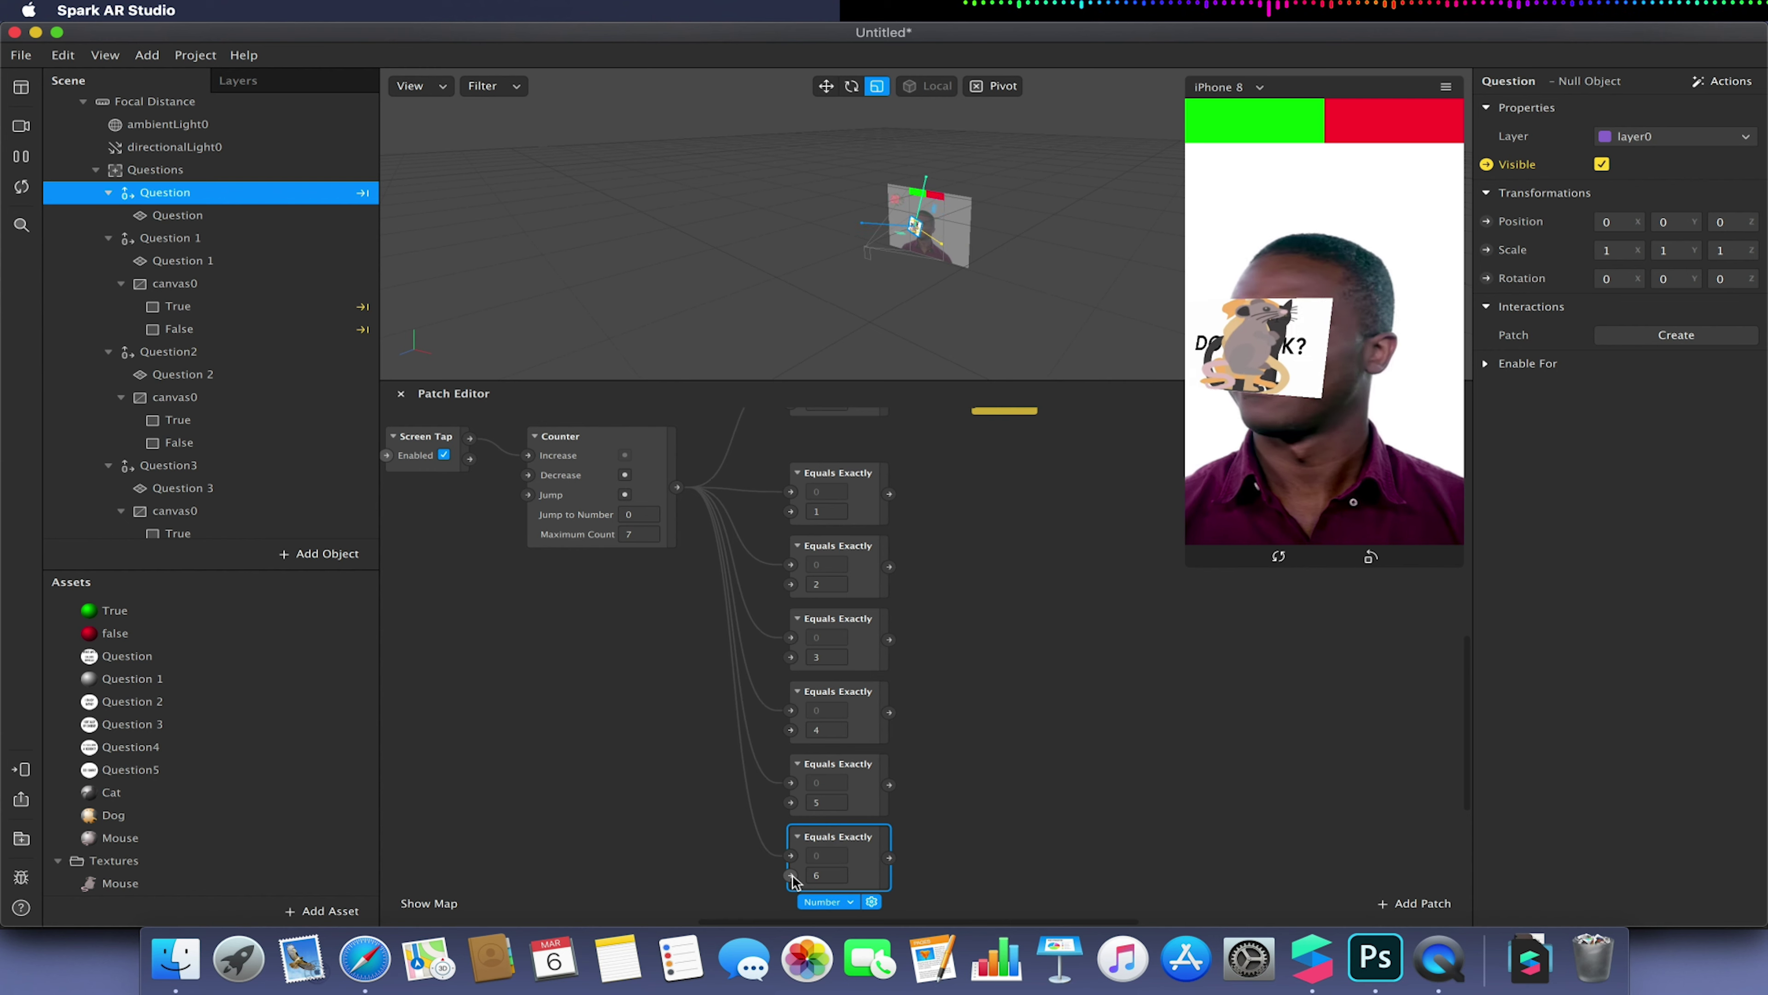
scroll(815, 530, "up", 5)
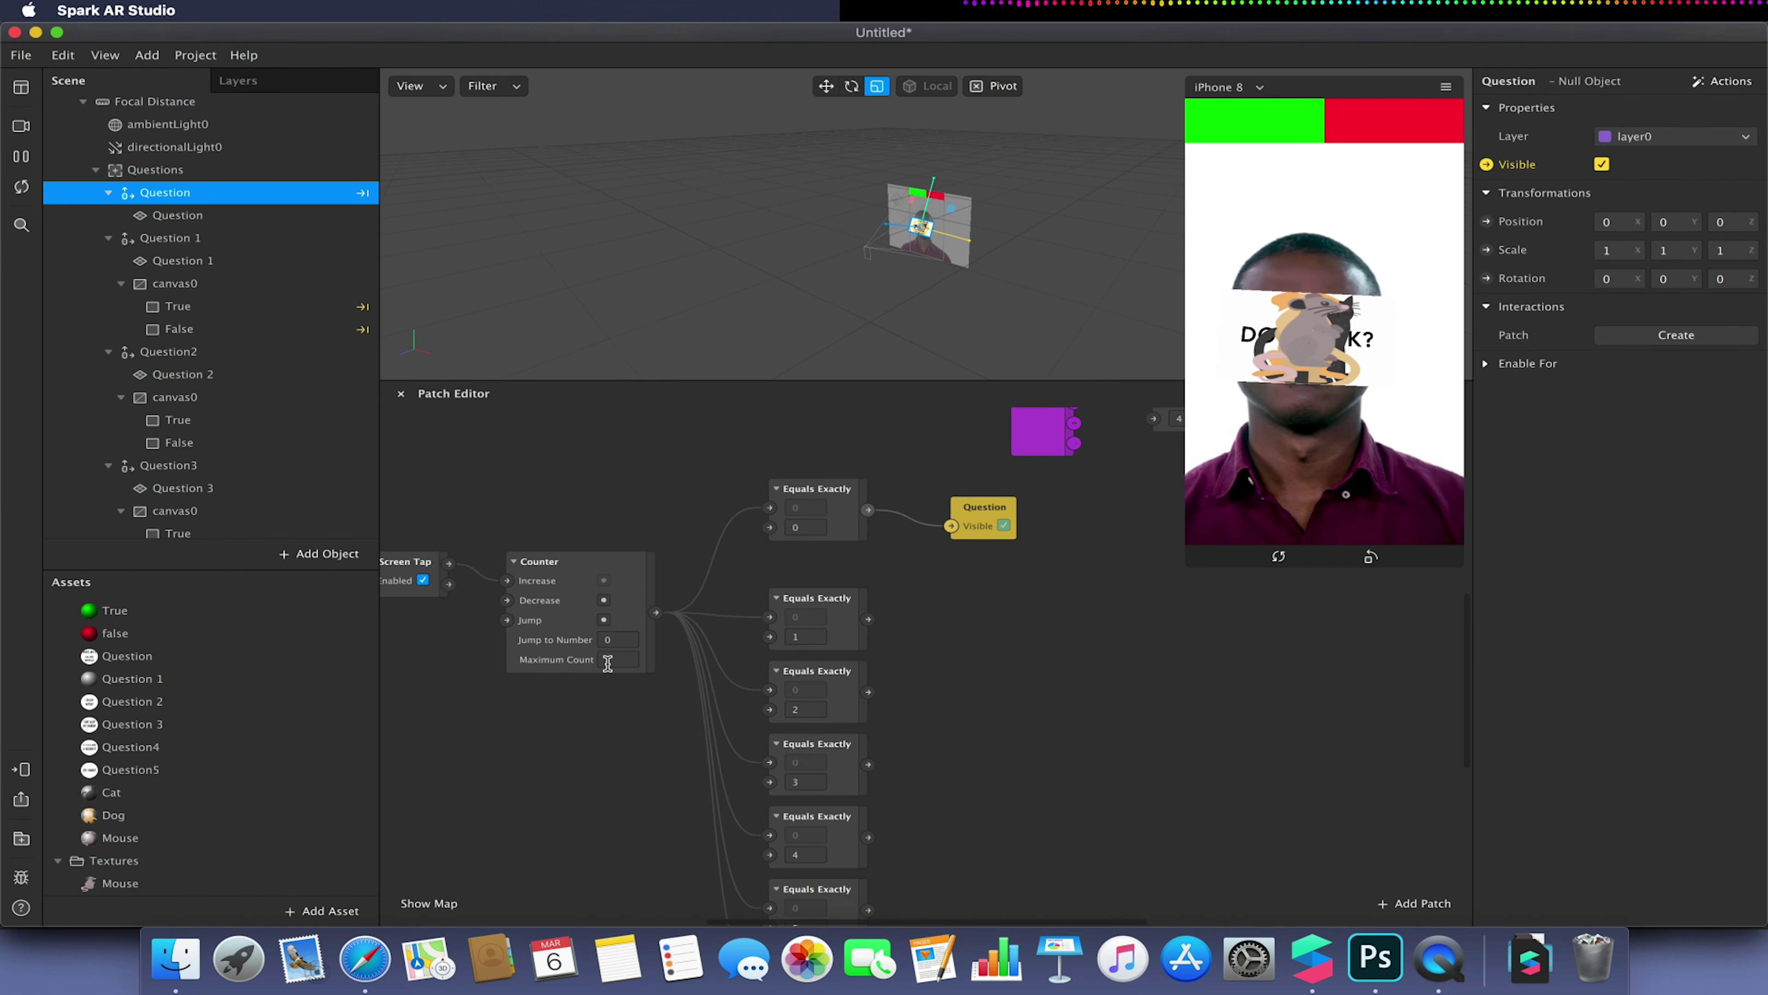
Drive Question 1, Question2 and Question3 visibility from the equals-1, 2 and 3 checks
left_click(215, 237)
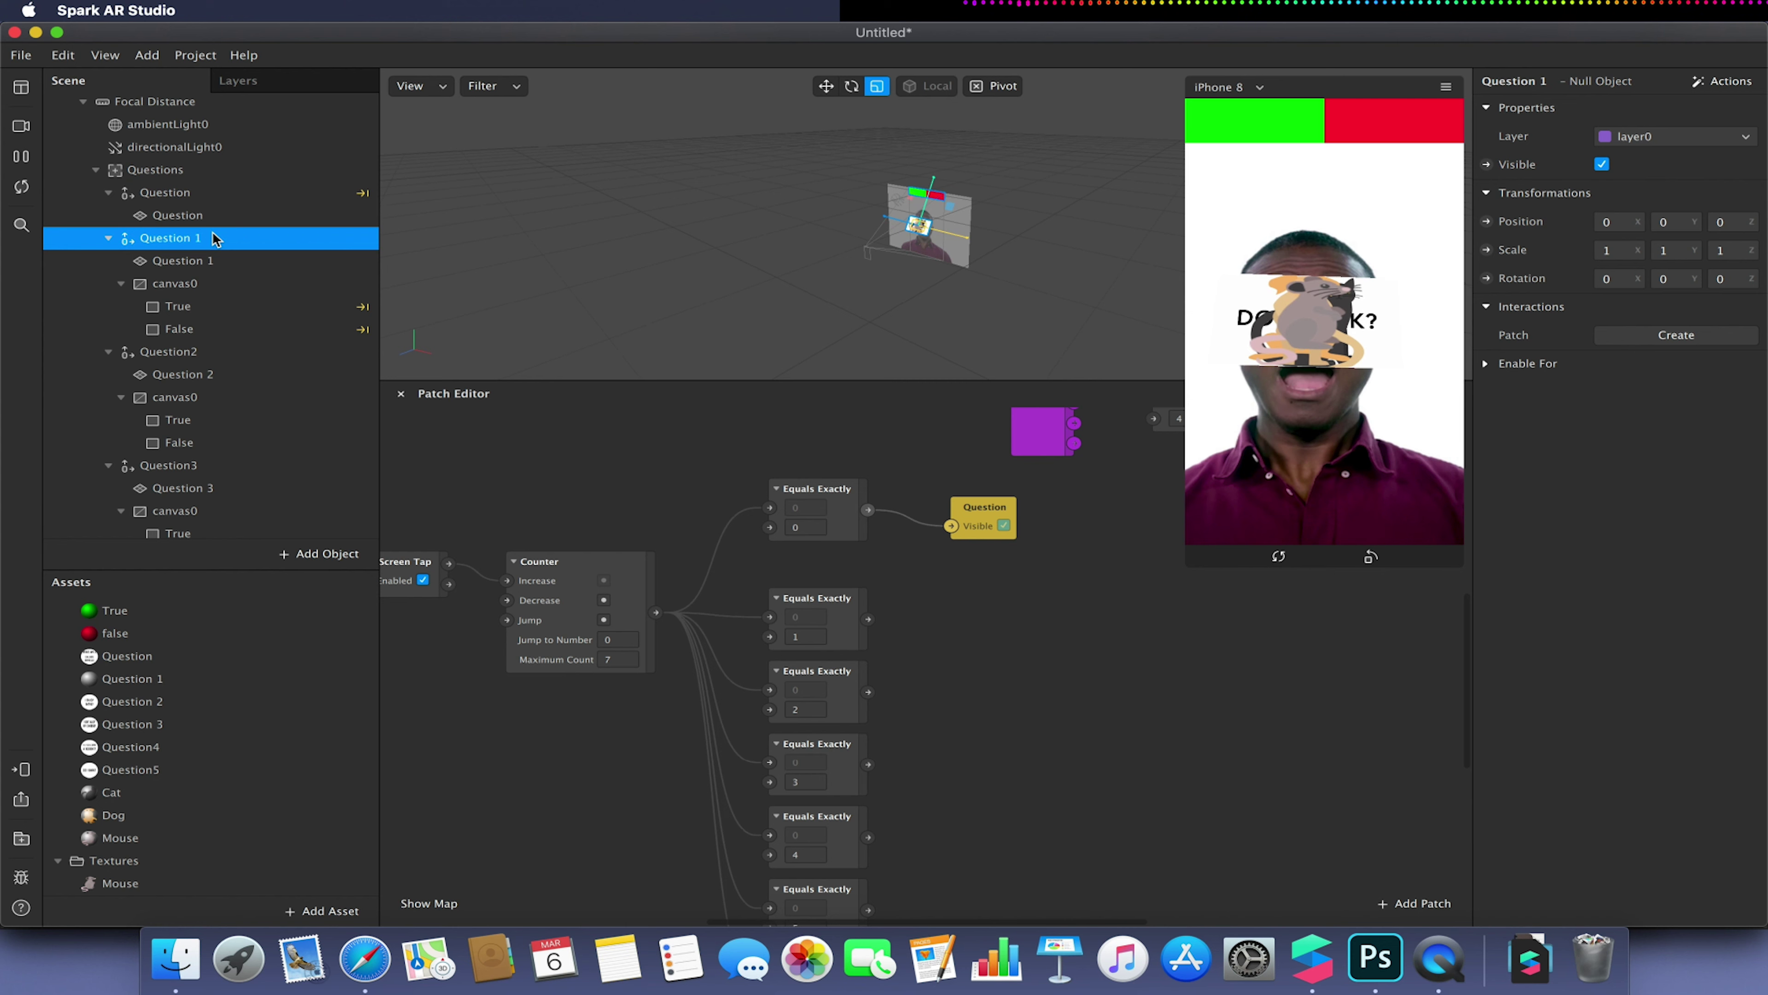
left_click(1488, 164)
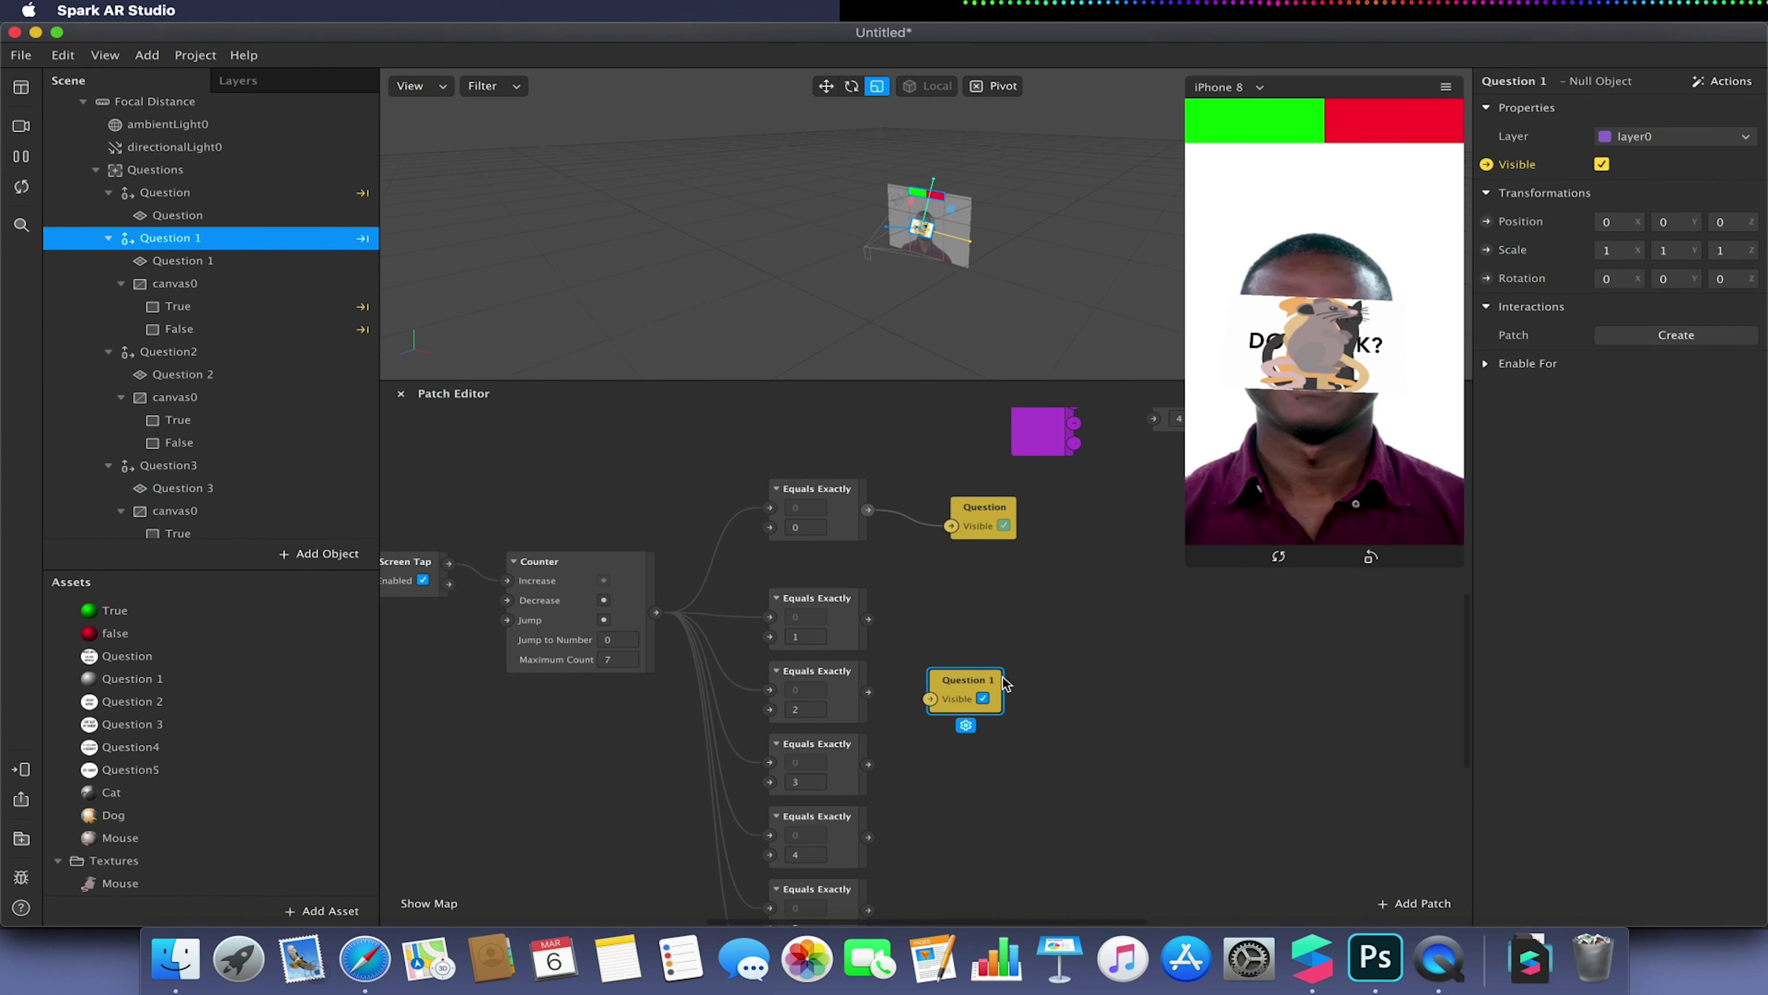
left_click_drag(967, 689, 988, 608)
left_click_drag(869, 621, 951, 617)
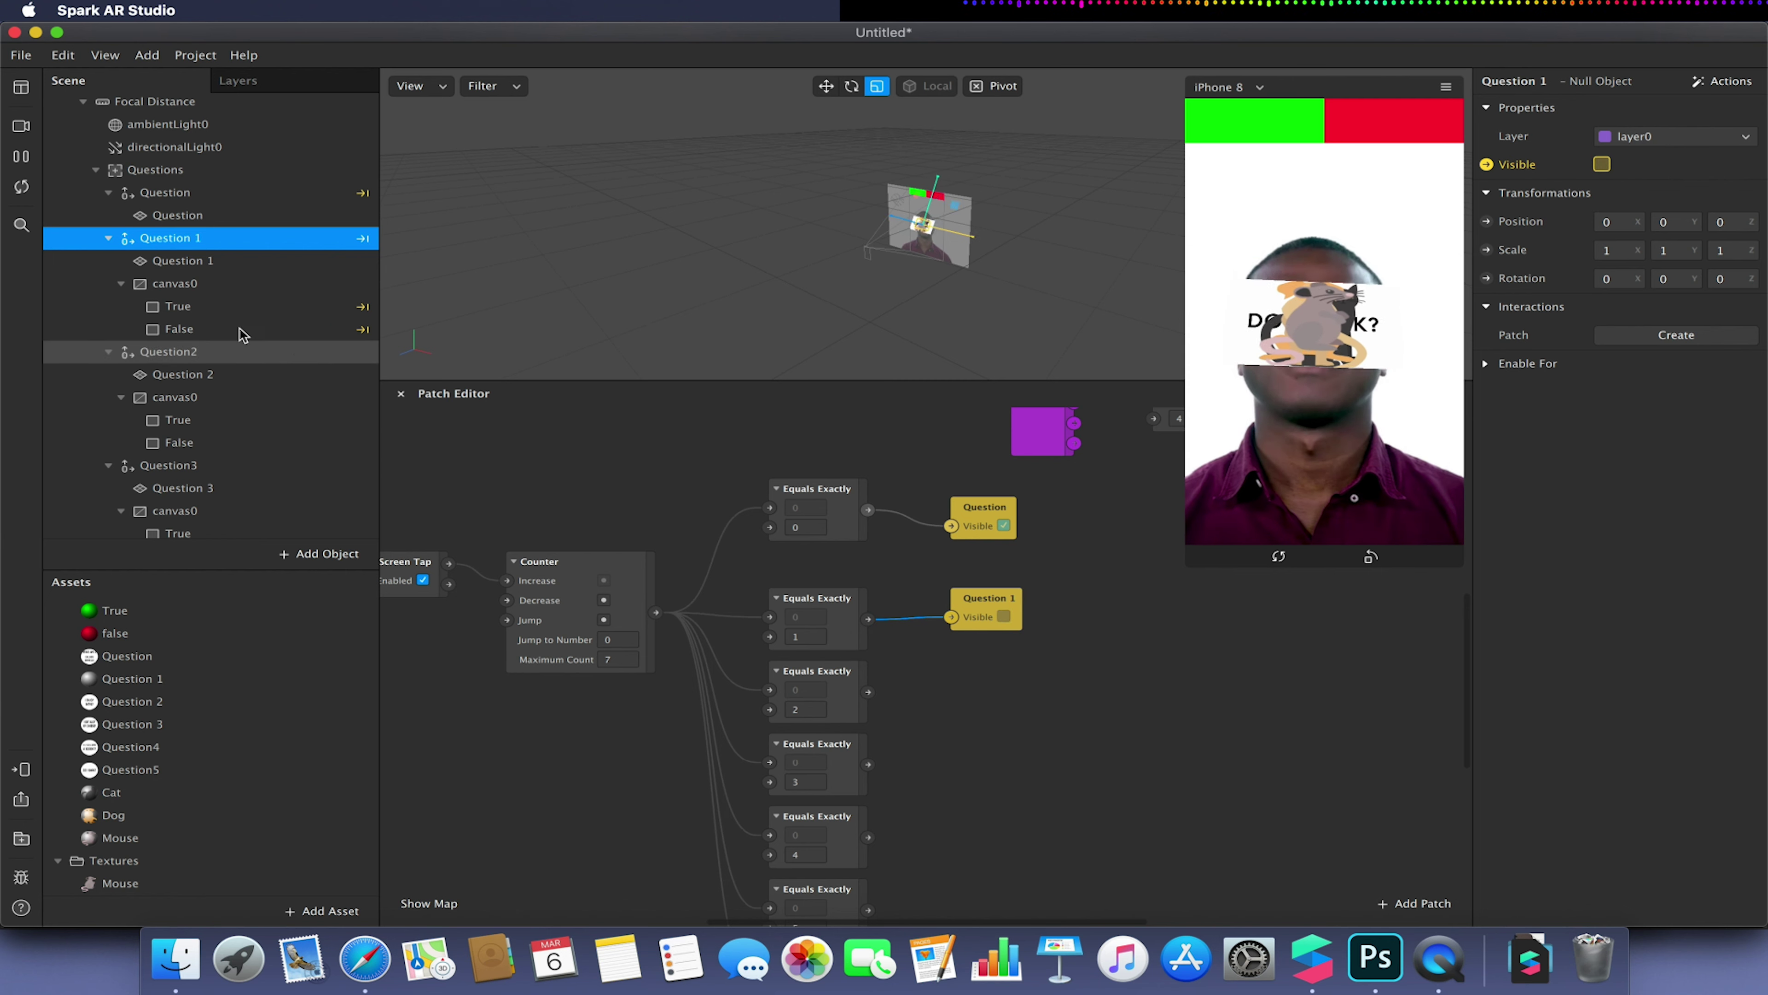
left_click(237, 356)
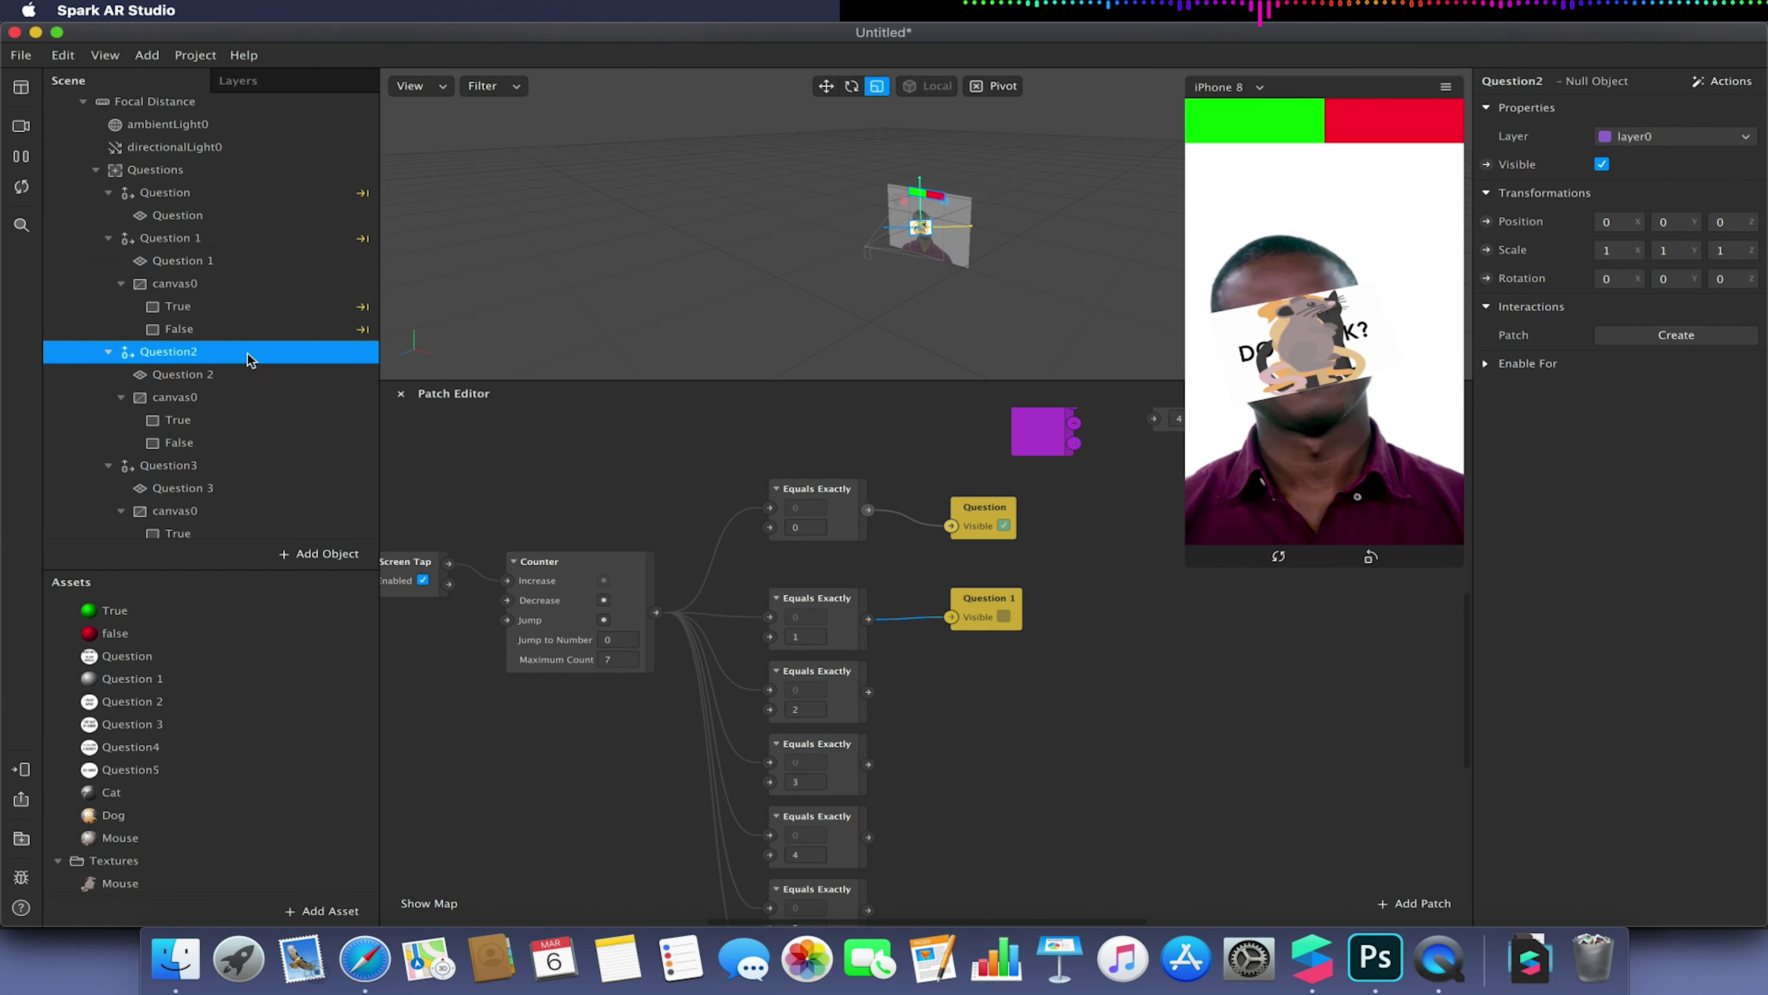
left_click(1487, 164)
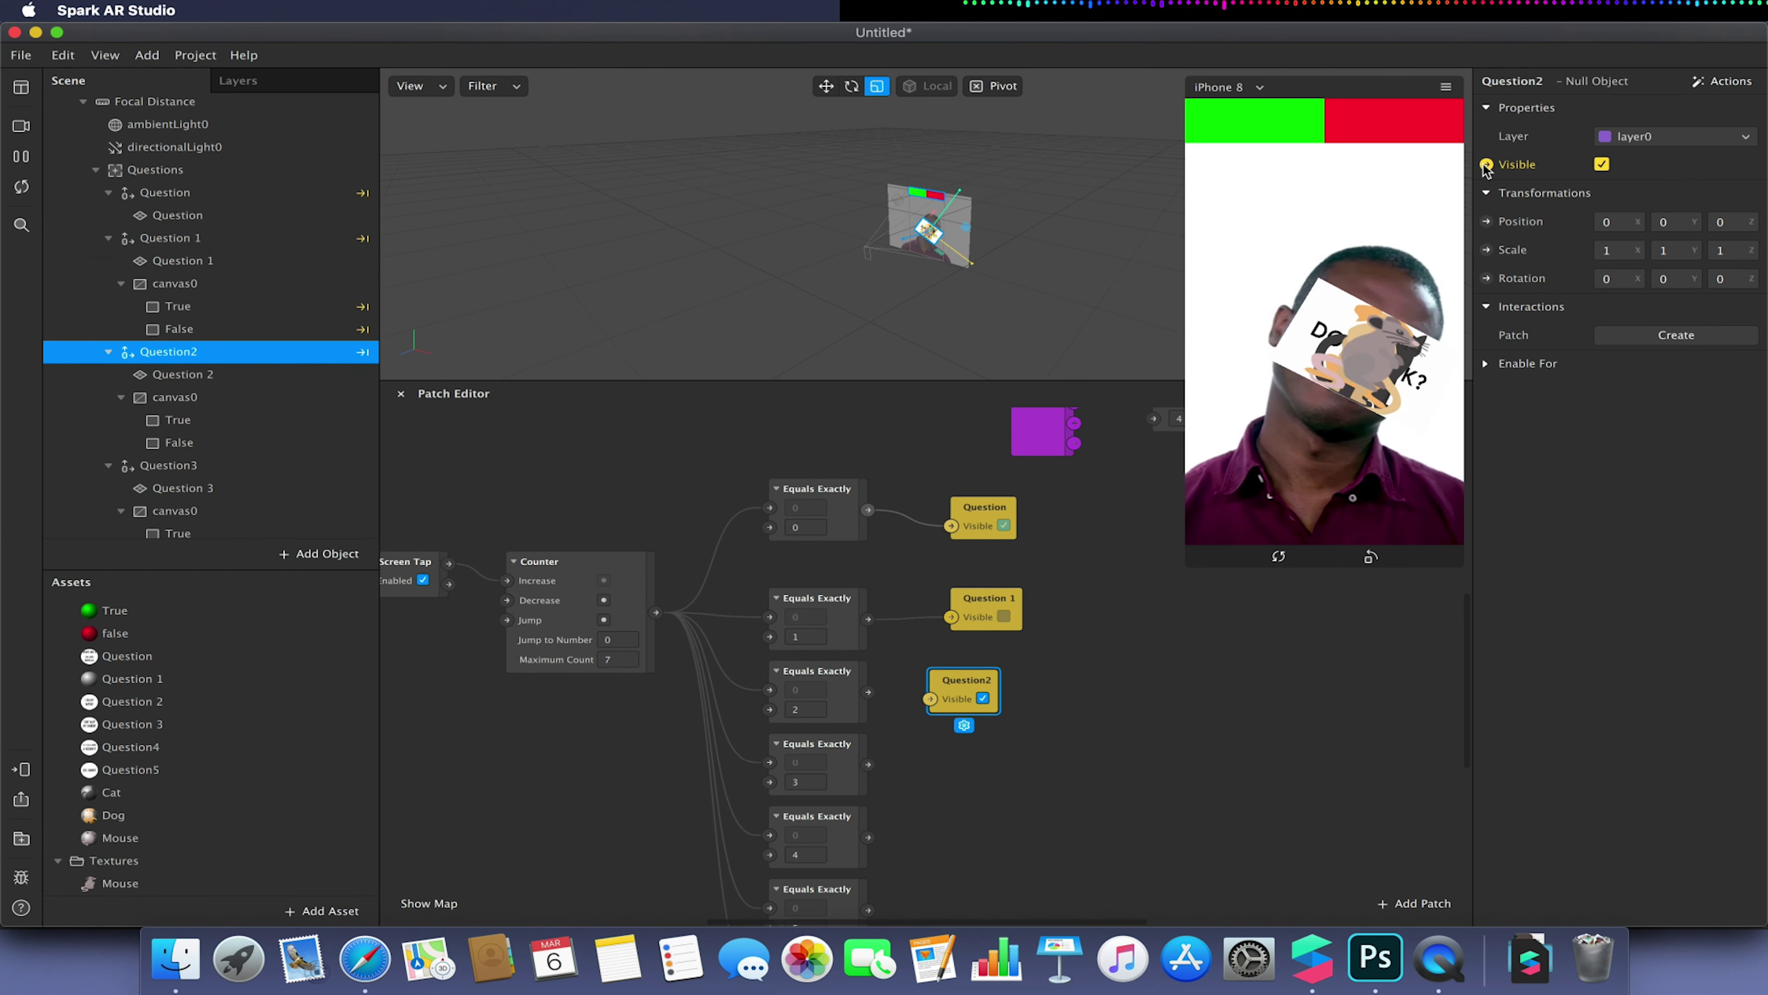
left_click_drag(868, 691, 1007, 676)
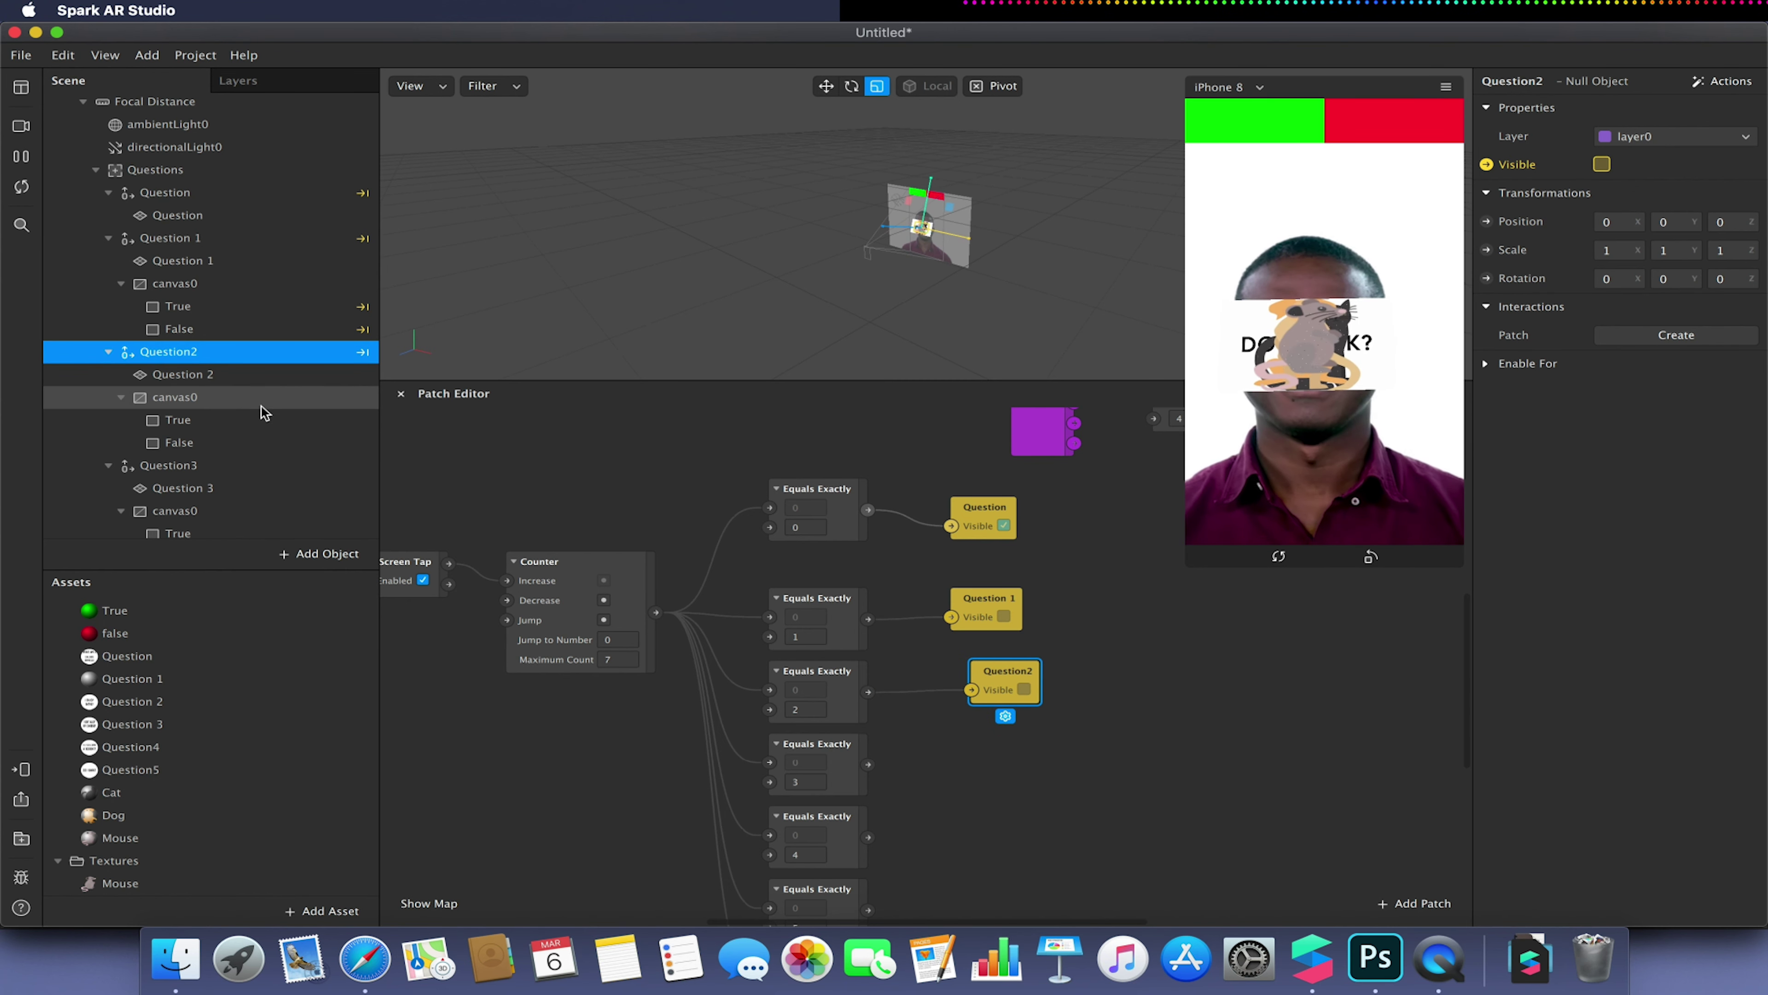
left_click(222, 465)
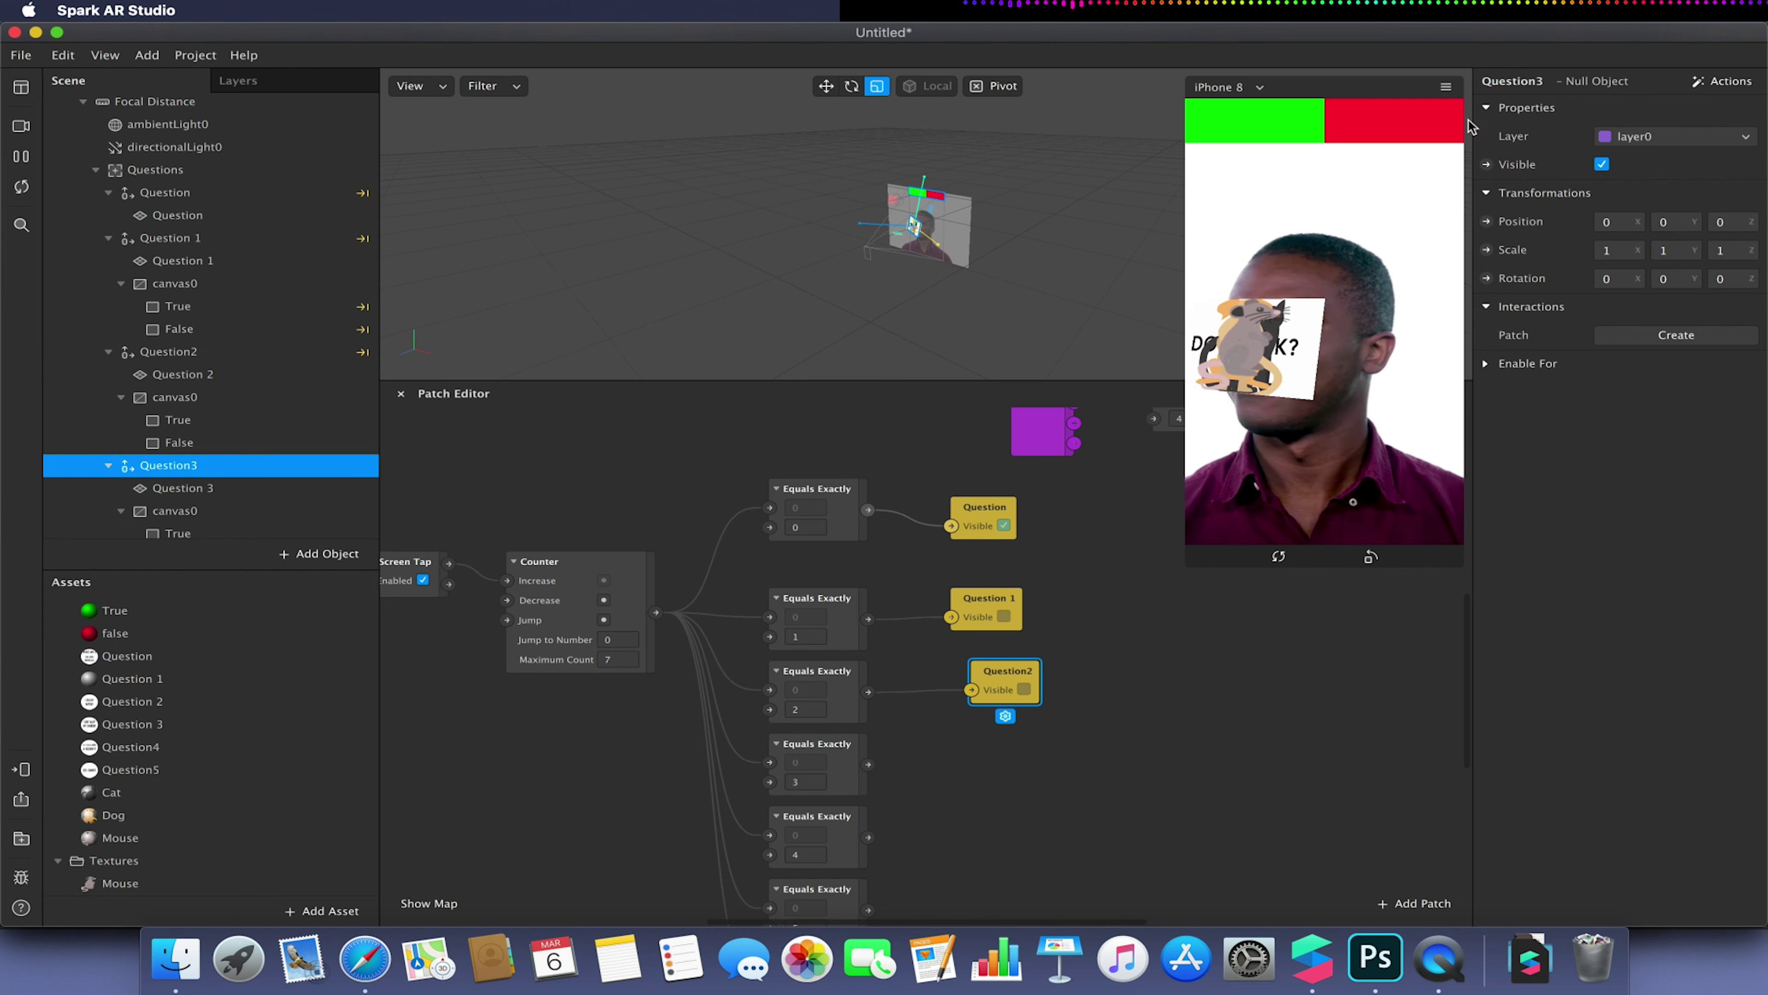
left_click(1486, 165)
left_click_drag(969, 682, 1053, 754)
left_click_drag(867, 764, 1011, 766)
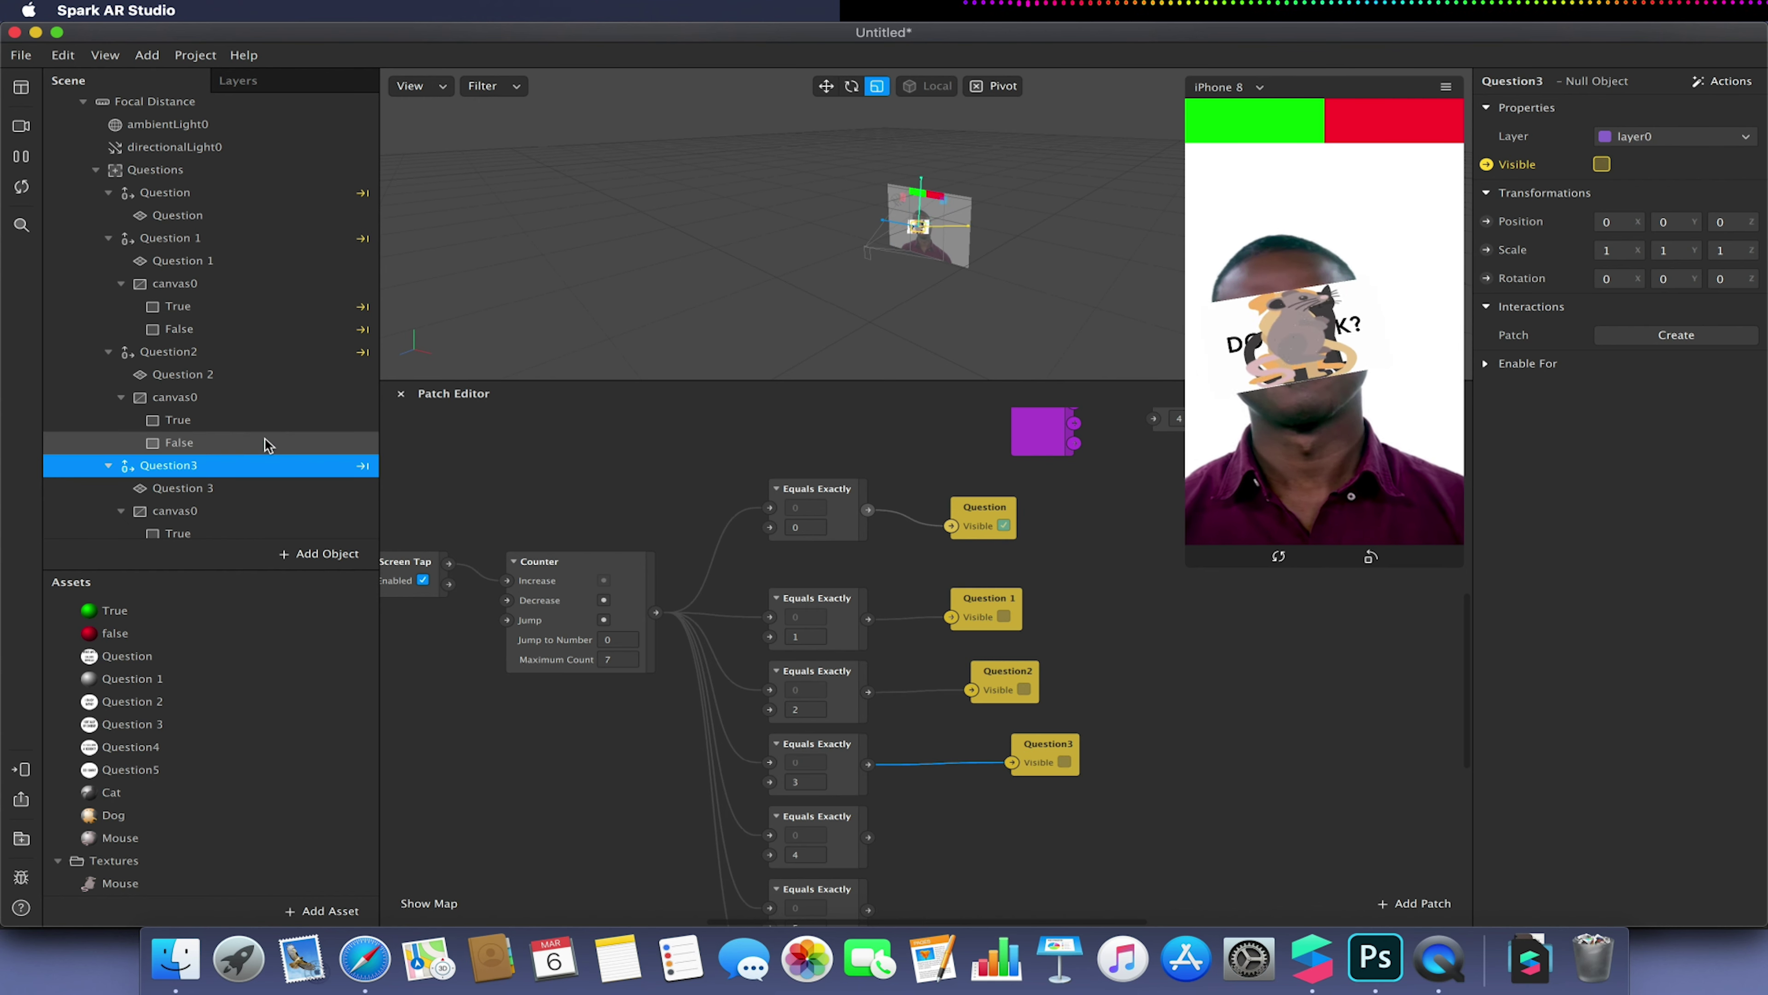
Drive Question4 and Question5 visibility from the equals-4 and equals-5 checks
scroll(269, 446, "down", 5)
scroll(269, 446, "down", 3)
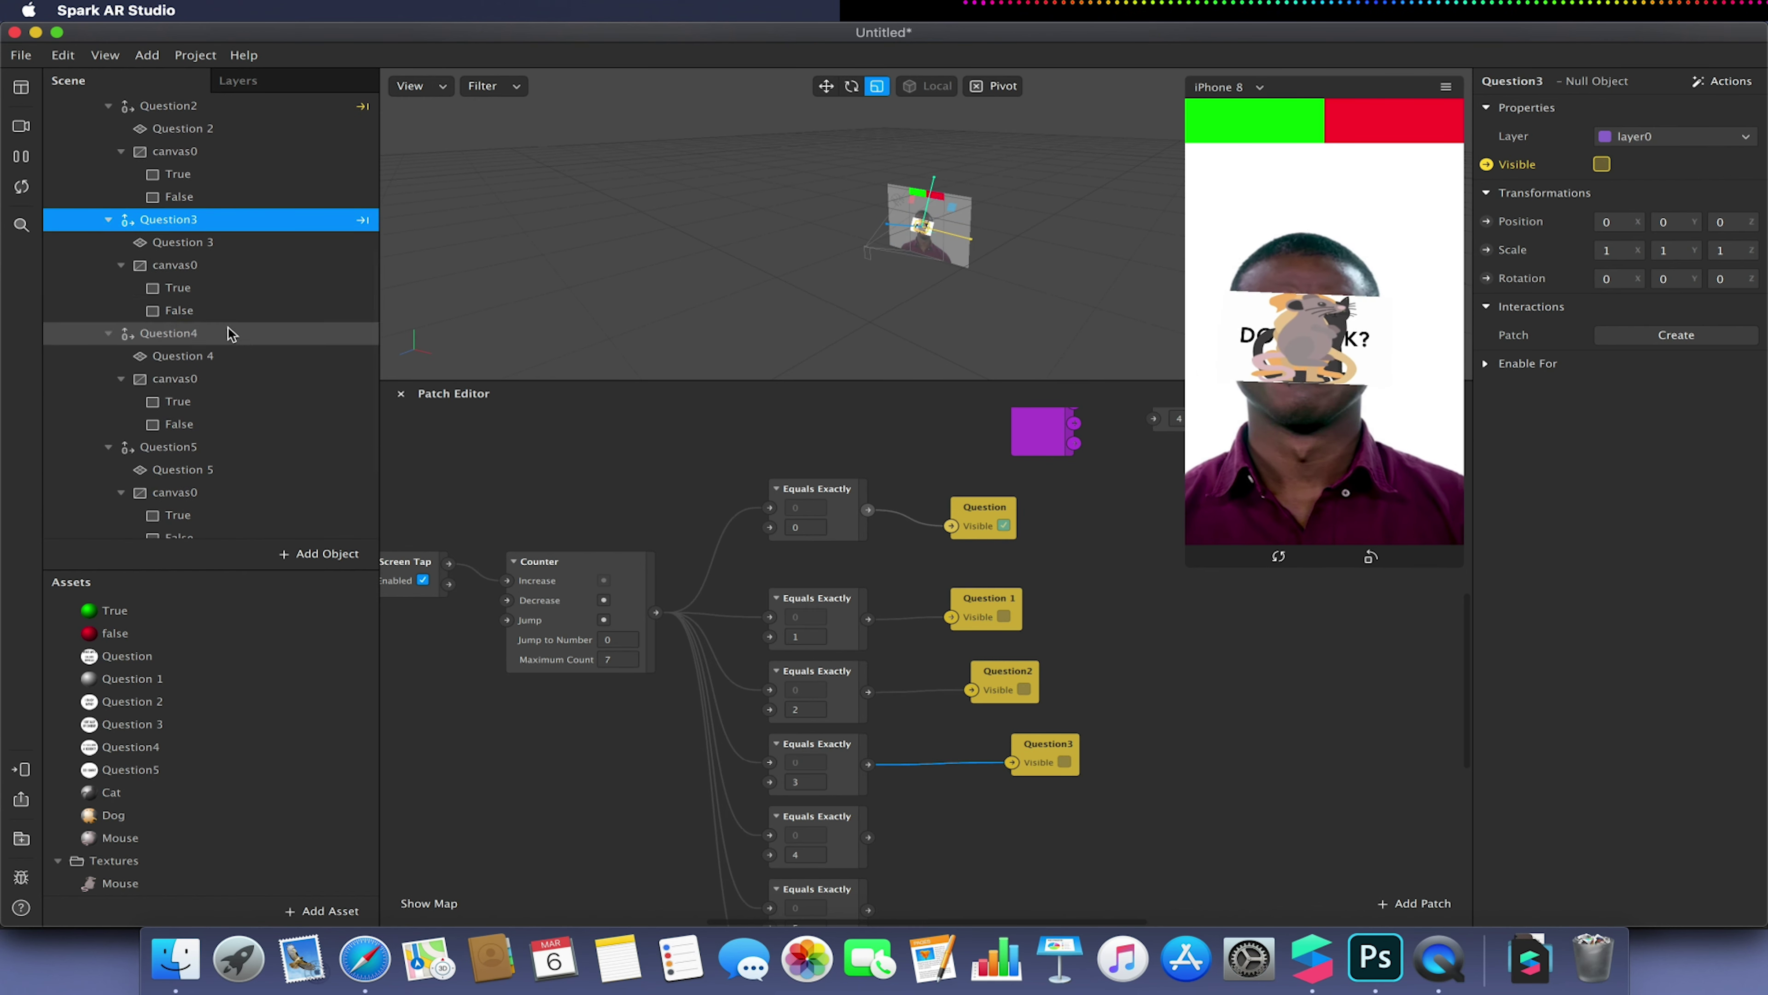
left_click(229, 334)
left_click(1486, 165)
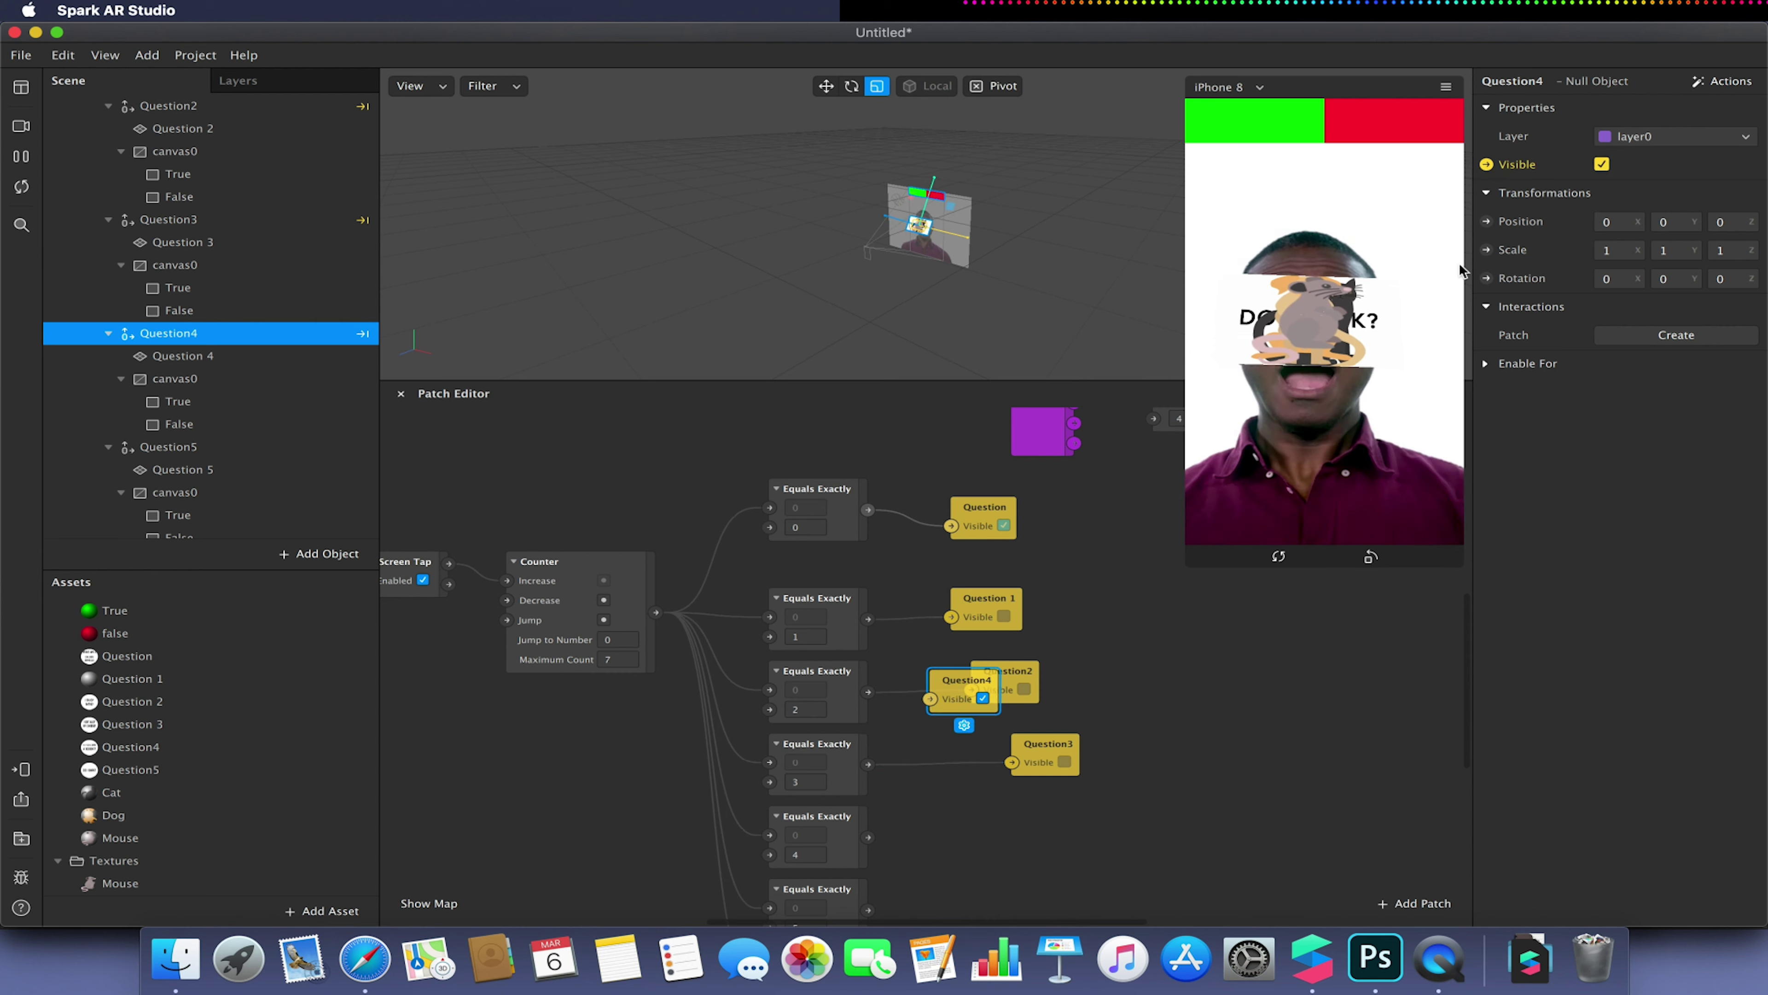
scroll(1076, 584, "down", 5)
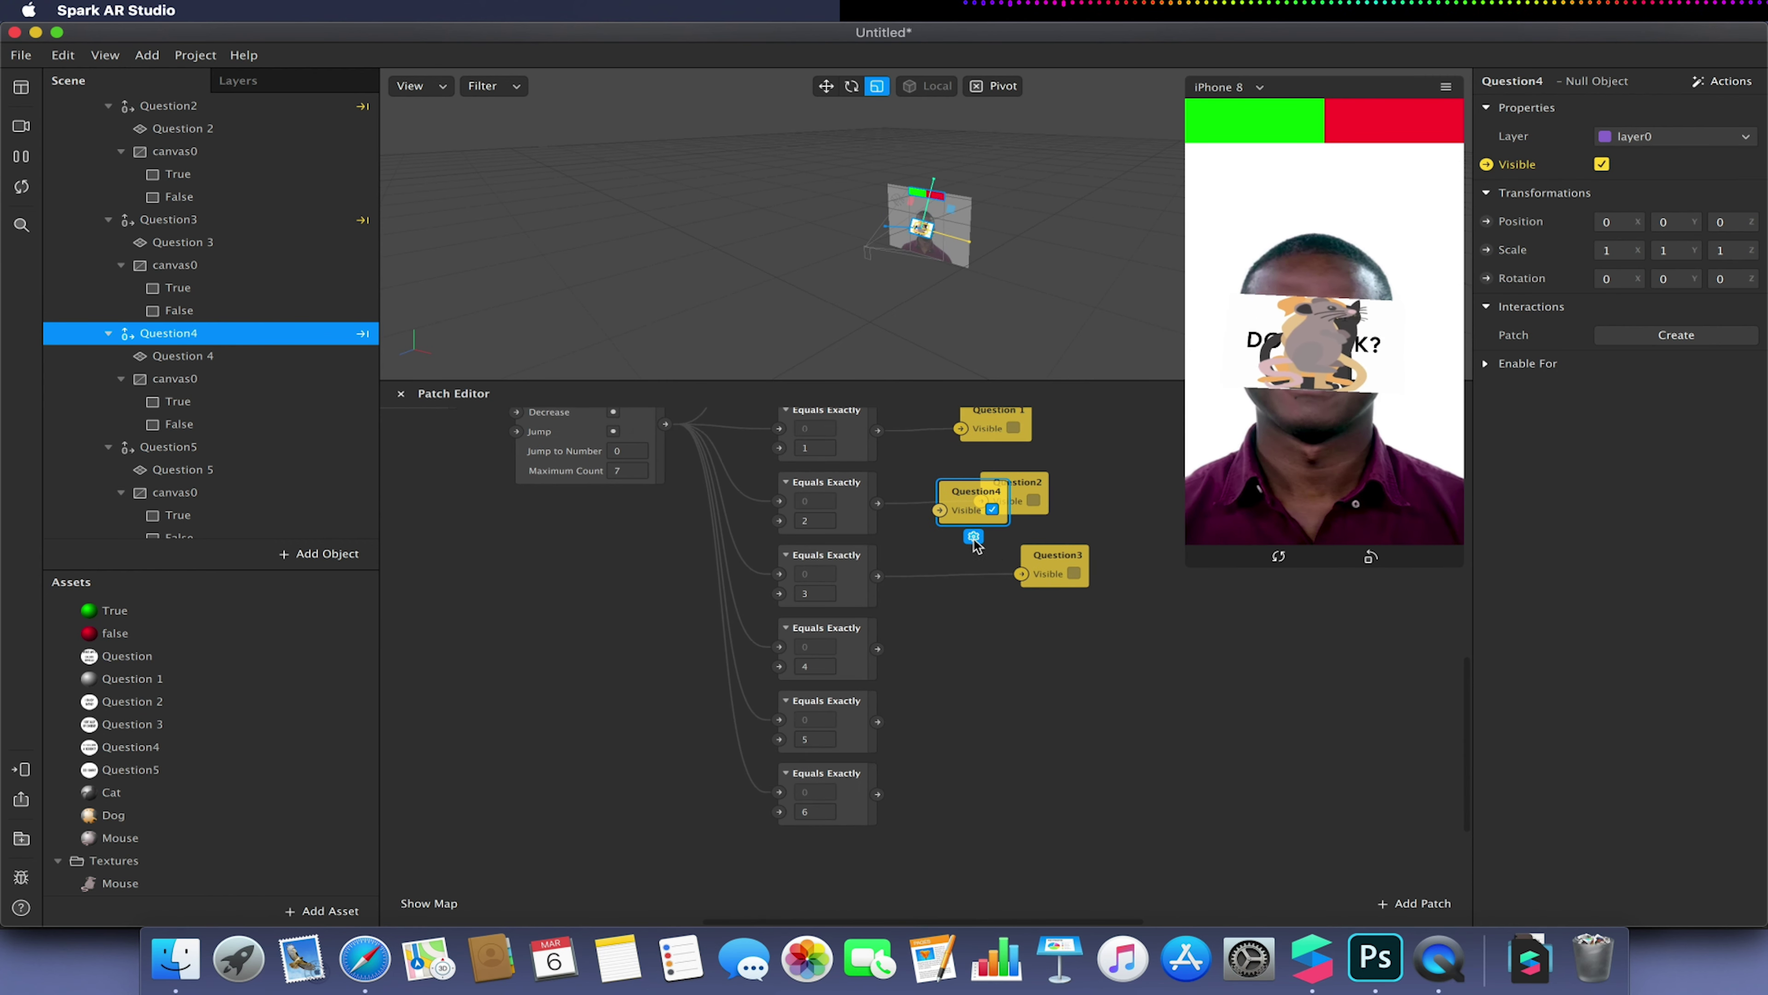
left_click(969, 497)
left_click_drag(969, 497, 1052, 653)
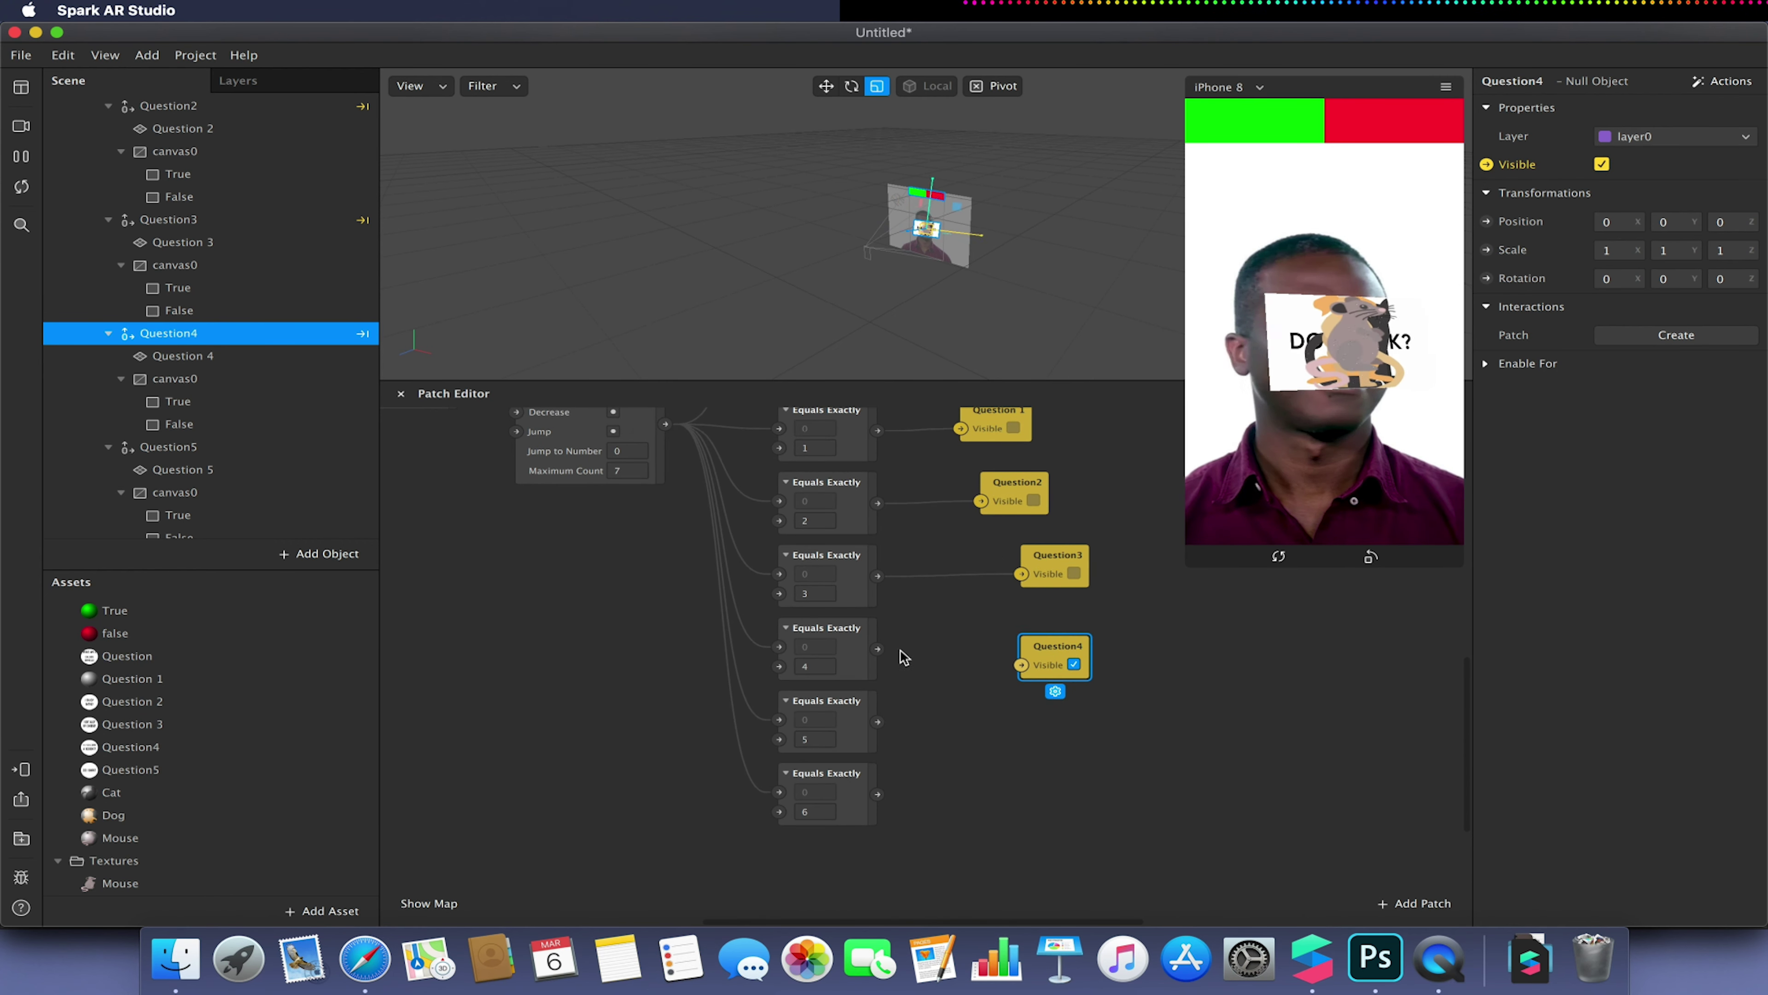
left_click(879, 651)
left_click_drag(879, 650, 1020, 665)
left_click(224, 449)
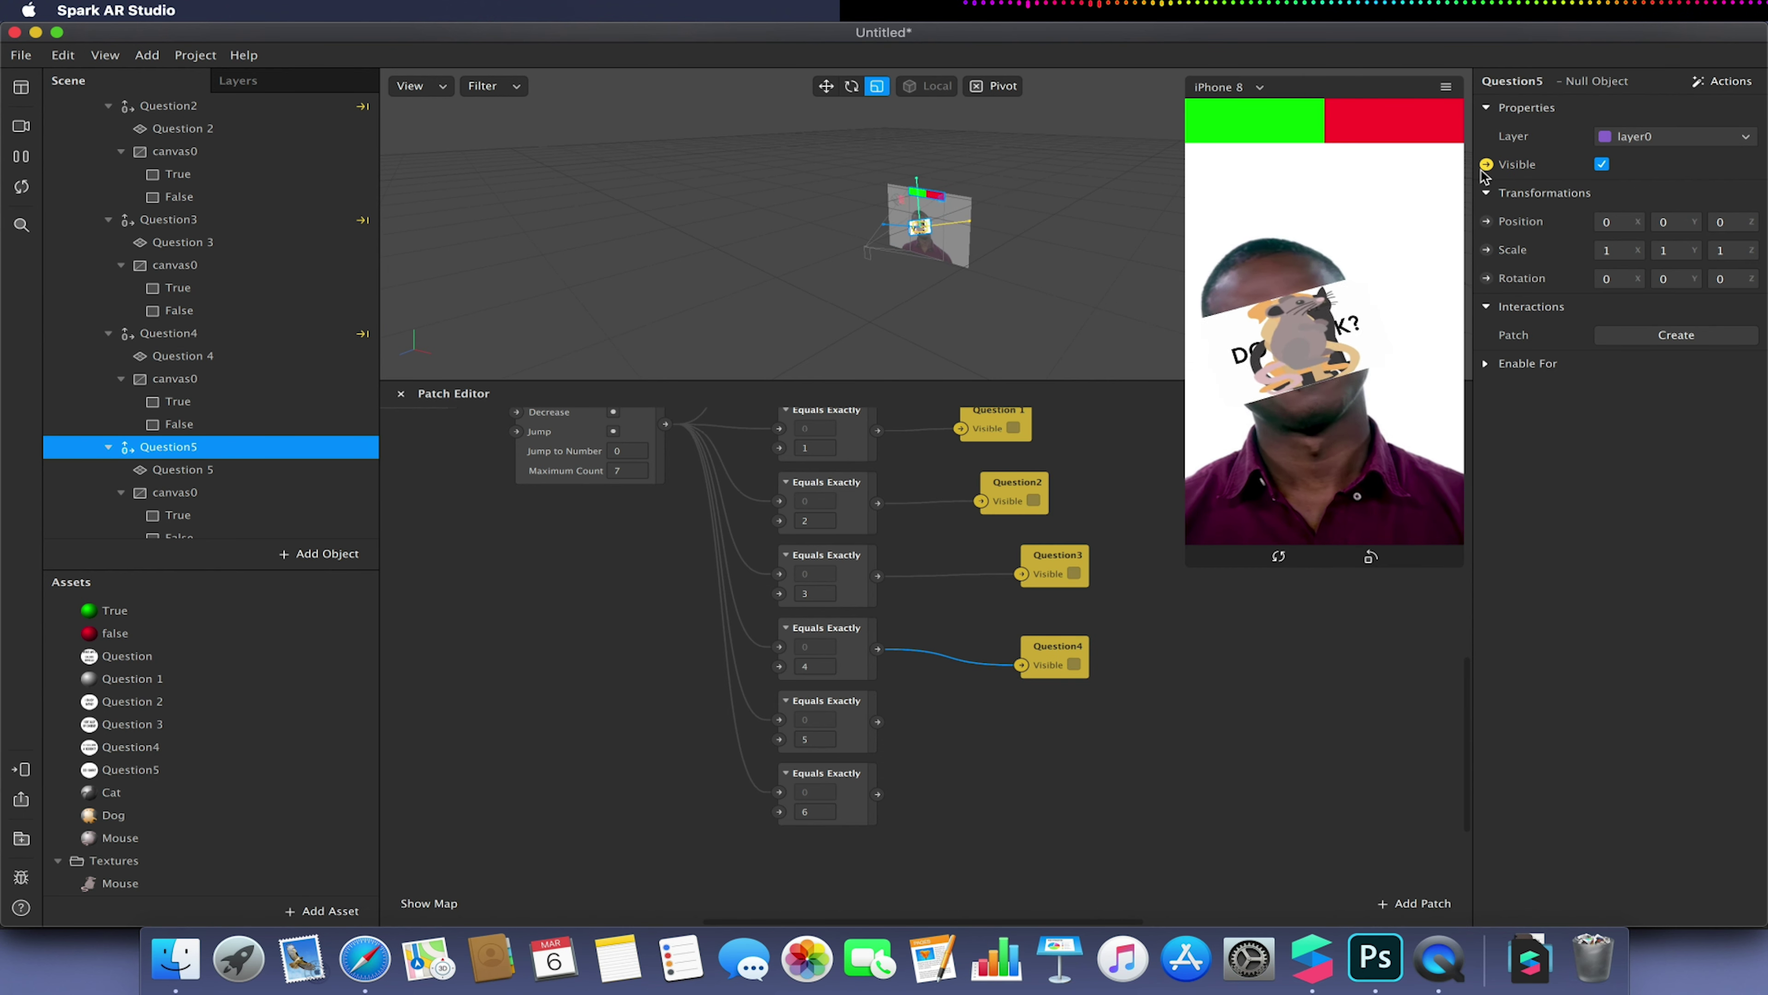
left_click(1486, 165)
left_click_drag(968, 693, 1060, 734)
left_click_drag(878, 722, 1021, 736)
Drive the Answers object's visibility from the equals-6 check
scroll(254, 413, "down", 2)
scroll(254, 412, "down", 1)
left_click(225, 451)
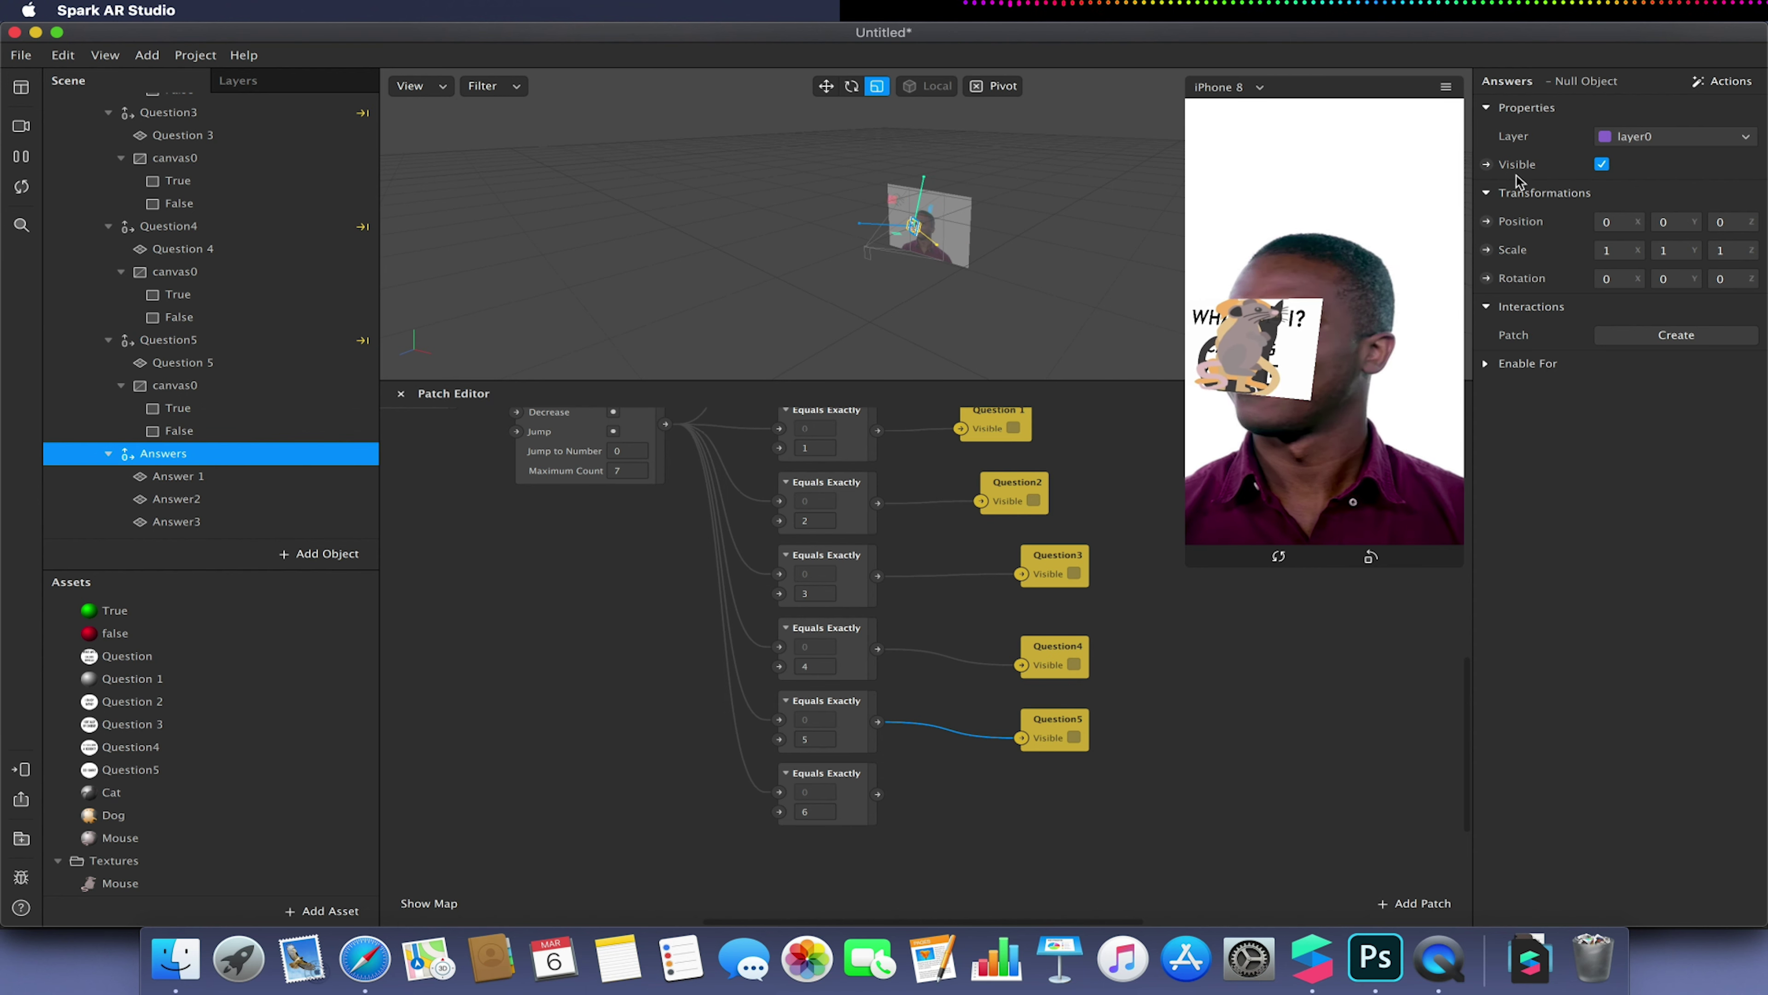
left_click(1487, 165)
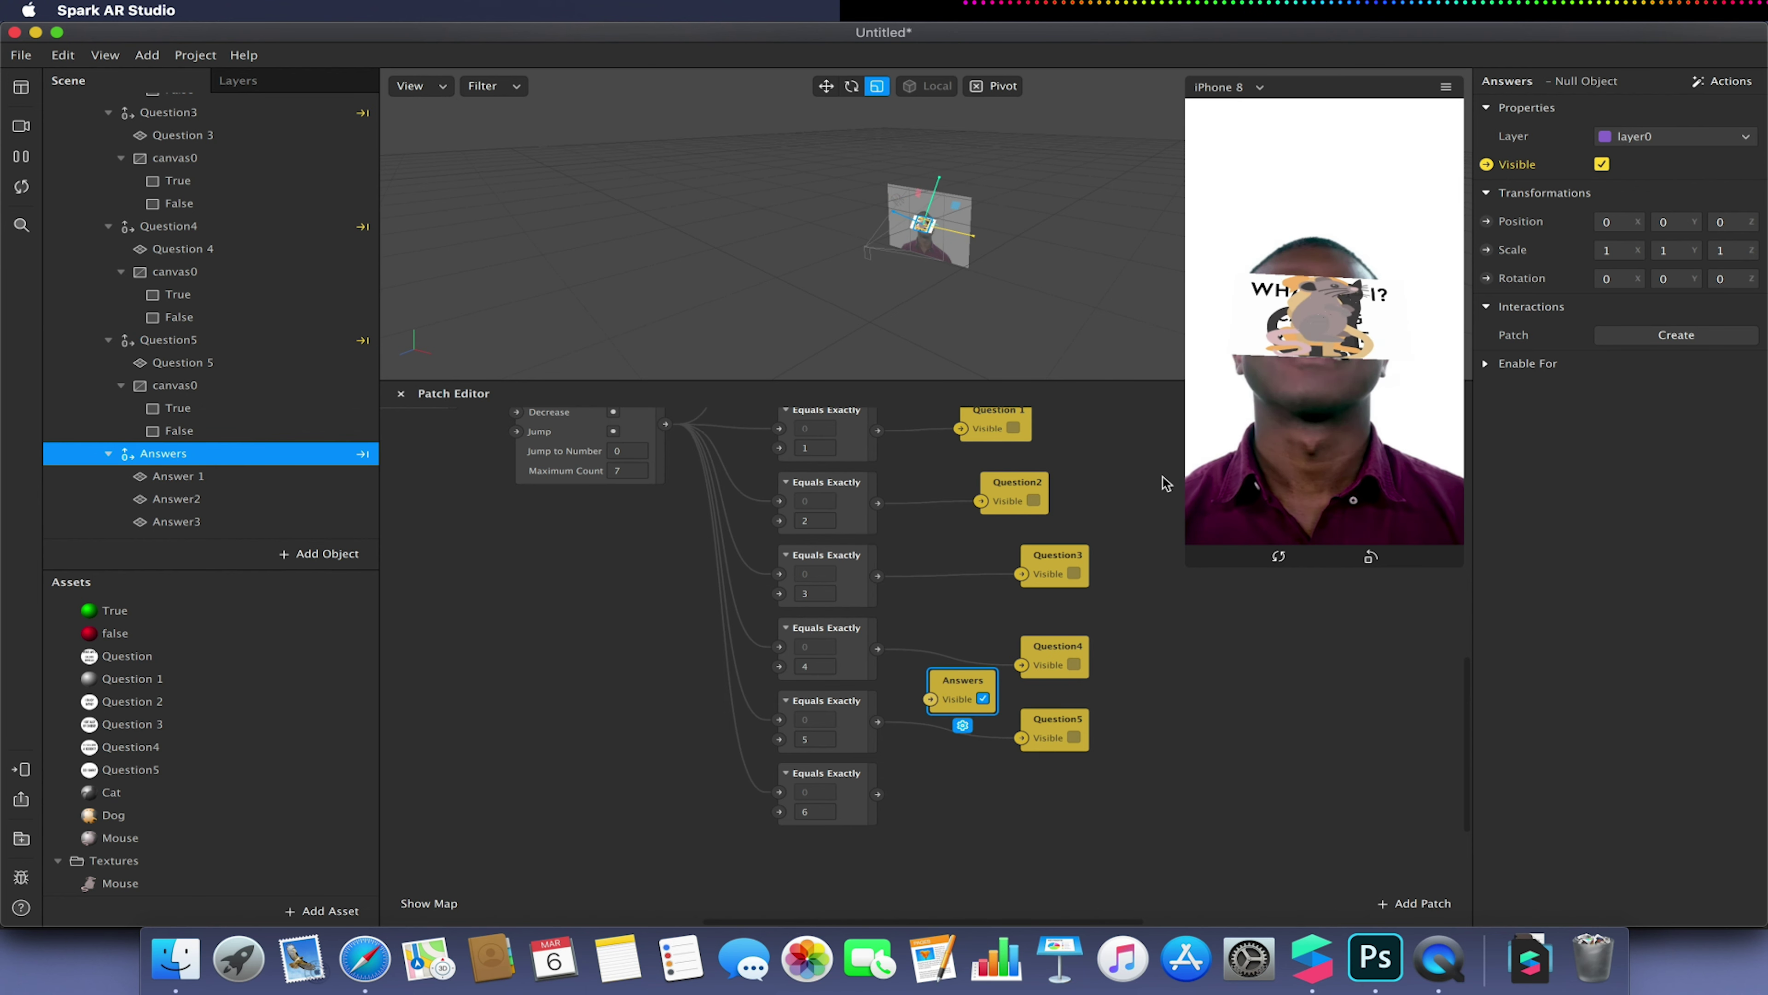
left_click_drag(951, 702, 1064, 814)
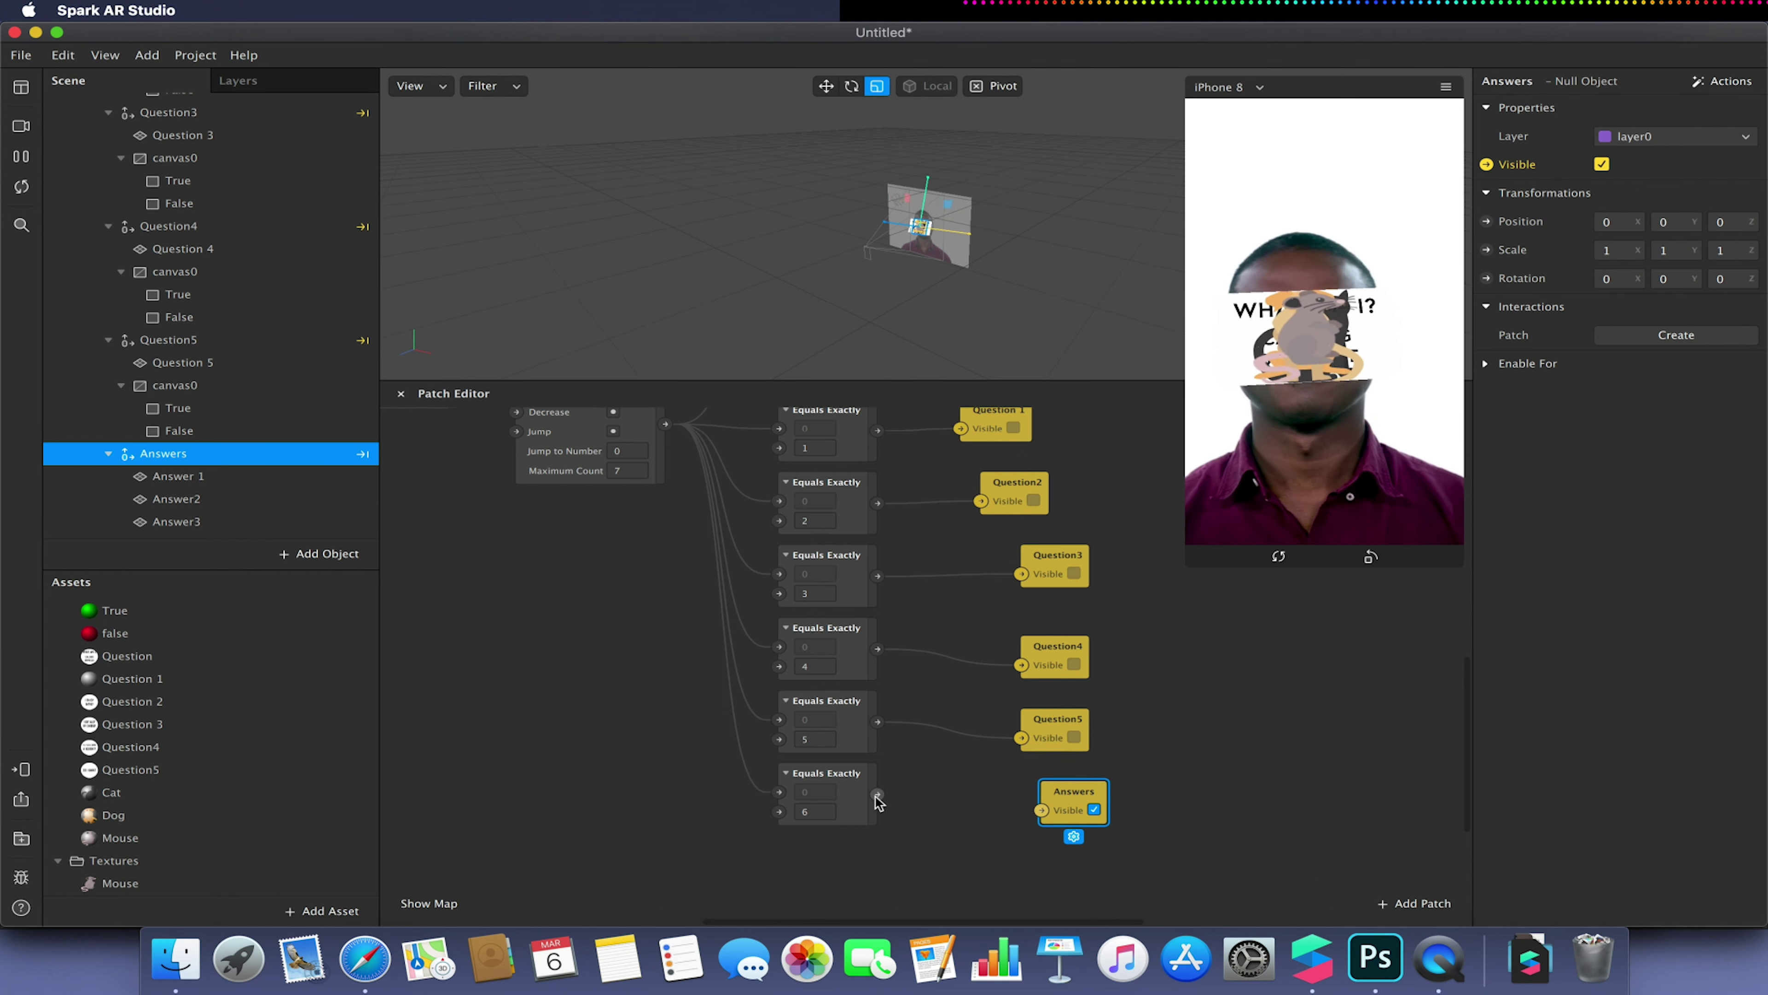
left_click_drag(878, 793, 1042, 811)
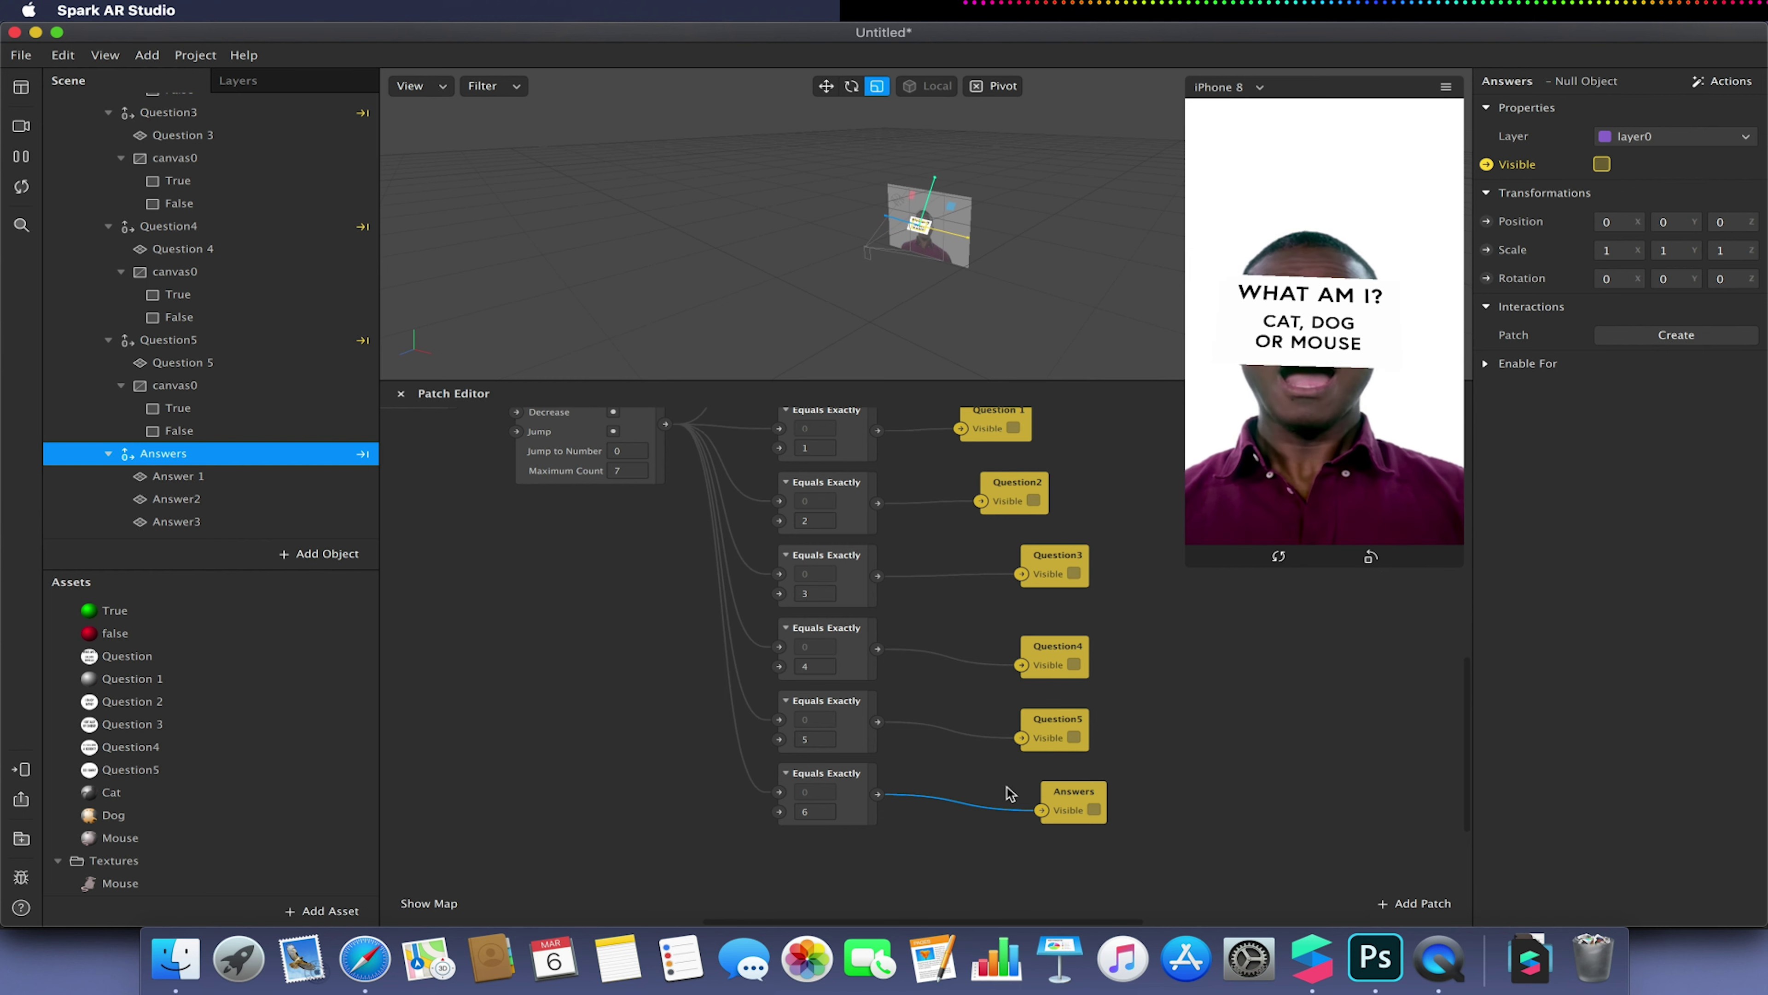
left_click_drag(1100, 794, 1098, 848)
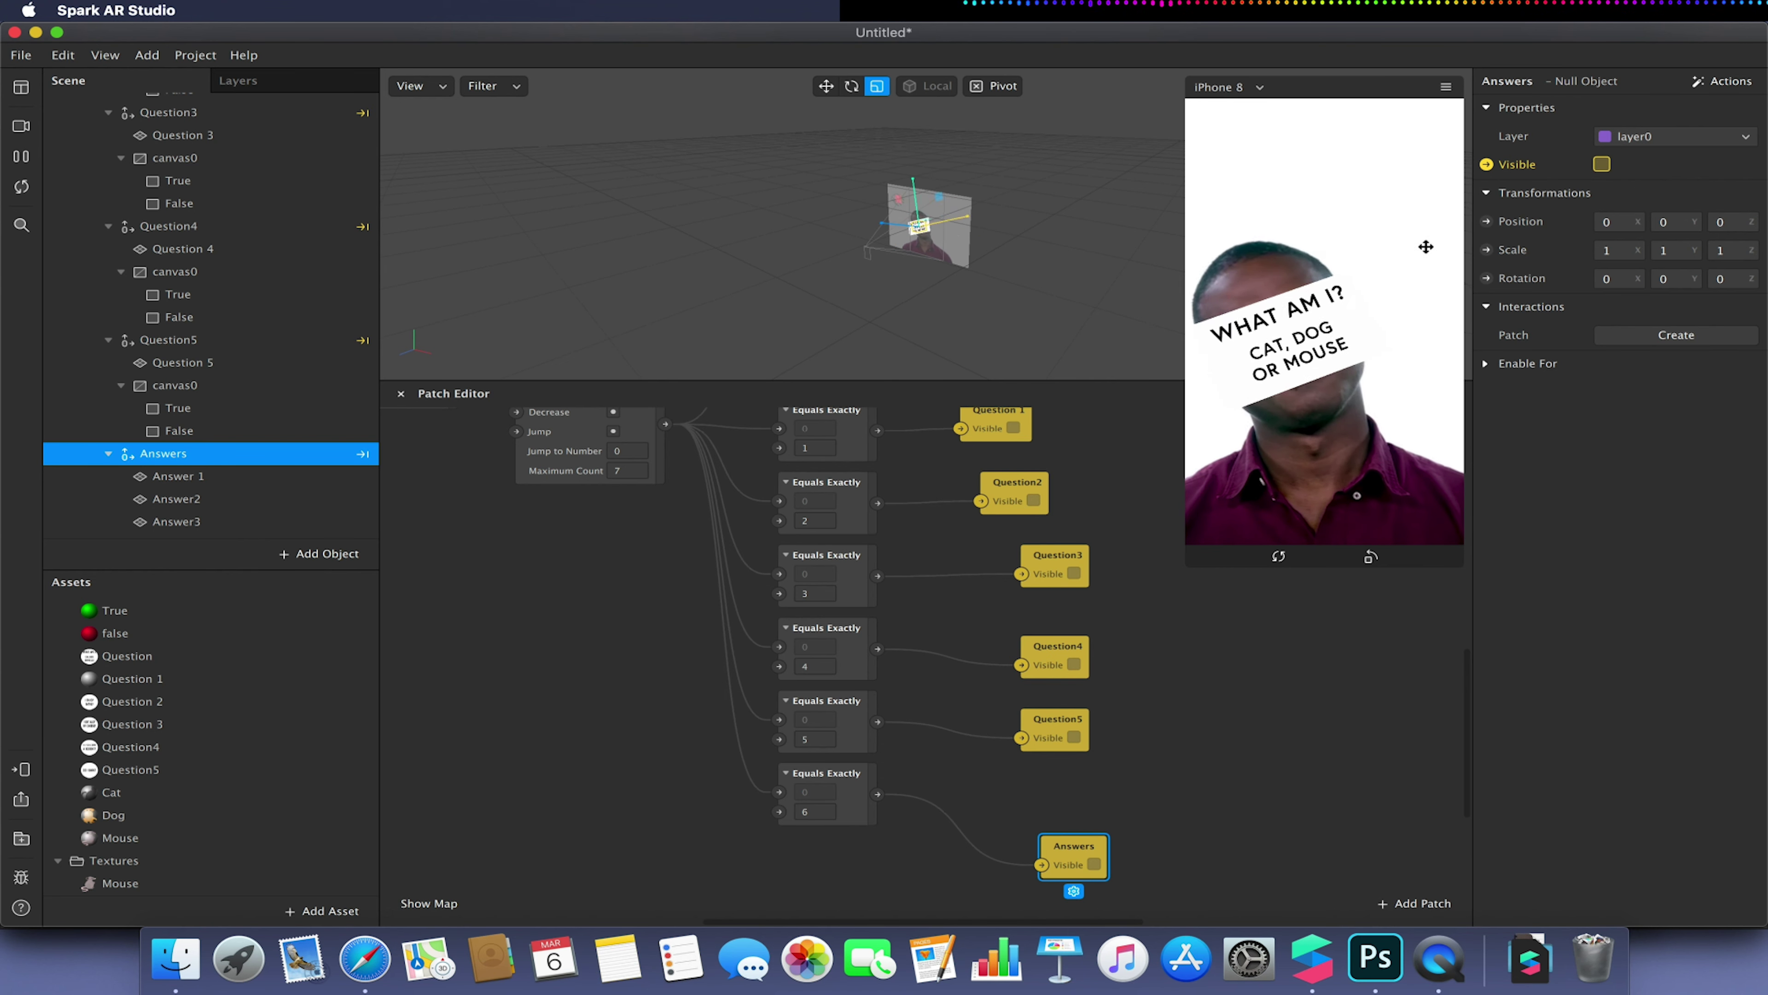
Enable Simulate Touch and tap through all questions and answers back to the first card
left_click(1446, 86)
left_click(1491, 115)
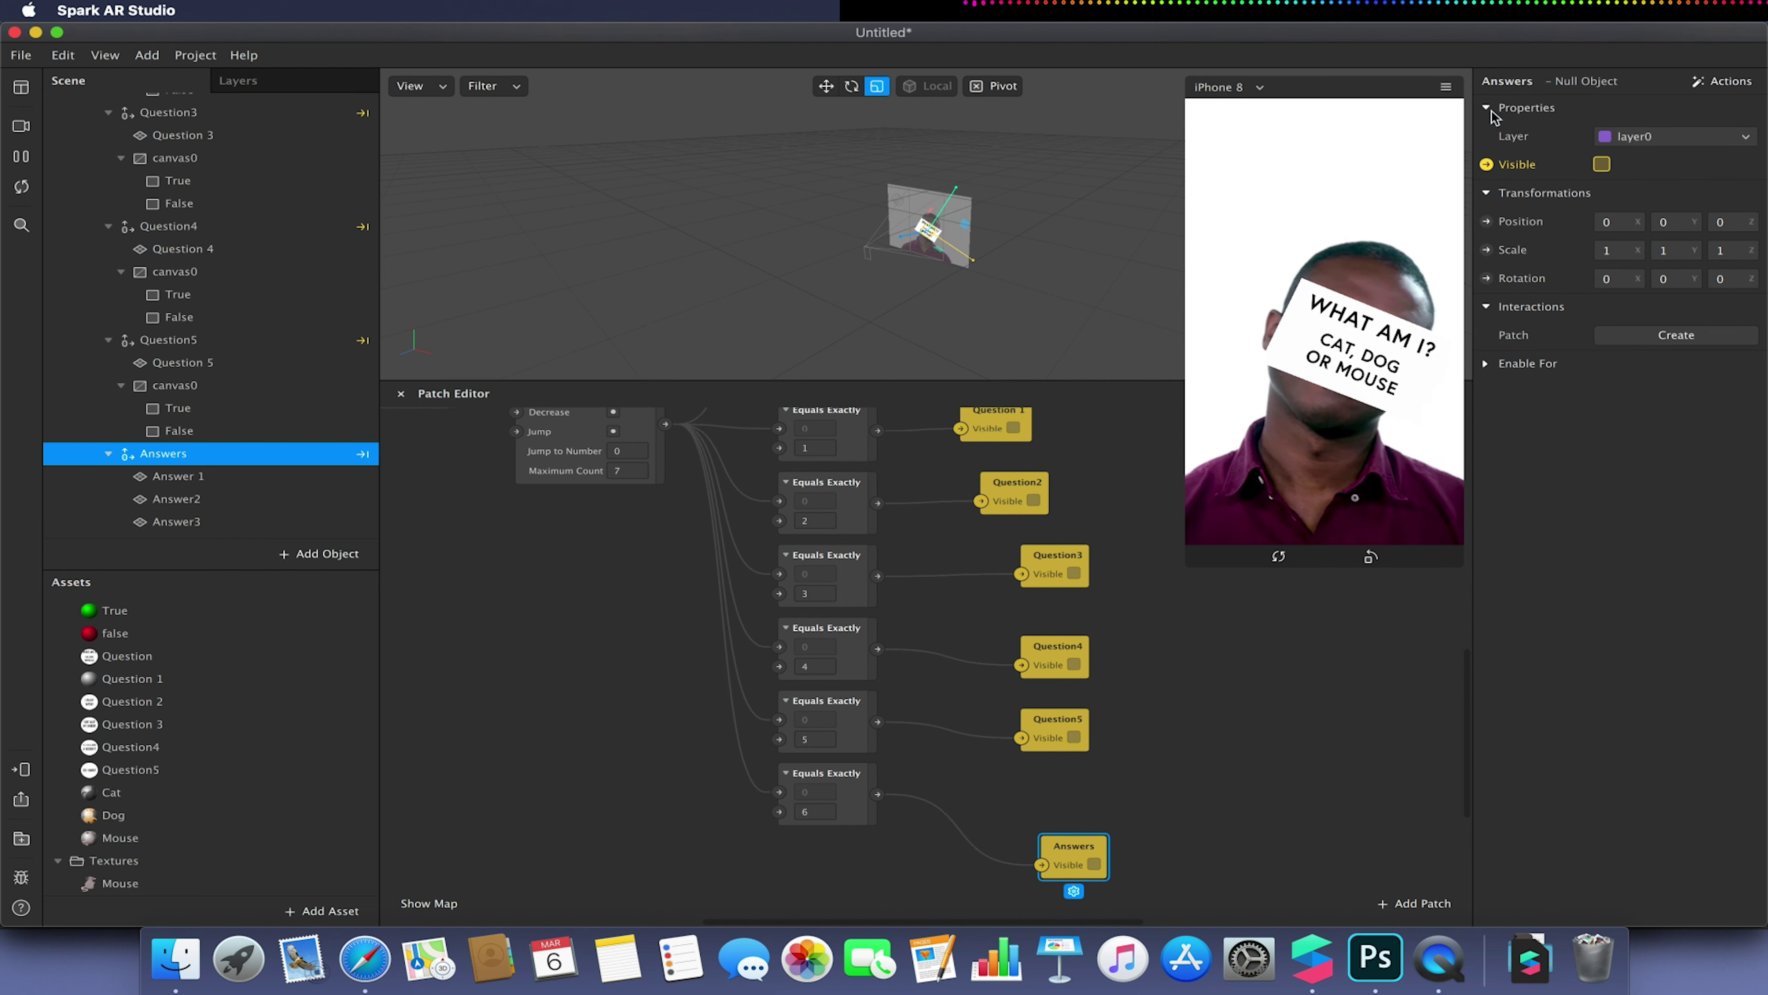
left_click(1361, 227)
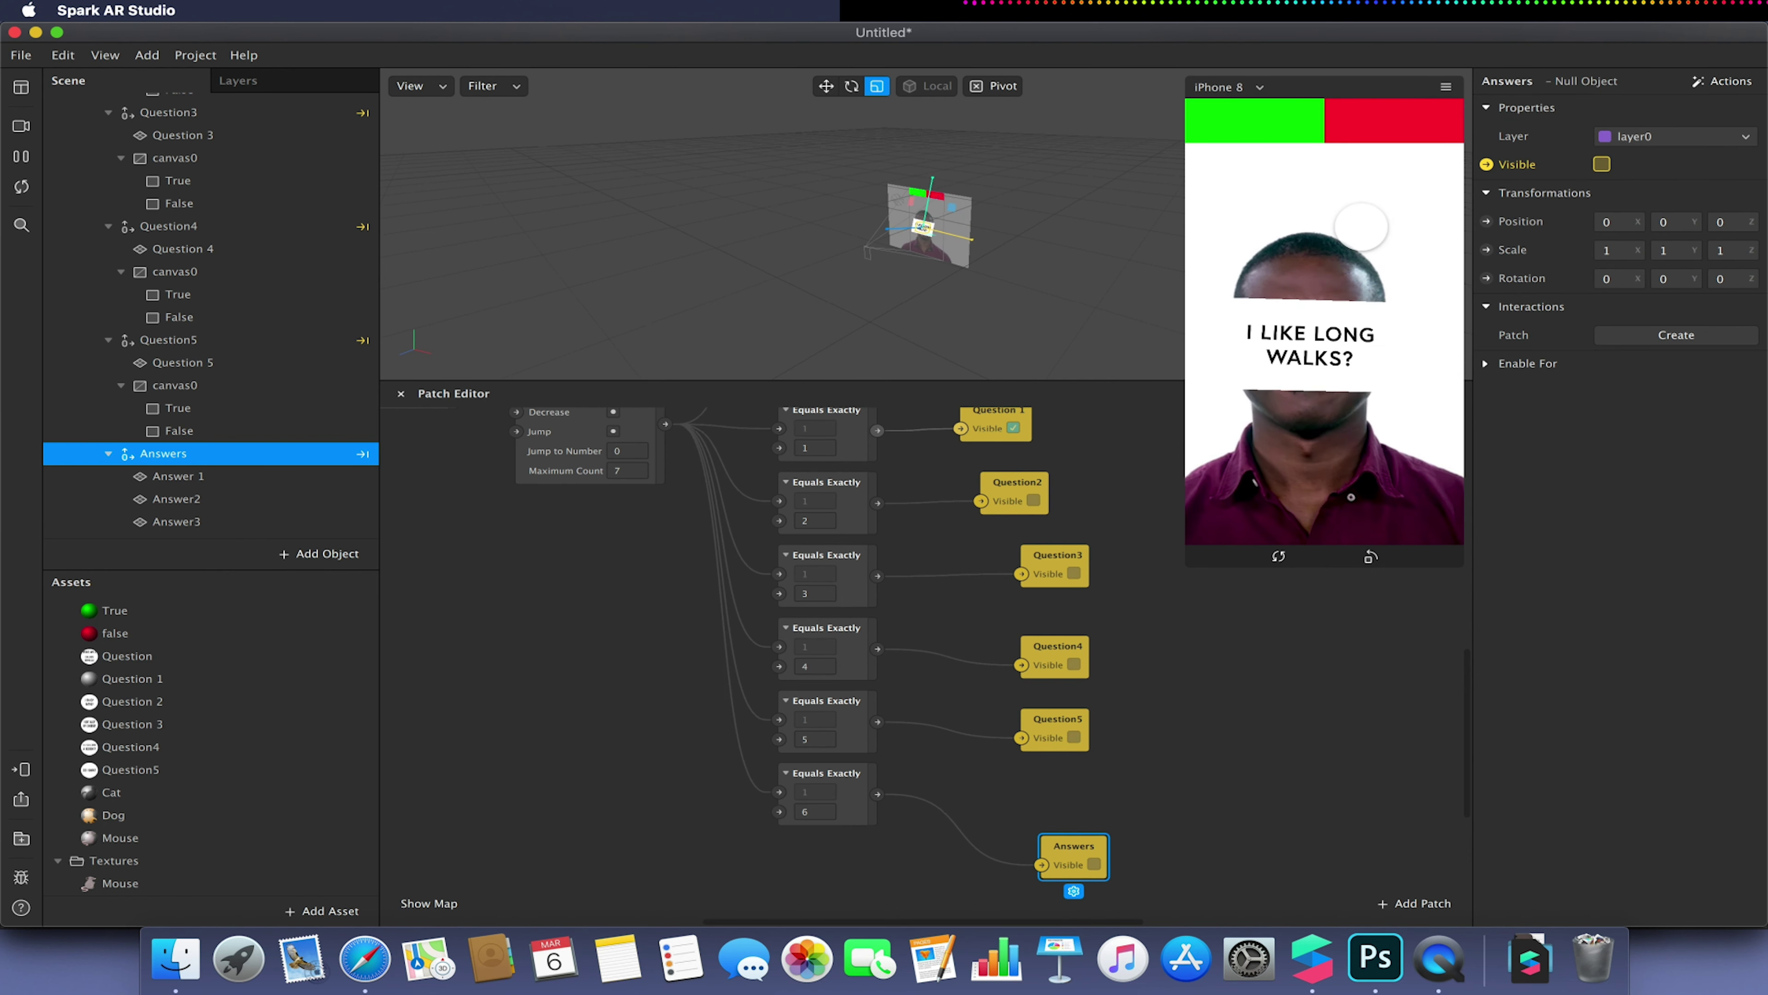
left_click(1361, 227)
left_click(1361, 227)
left_click(1361, 227)
left_click(1362, 227)
left_click(1361, 227)
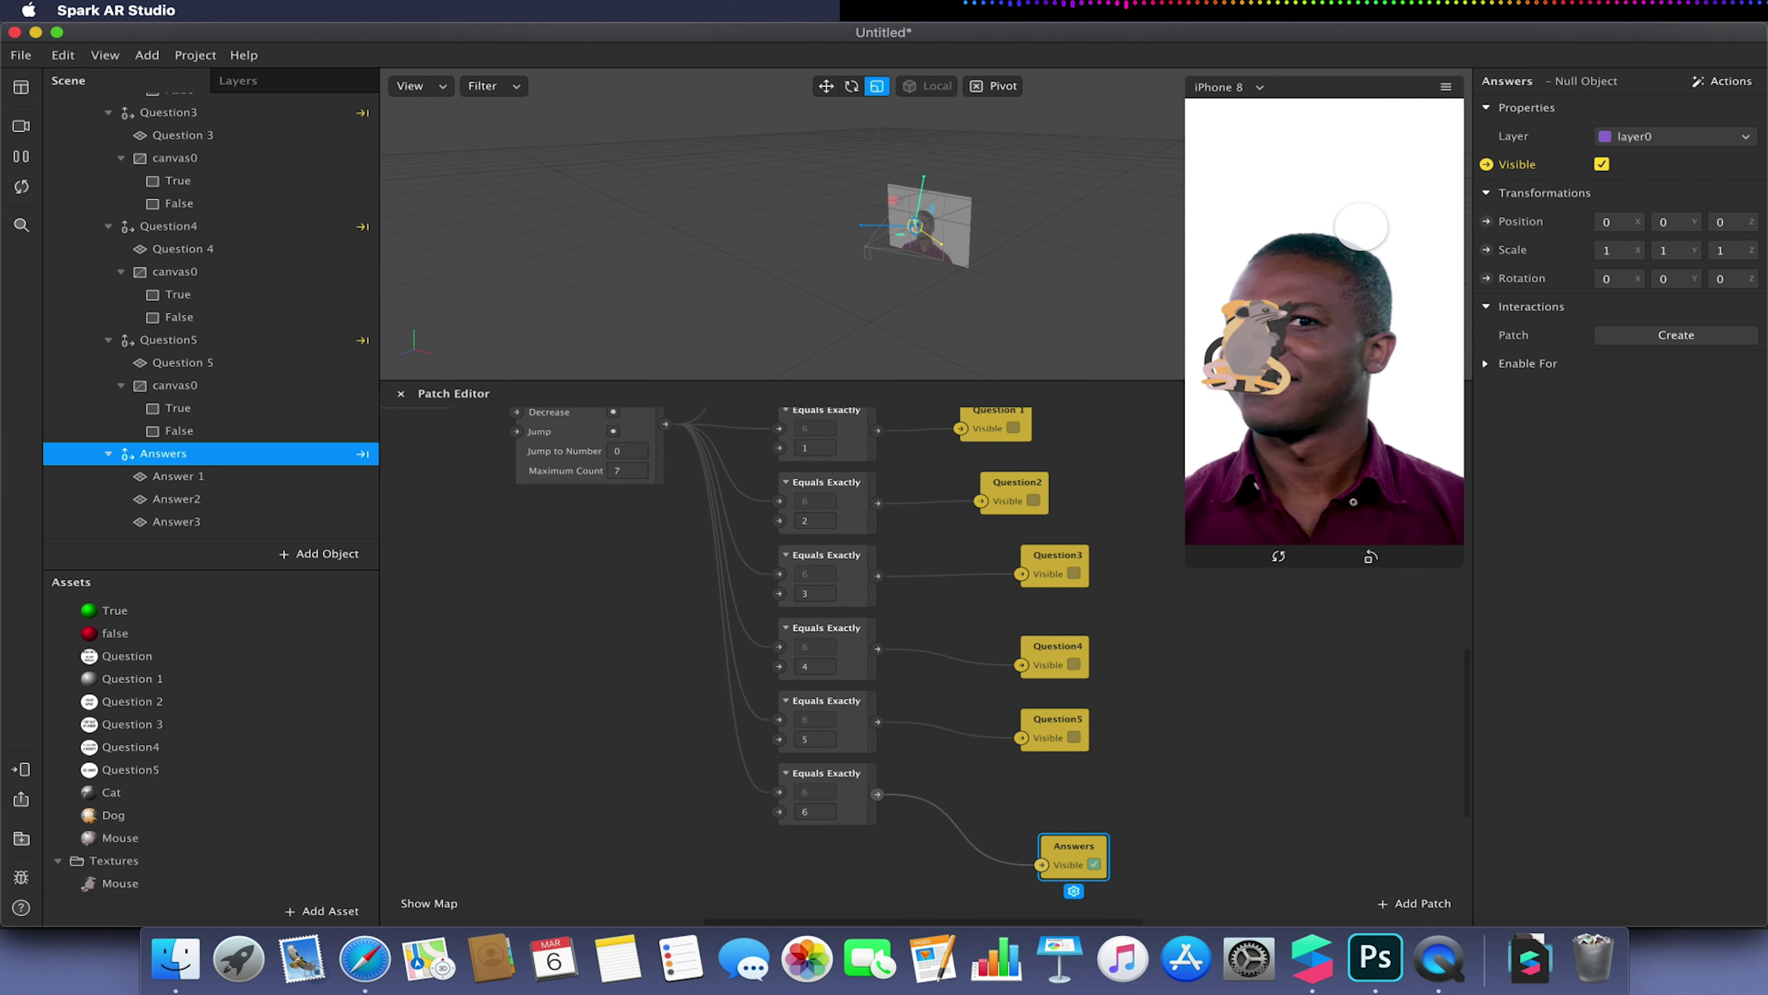
left_click(1361, 227)
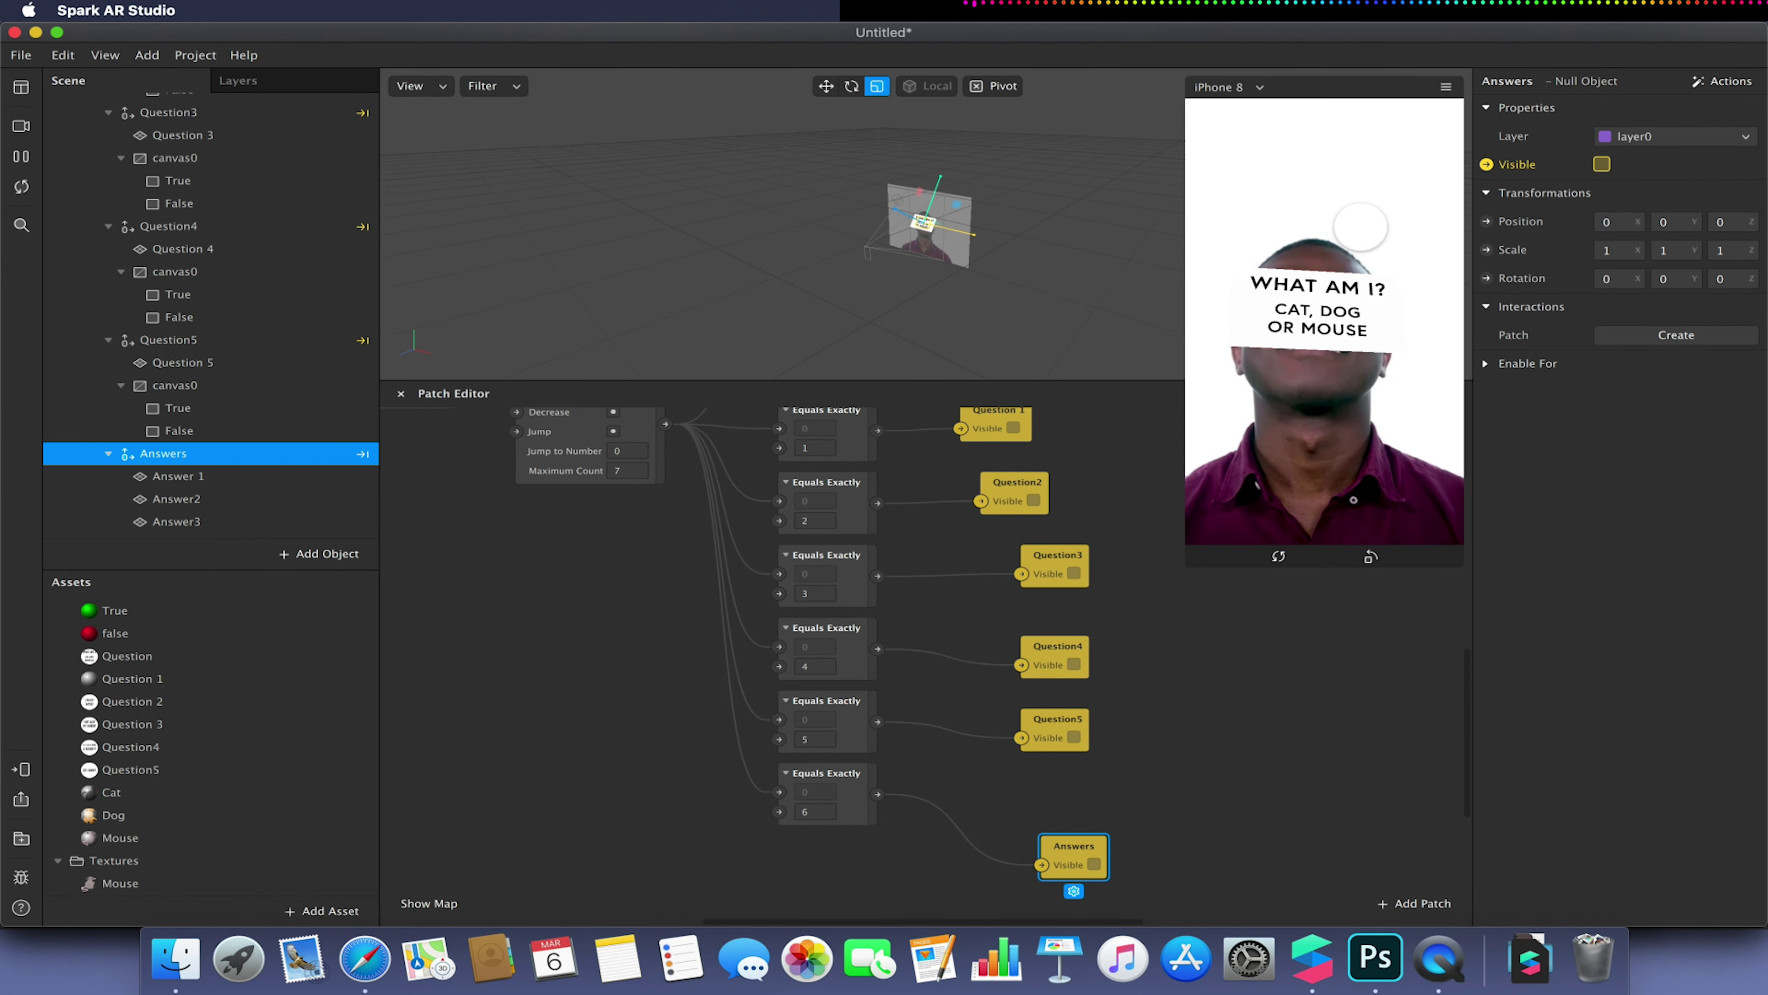
Switch the preview to Simulate Orbit, then back to Simulate Touch
left_click(1442, 89)
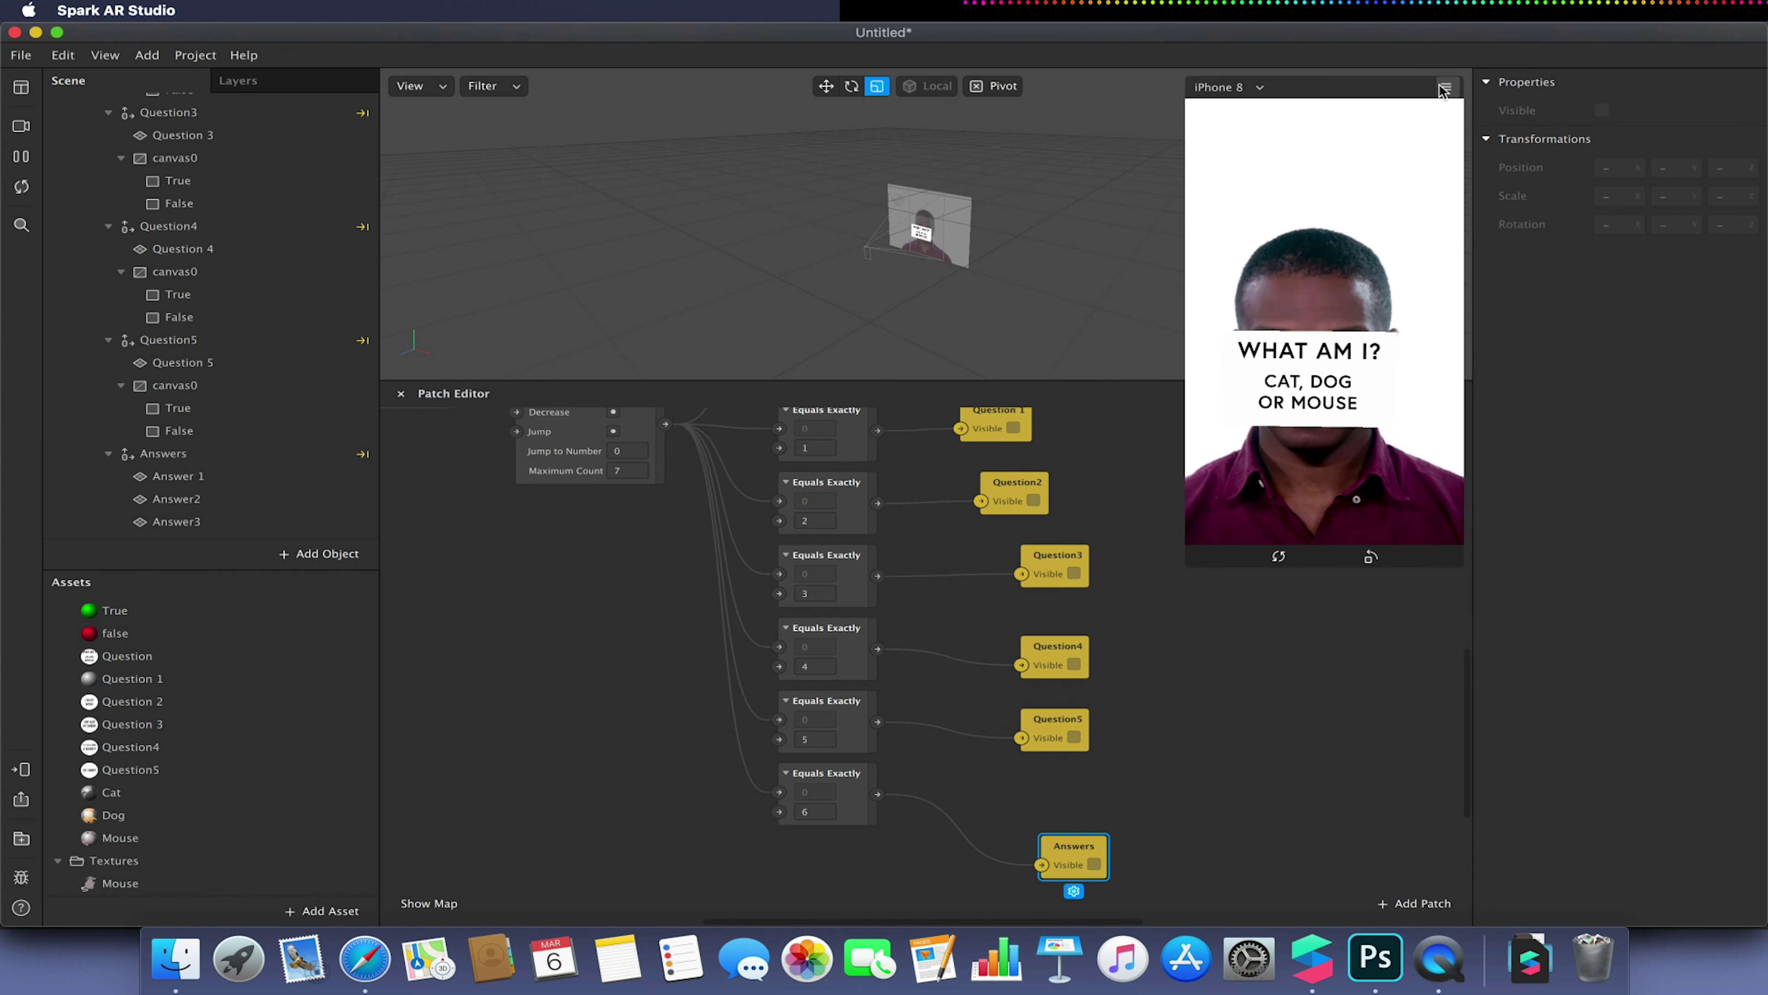
left_click(1443, 88)
left_click(1504, 95)
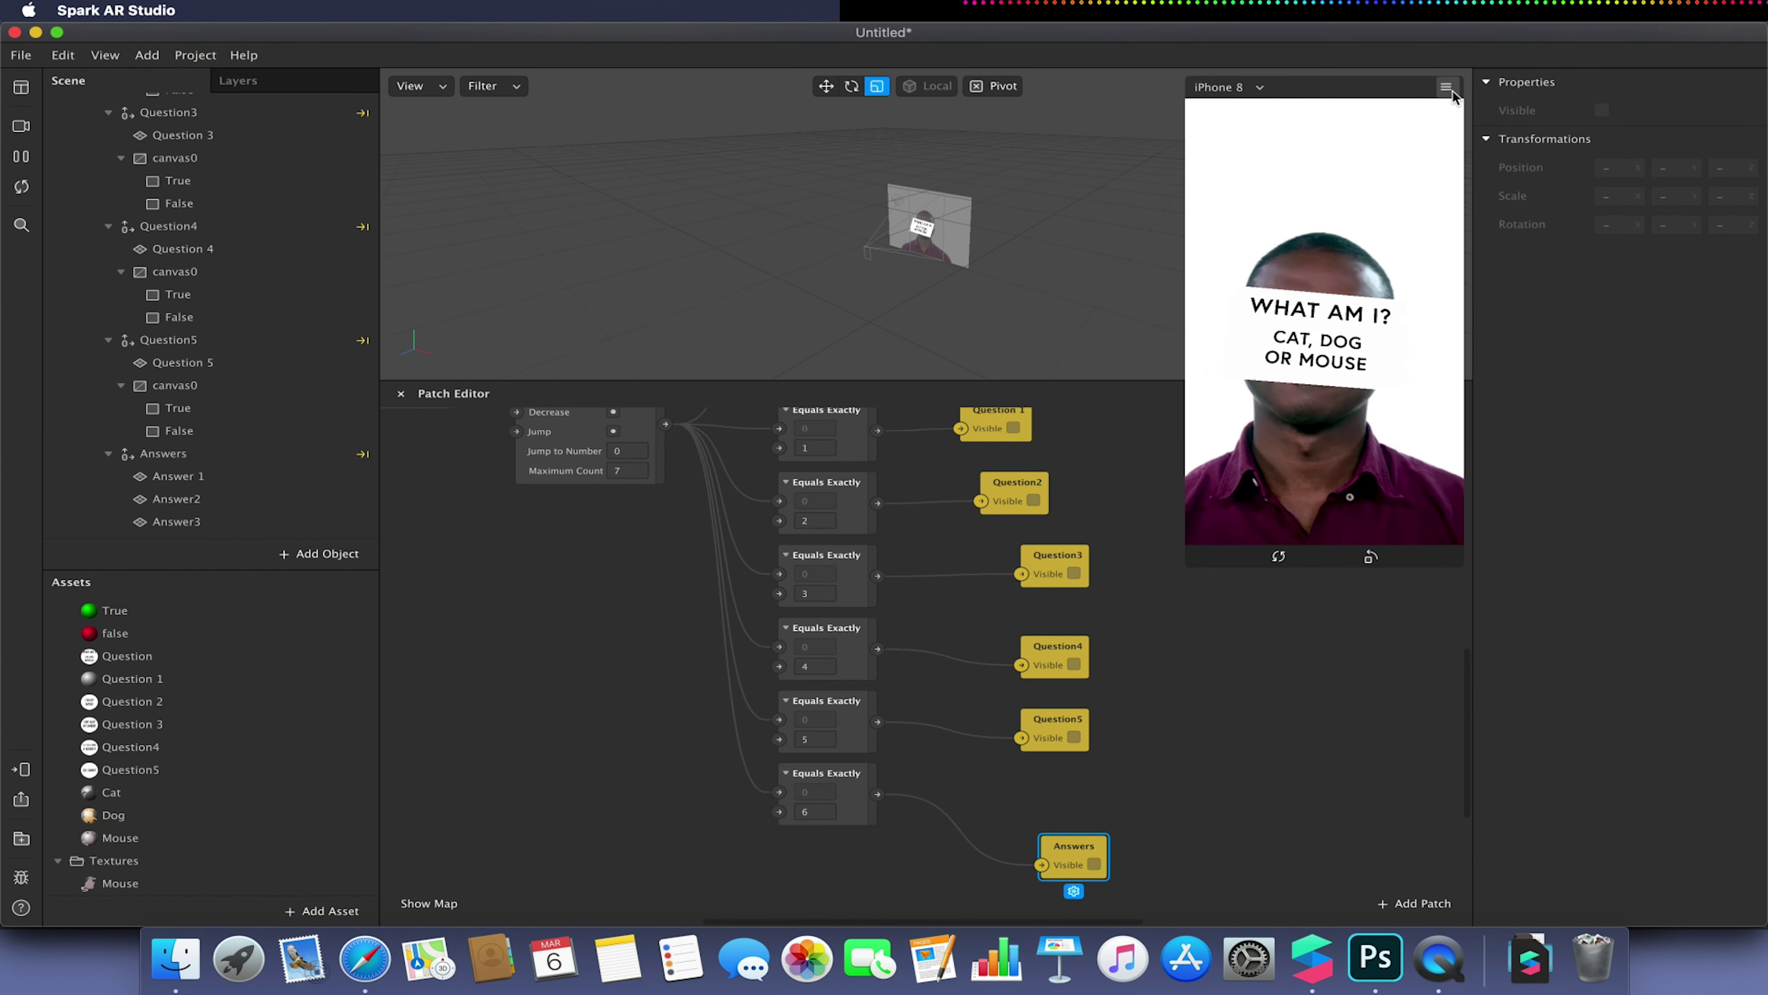
left_click(1443, 89)
left_click(1504, 121)
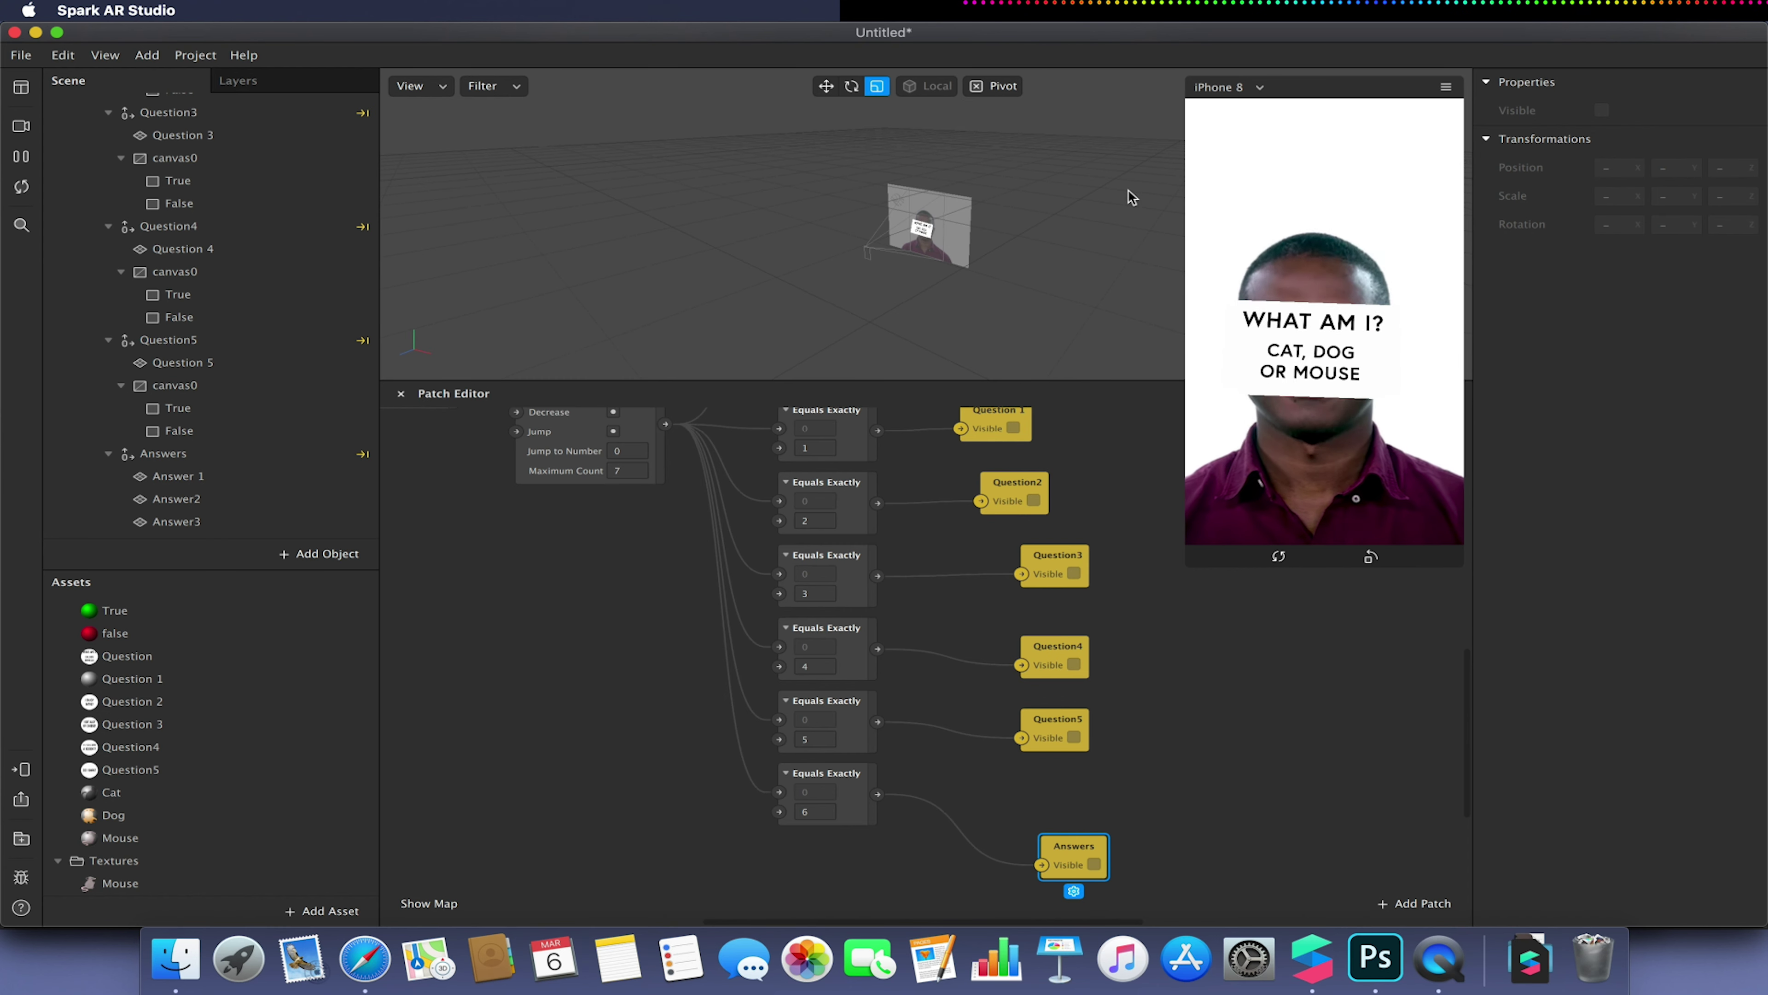
Shrink the device preview further and pan the patch graph to the quiz patches
scroll(829, 514, "up", 5)
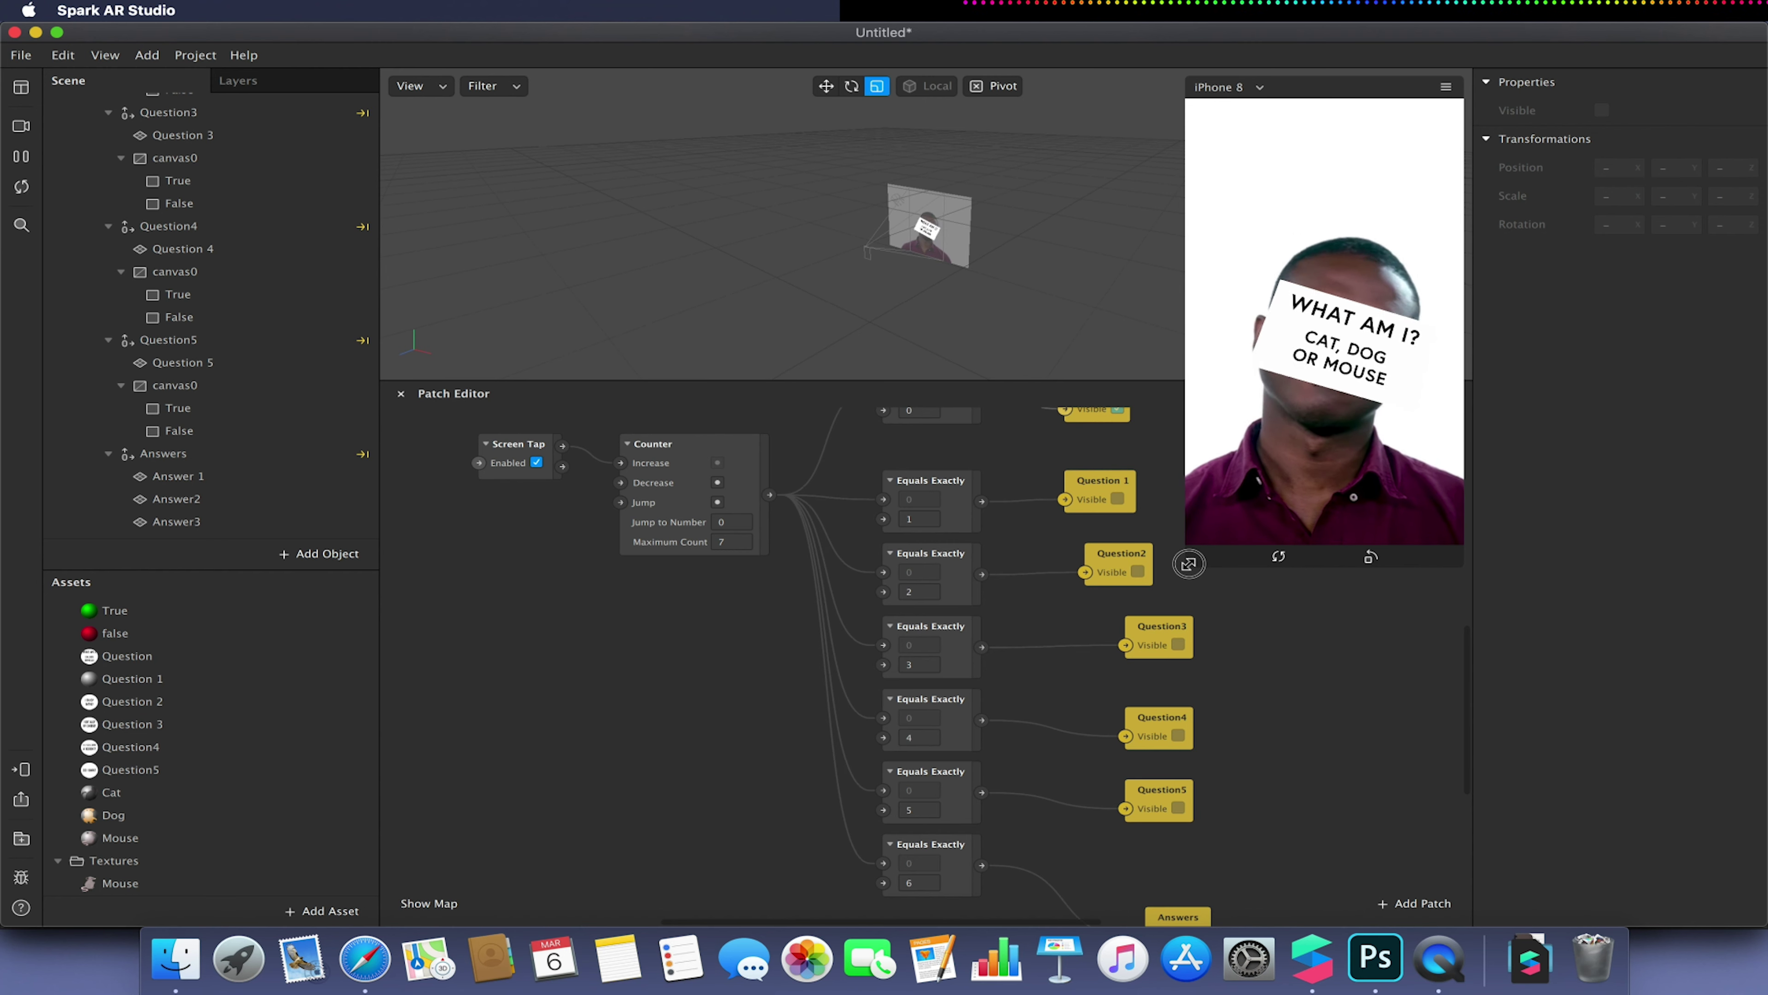
left_click_drag(1191, 541, 1339, 302)
scroll(782, 575, "down", 5)
scroll(736, 590, "up", 5)
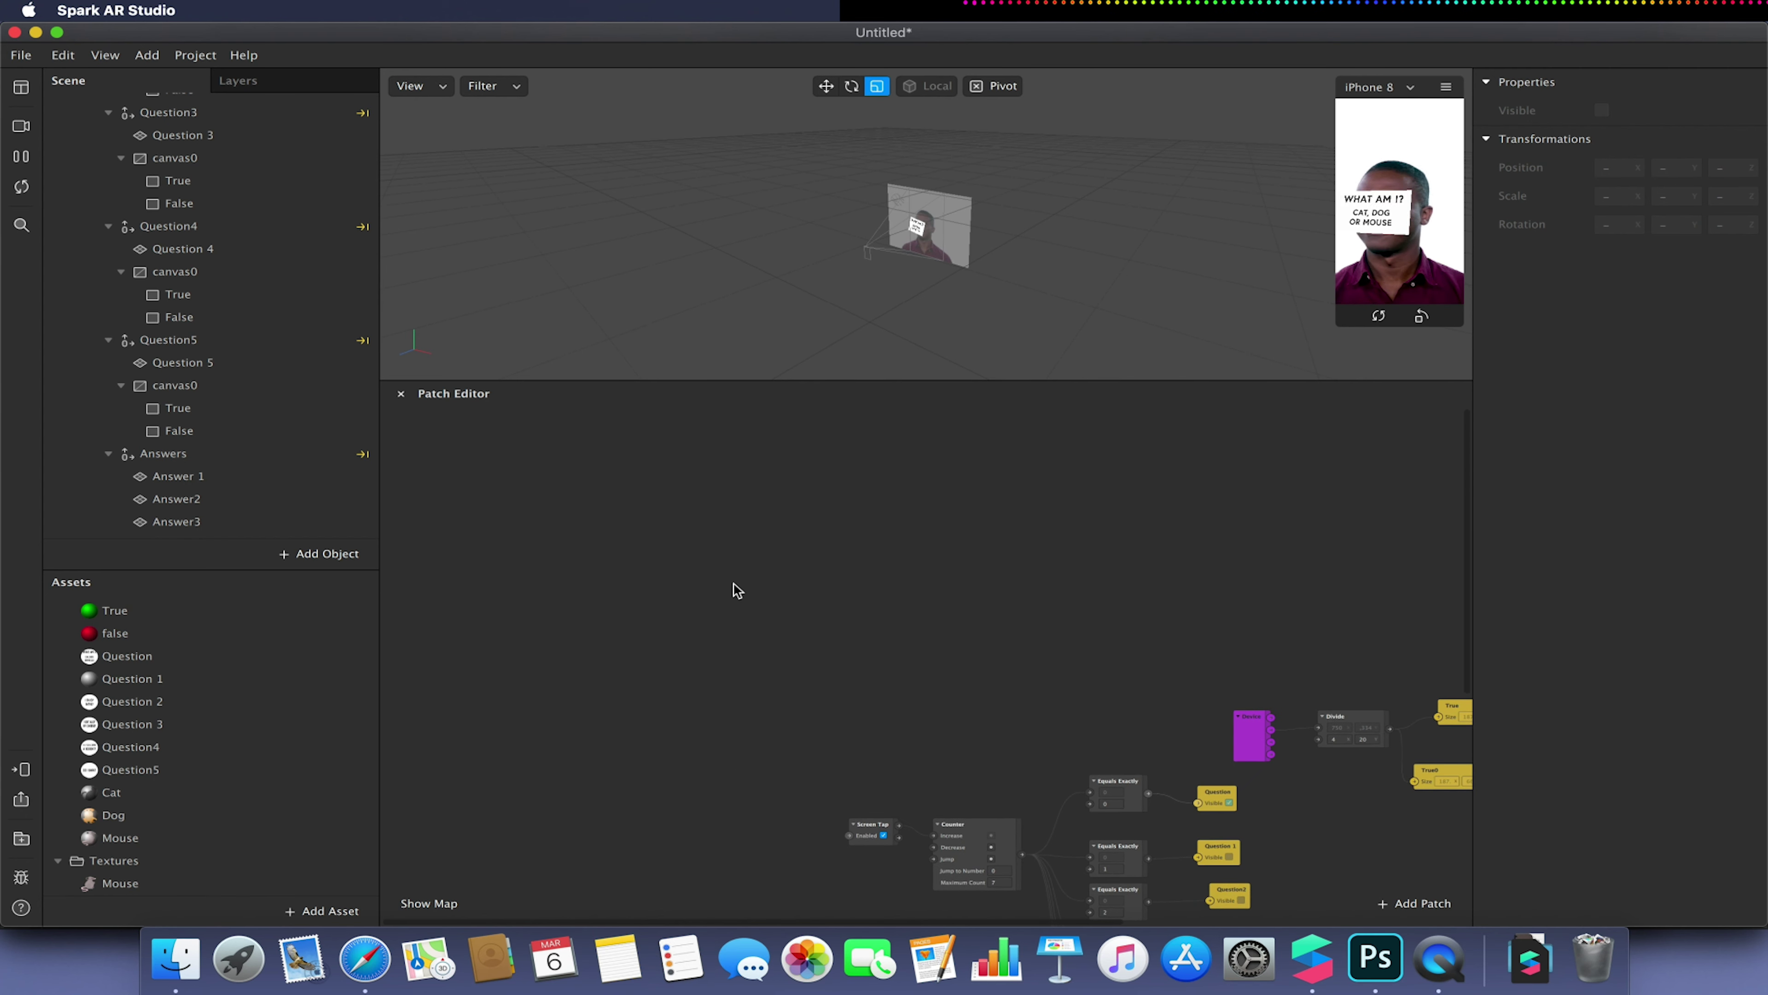
scroll(734, 589, "down", 5)
scroll(734, 589, "right", 4)
Select the Screen Tap, Counter, Equals Exactly and Question patches and drag them lower-left
left_click(618, 577)
left_click_drag(618, 577, 1114, 900)
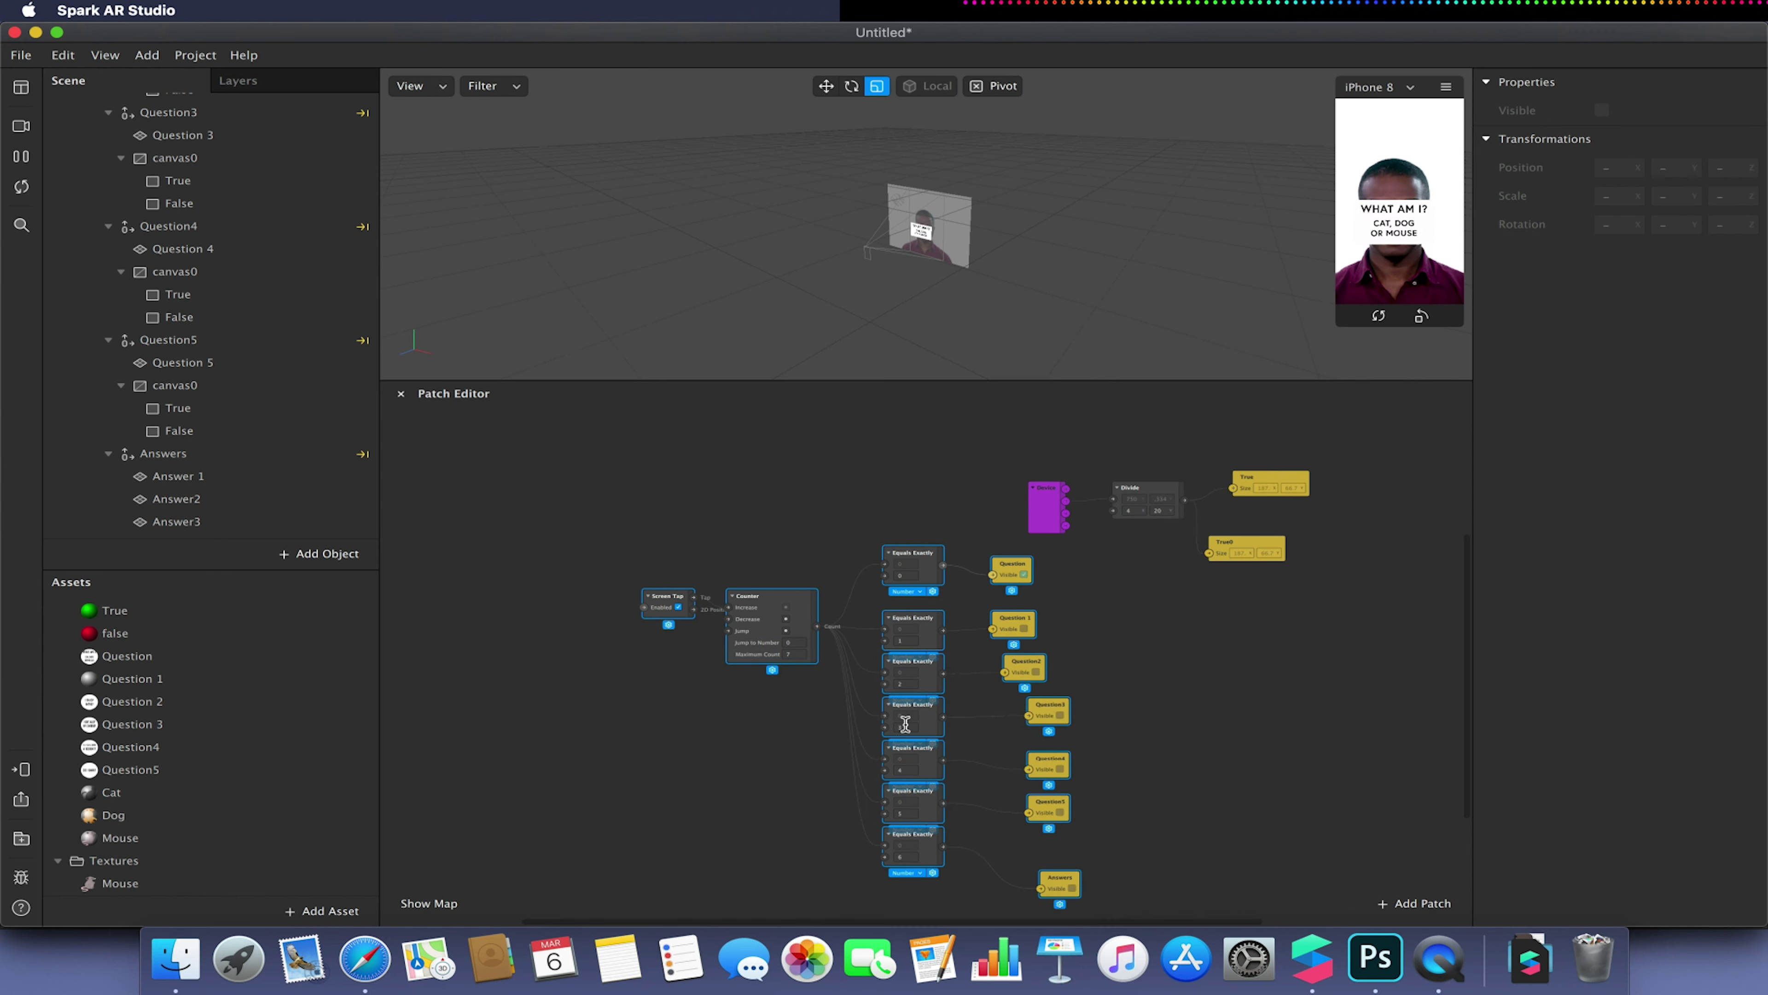
scroll(906, 723, "up", 3)
scroll(905, 723, "right", 5)
scroll(1035, 612, "down", 5)
scroll(1036, 611, "left", 7)
left_click(1035, 612)
scroll(1036, 612, "up", 3)
scroll(1035, 612, "right", 3)
left_click_drag(968, 669, 509, 869)
left_click(571, 543)
scroll(644, 533, "left", 5)
scroll(644, 533, "up", 1)
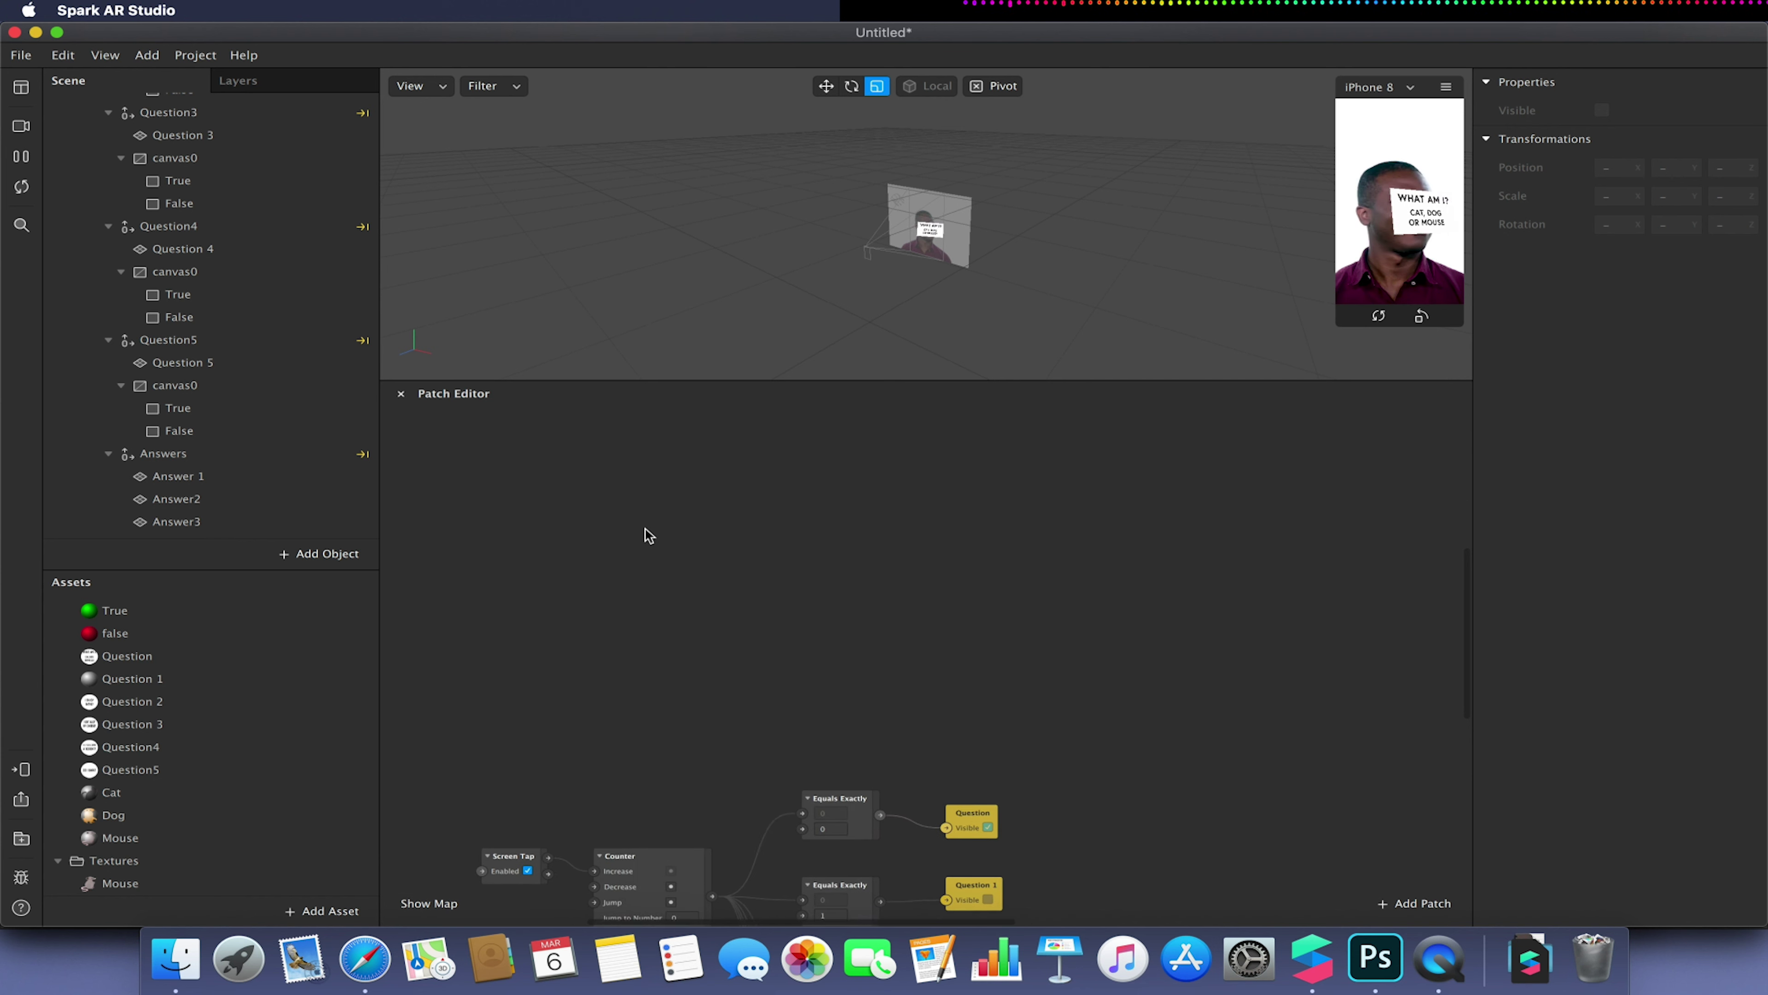
scroll(647, 535, "up", 2)
scroll(647, 536, "left", 1)
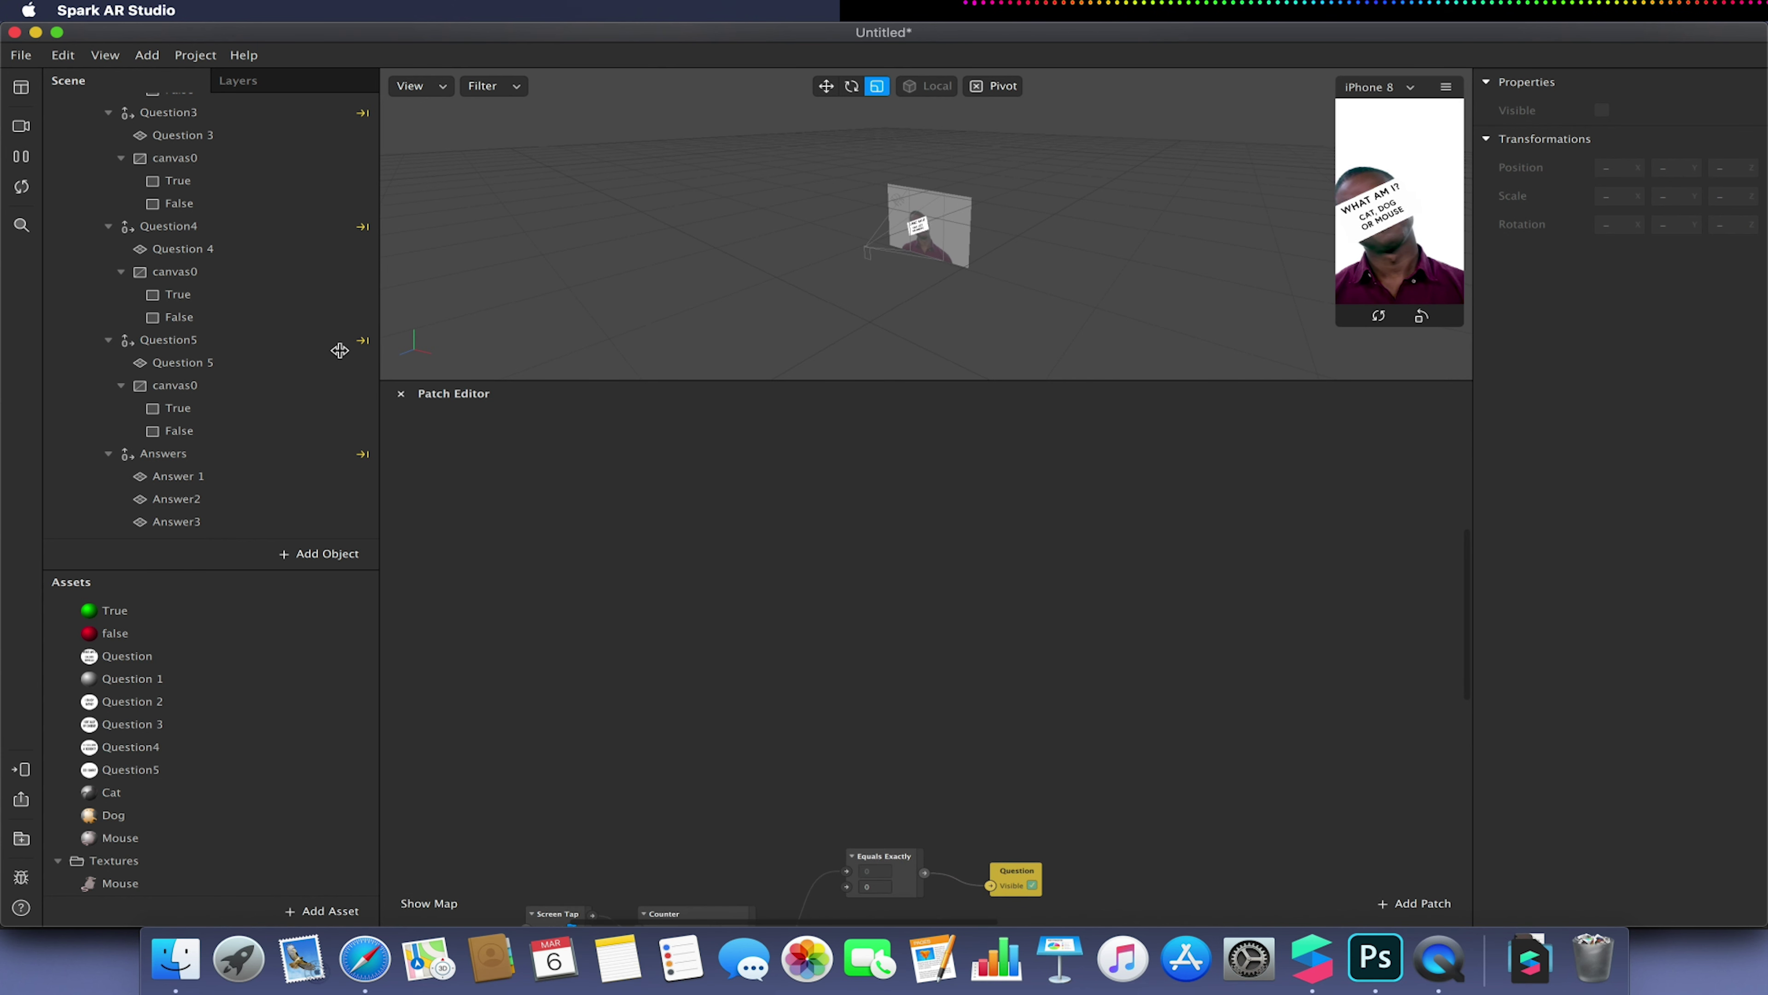
Create a Head Rotation interaction patch for the Questions face tracker
scroll(183, 323, "up", 5)
scroll(182, 322, "up", 5)
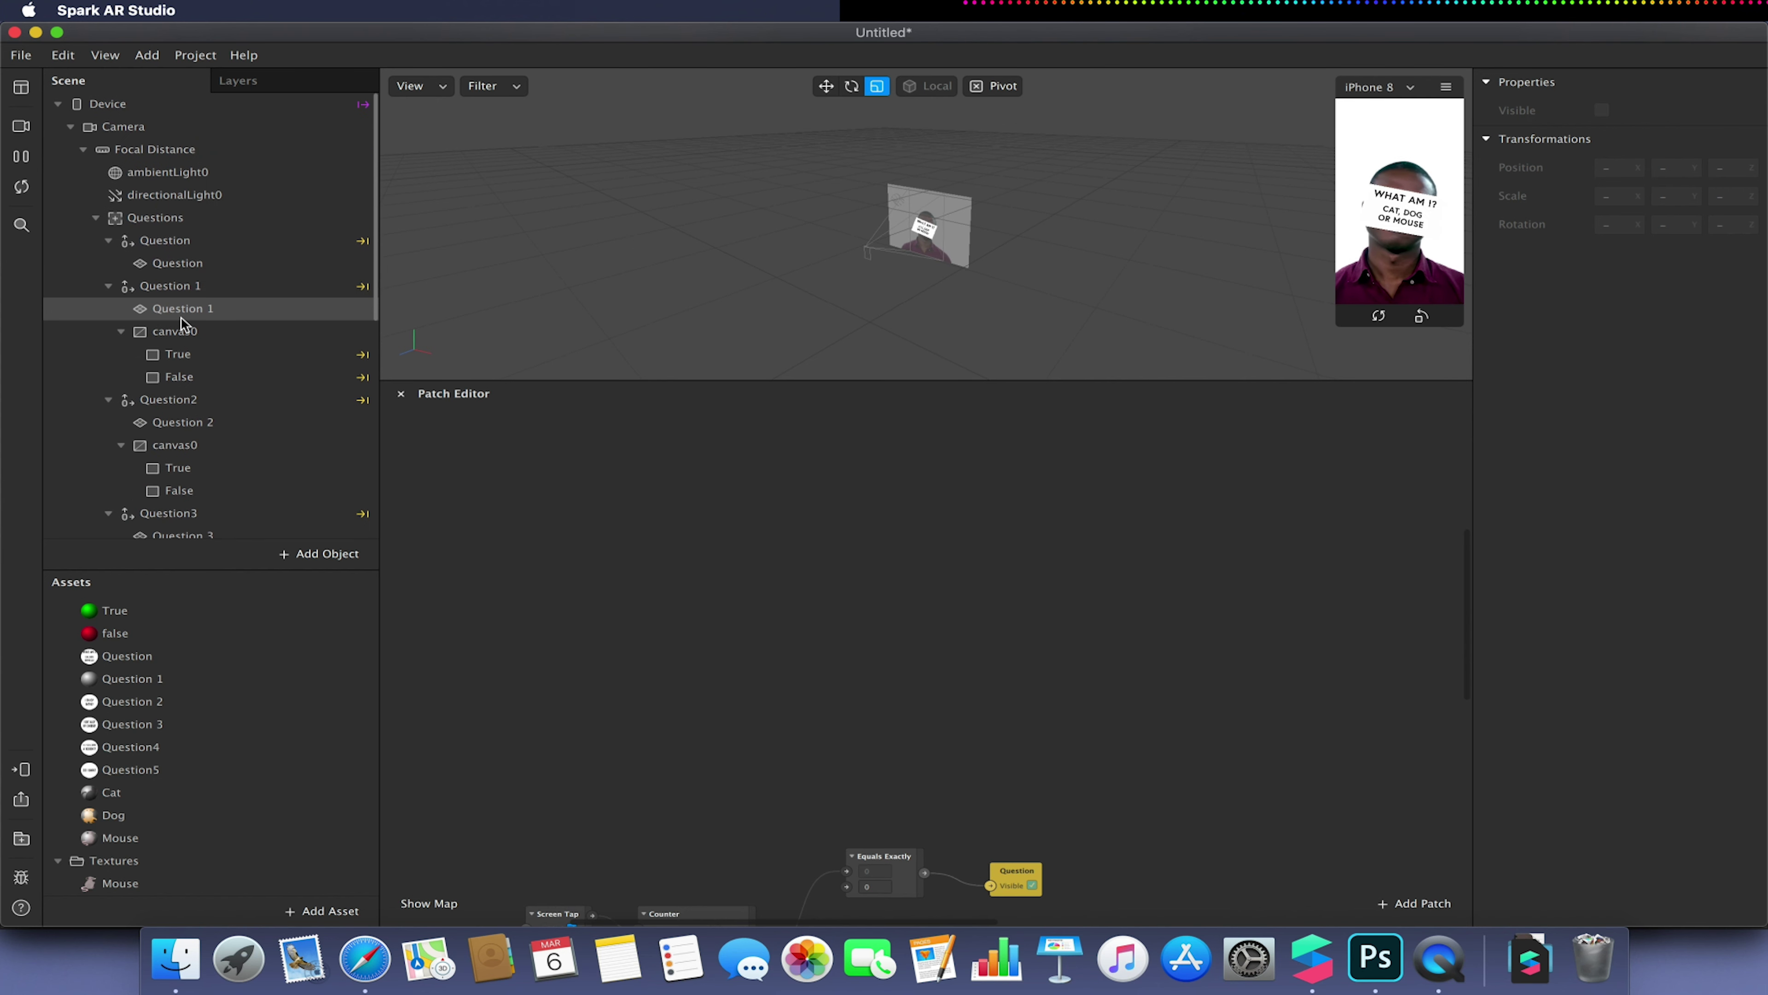
left_click(183, 221)
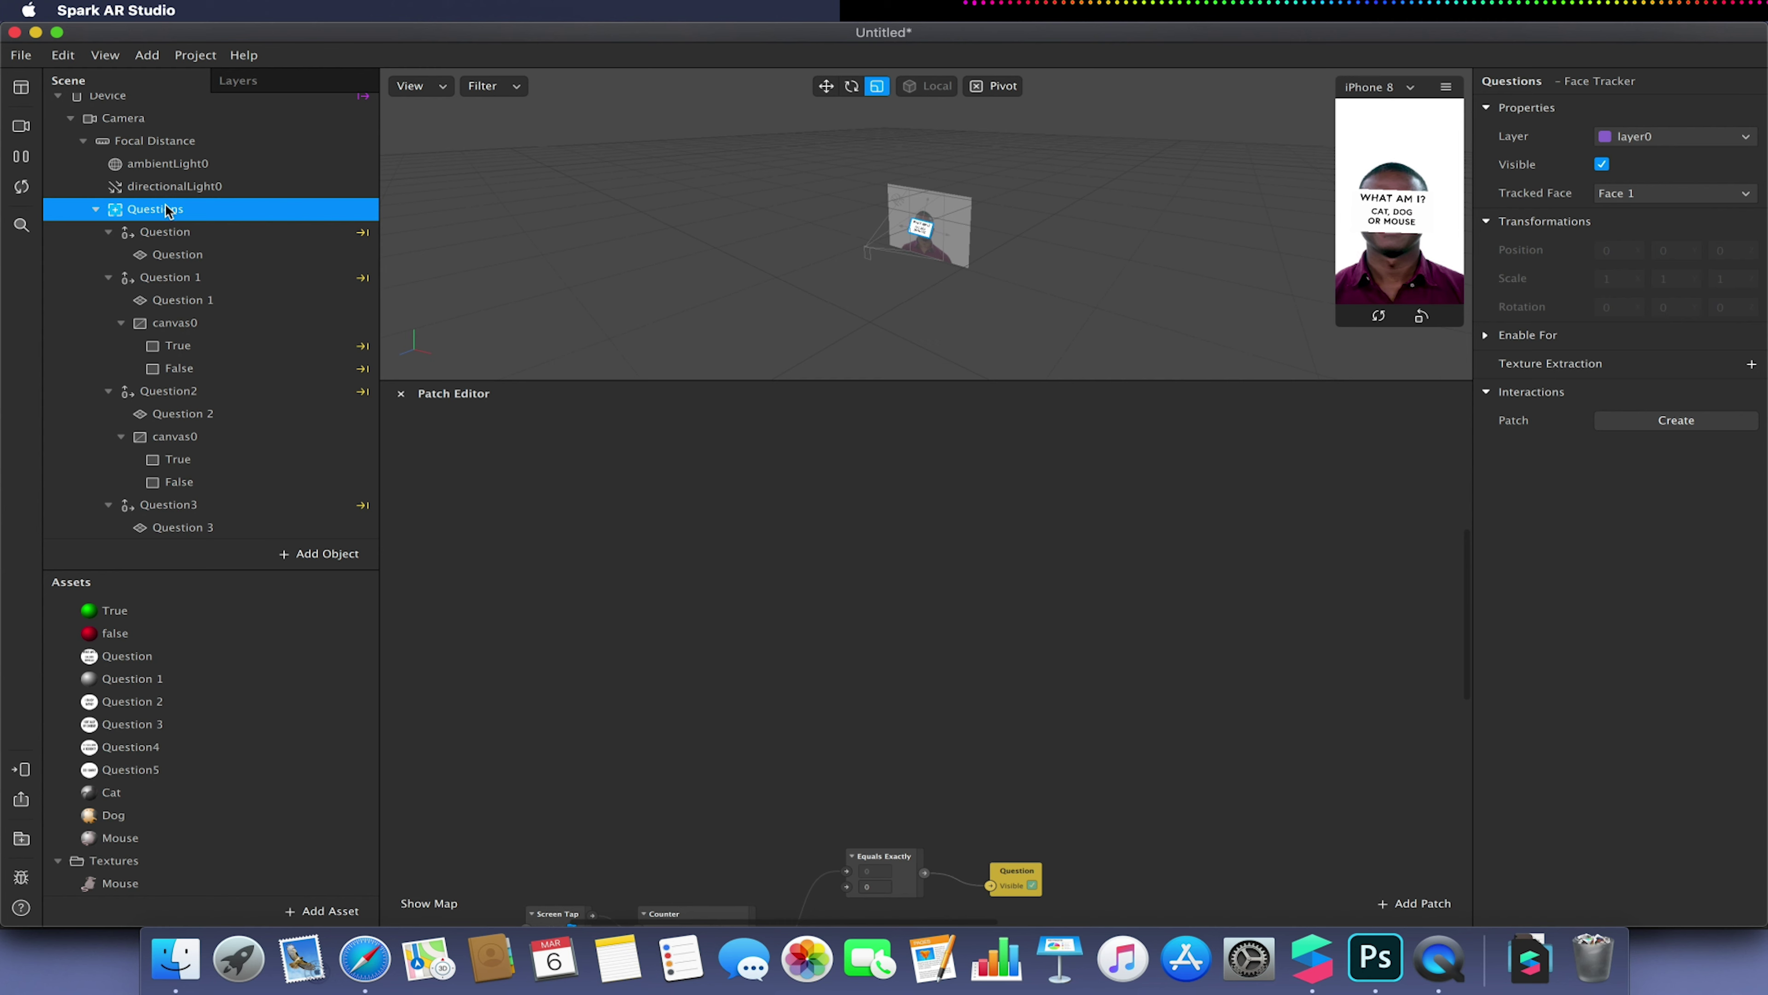
left_click(1625, 420)
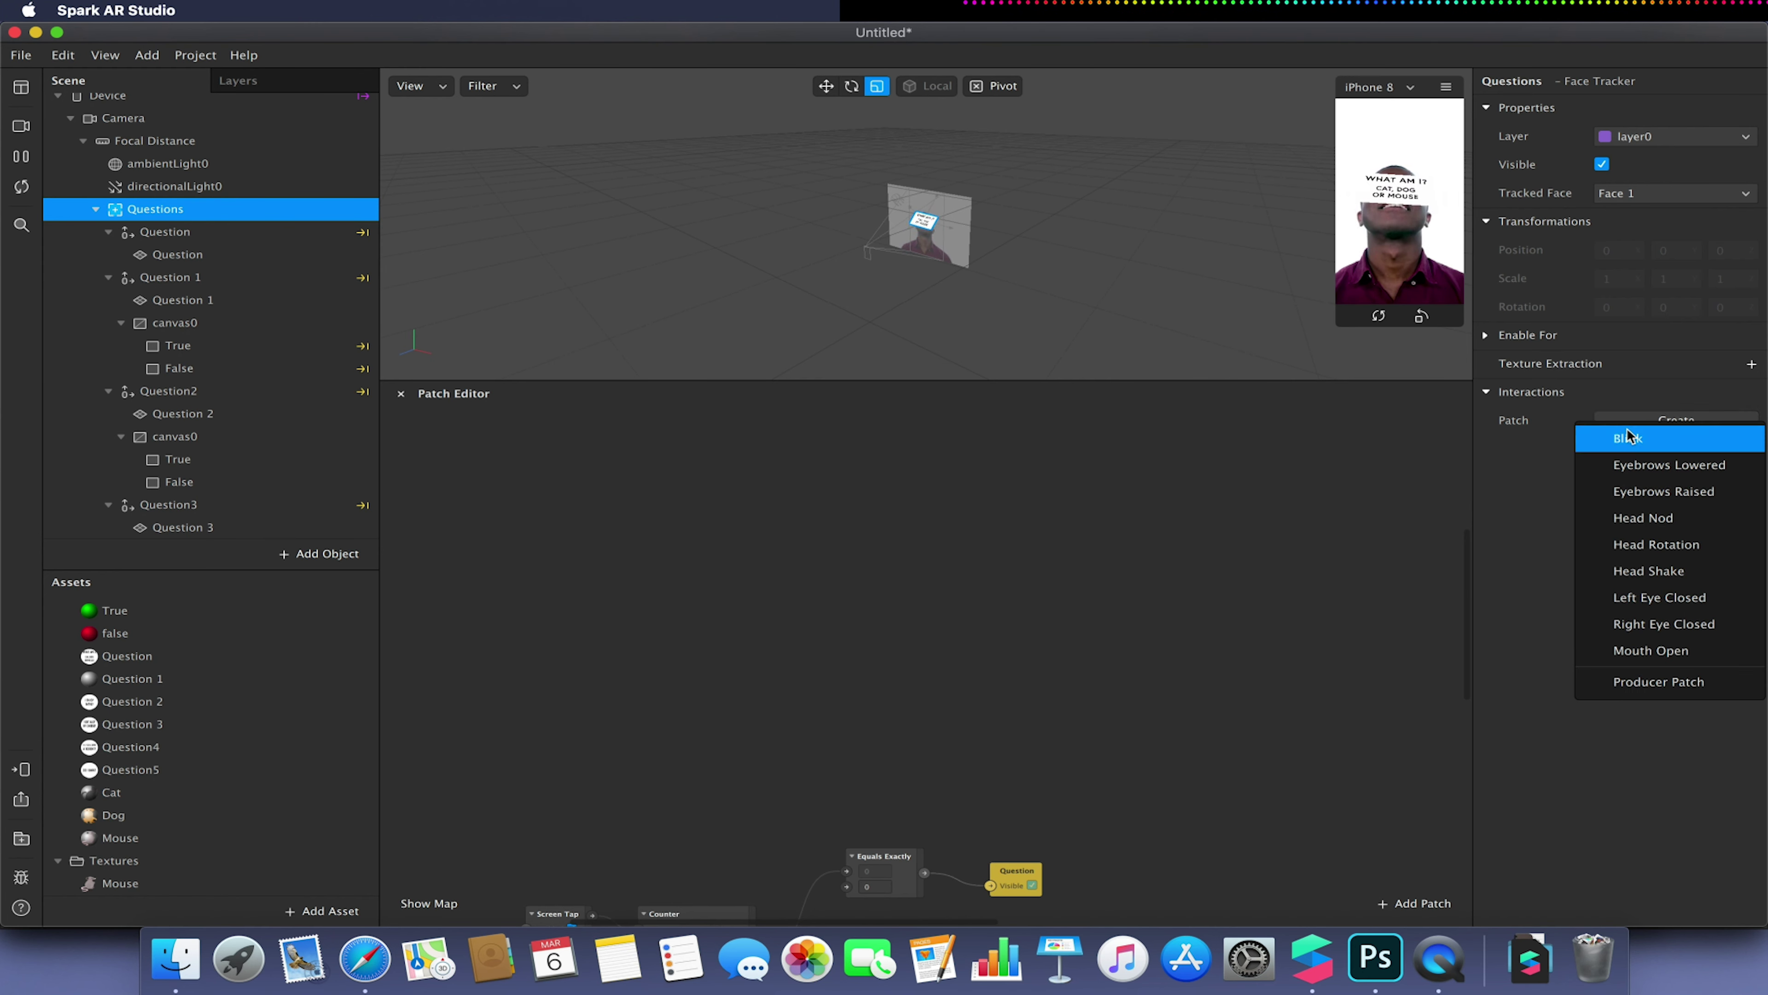
left_click(1657, 547)
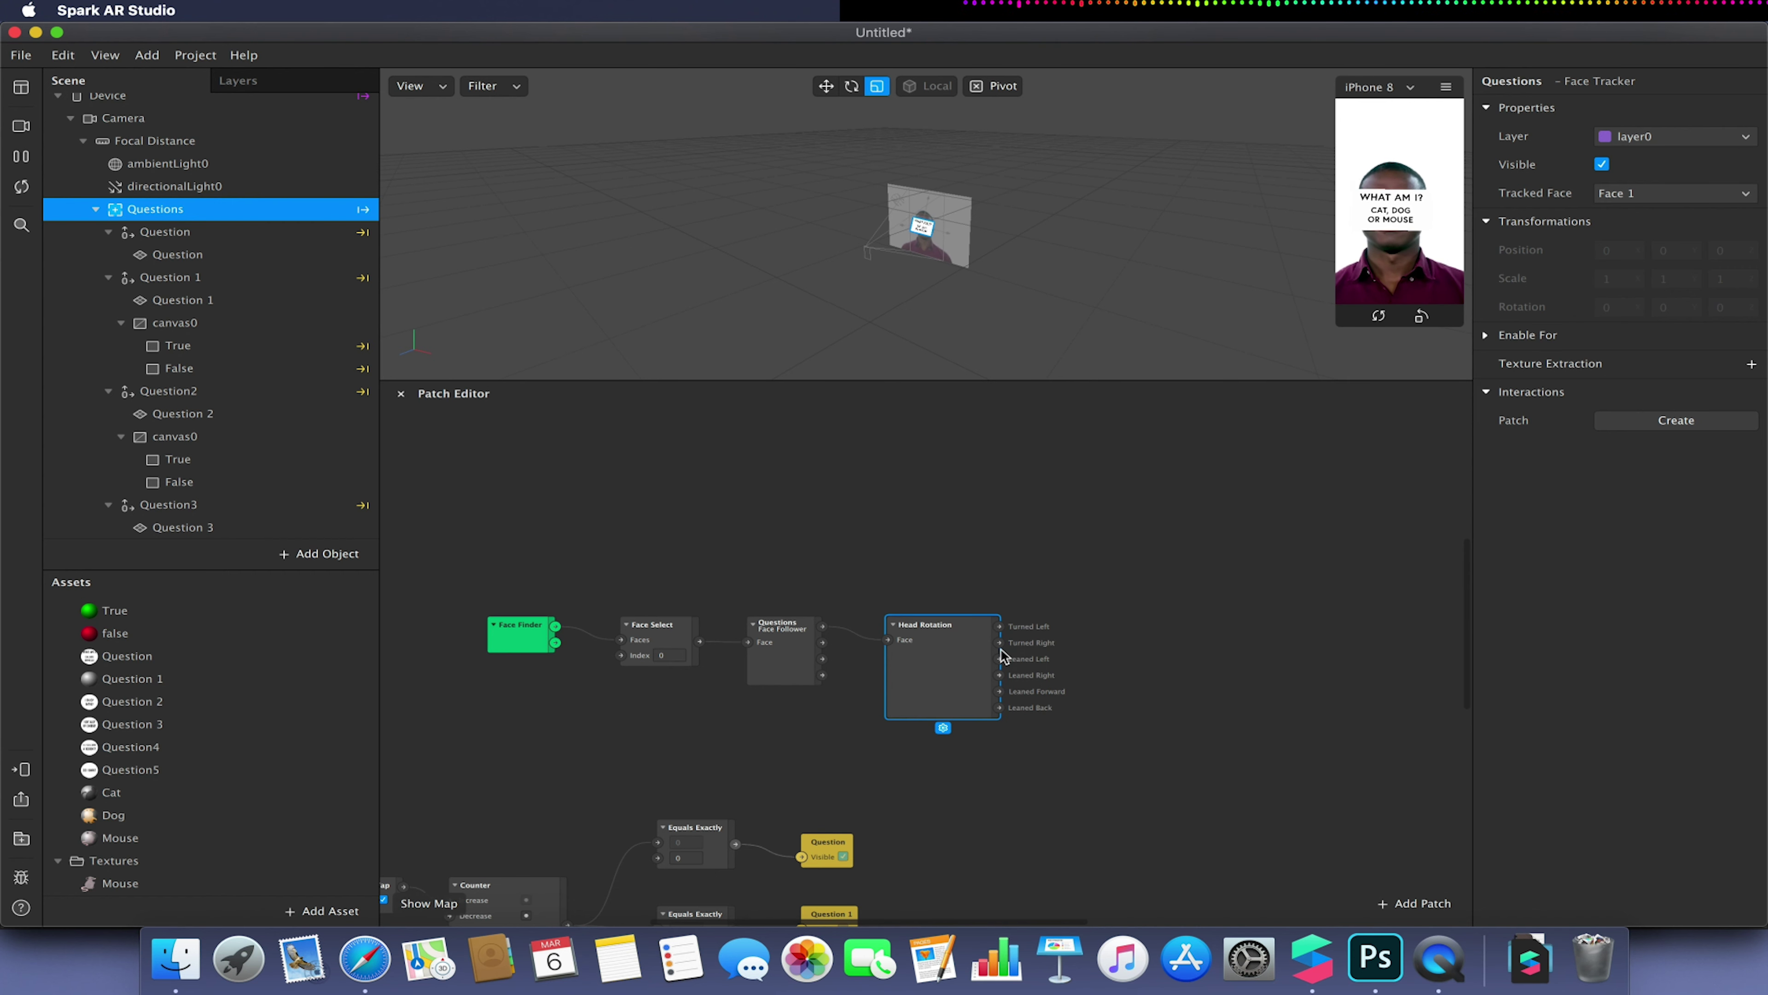
Line up Face Finder, Face Select, Face Follower and Head Rotation in a row
left_click_drag(484, 613, 465, 658)
left_click_drag(947, 661, 665, 586)
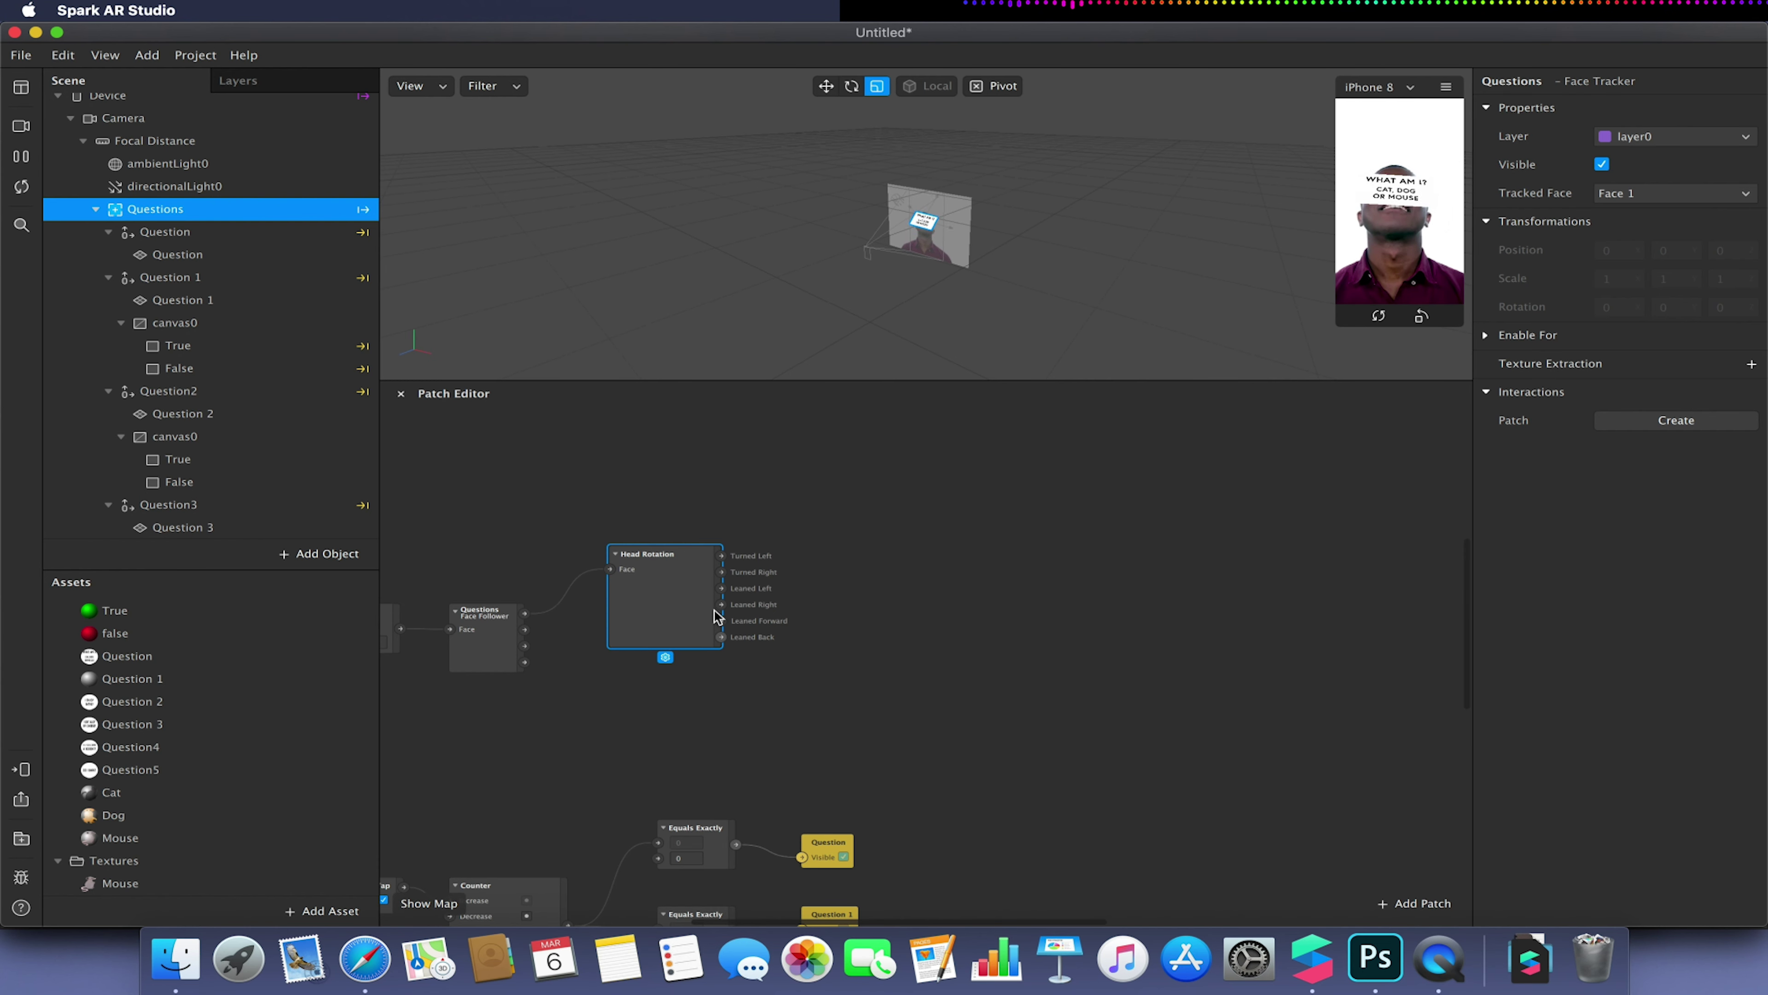
left_click(921, 579)
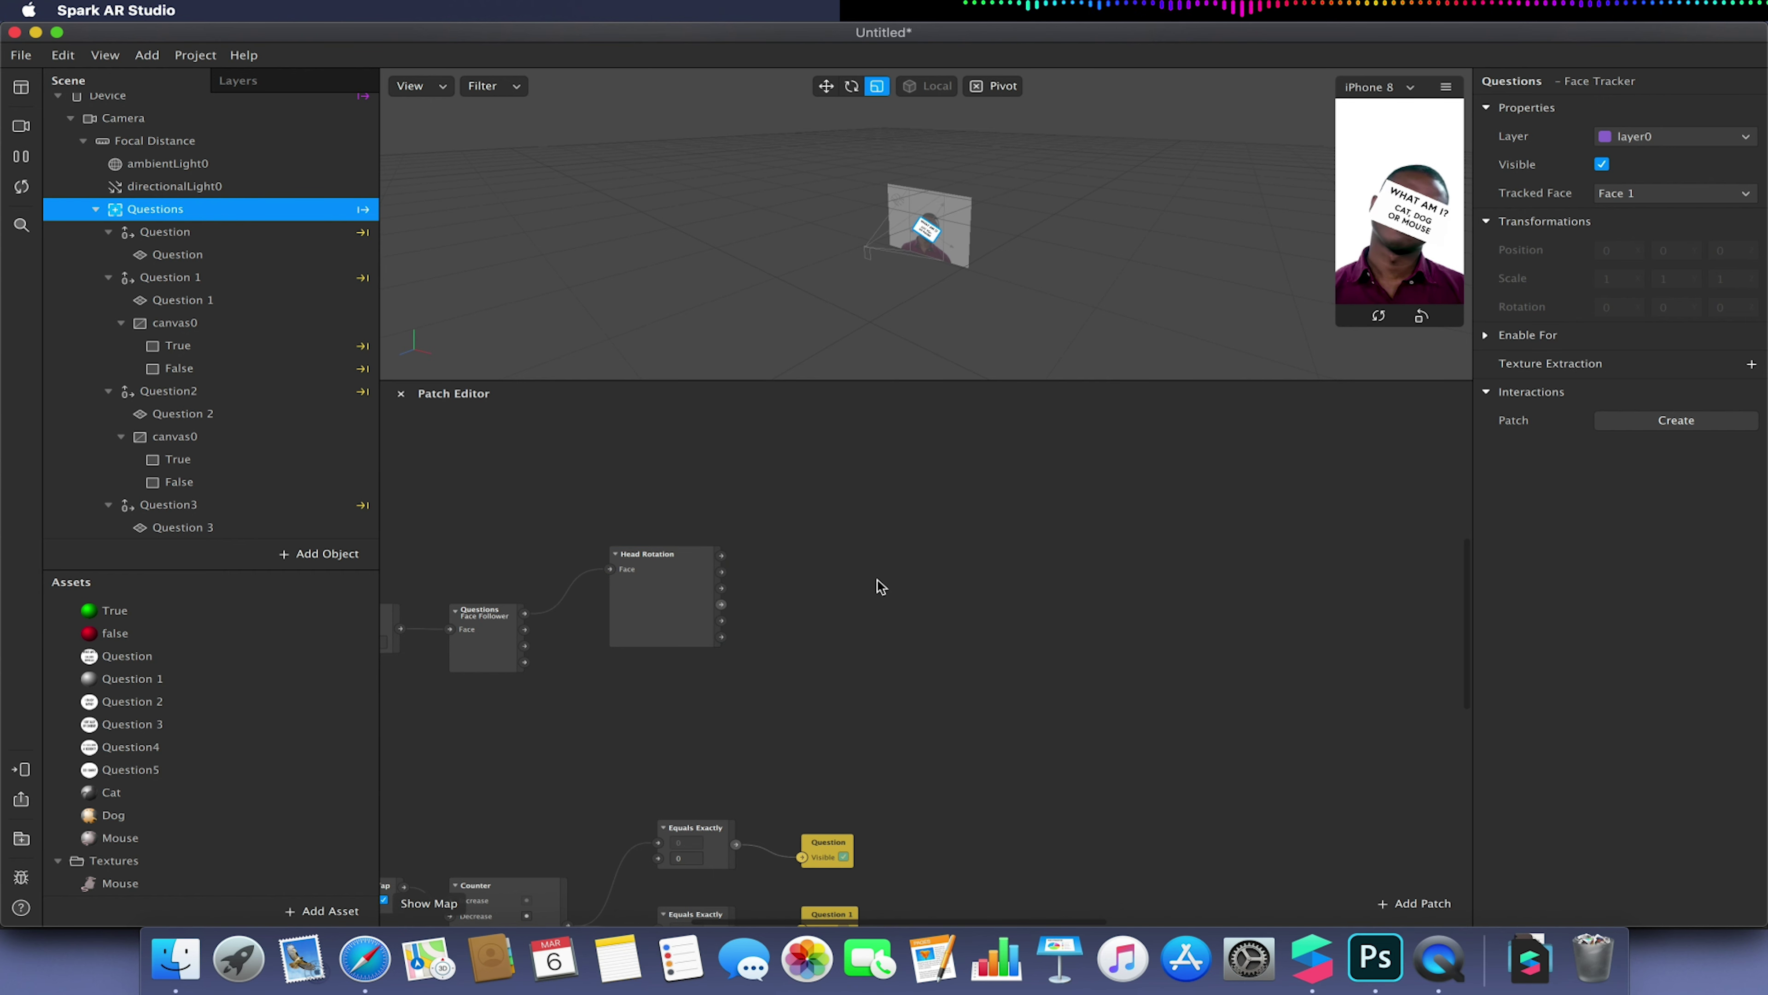
scroll(877, 579, "left", 10)
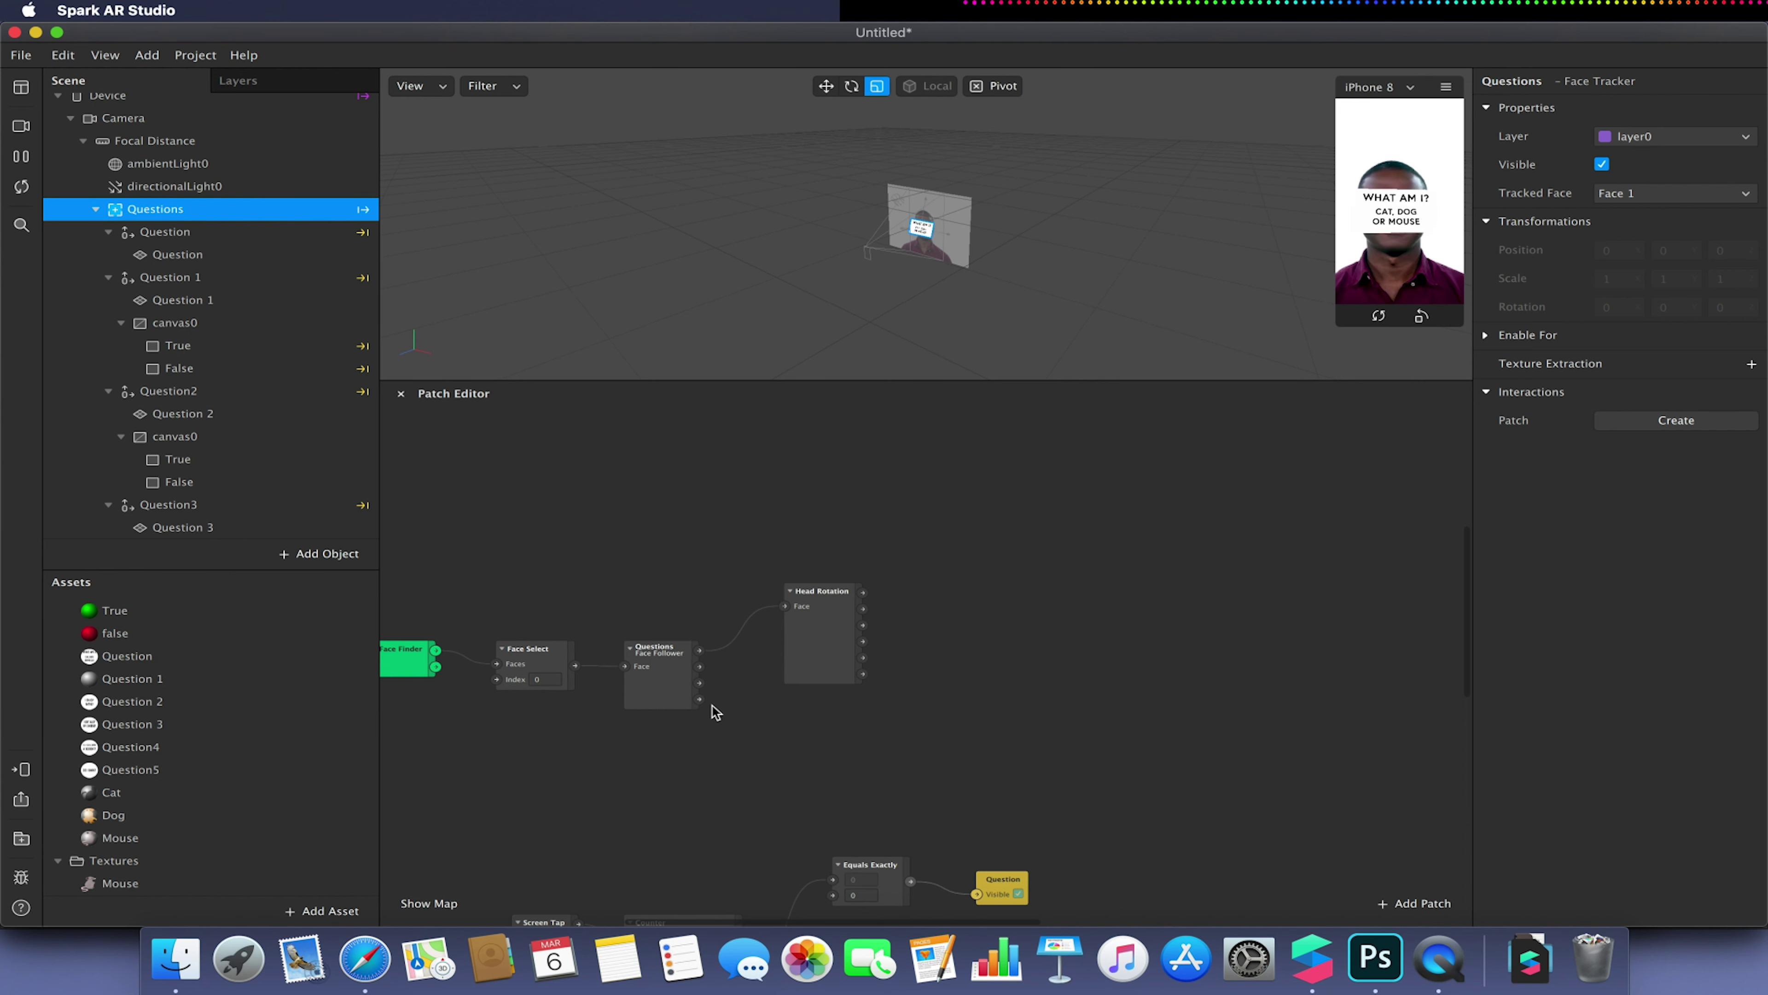
scroll(715, 712, "up", 5)
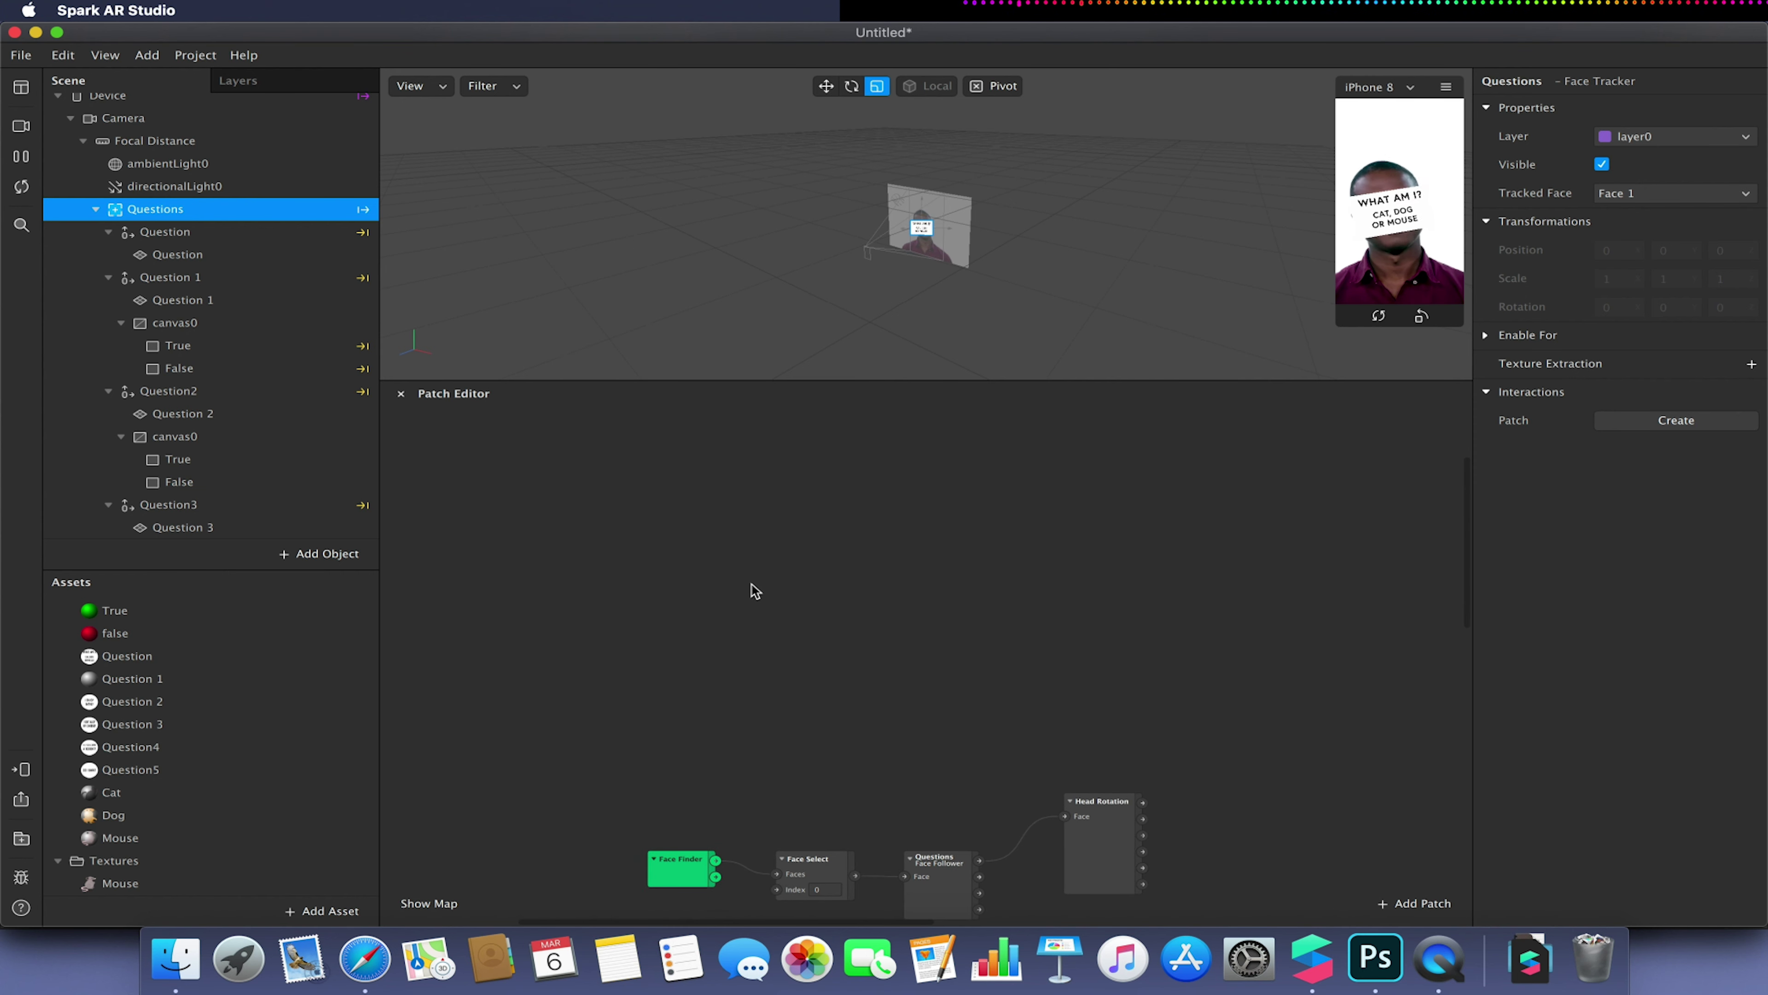
scroll(750, 593, "up", 3)
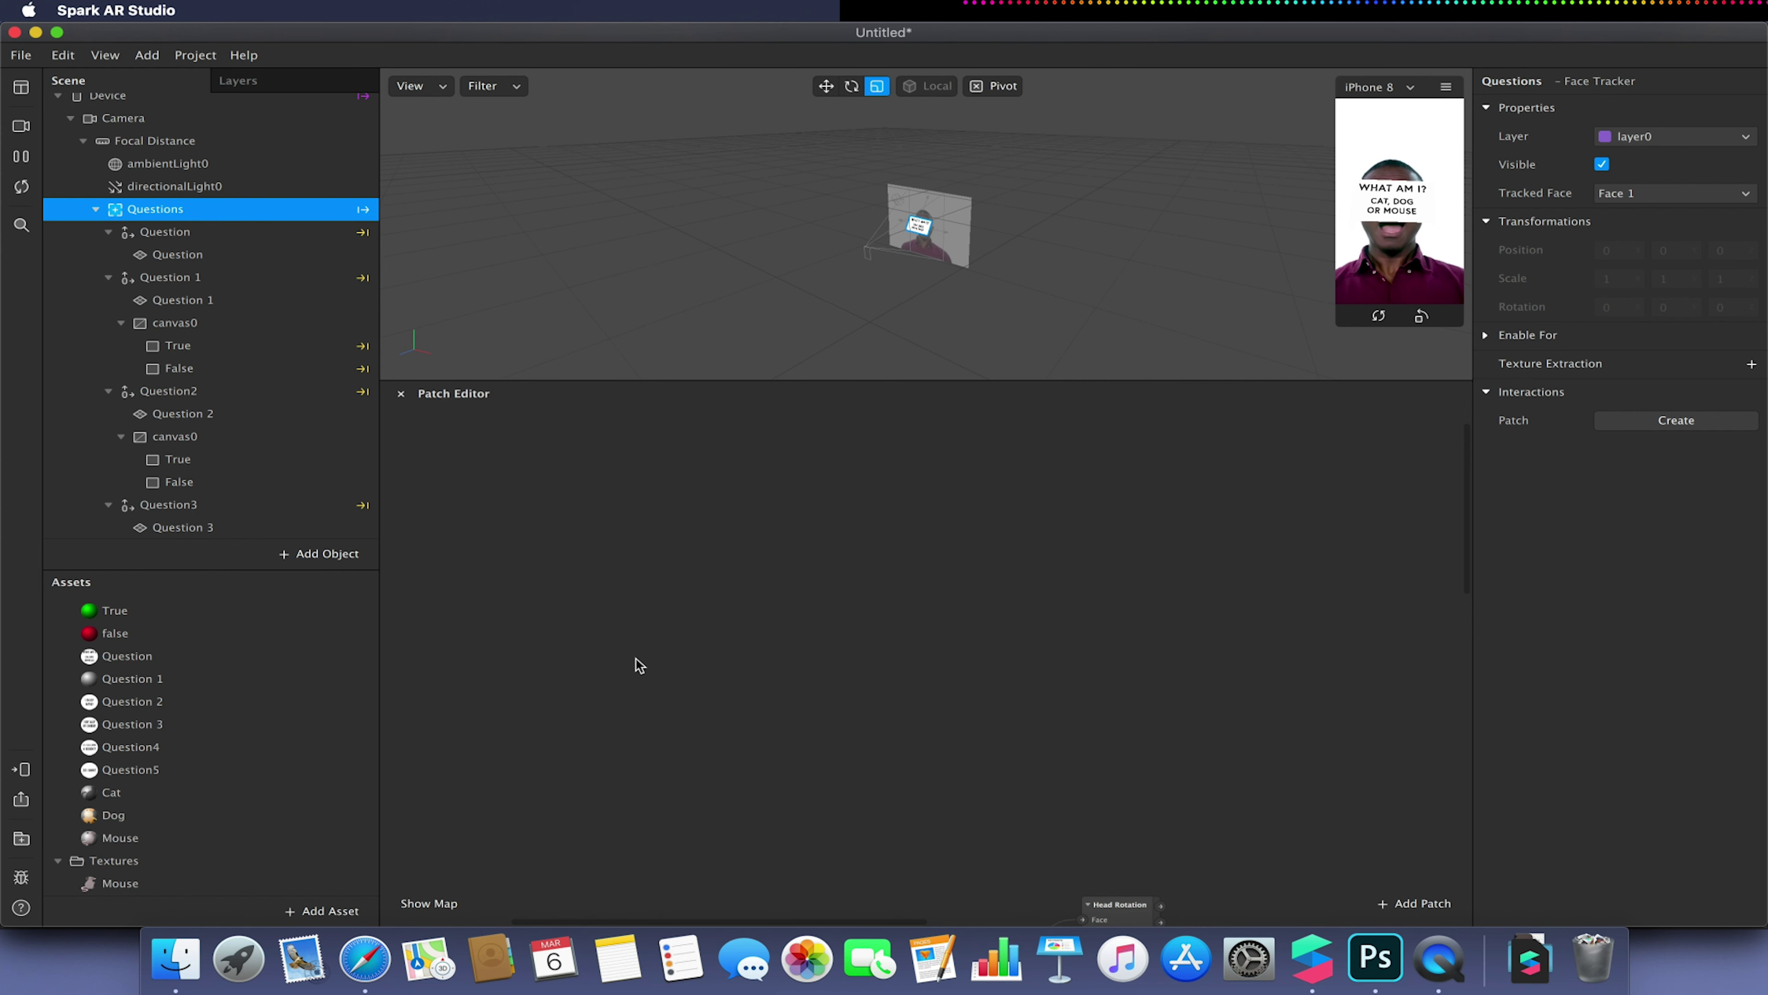
Add a Pulse patch and paste a copy of it below the original
double_click(621, 582)
type("pulse")
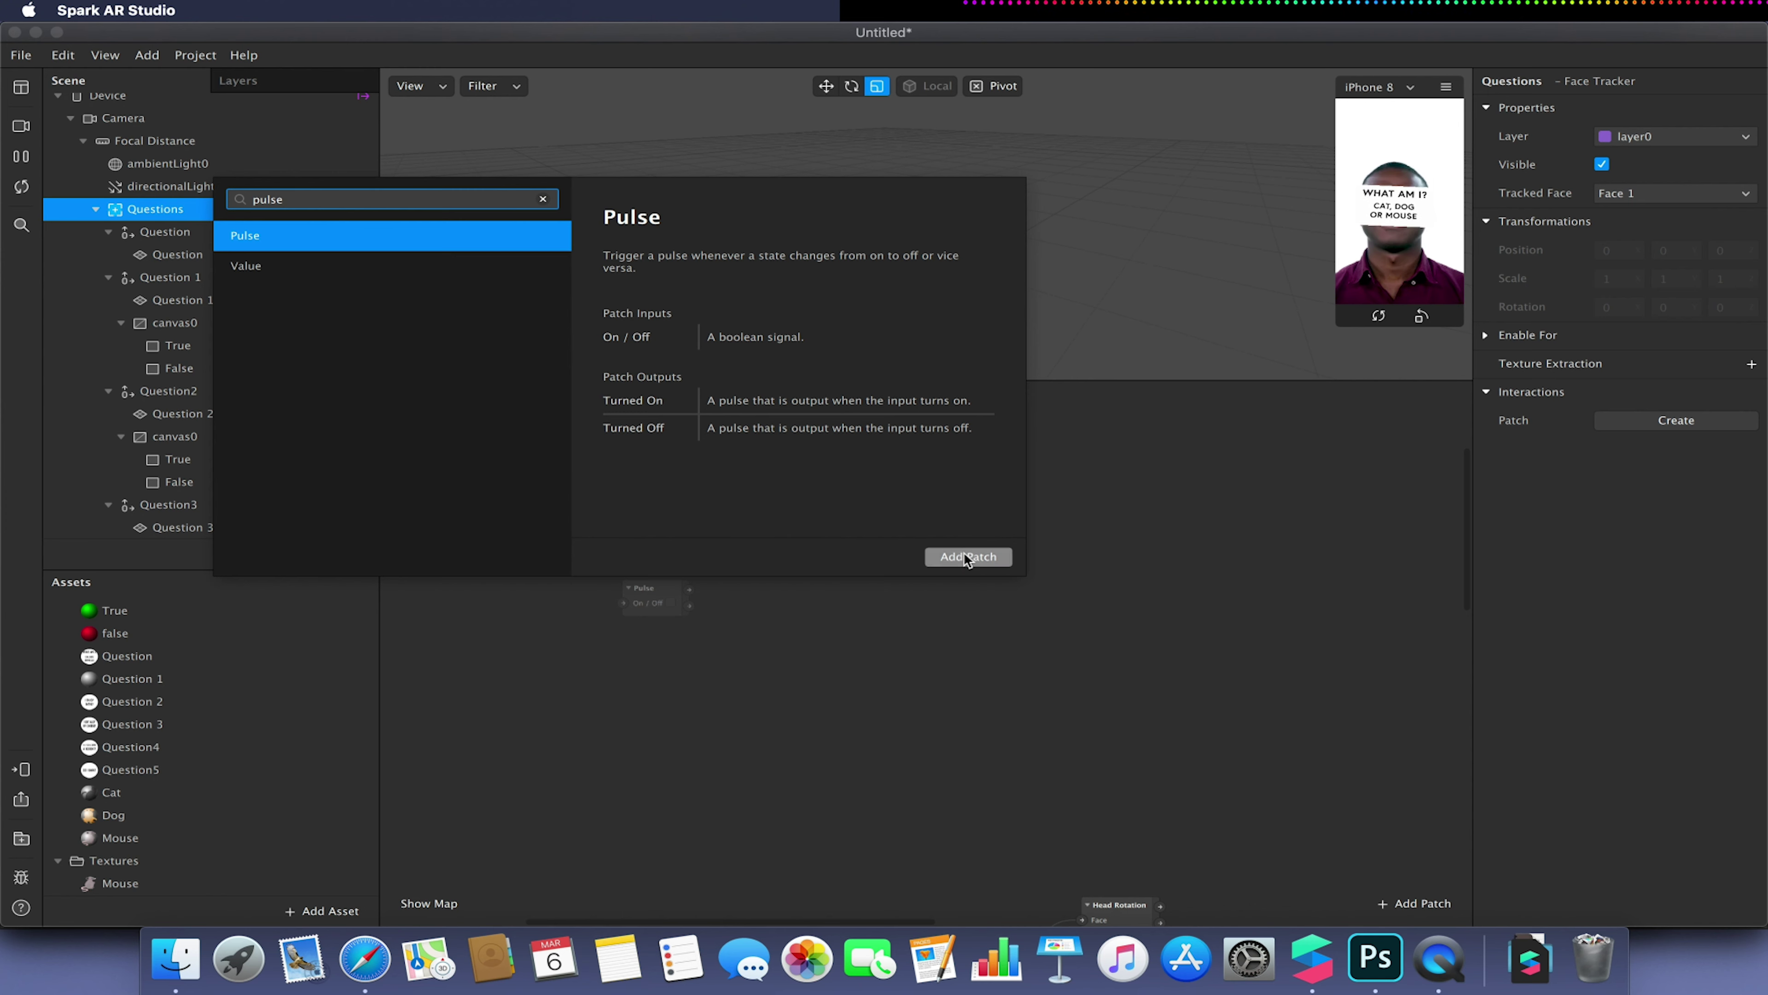
left_click(968, 556)
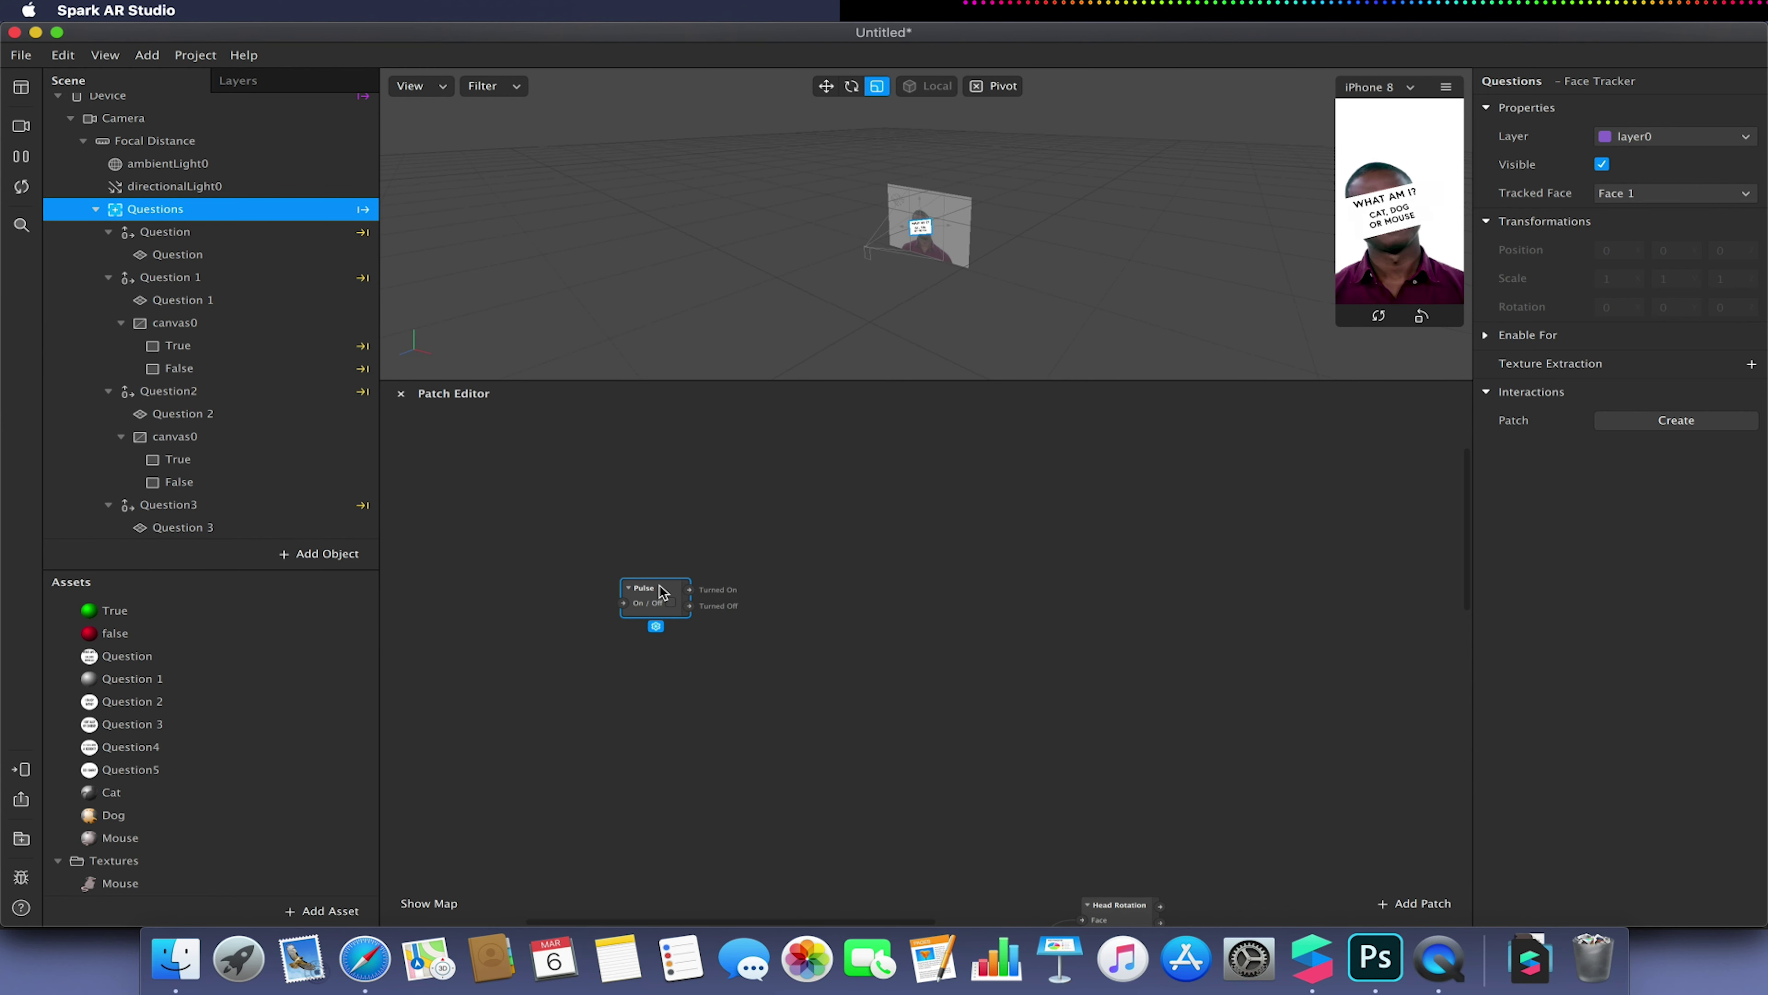
key("super+c")
key("super+v")
left_click_drag(627, 617, 628, 679)
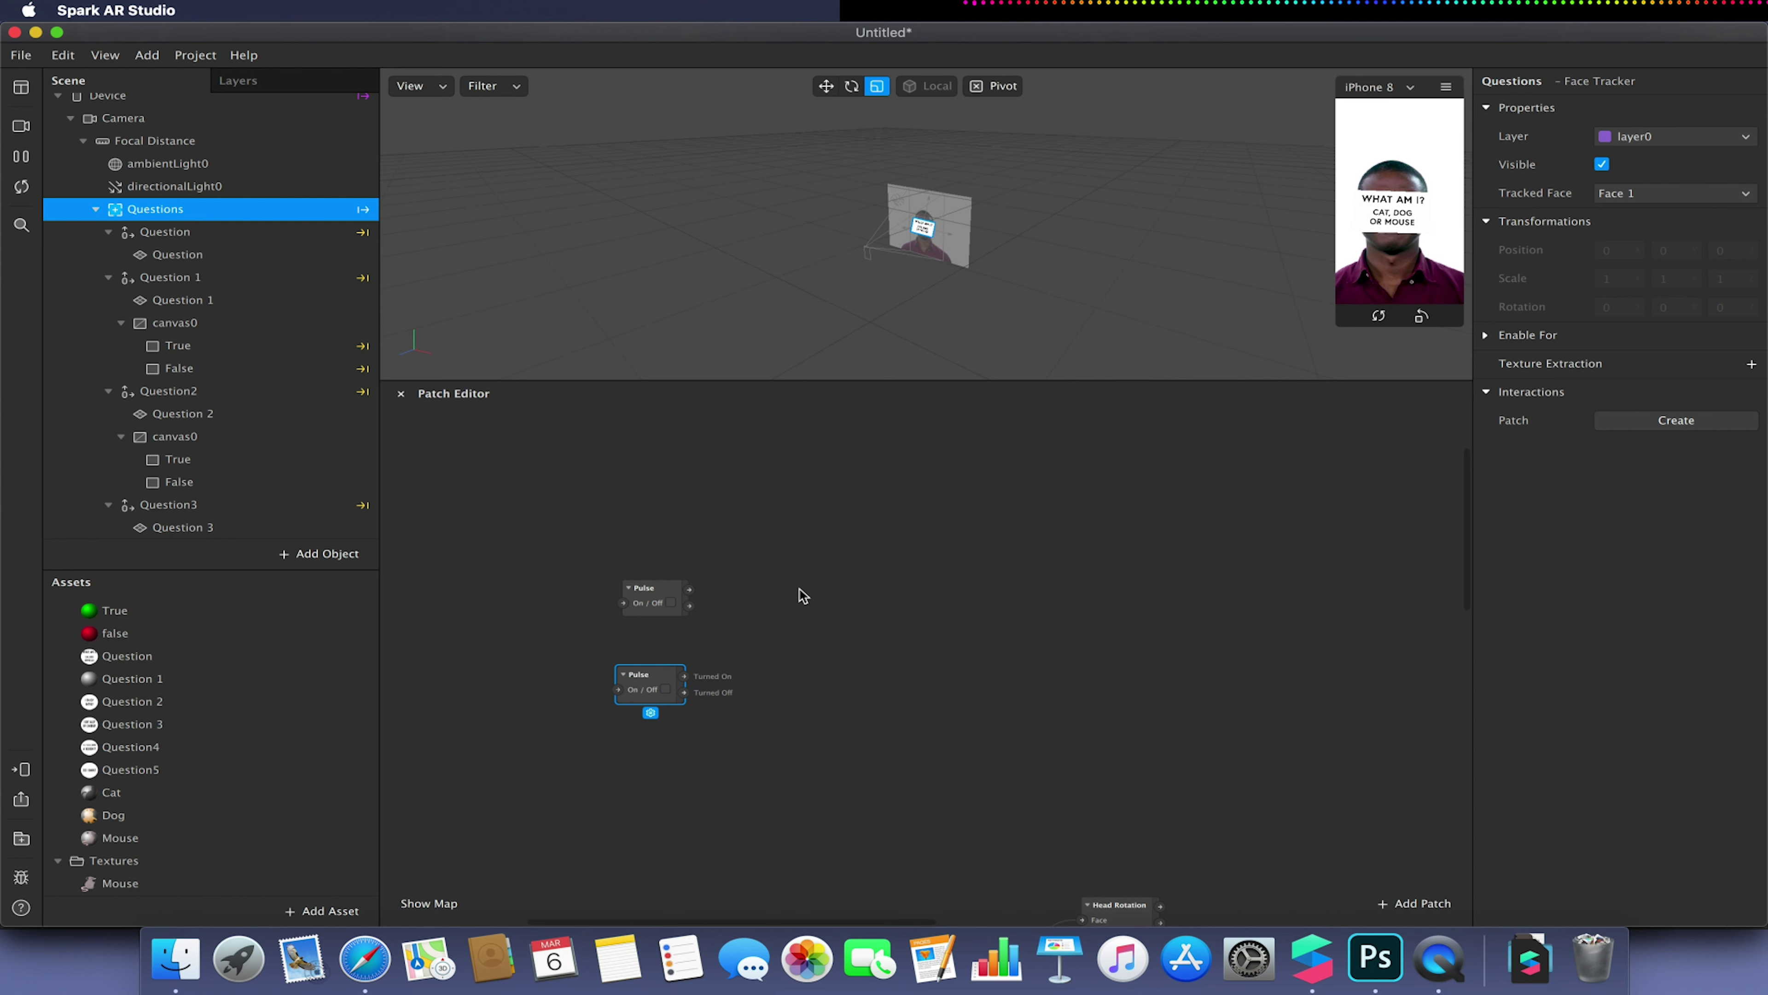
left_click(823, 568)
Add Switch patches and duplicate them into a column of four
double_click(837, 452)
type("switch")
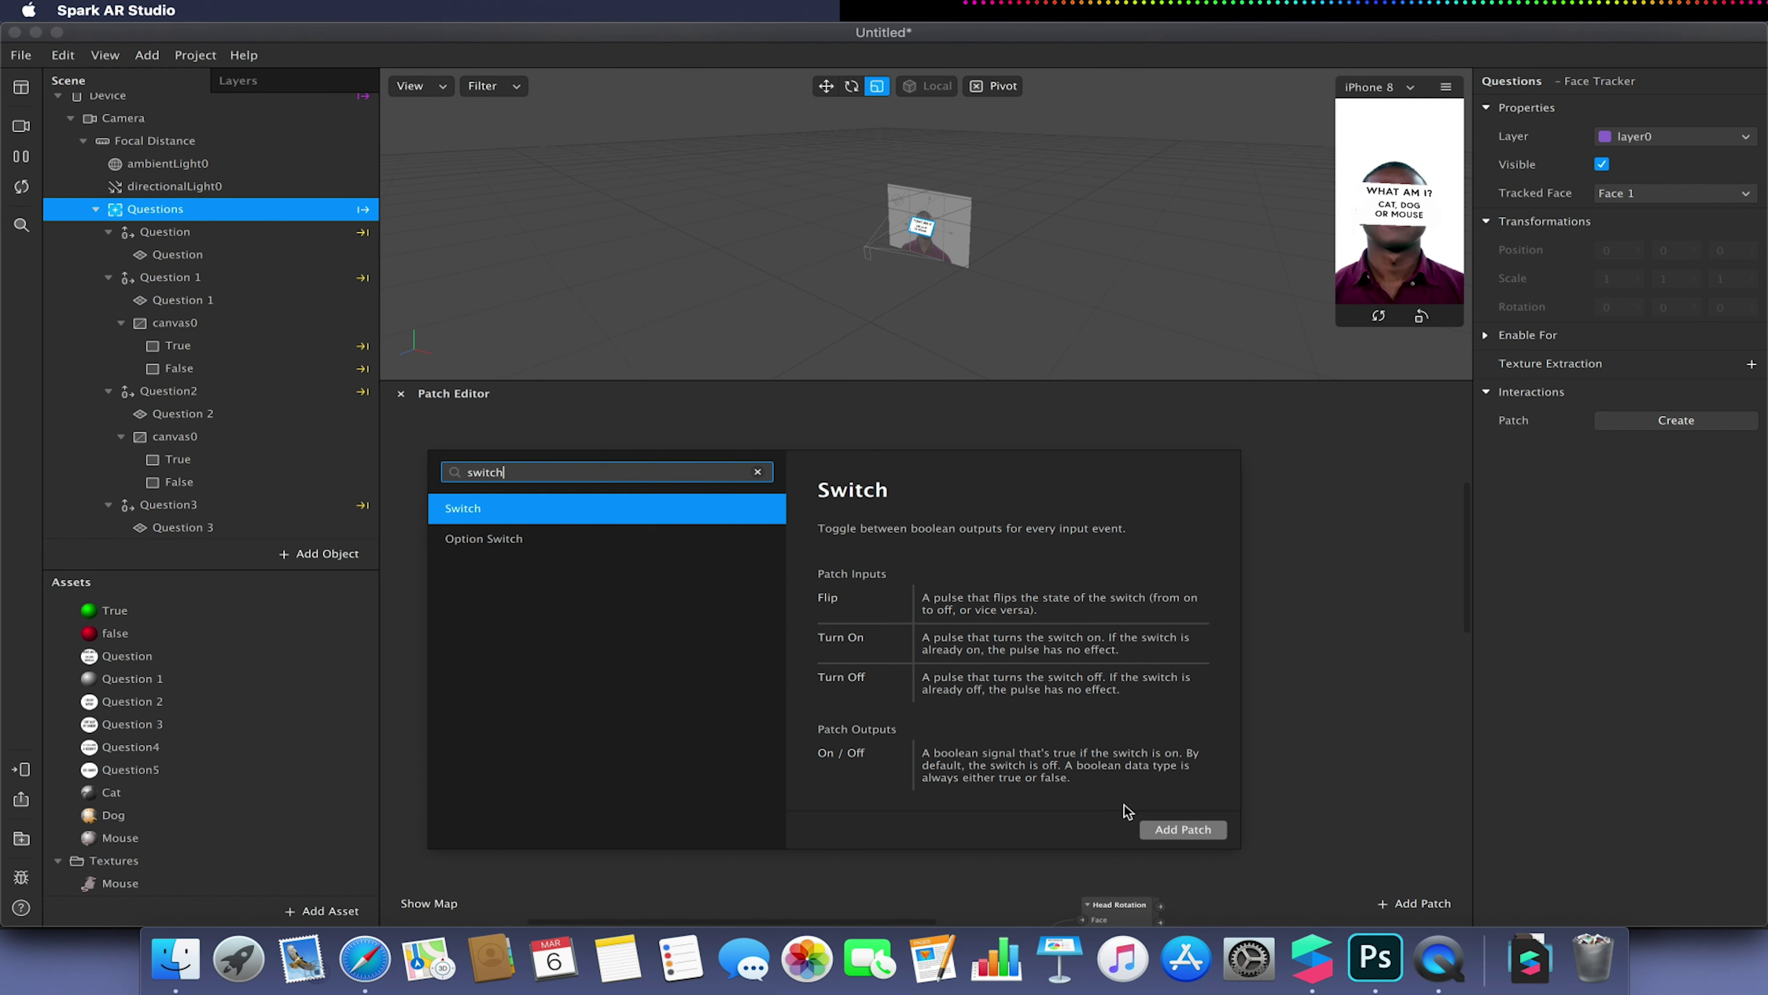
left_click(1213, 828)
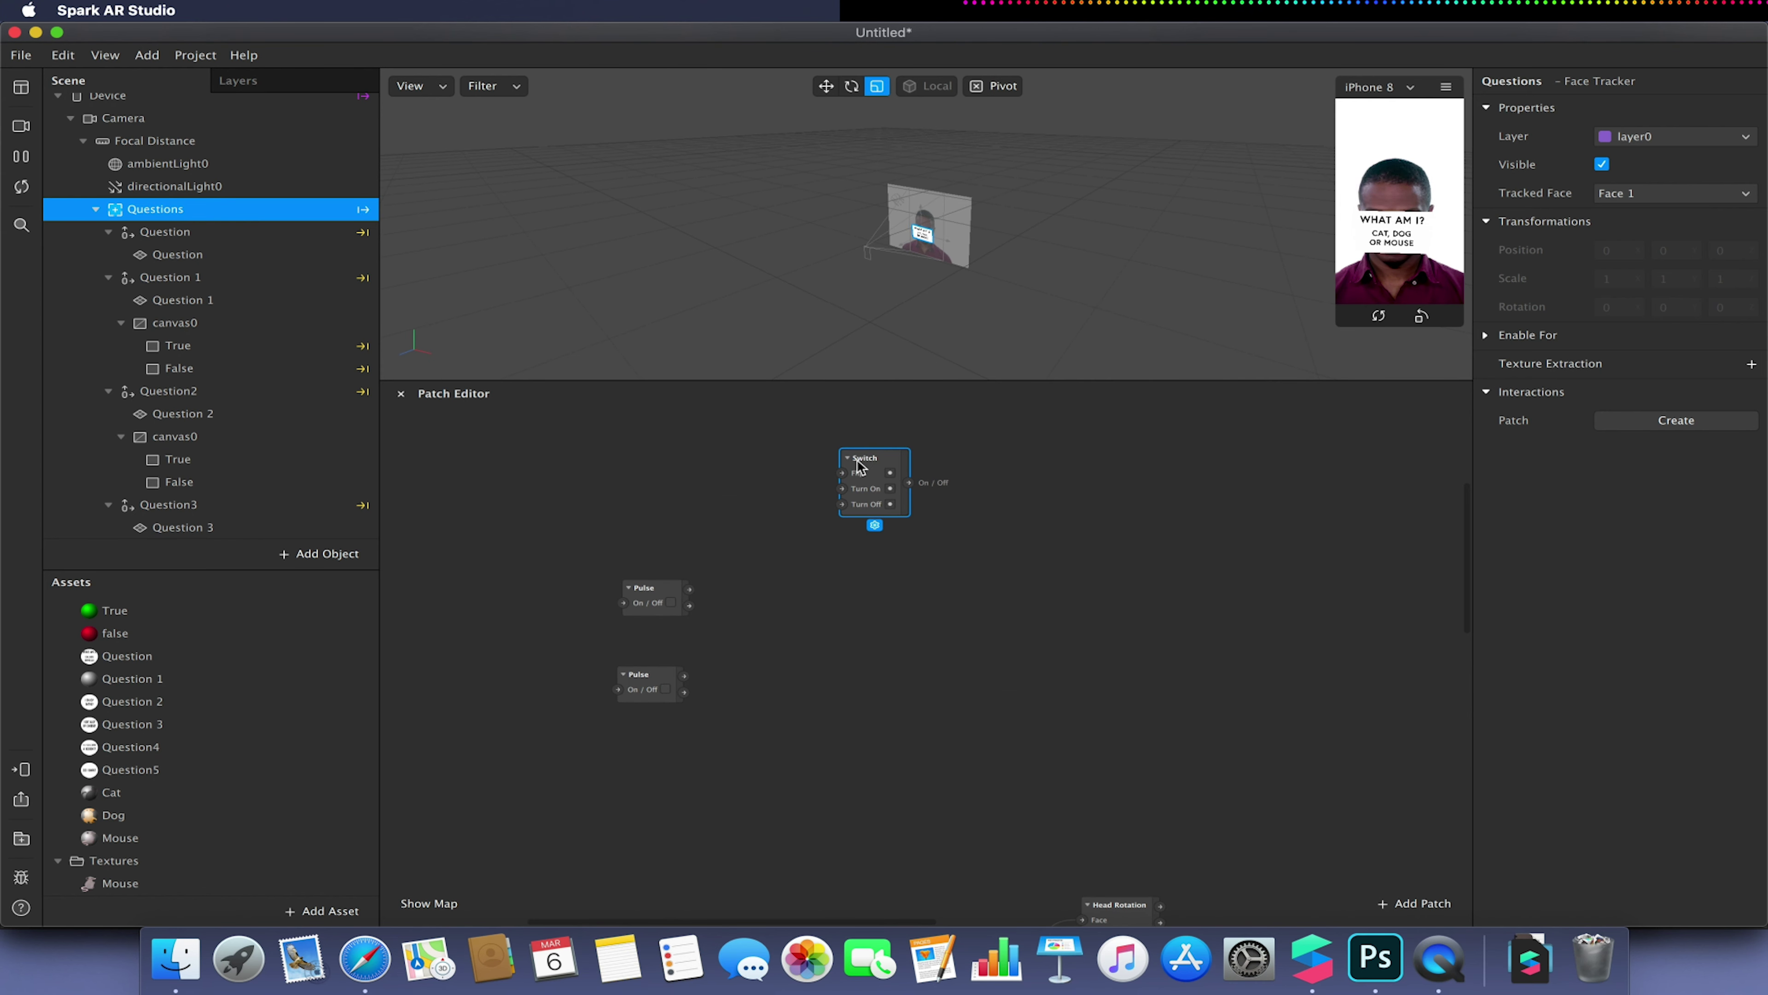
left_click_drag(860, 465, 872, 728, "alt")
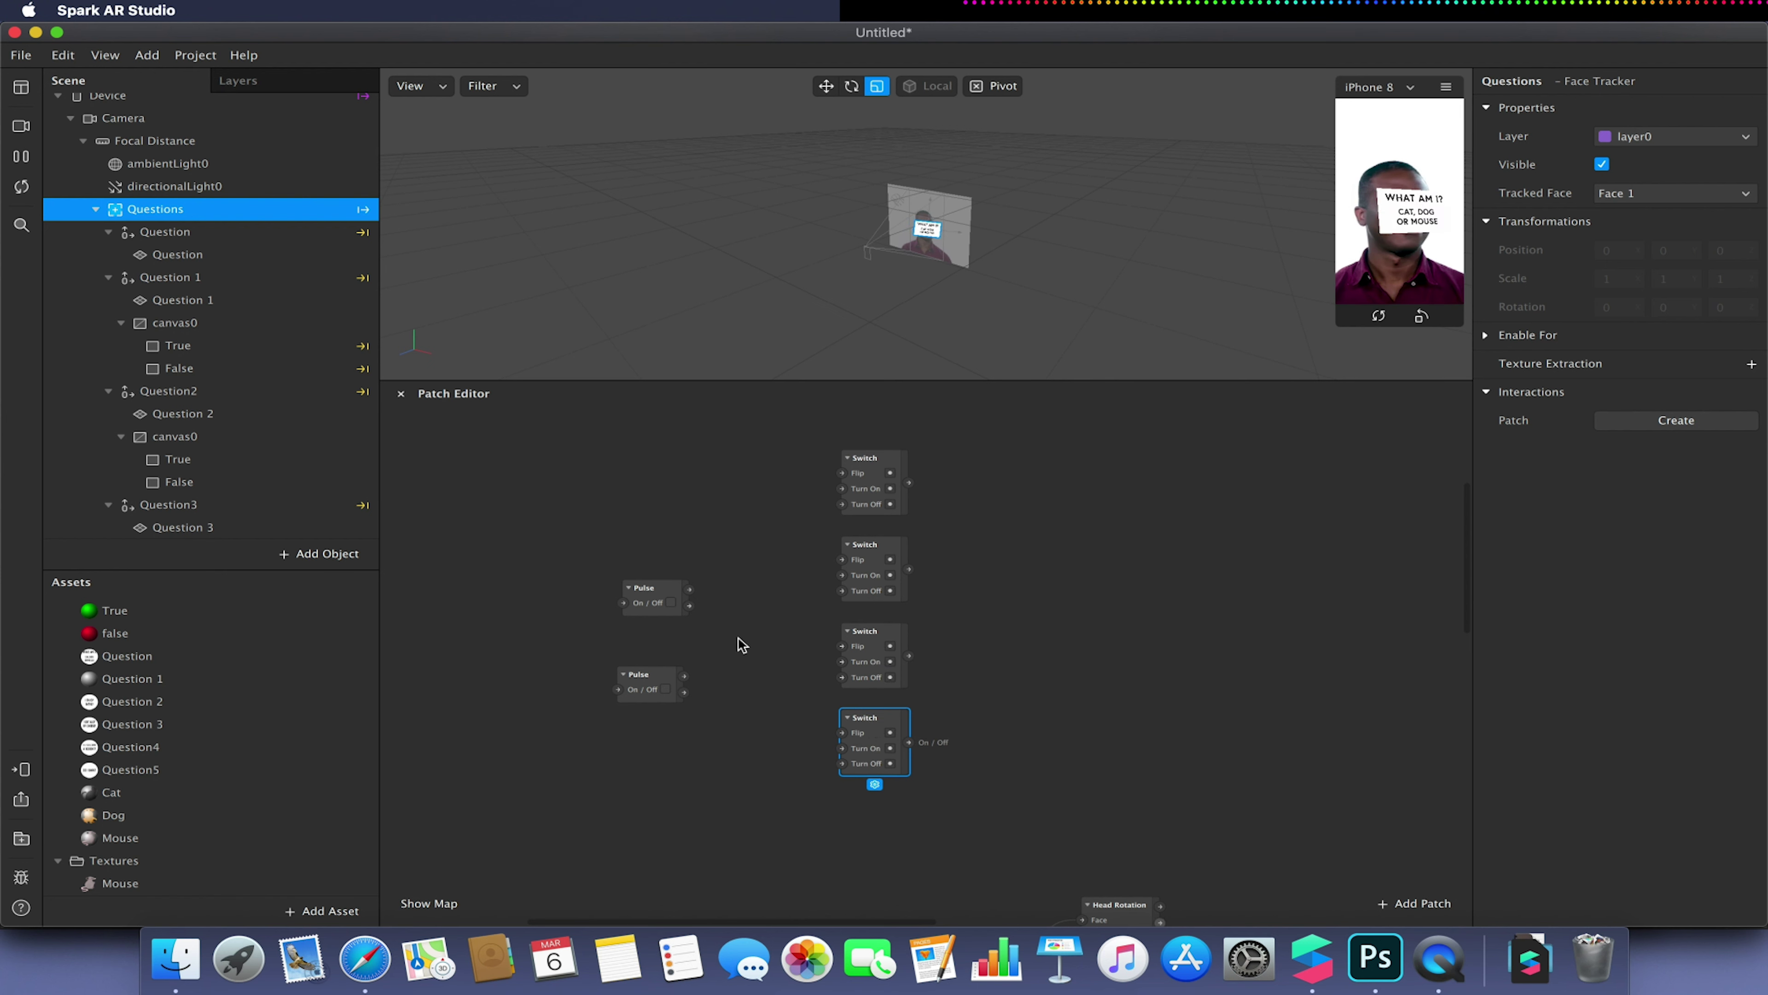
Wire each Pulse's Turned On output to the Turn On inputs of two Switches
left_click(741, 611)
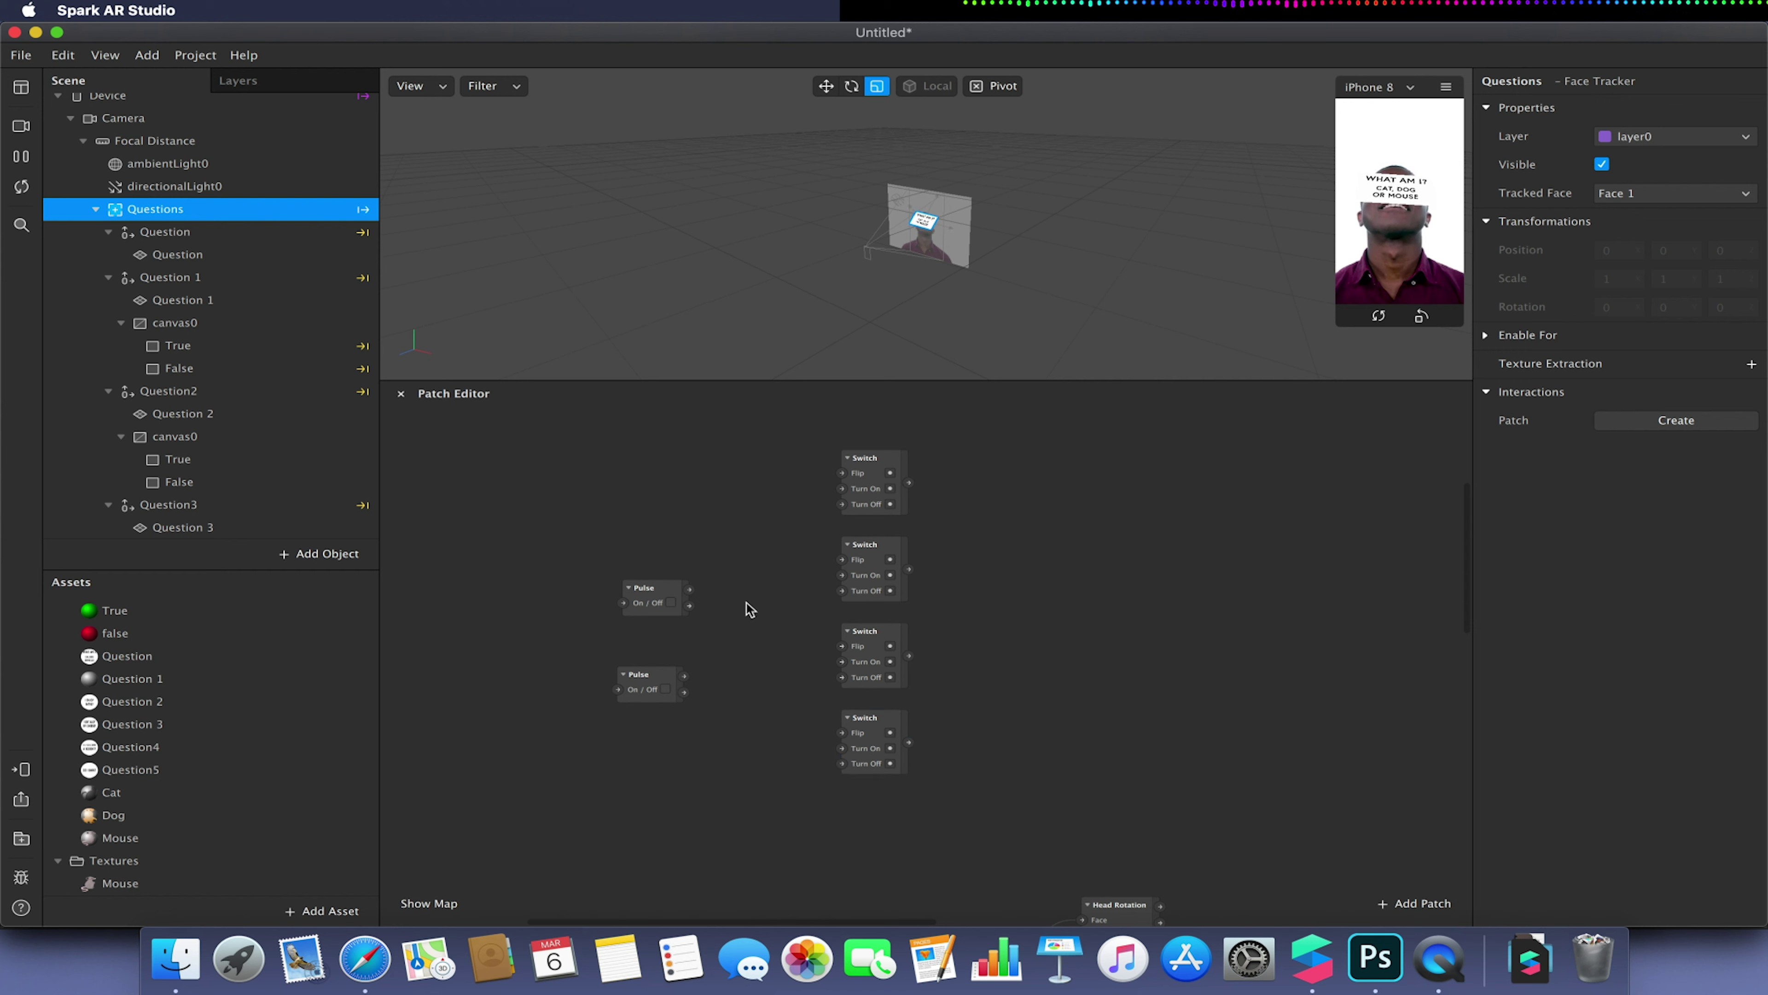
left_click(634, 584)
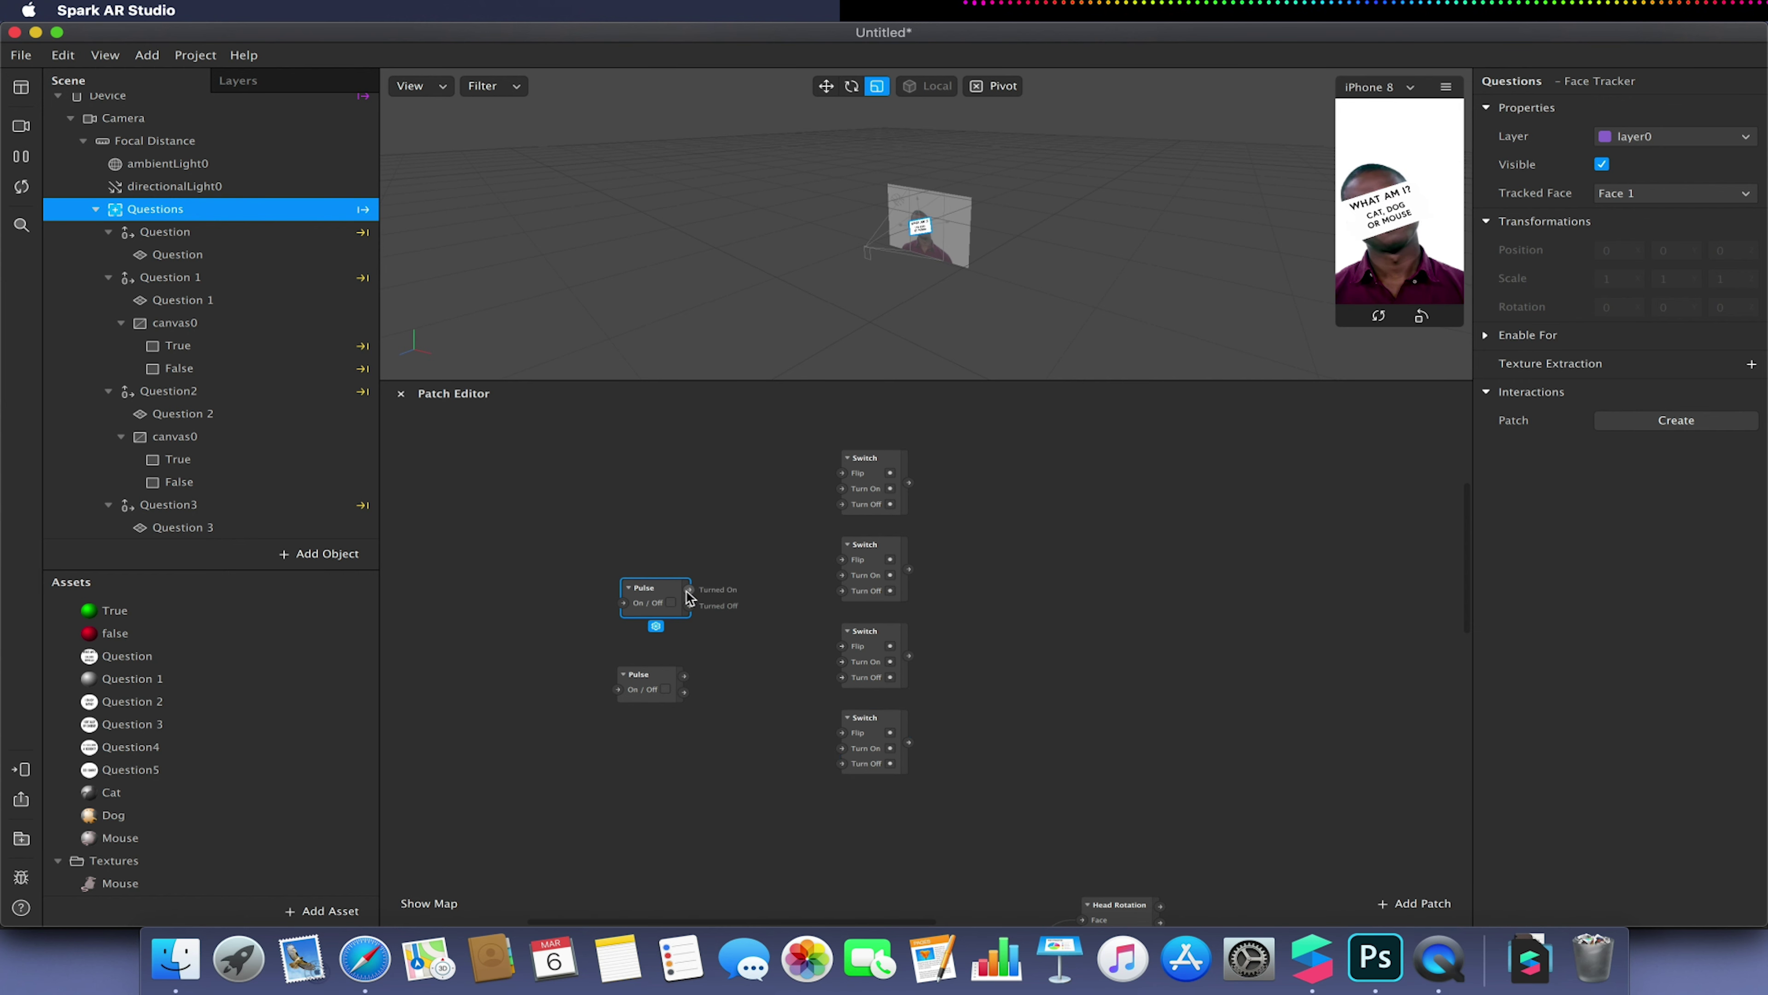
left_click_drag(688, 589, 843, 489)
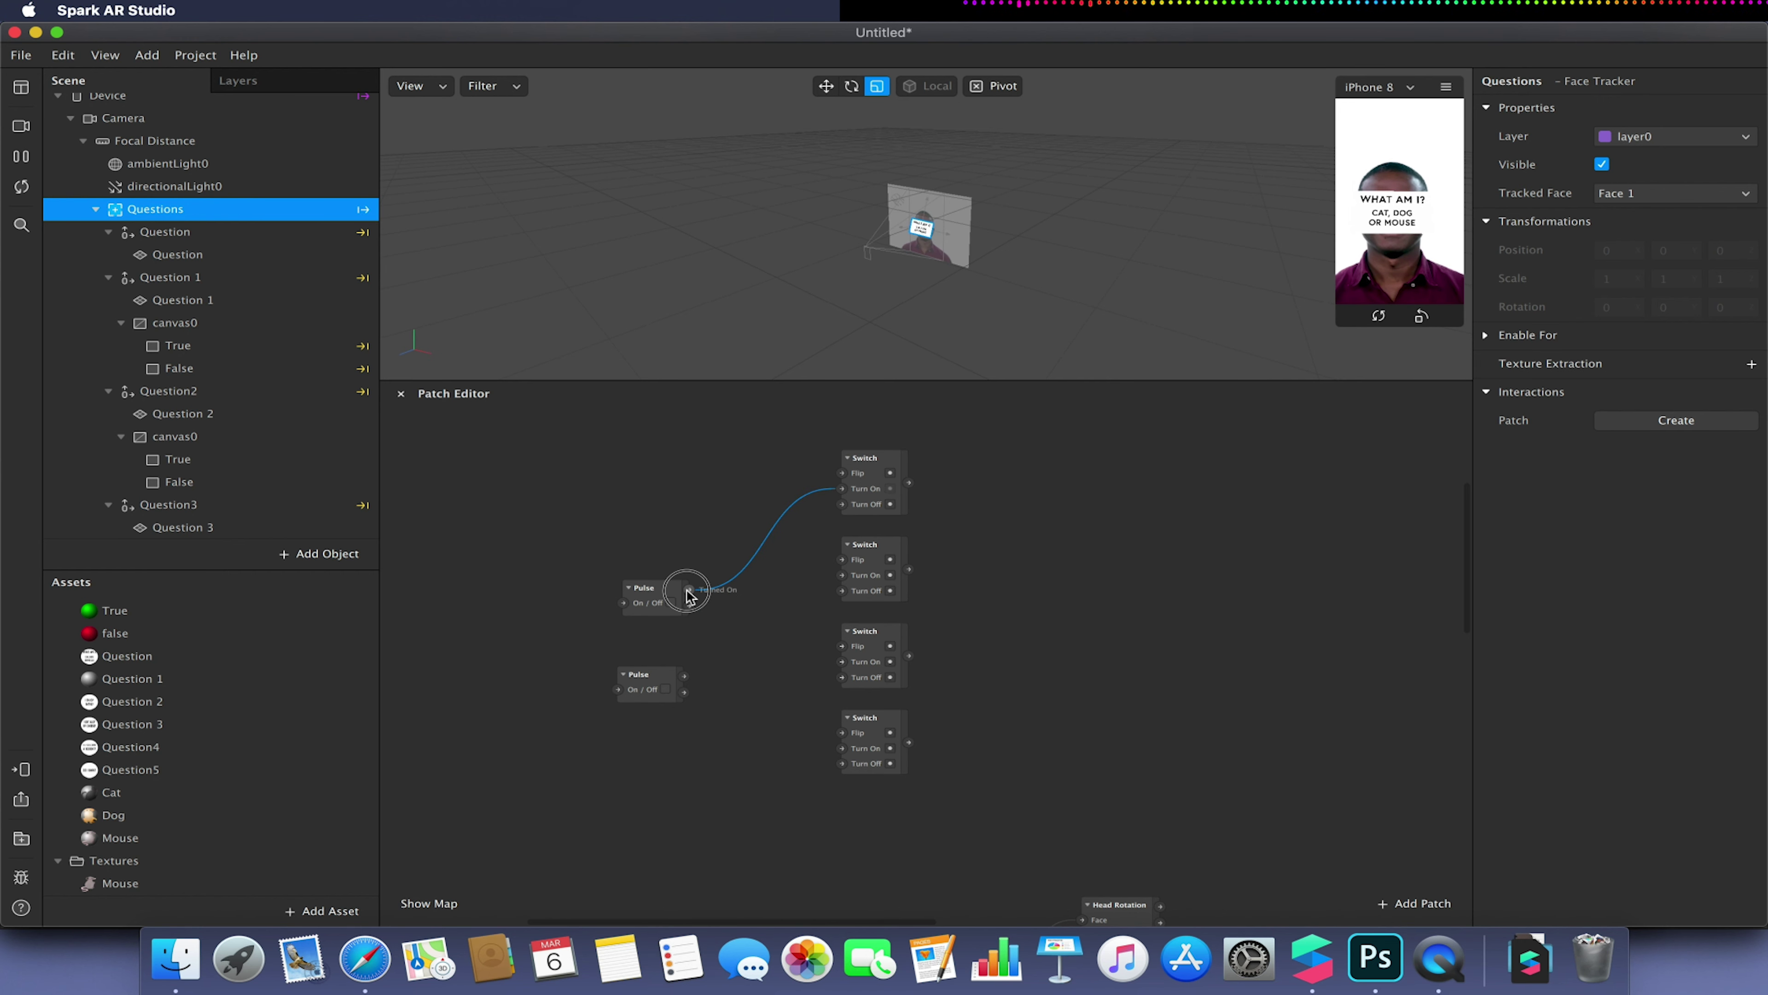
left_click_drag(689, 591, 840, 661)
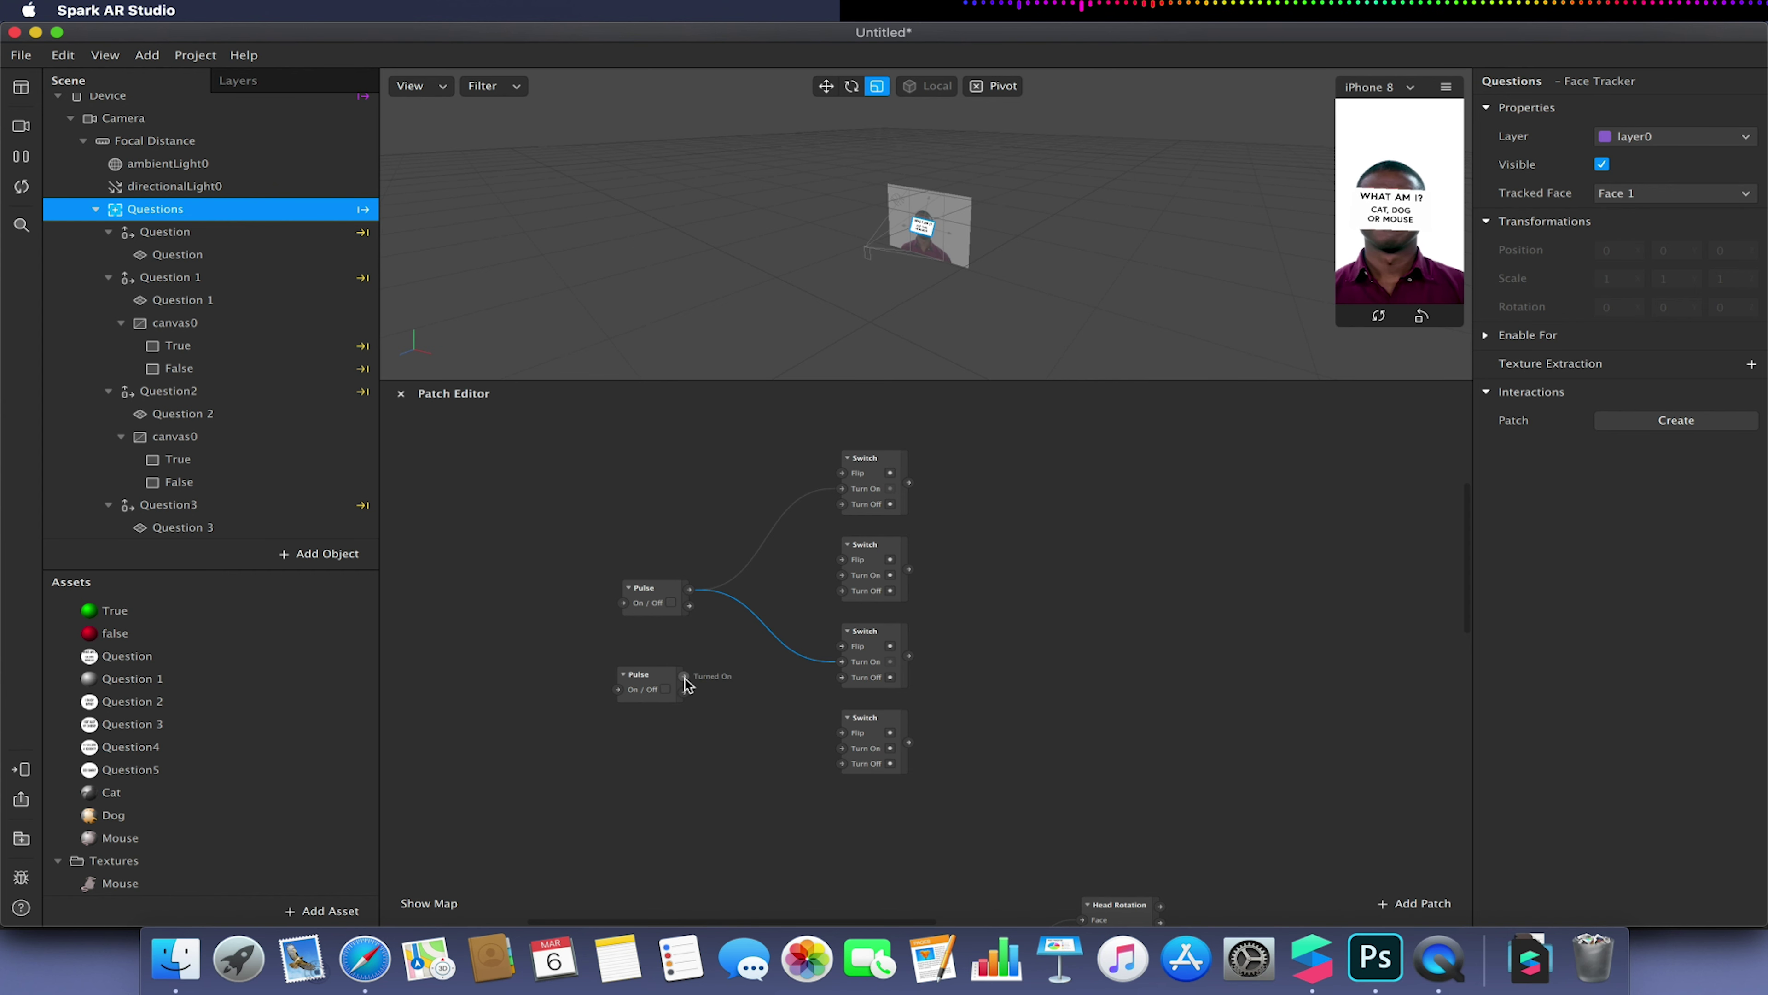
left_click_drag(685, 677, 839, 581)
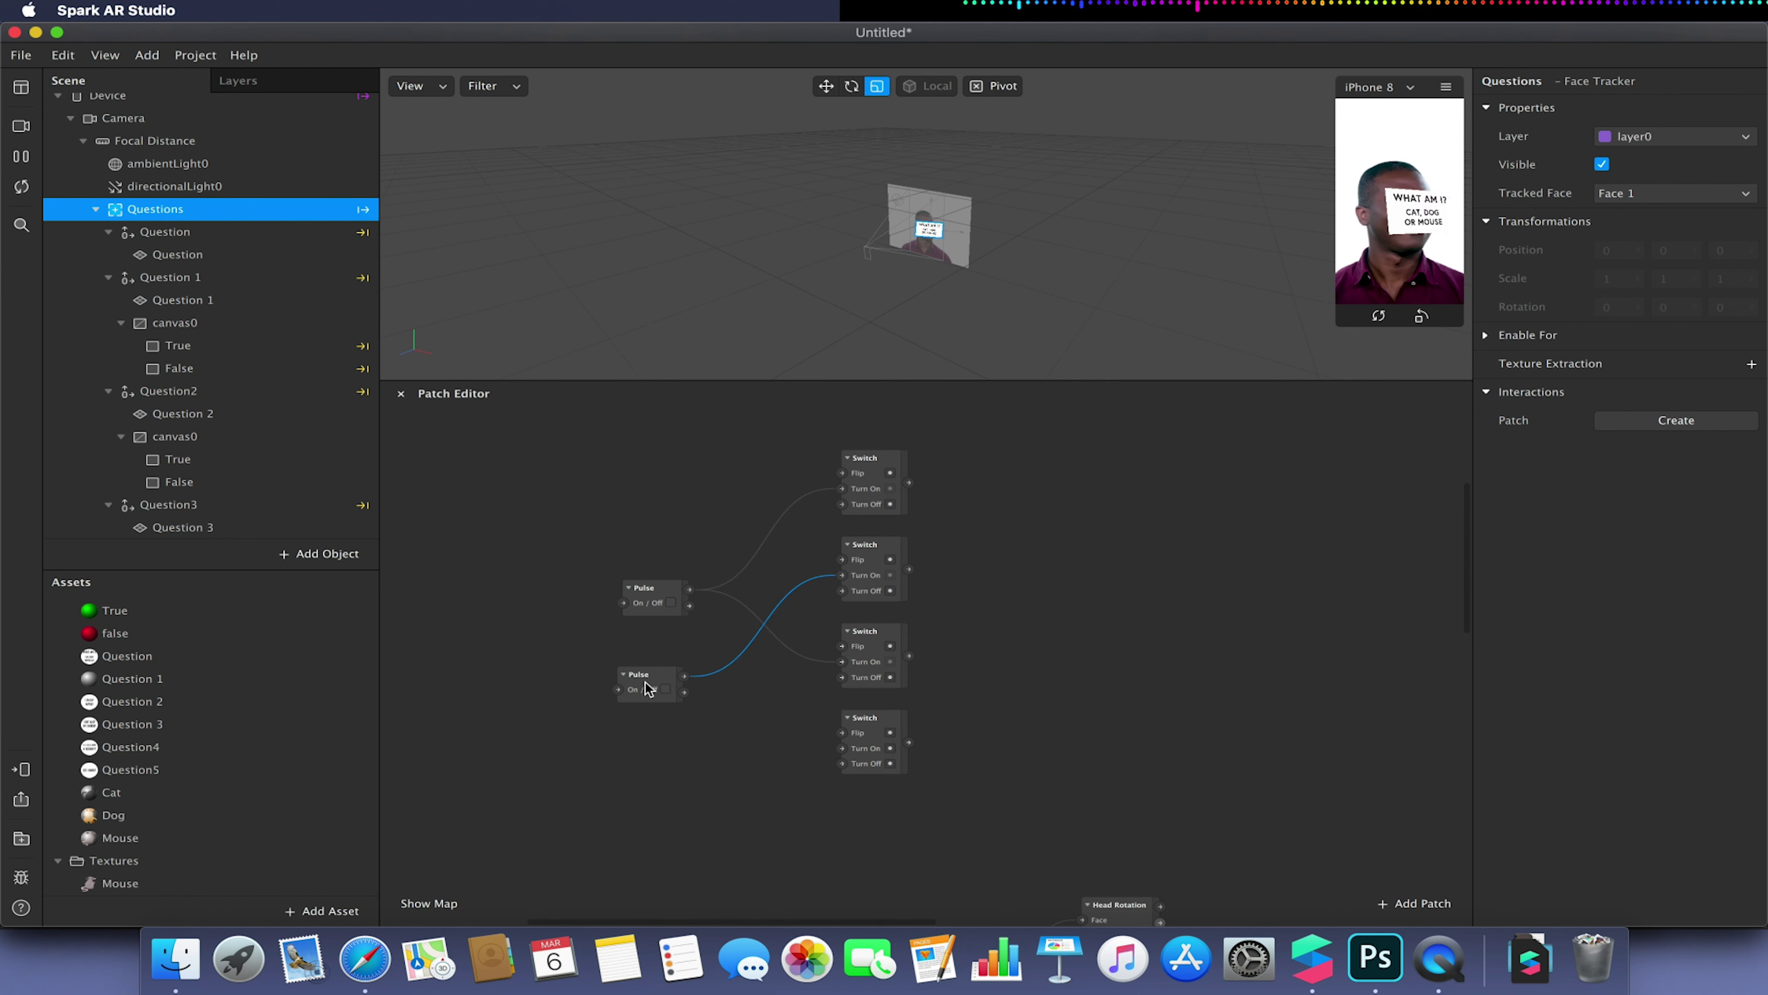
left_click_drag(684, 692, 842, 755)
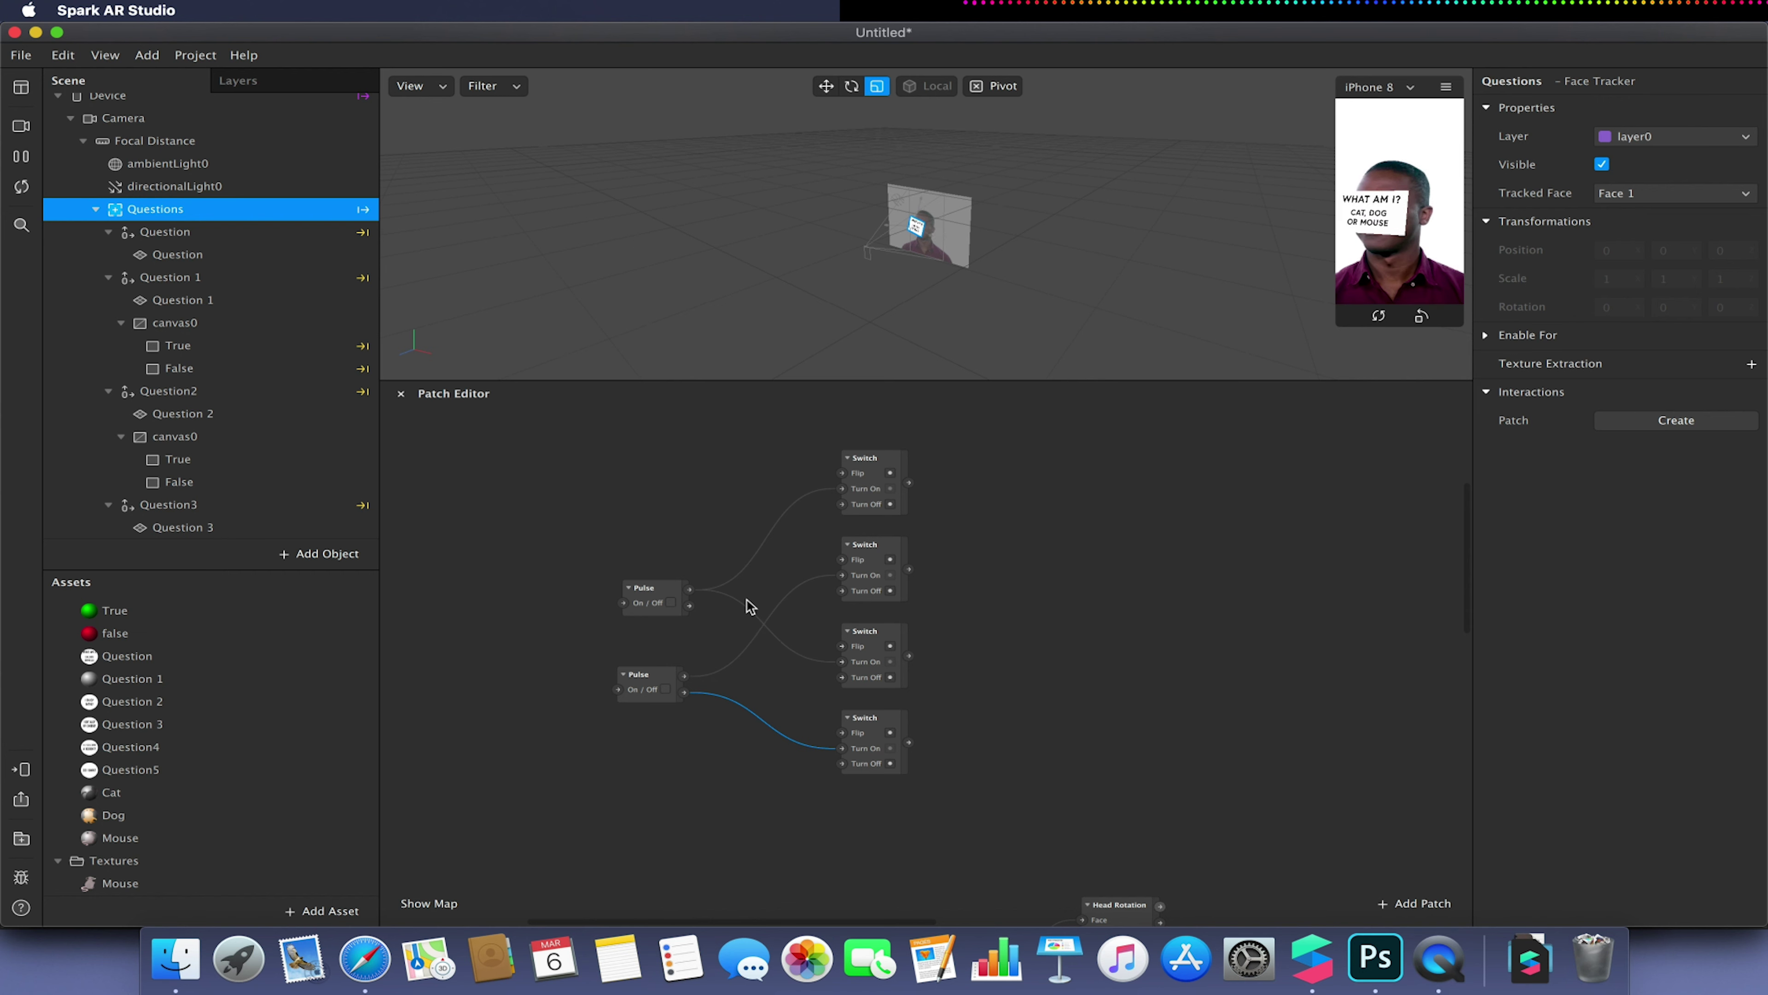
Wire the Pulses' Turned Off outputs to the Turn Off inputs of the third and bottom Switches
left_click(689, 607)
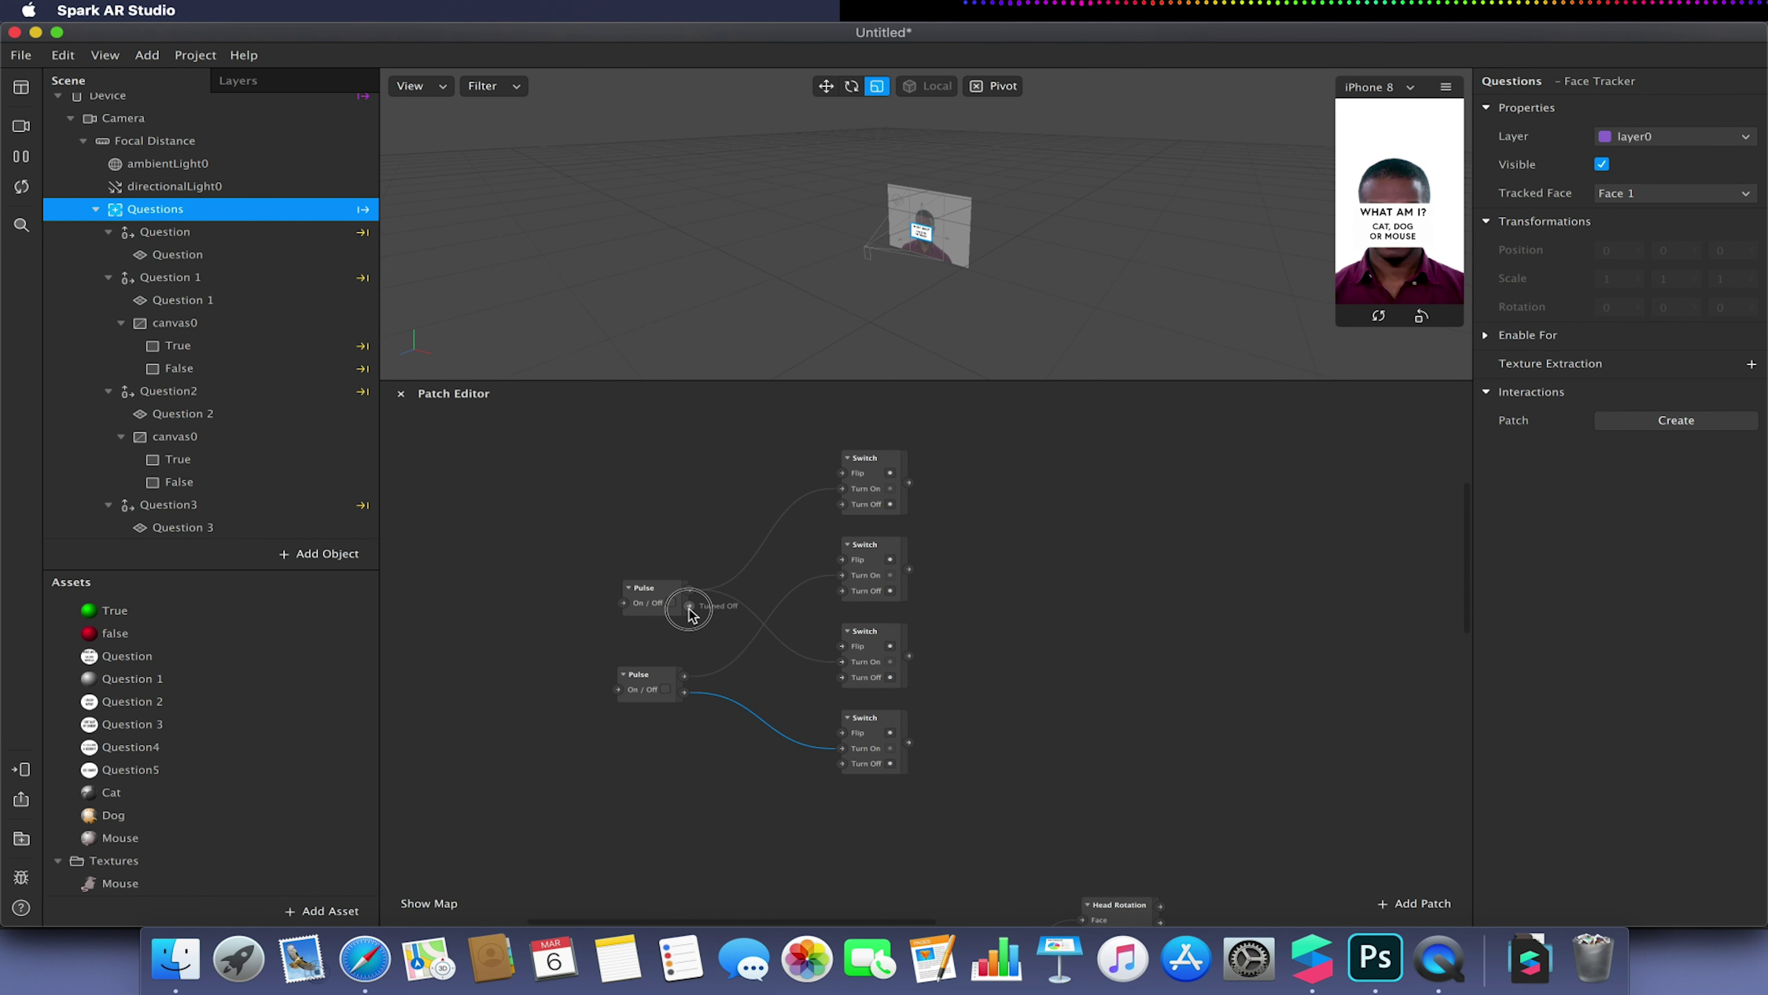
left_click_drag(690, 611, 842, 678)
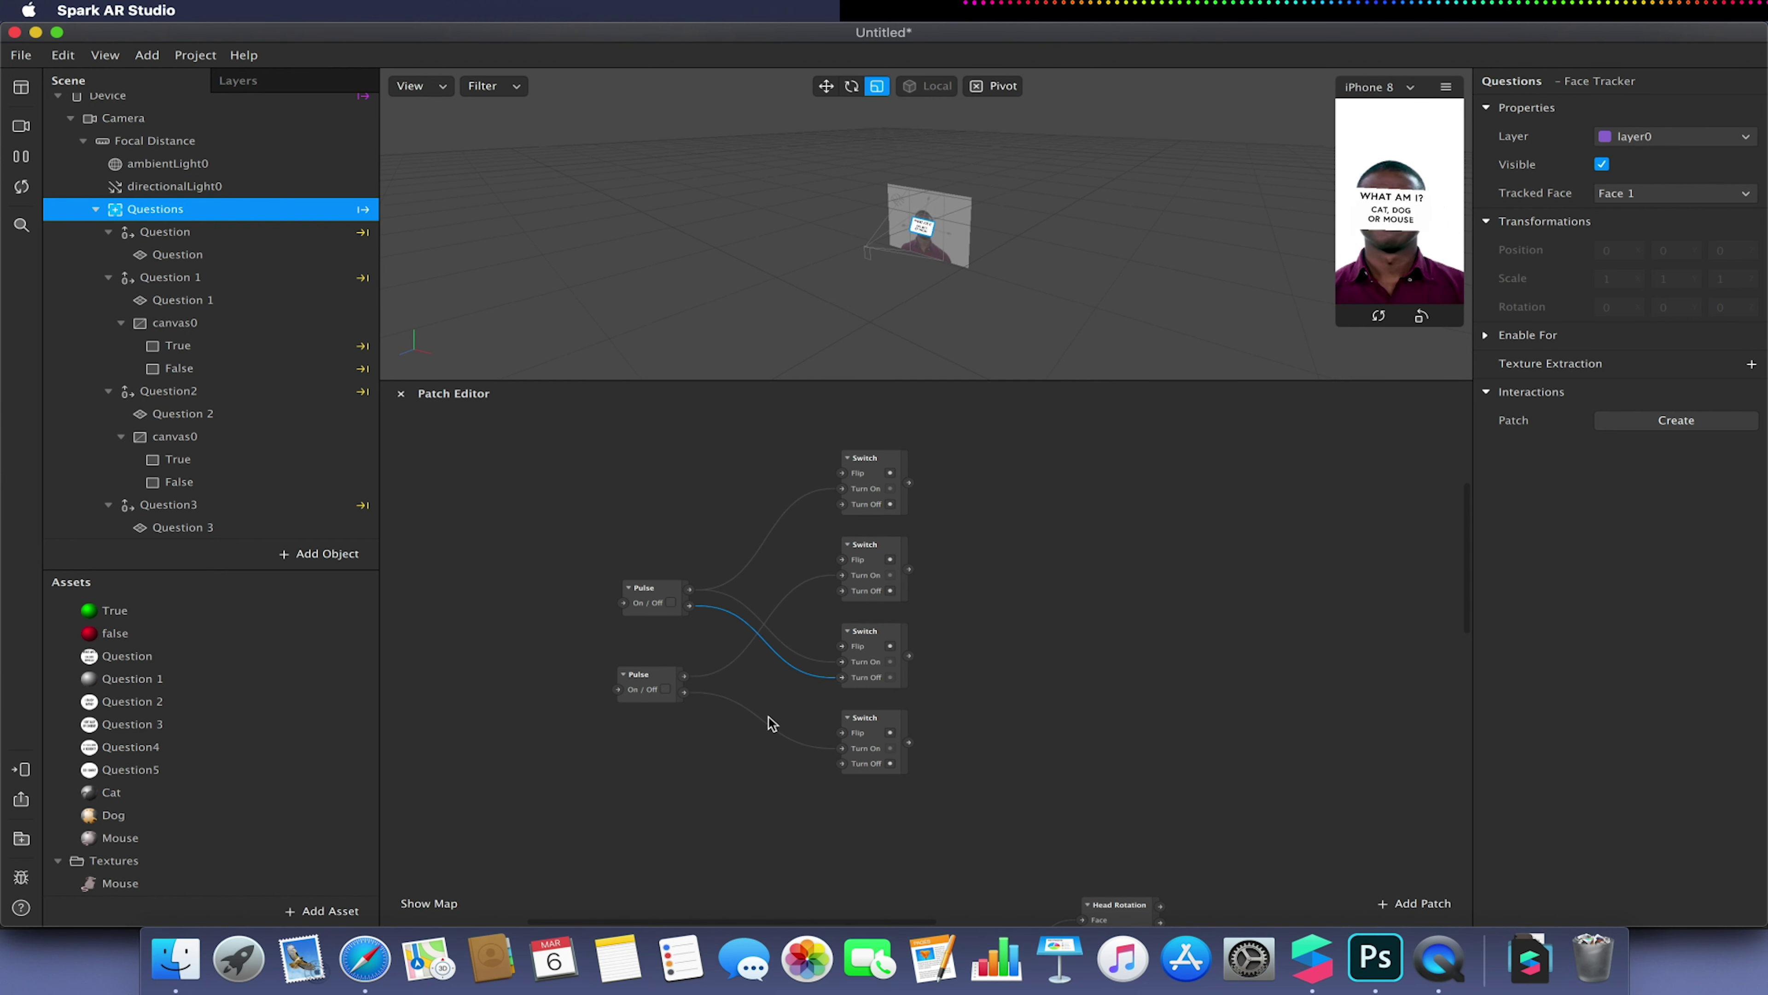
left_click(655, 684)
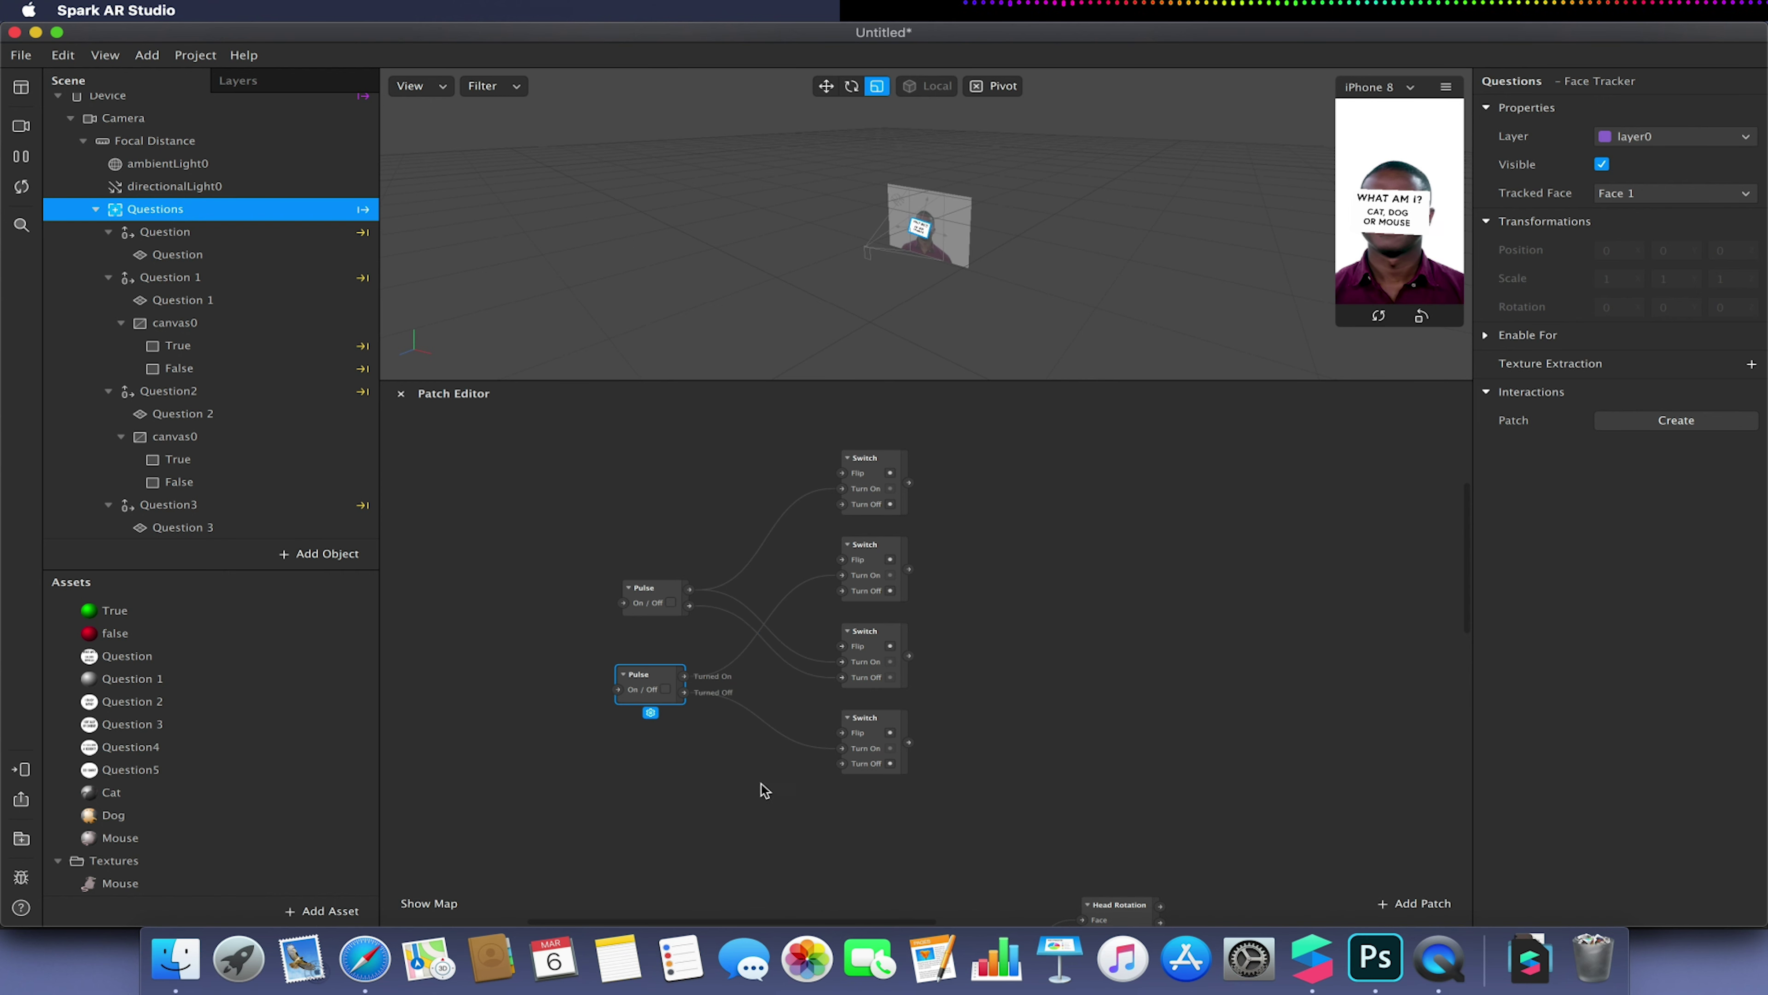
left_click_drag(684, 699, 842, 764)
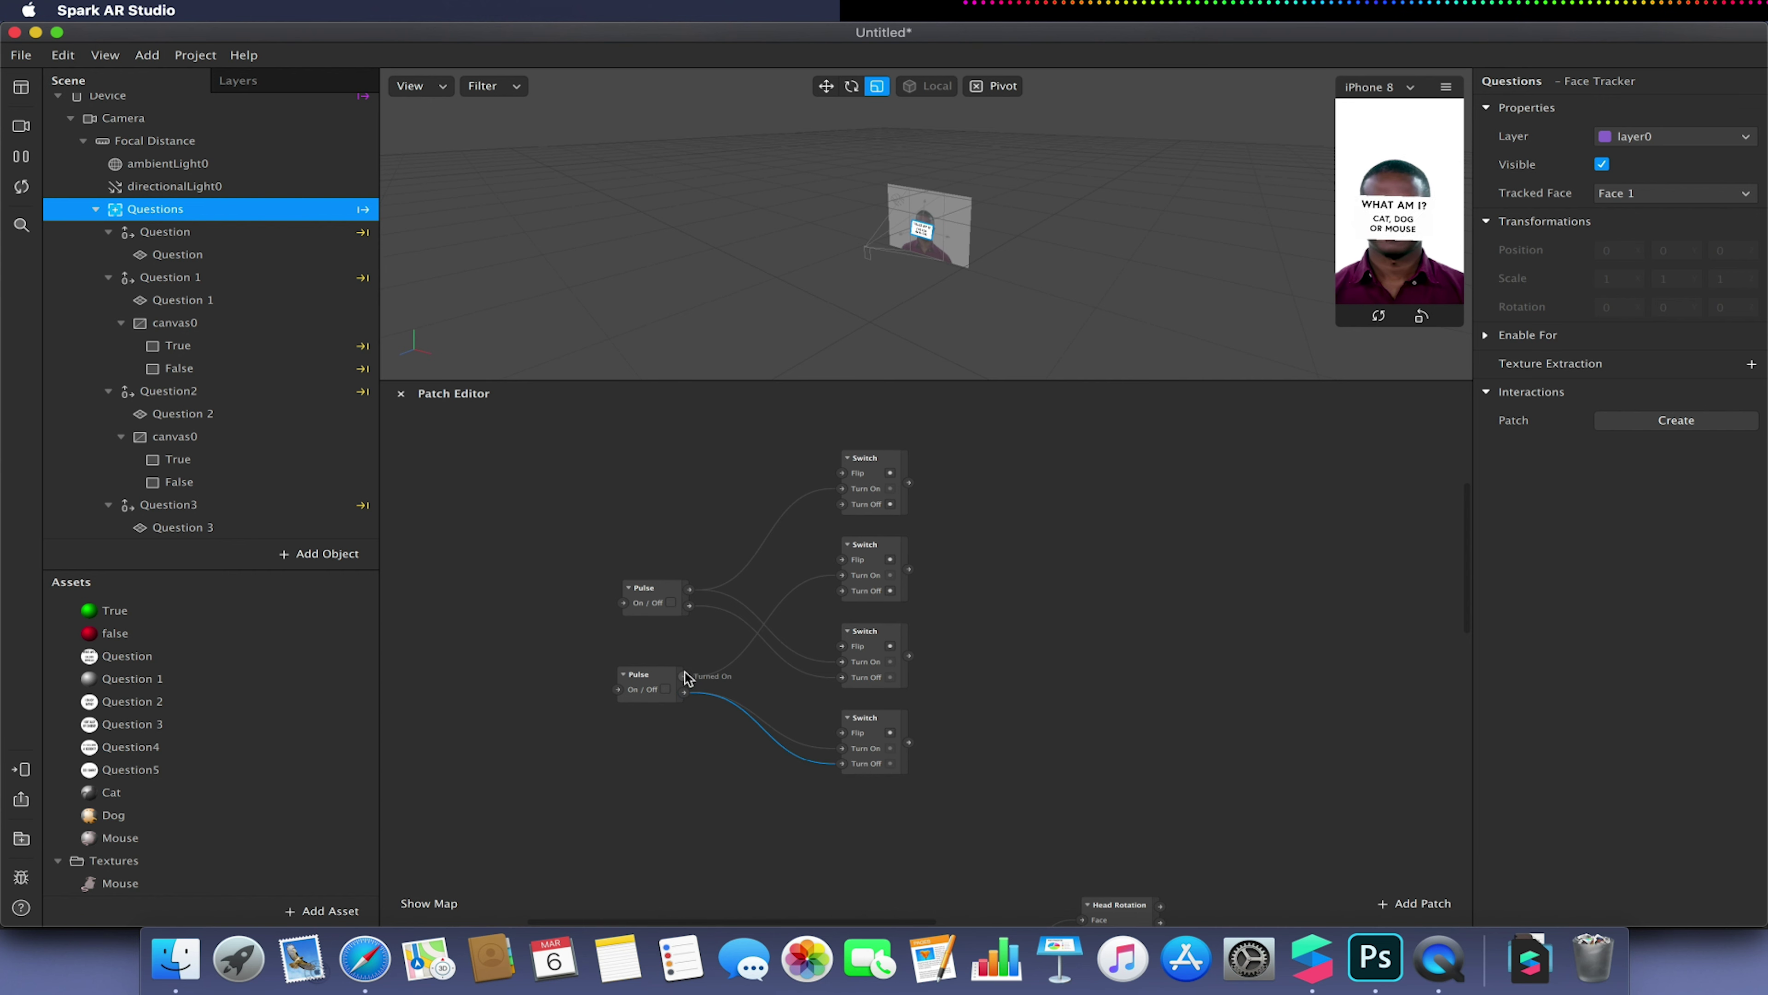
left_click_drag(684, 675, 844, 749)
left_click(730, 743)
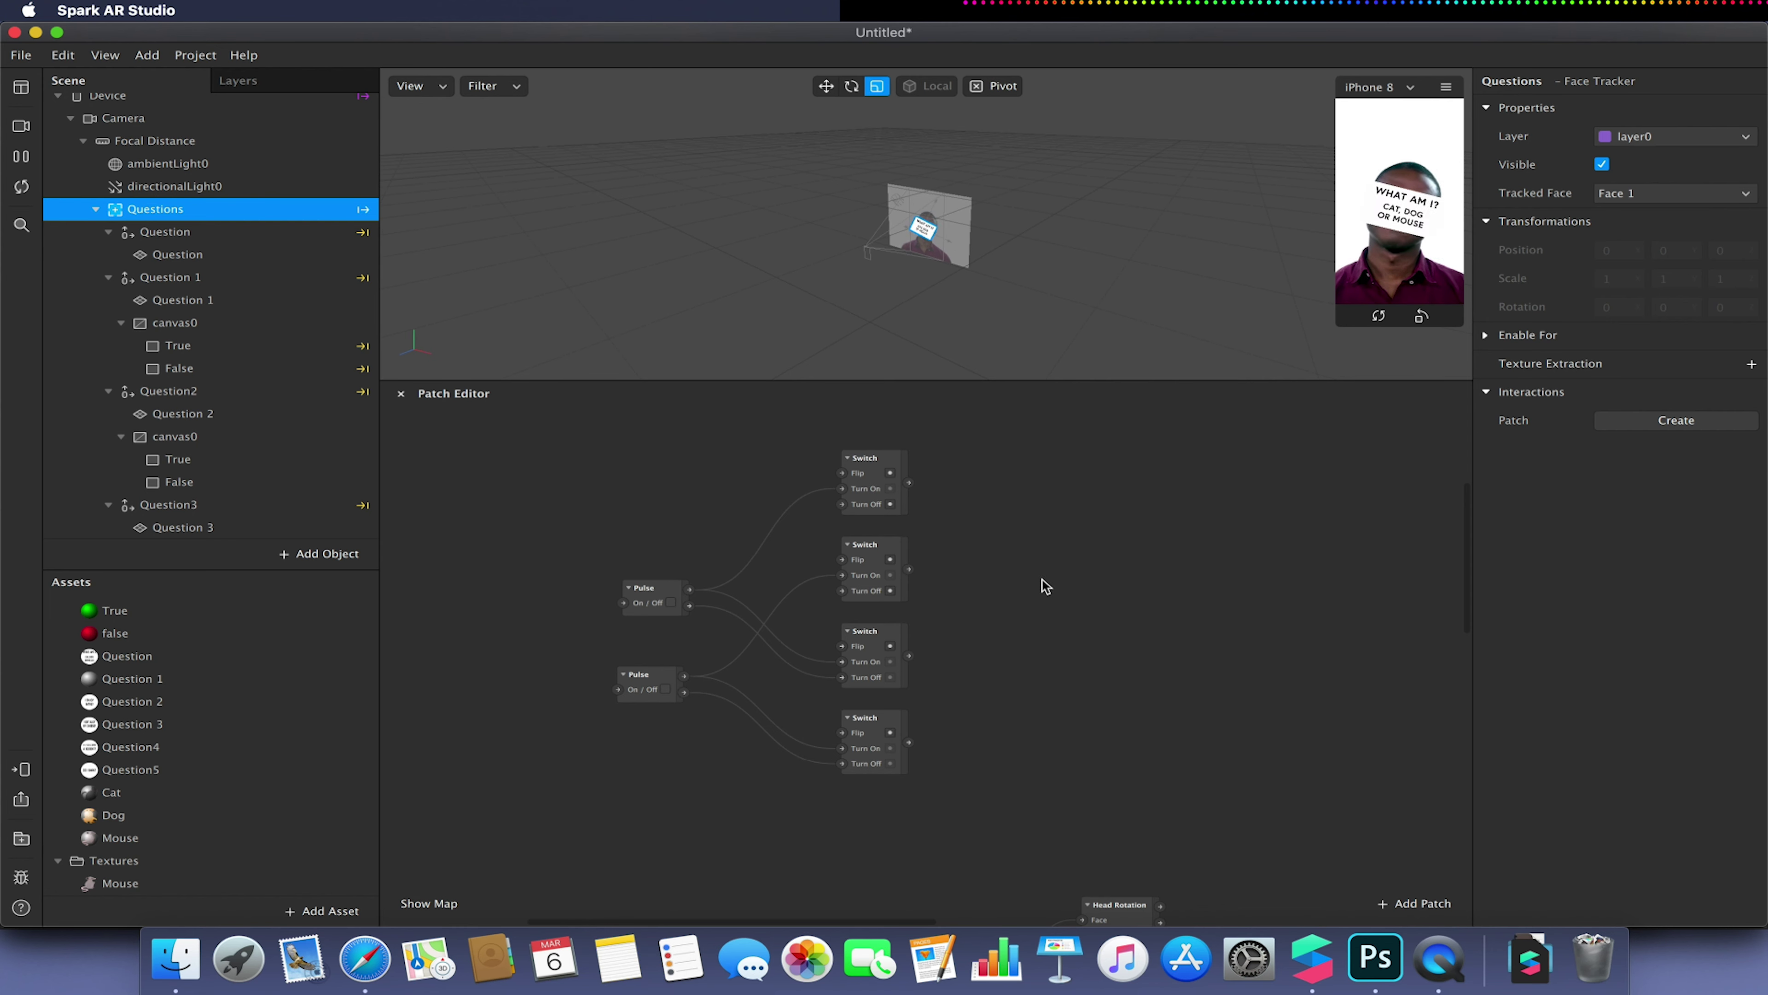
Place an Or patch beside the top Switches and wire both of their outputs into it
right_click(1032, 519)
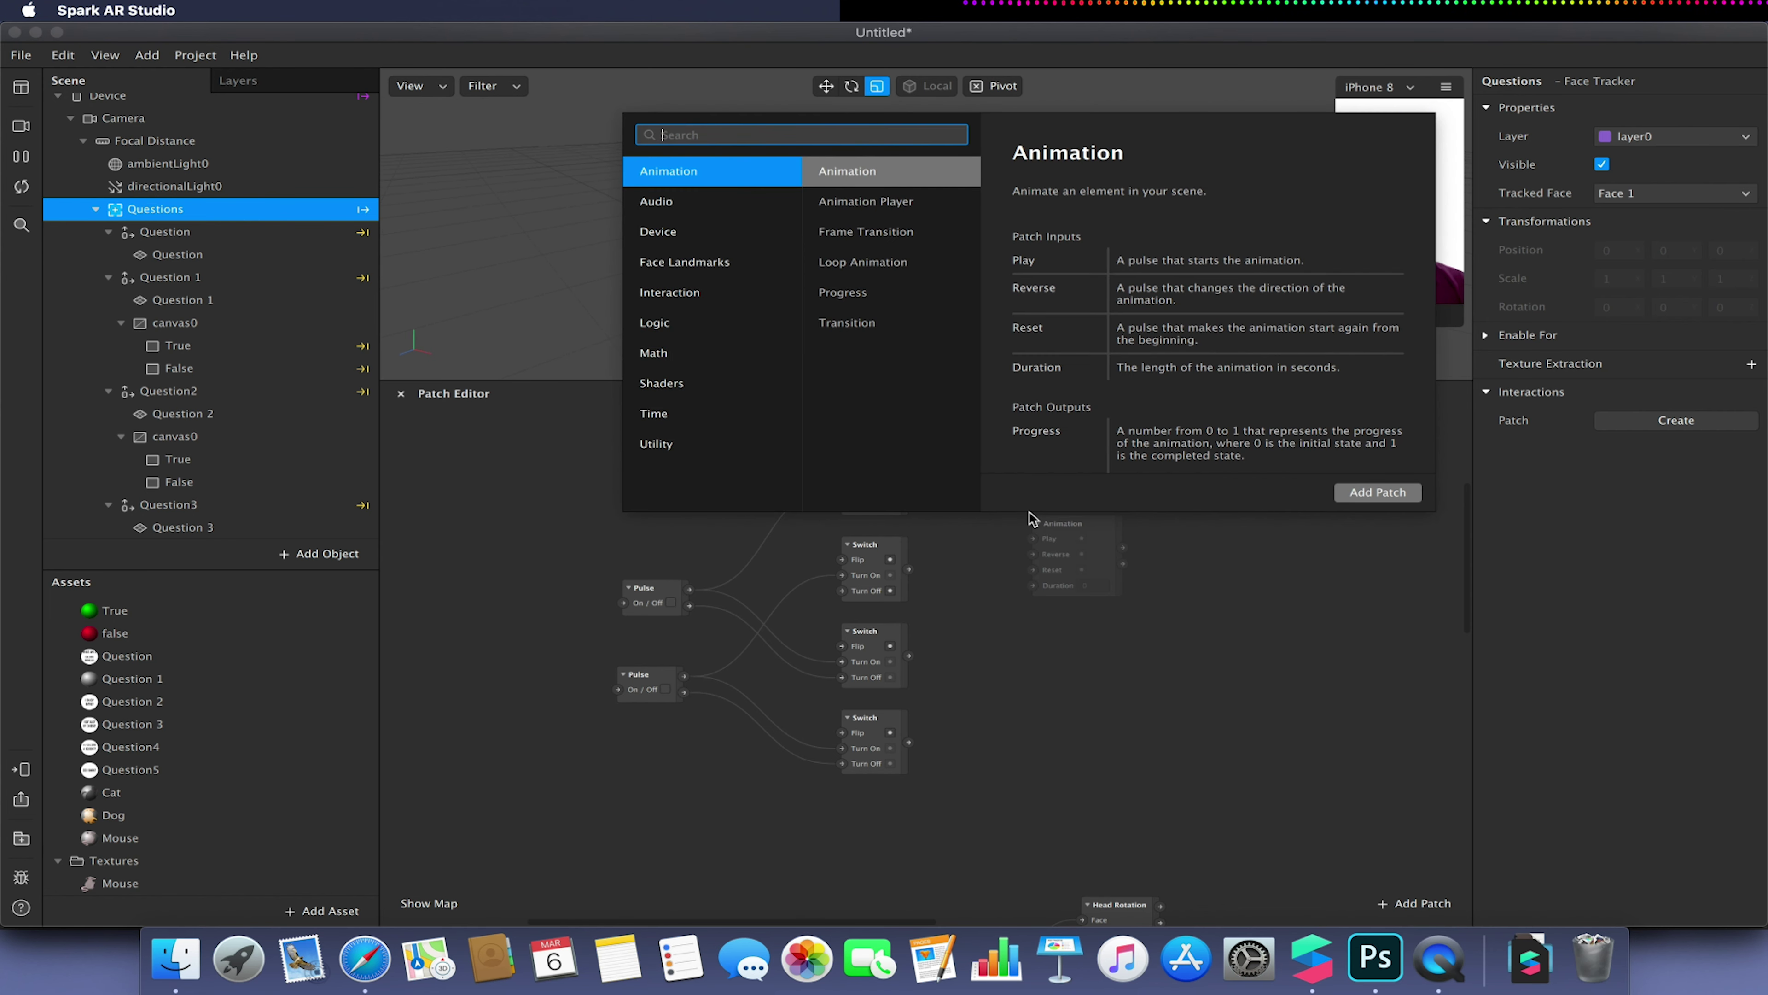
type("or")
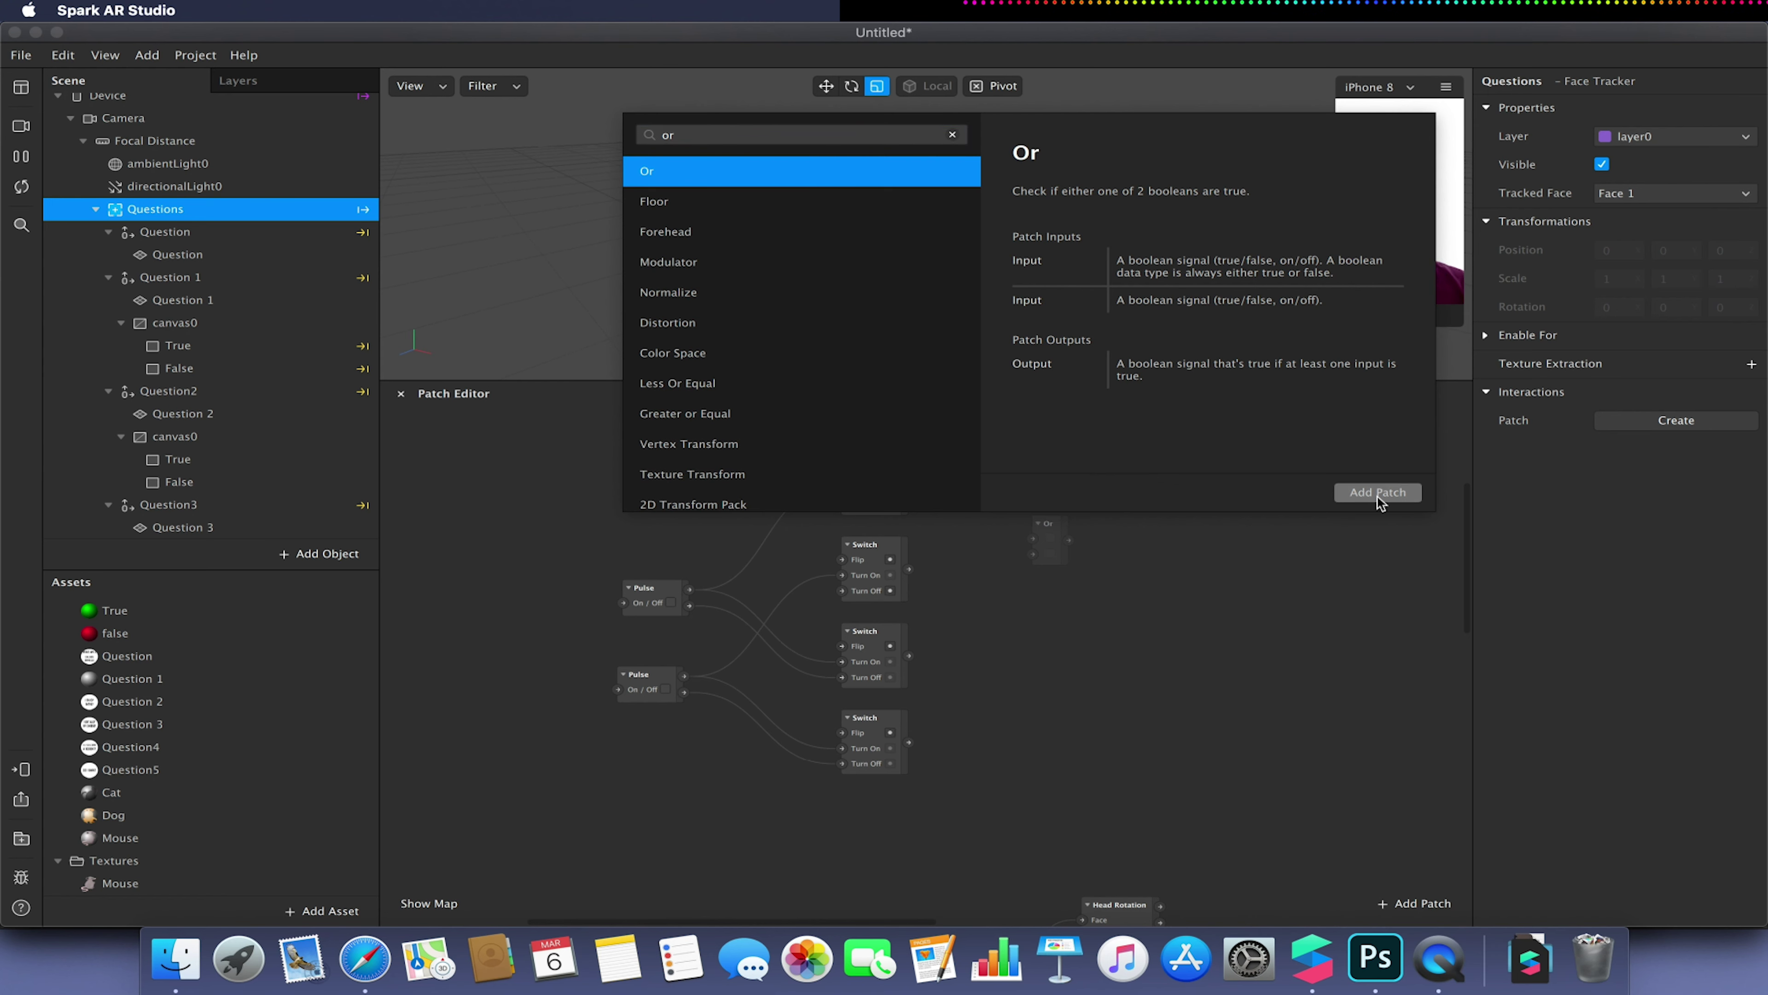
left_click(1378, 494)
left_click(1055, 529)
left_click_drag(1054, 529, 1036, 508)
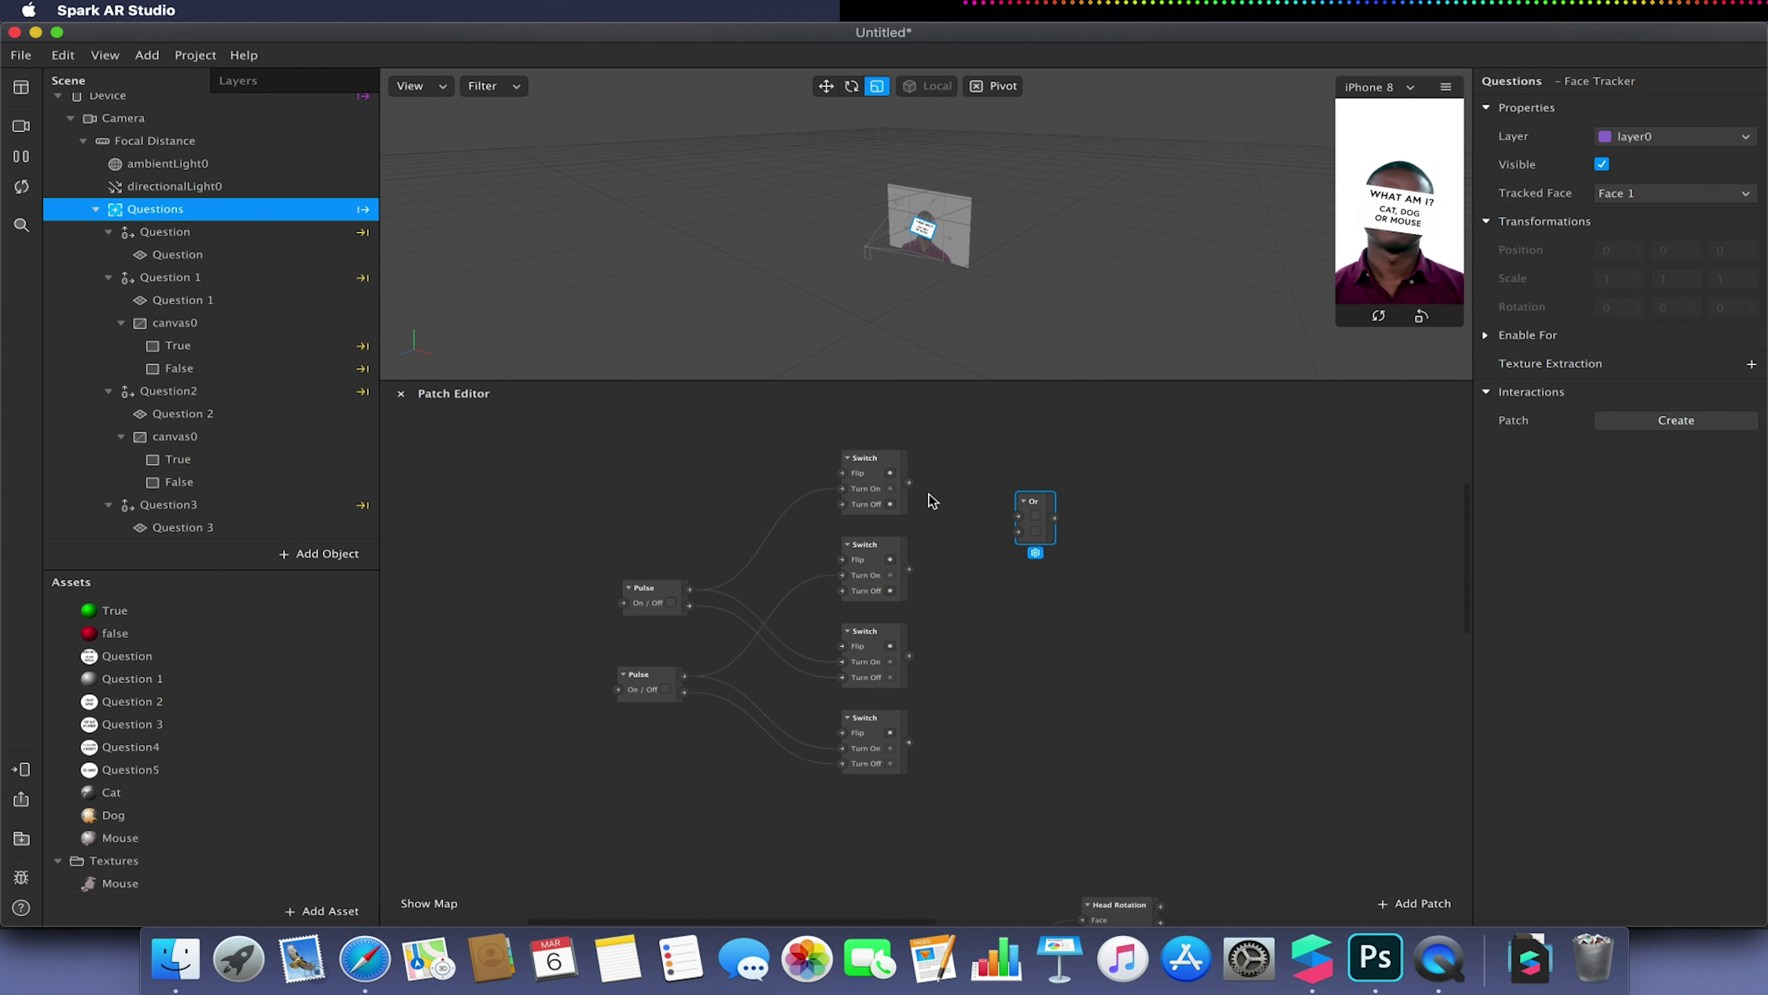
left_click_drag(908, 482, 1018, 519)
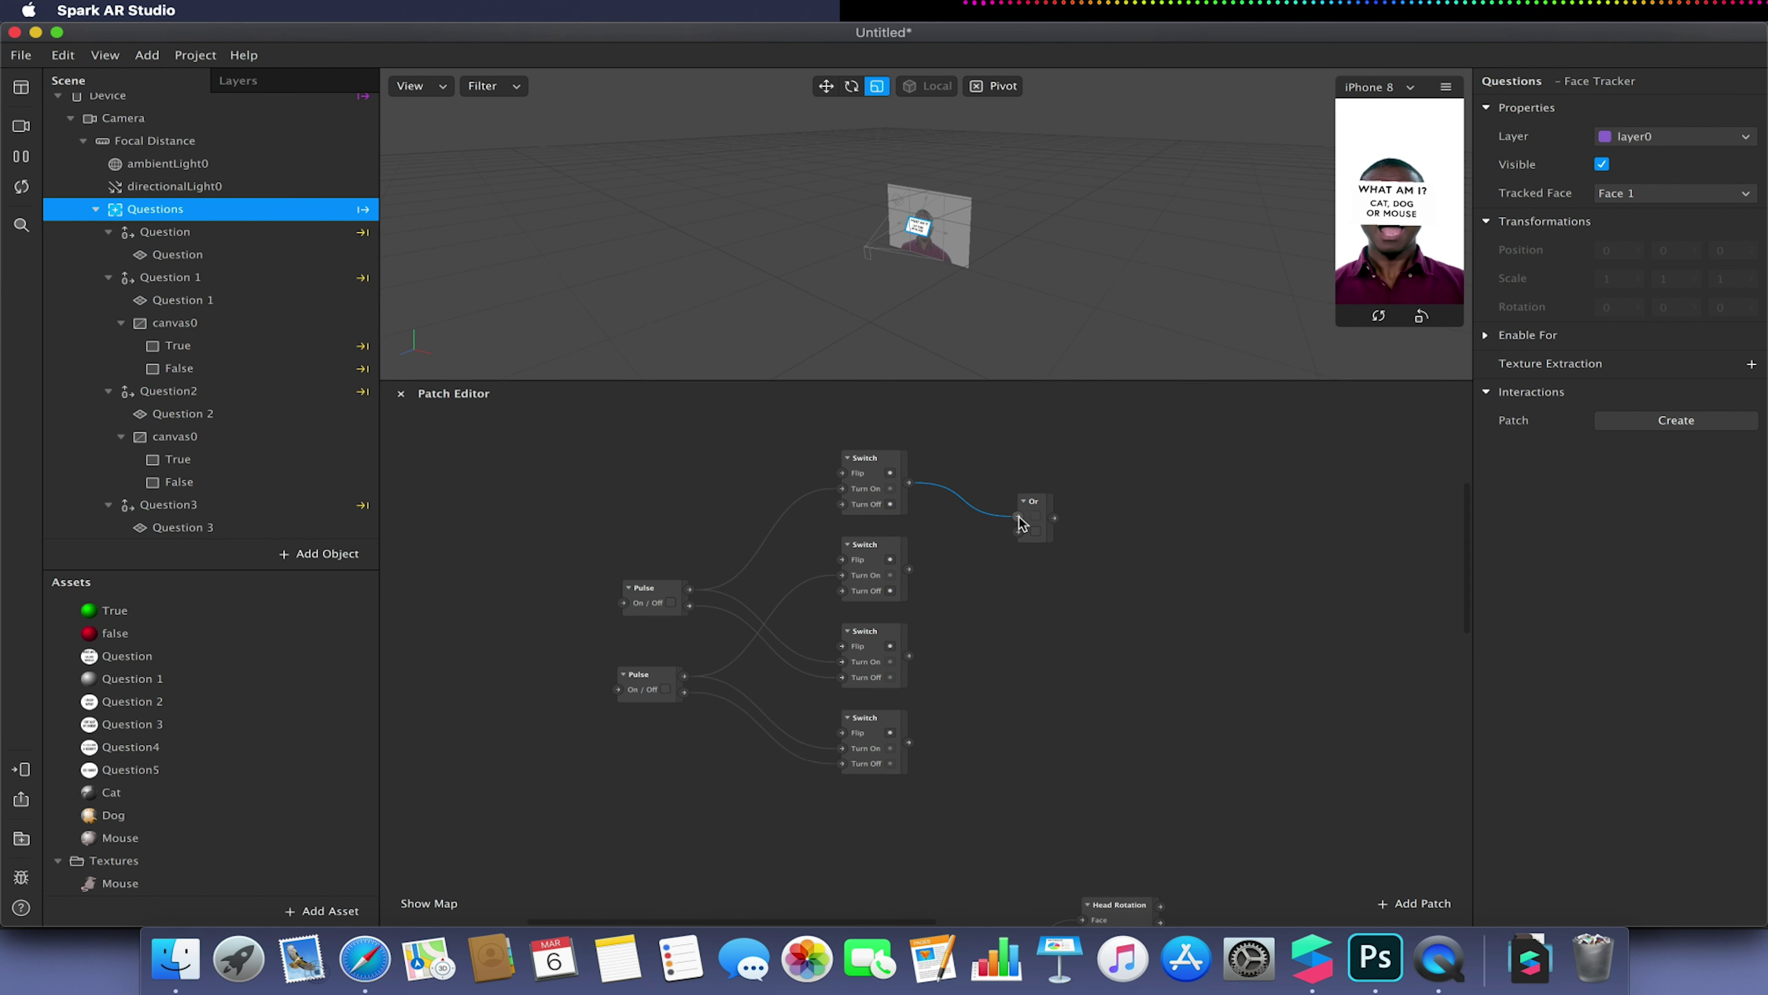
left_click_drag(909, 570, 1018, 533)
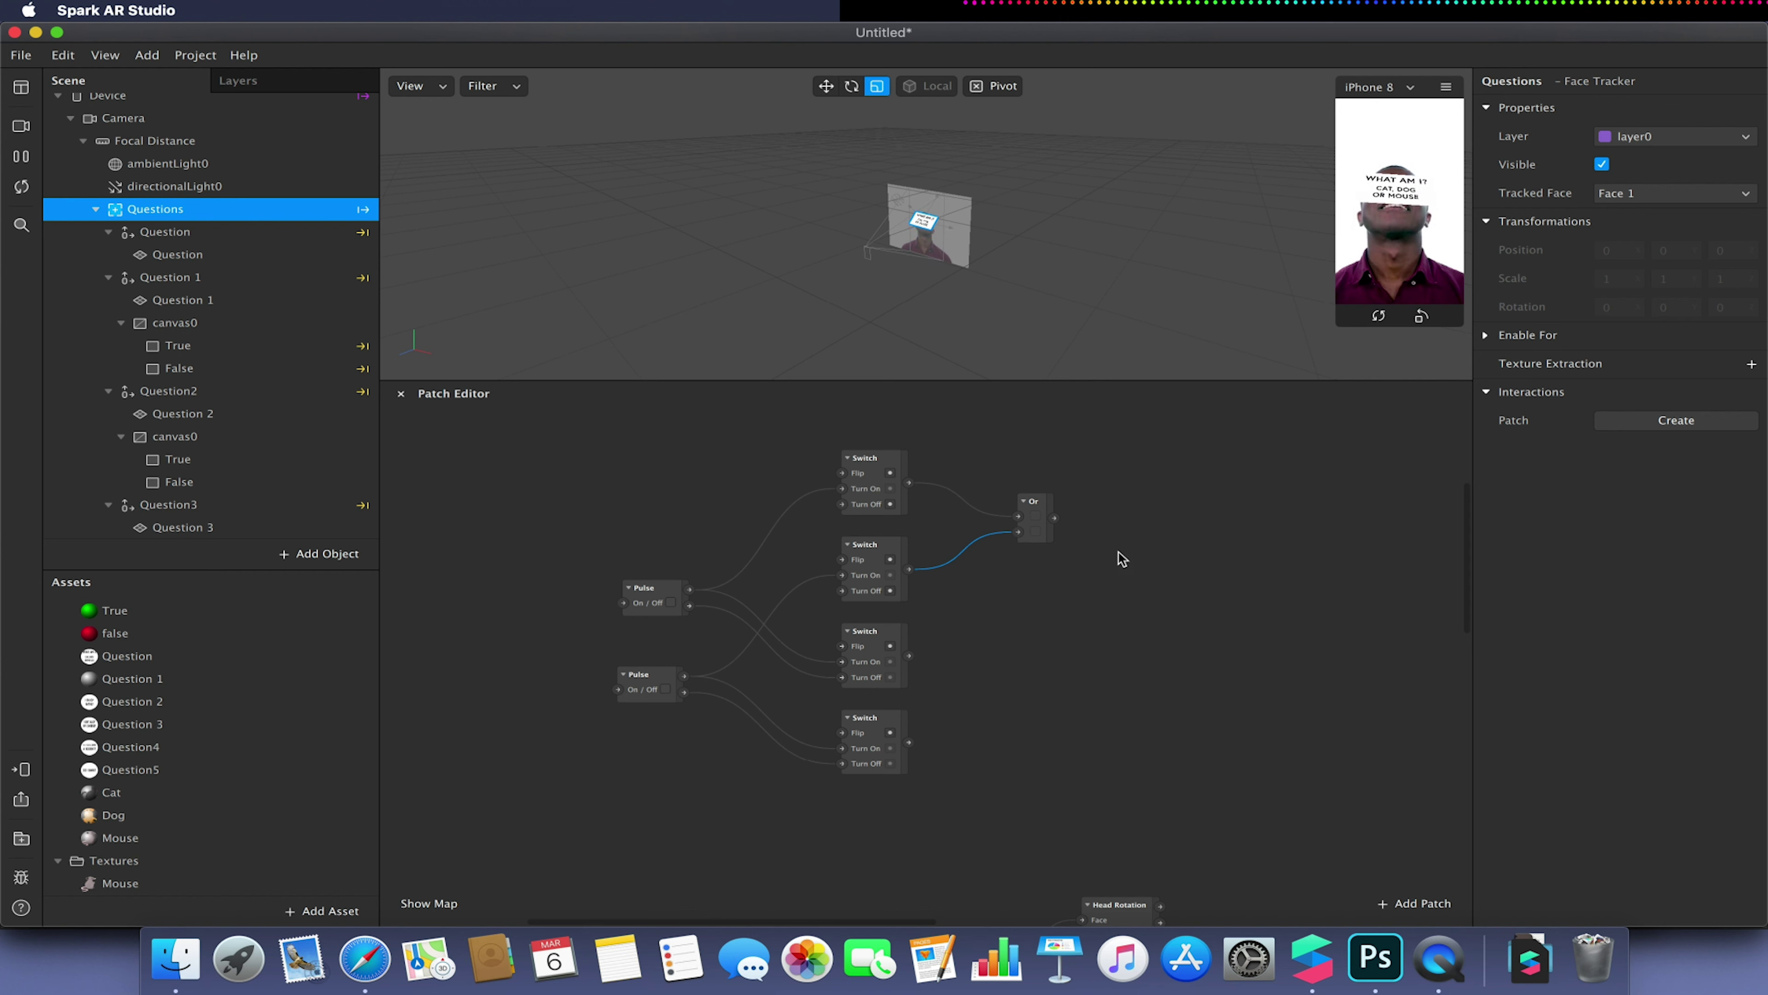
Add an And patch fed by the Or patch's output
double_click(1145, 523)
type("and")
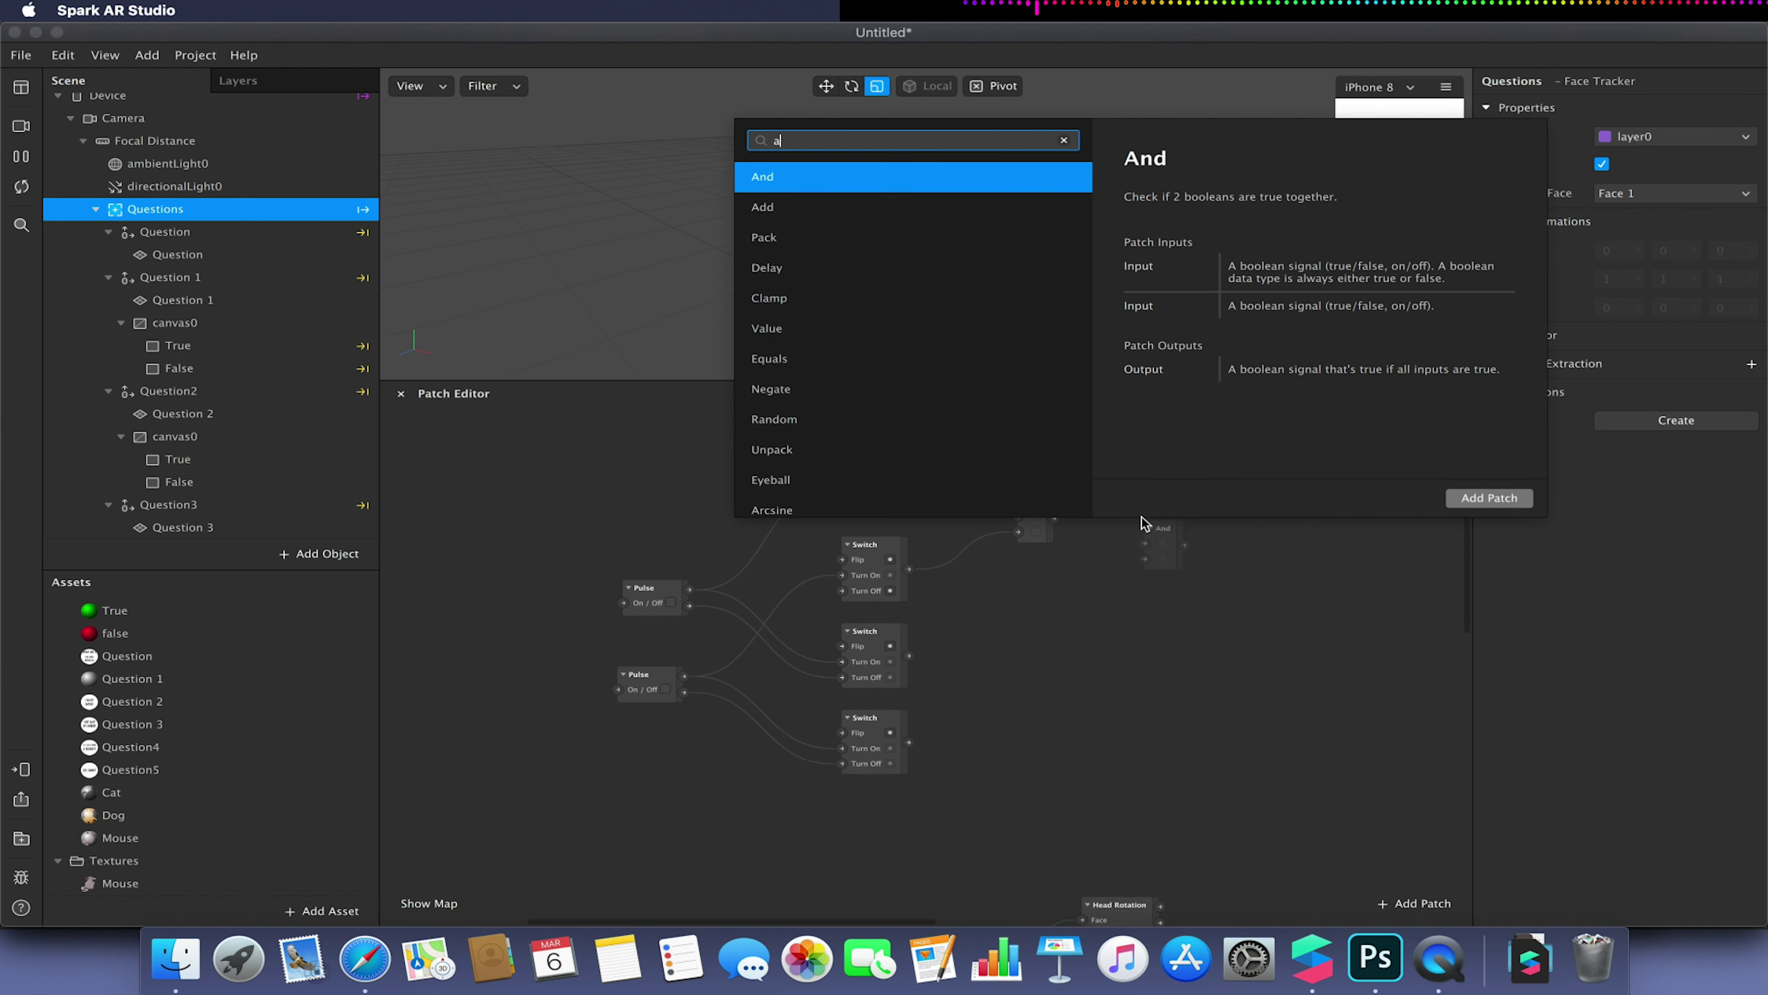
left_click(1511, 498)
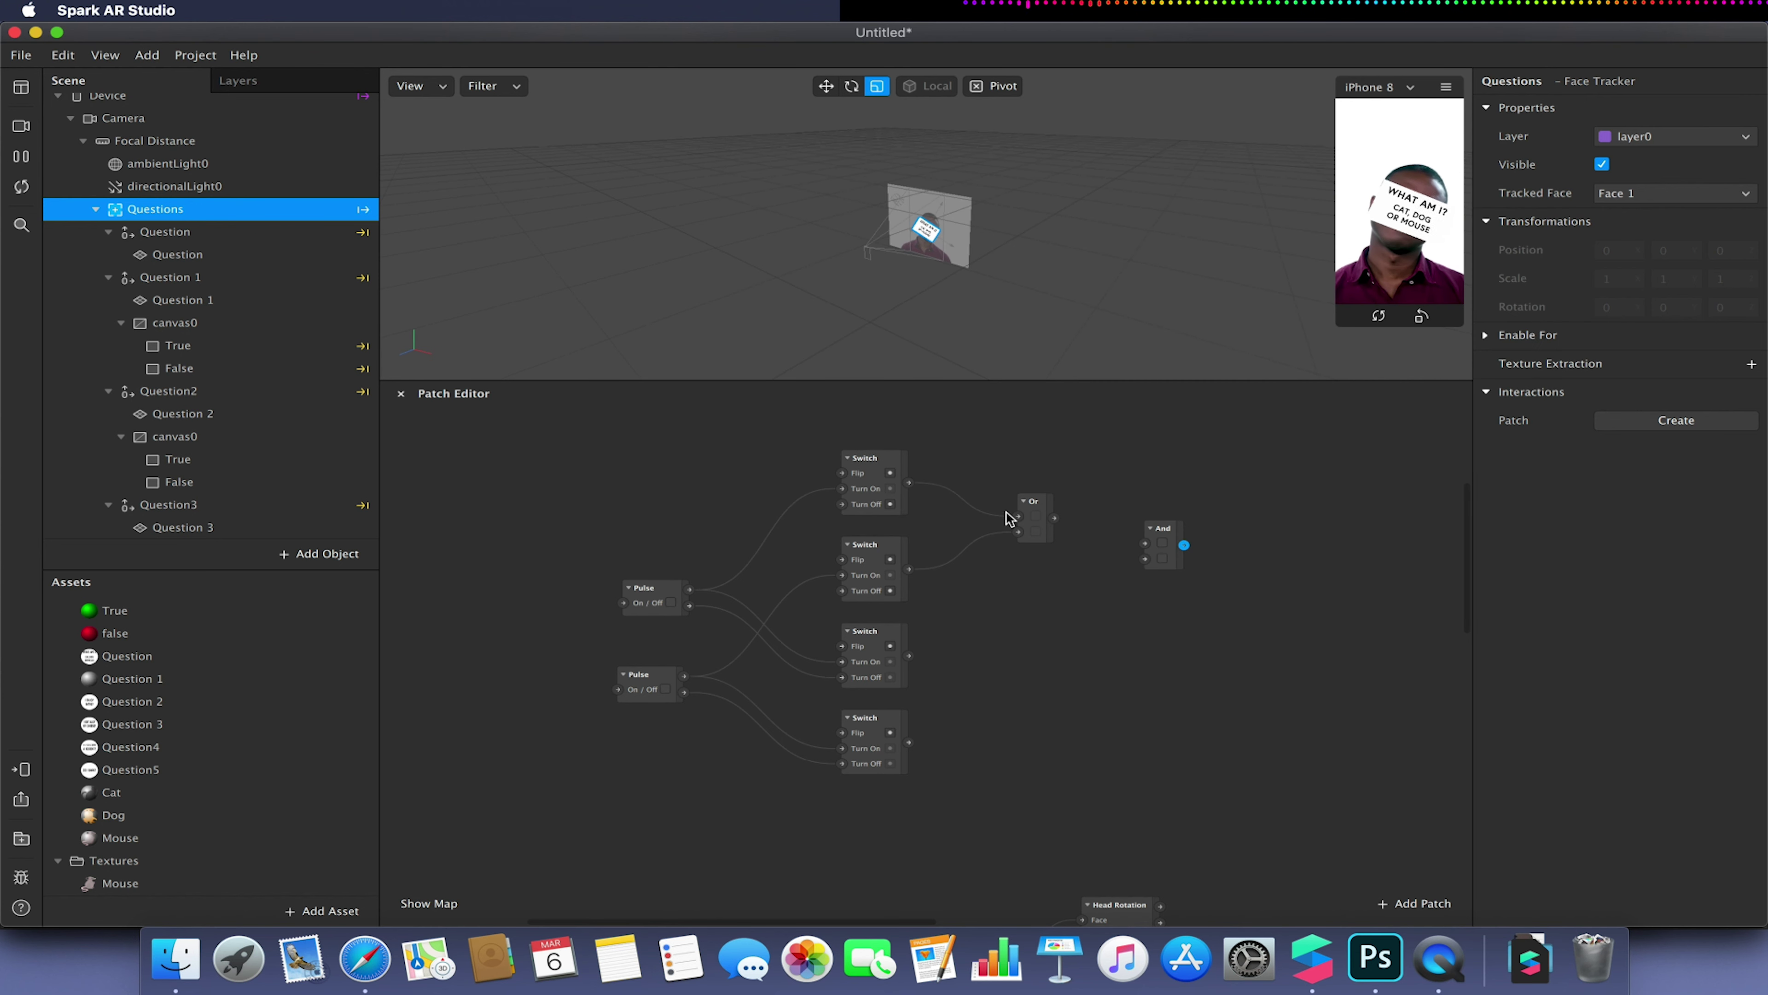
left_click_drag(1054, 517, 1143, 548)
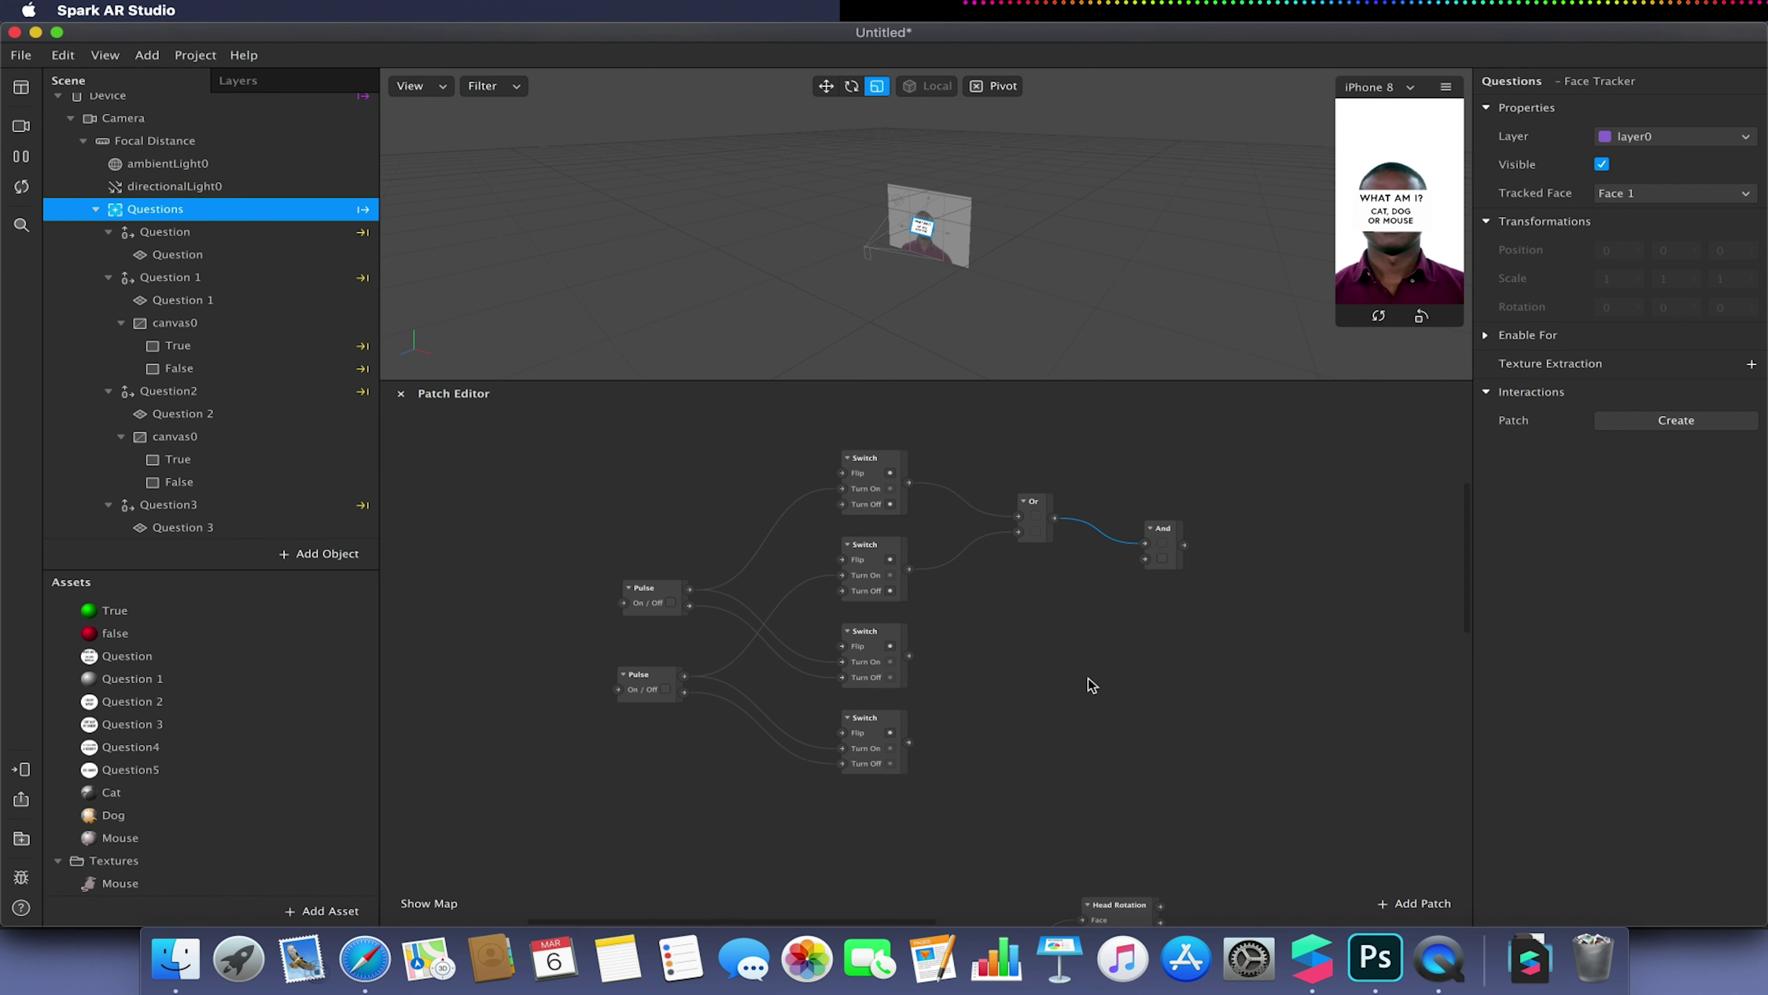
left_click(1040, 691)
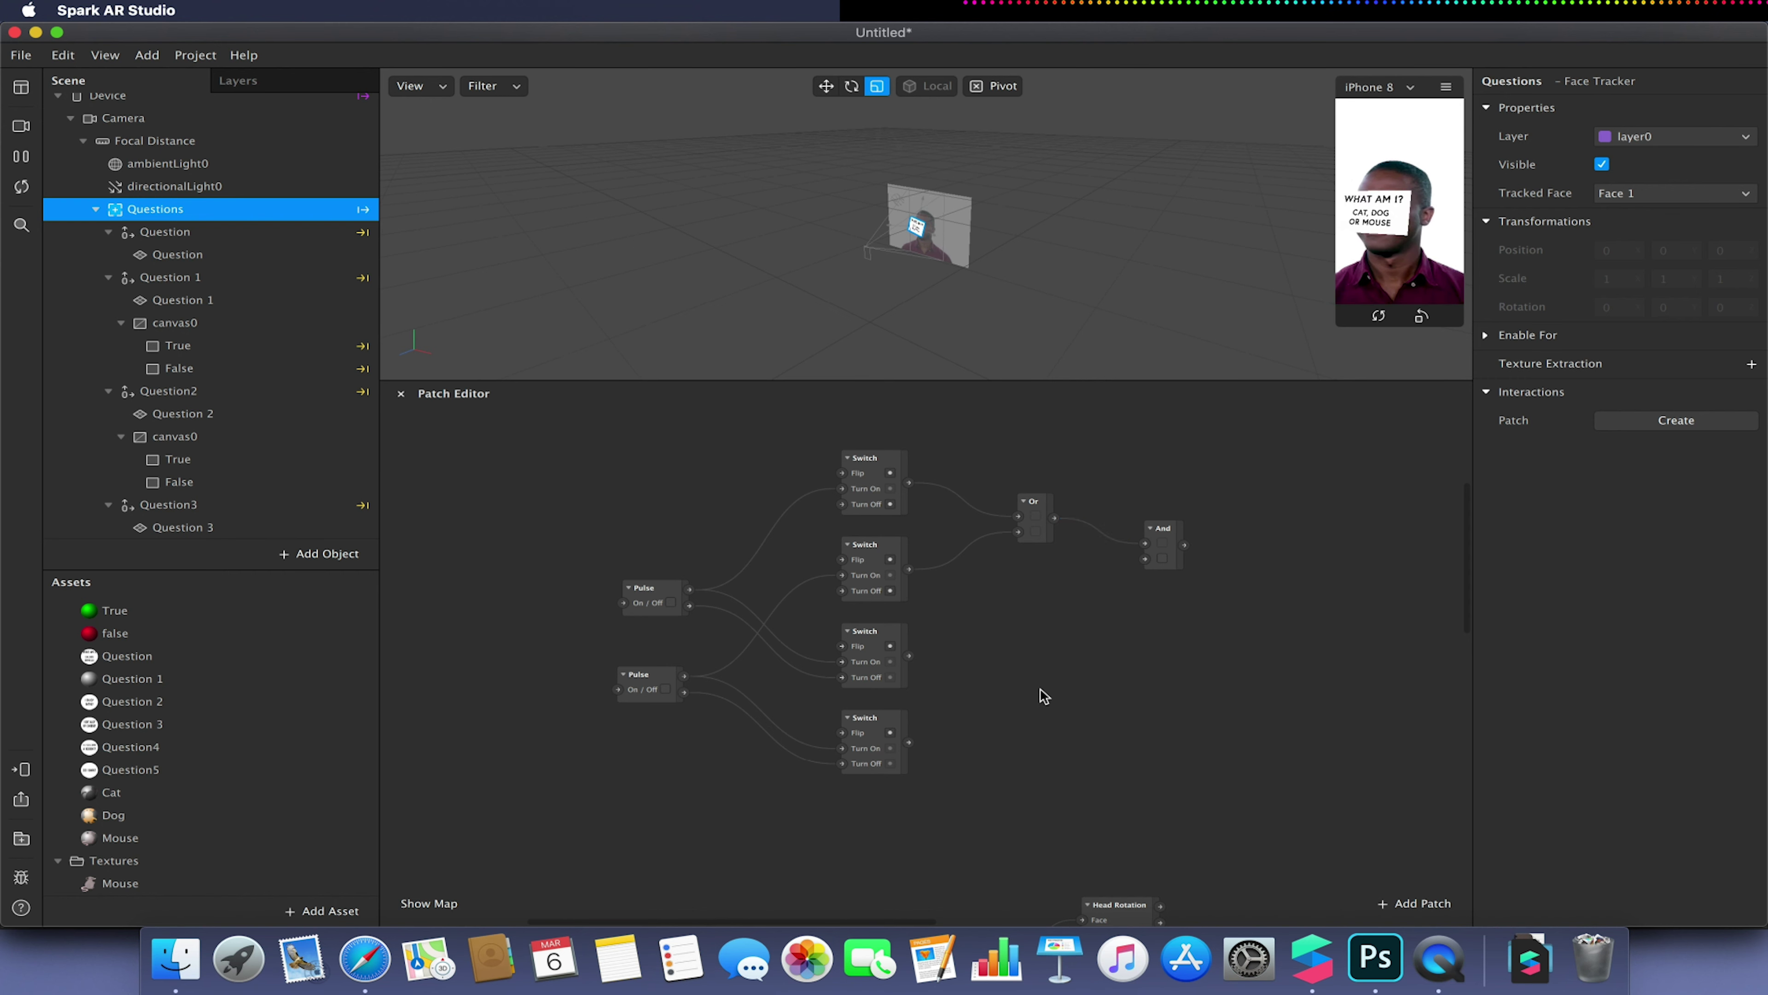
Duplicate the And patch twice and feed the third and fourth Switch outputs into the copies
left_click(1166, 540)
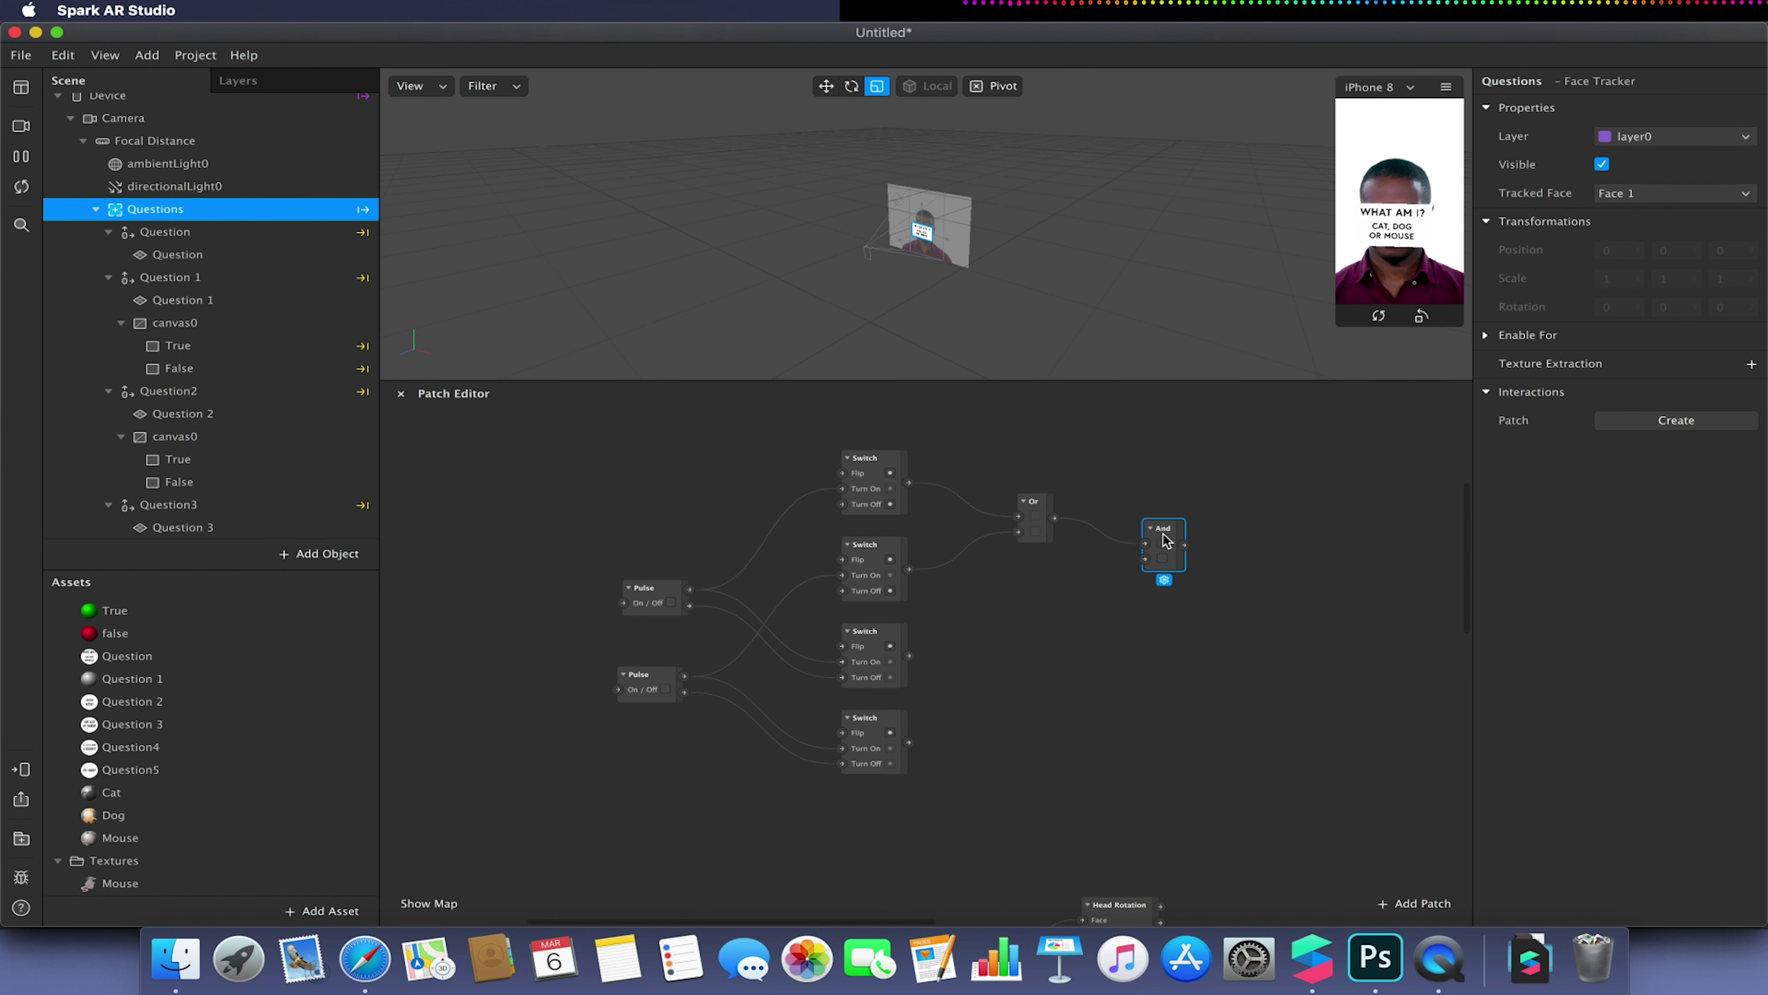
key("super+d")
left_click_drag(1178, 555, 1035, 565)
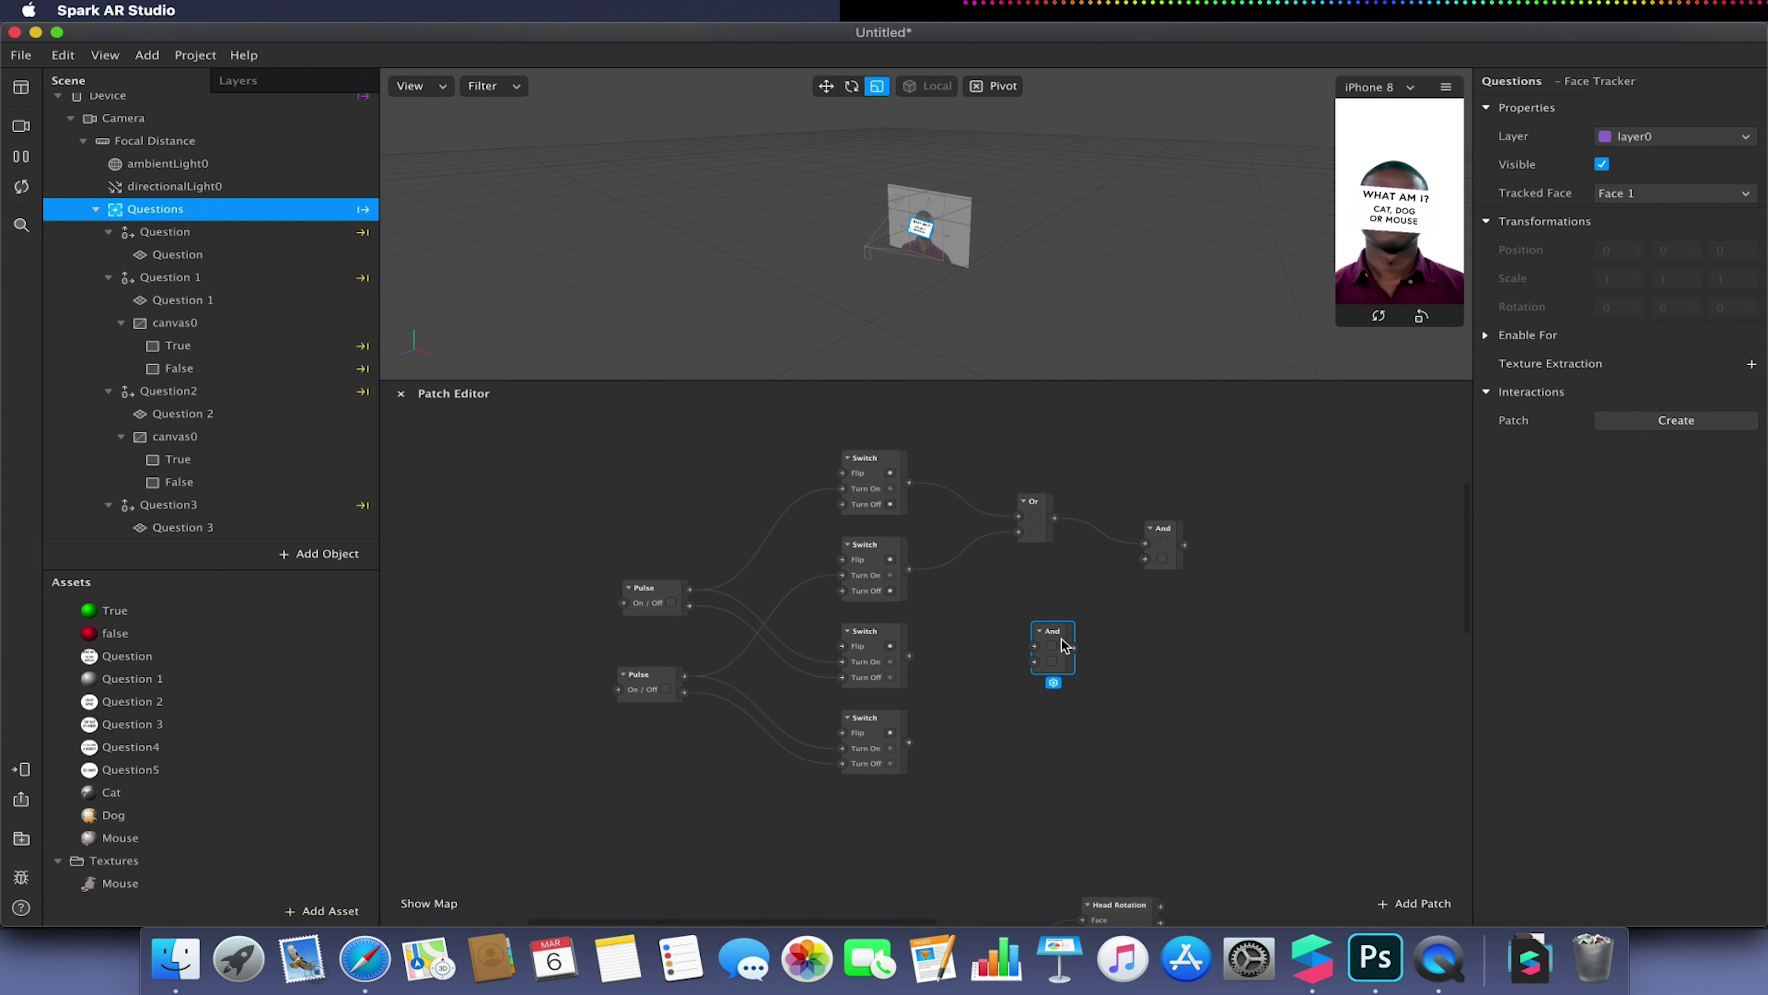
key("super+d")
left_click_drag(1063, 646, 1056, 723)
left_click(988, 672)
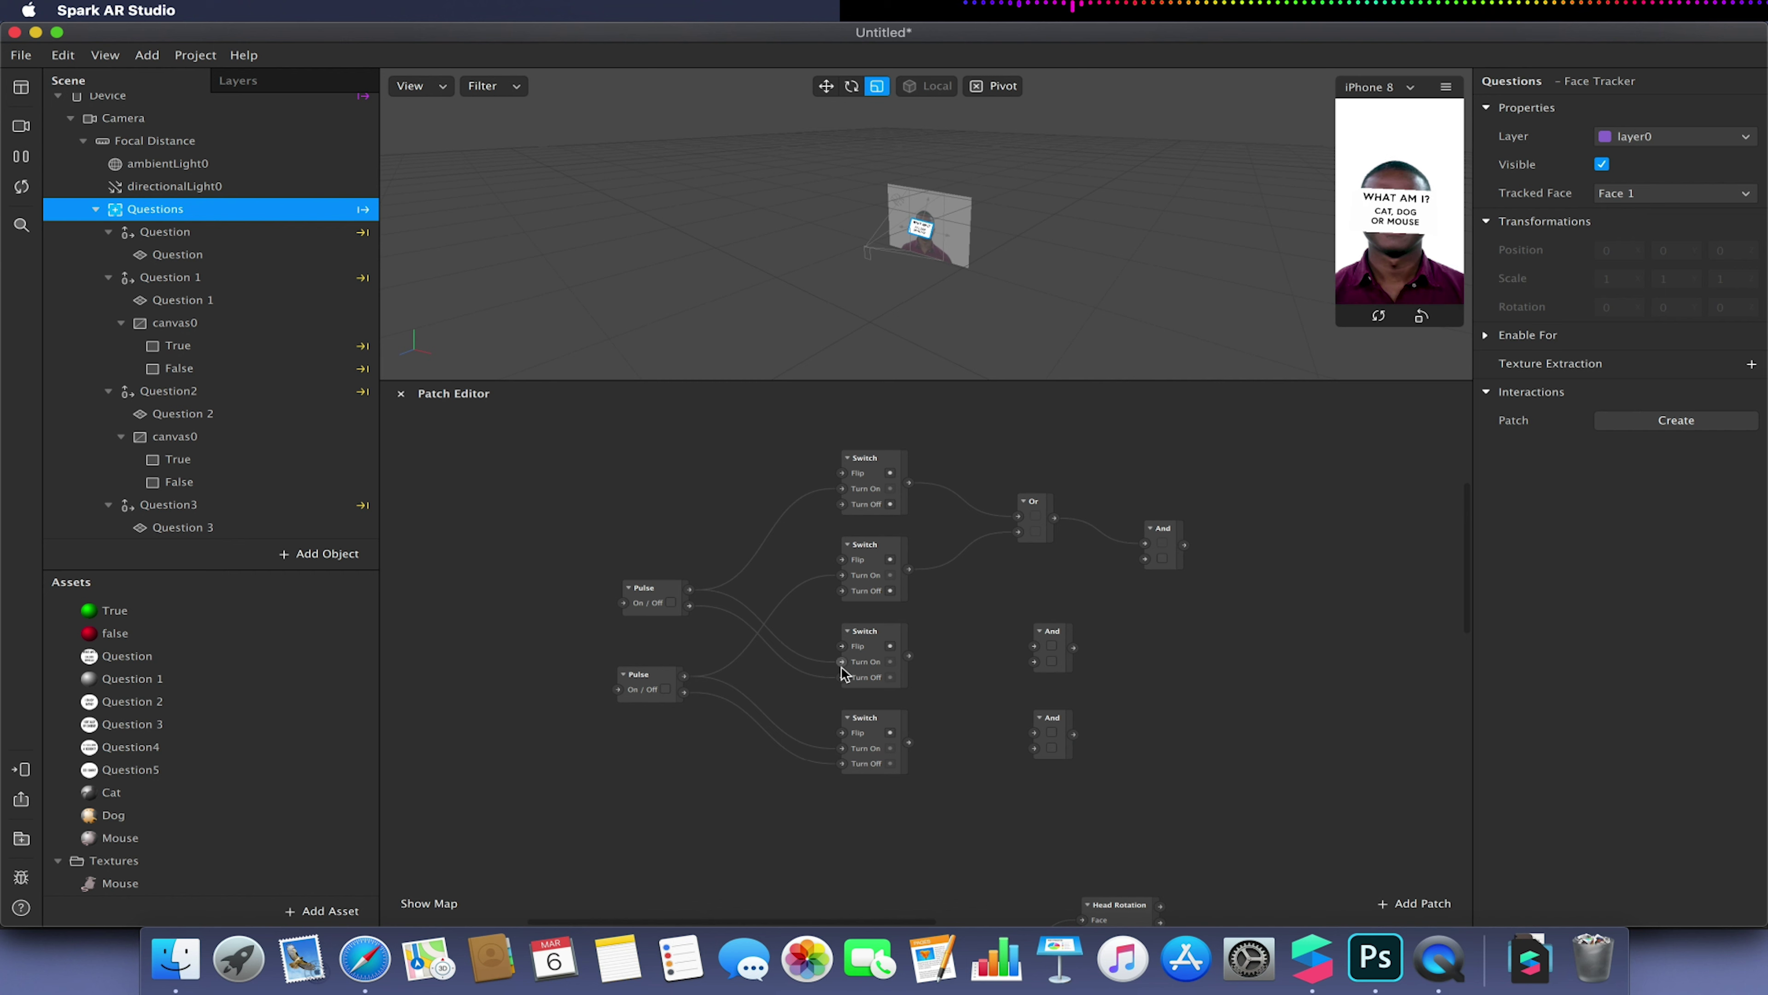
left_click_drag(909, 656, 1034, 661)
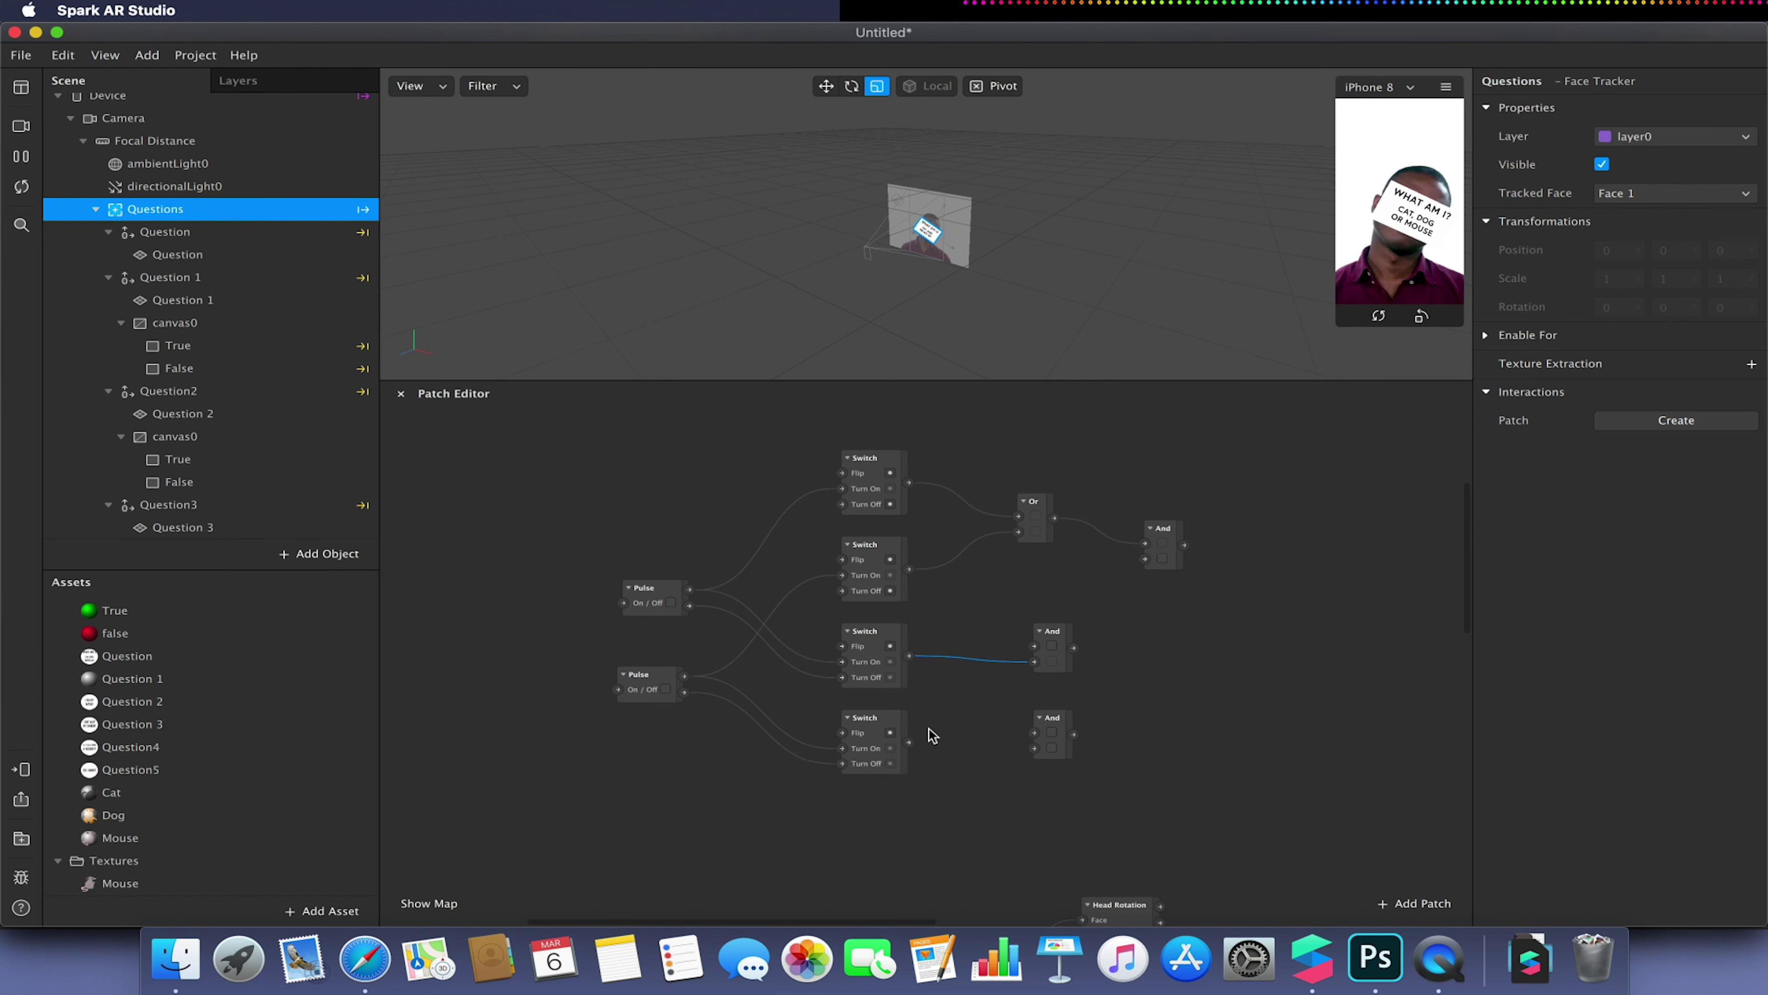
left_click(882, 718)
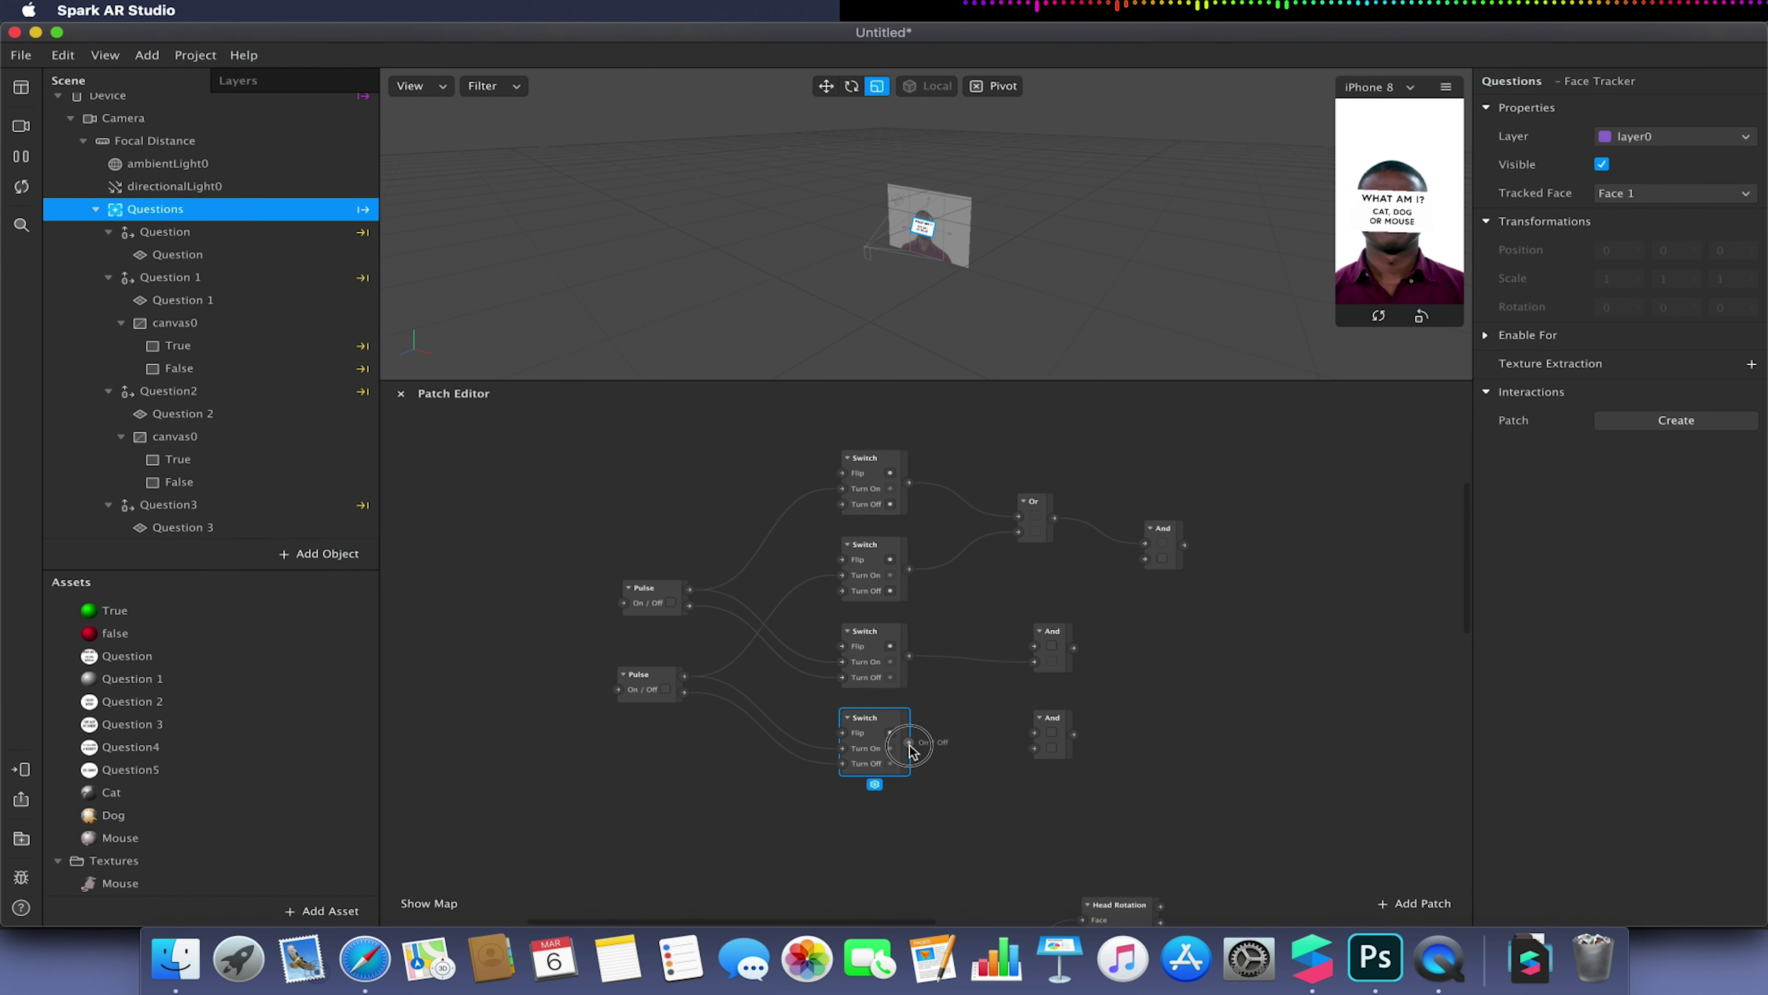
left_click_drag(908, 742, 1034, 748)
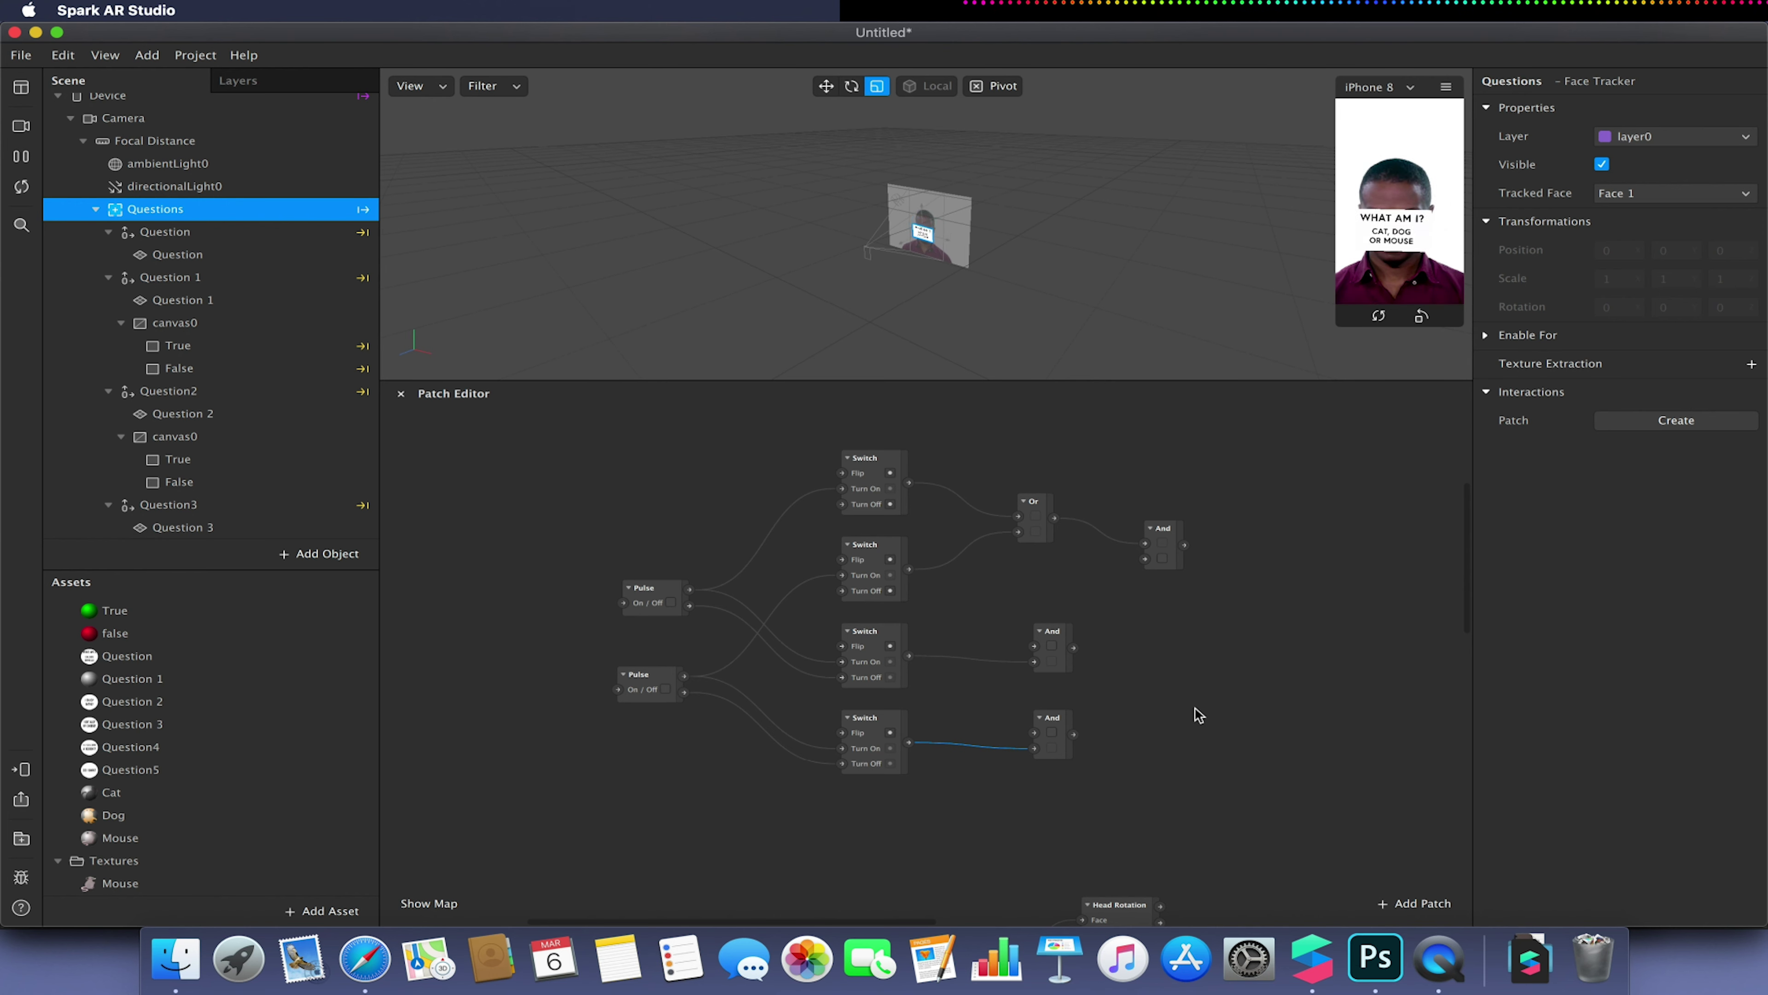
Add a Pulse patch driven by the middle And patch's output
right_click(1164, 658)
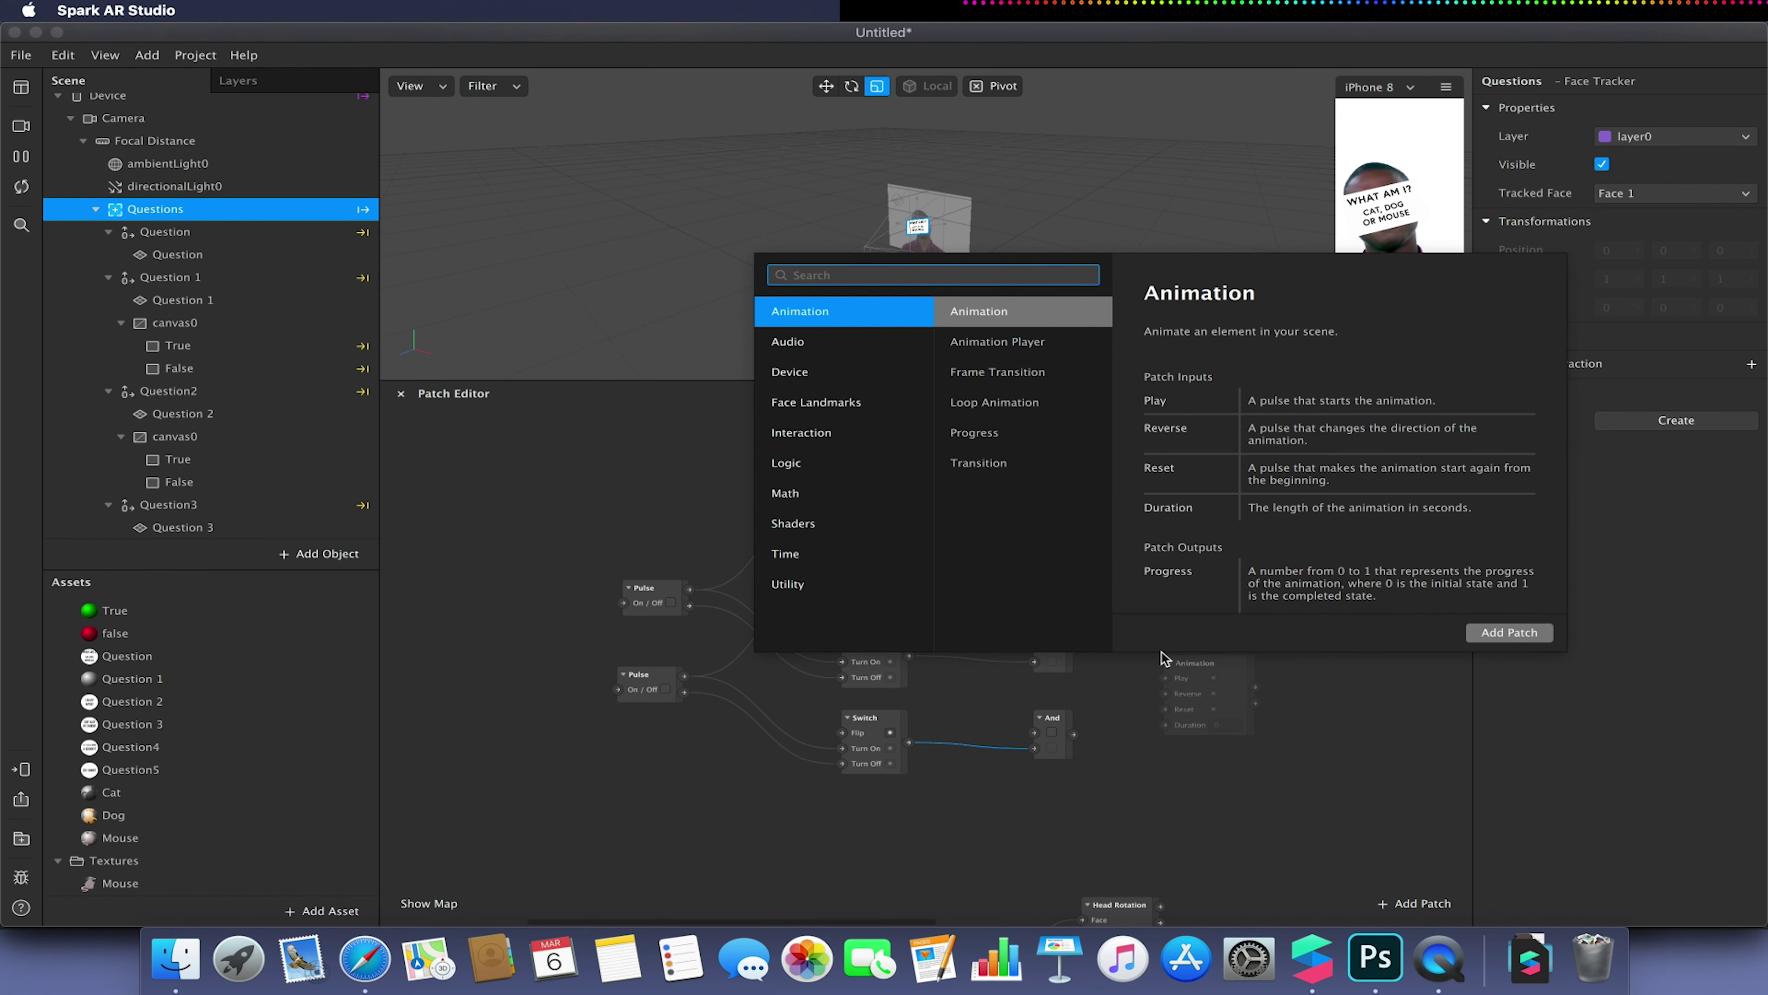
type("pulse")
left_click(1510, 632)
left_click_drag(1074, 648, 1167, 678)
Copy the Pulse and connect the lower And patch's output to the copy
left_click(1201, 665)
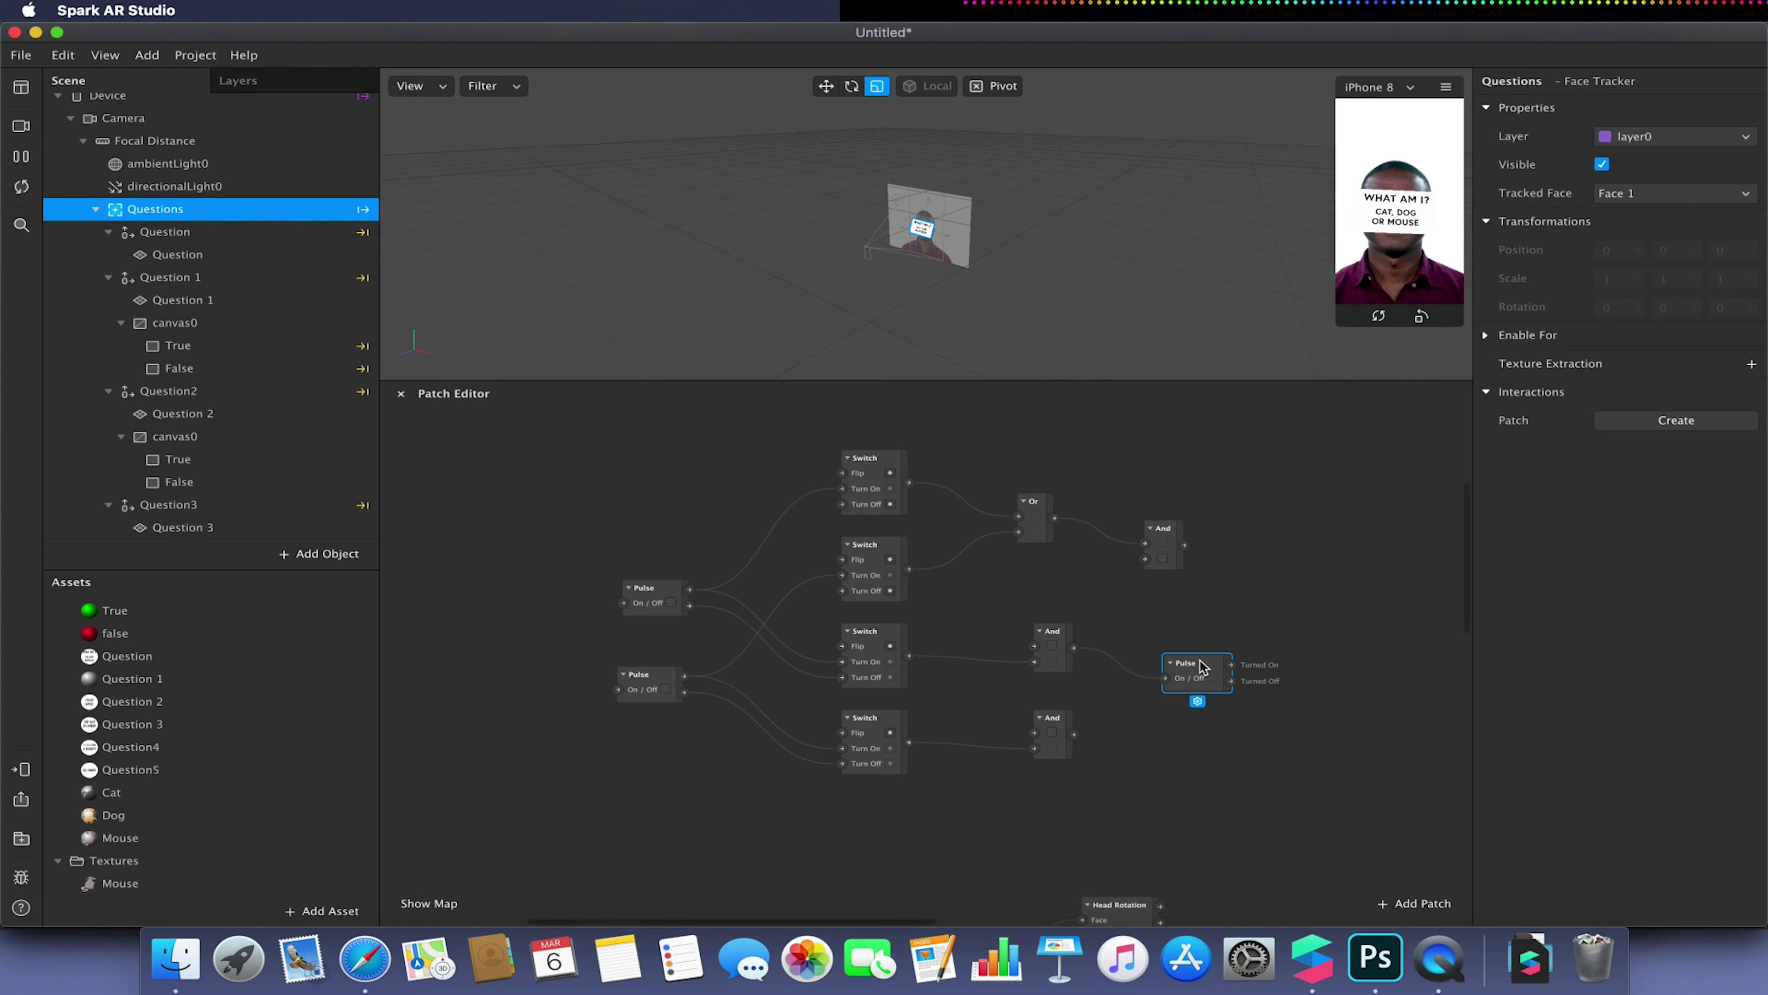
key("super+c")
key("super+v")
scroll(1211, 690, "left", 2)
left_click(1228, 707)
mouse_move(1228, 707)
left_mouse_down()
mouse_move(1194, 730)
mouse_move(1114, 724)
mouse_move(1207, 727)
left_mouse_up()
left_click(1208, 712)
left_click(1359, 647)
Add an Option Switch and wire the upper and lower Pulses' Turned On into Set to 1 and Set to 2
right_click(1359, 647)
type("optio")
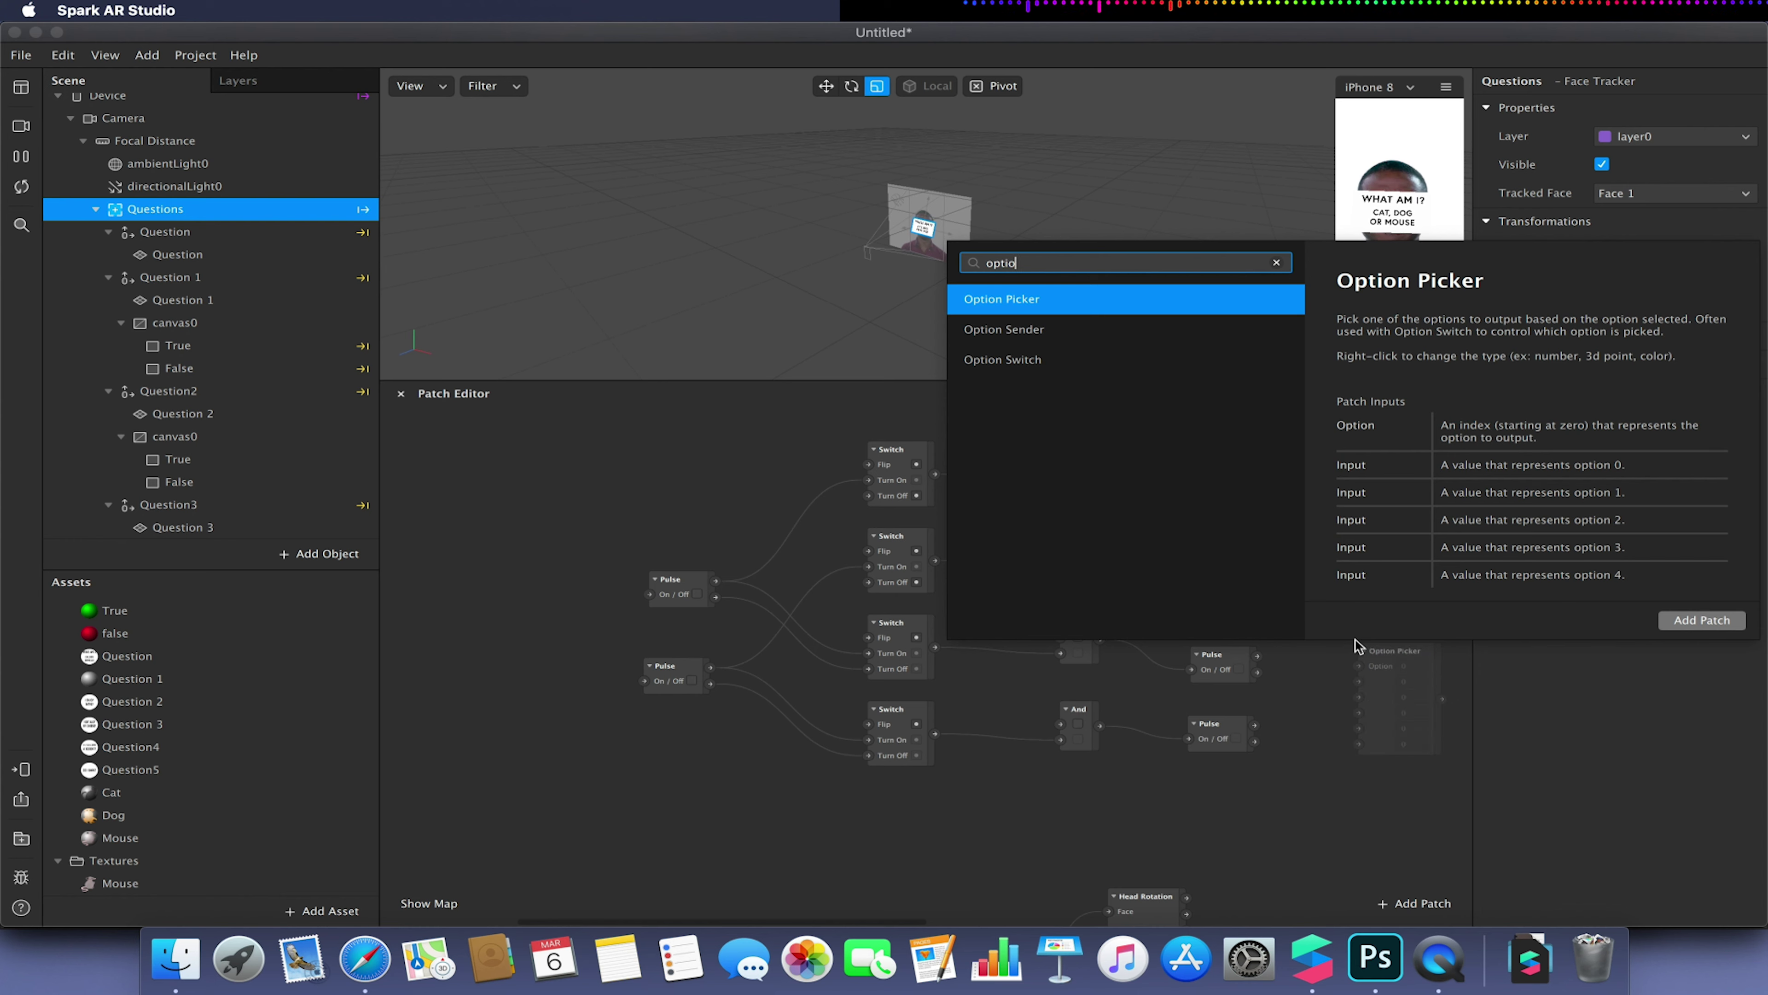
left_click(1156, 372)
left_click(1685, 620)
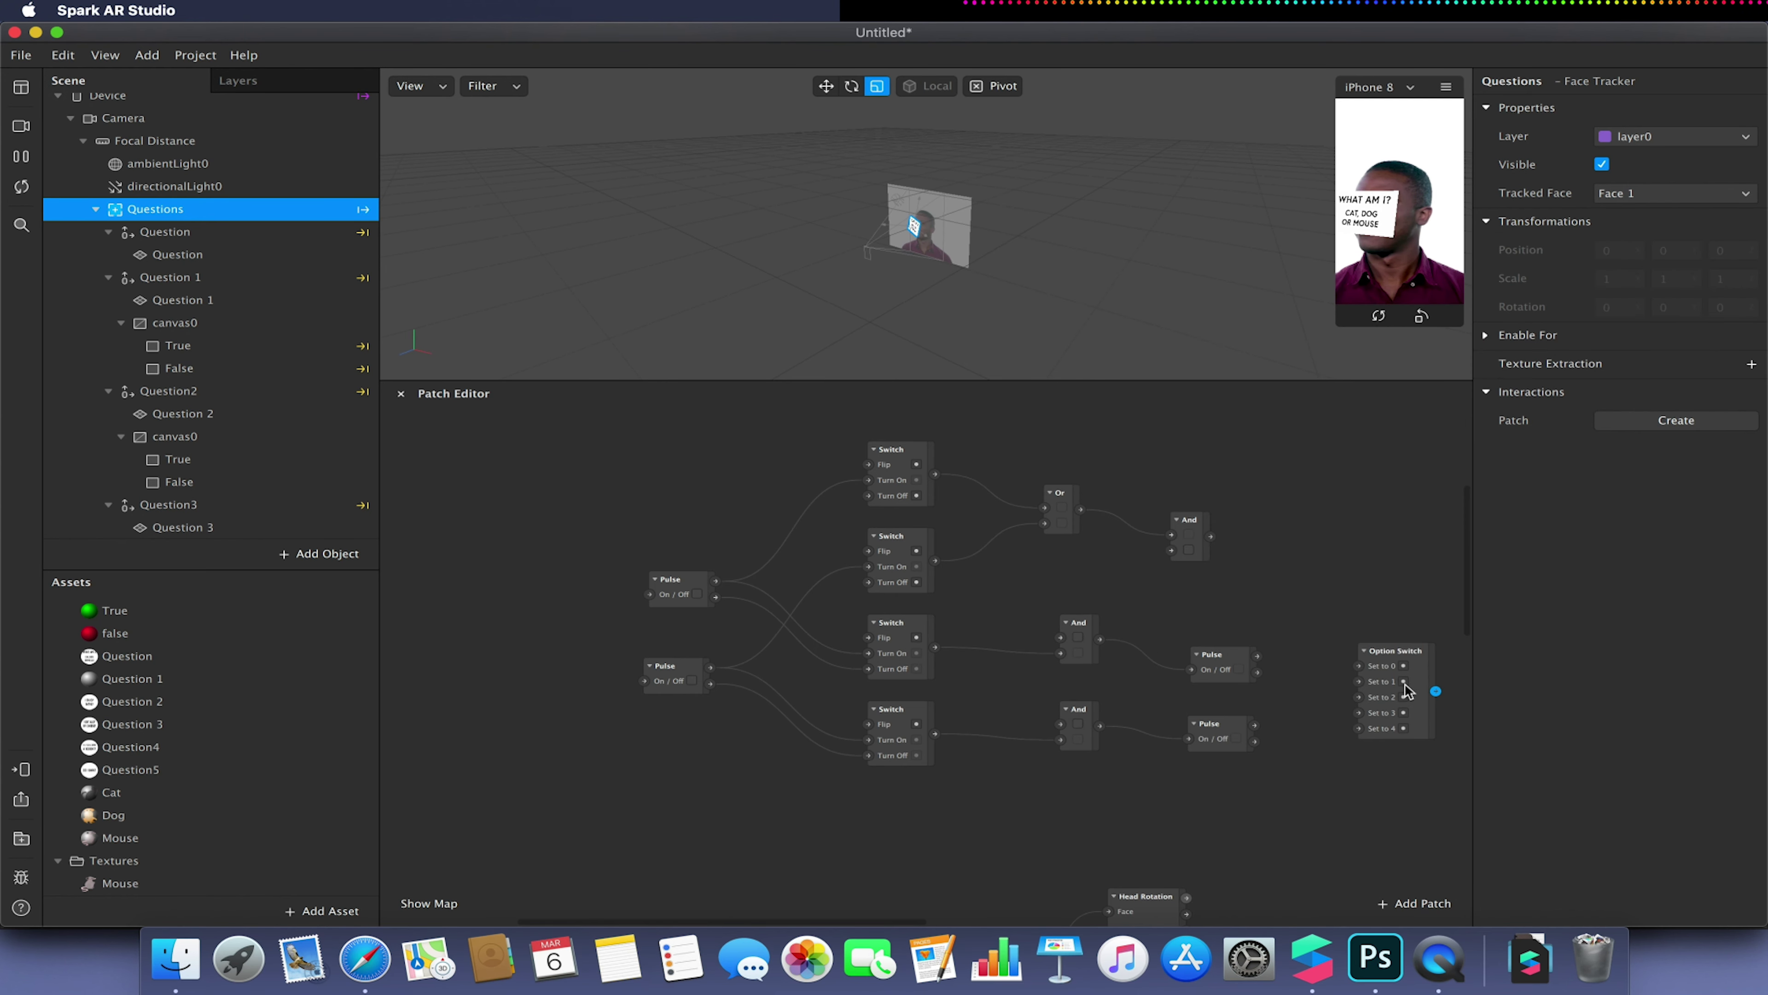
scroll(1383, 621, "right", 5)
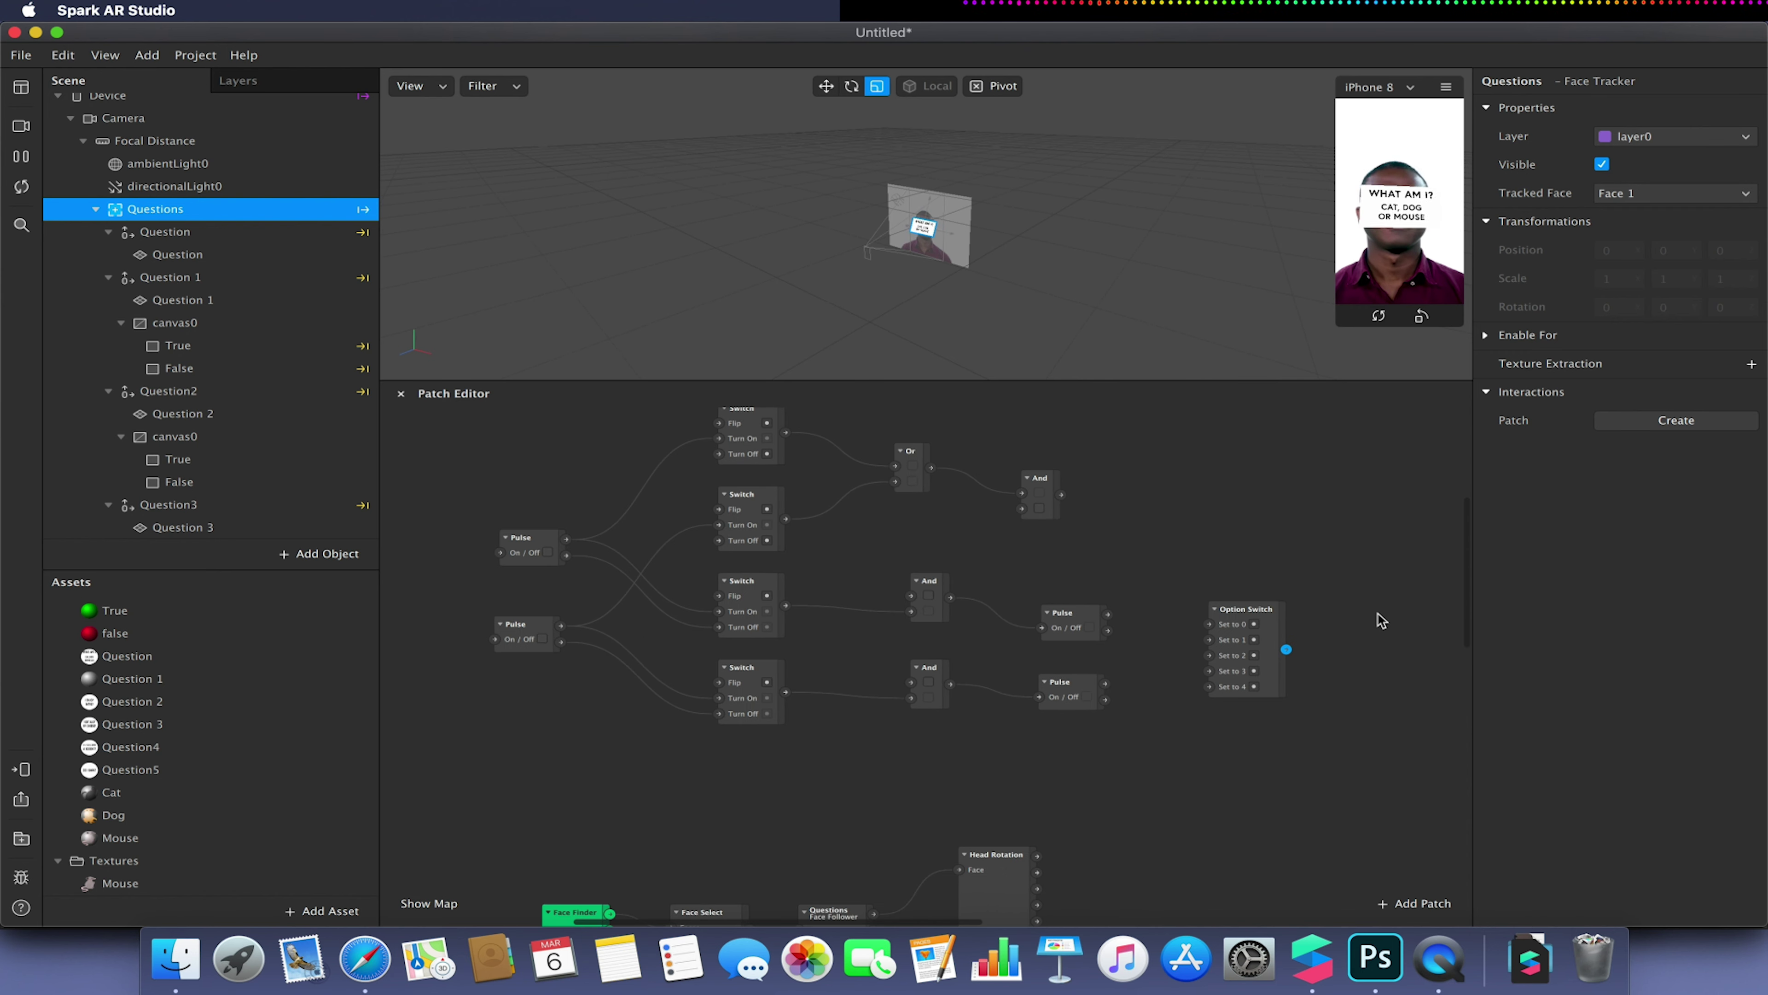
left_click_drag(1232, 610, 1182, 620)
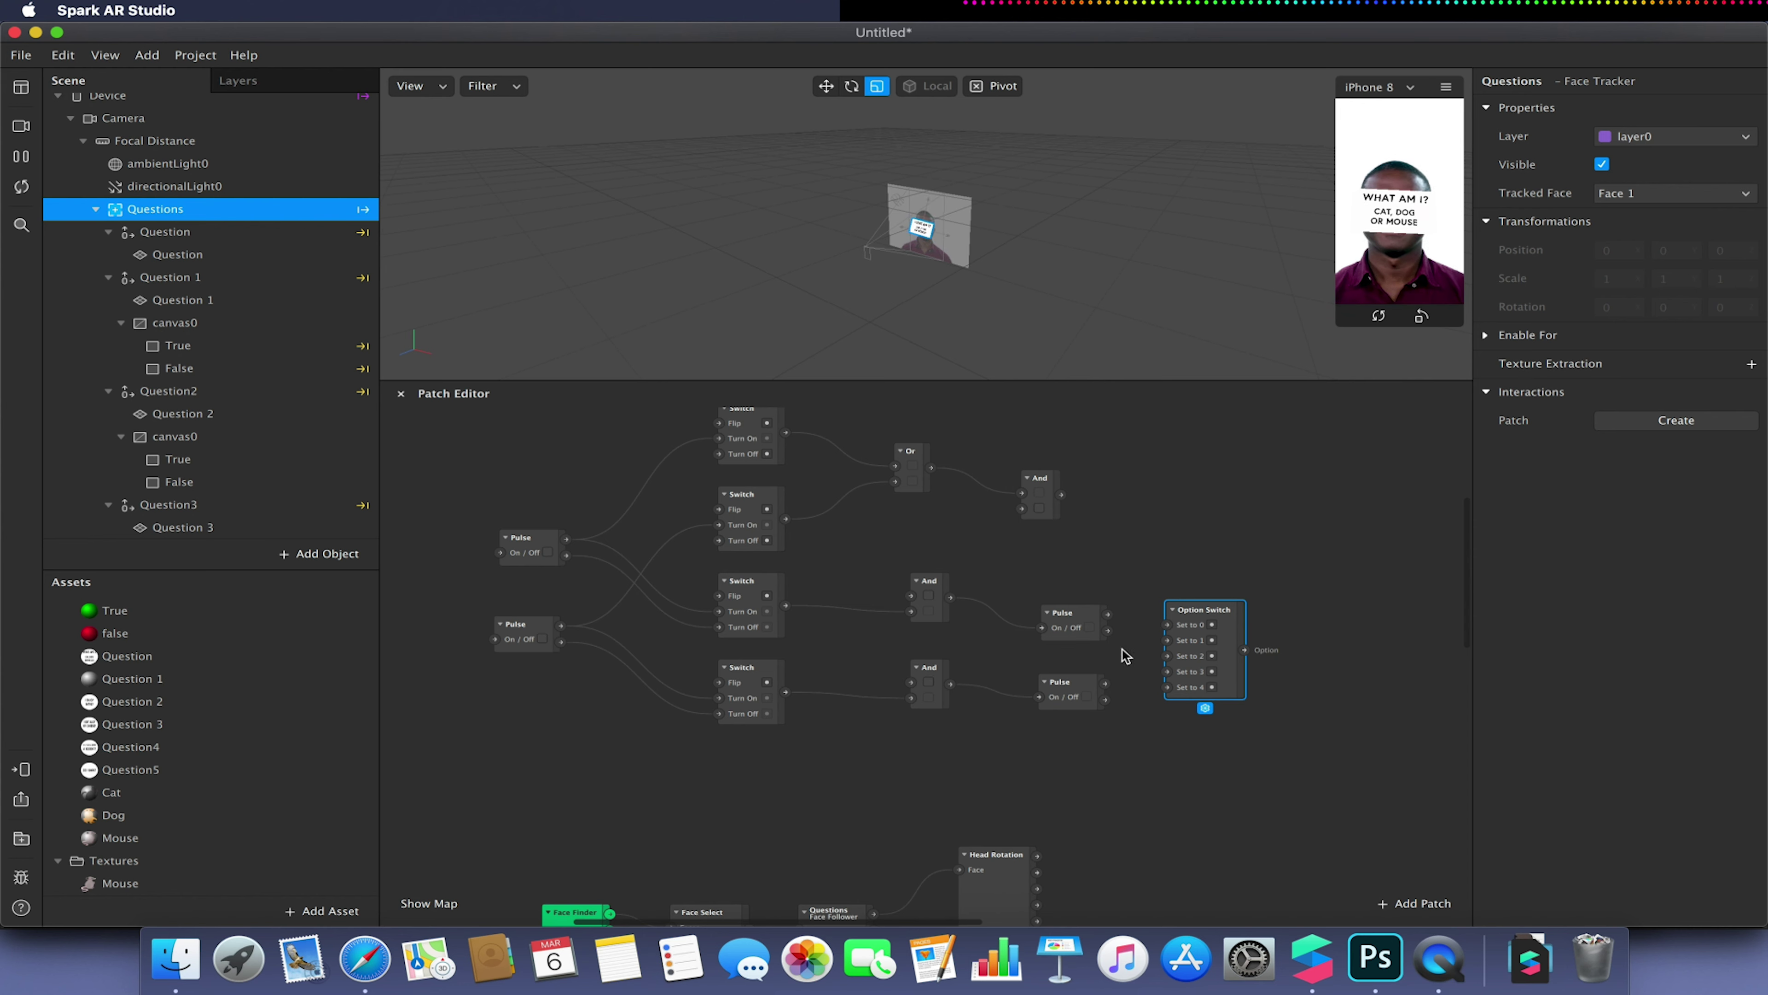
left_click(1109, 616)
left_click_drag(1112, 620, 1171, 643)
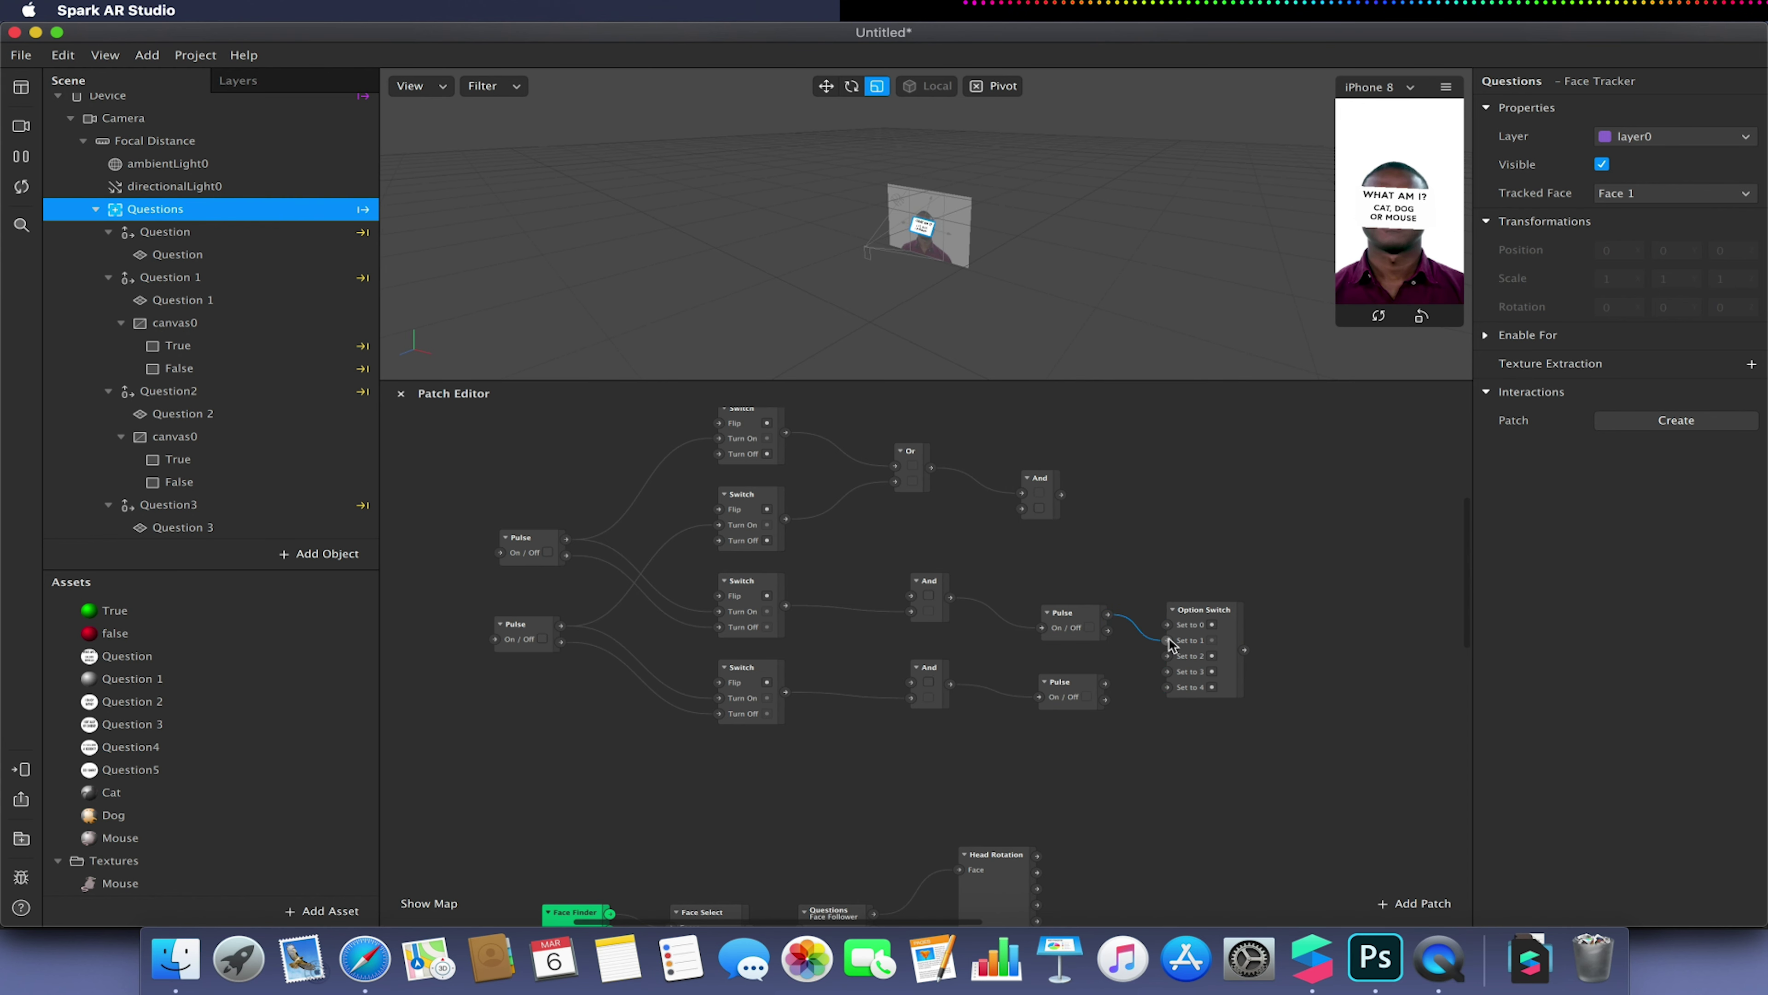
left_click(1078, 688)
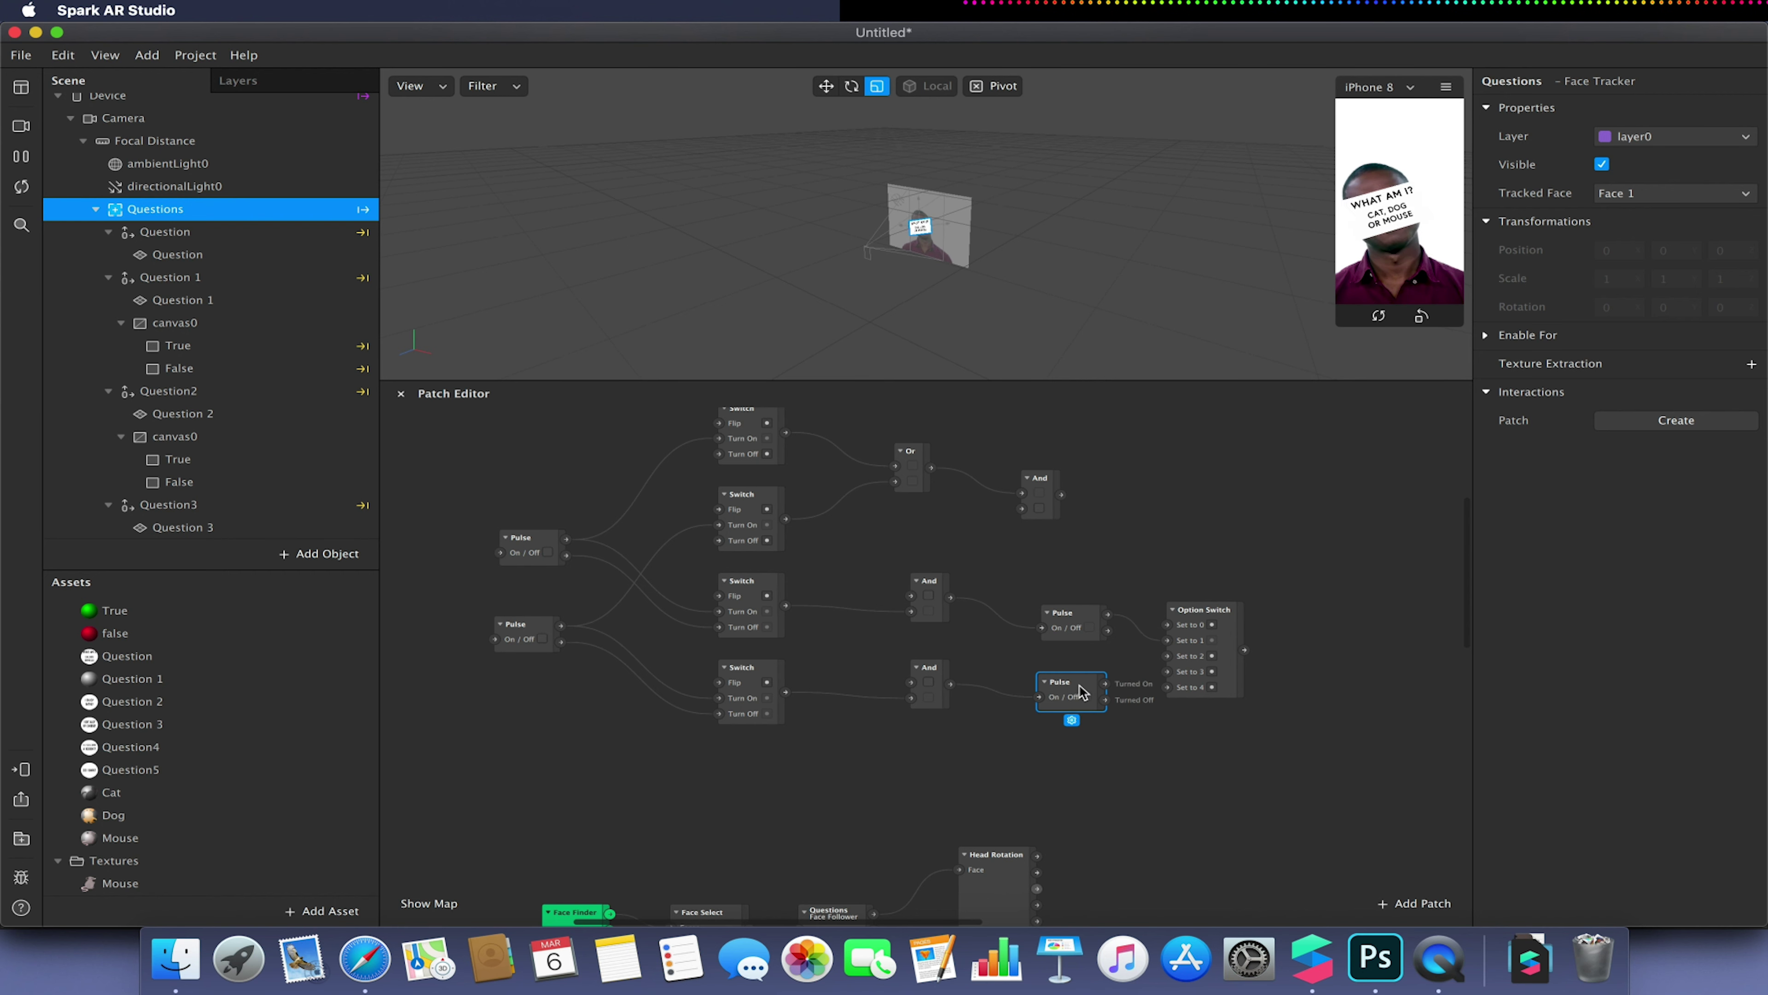
left_click_drag(1105, 683, 1166, 658)
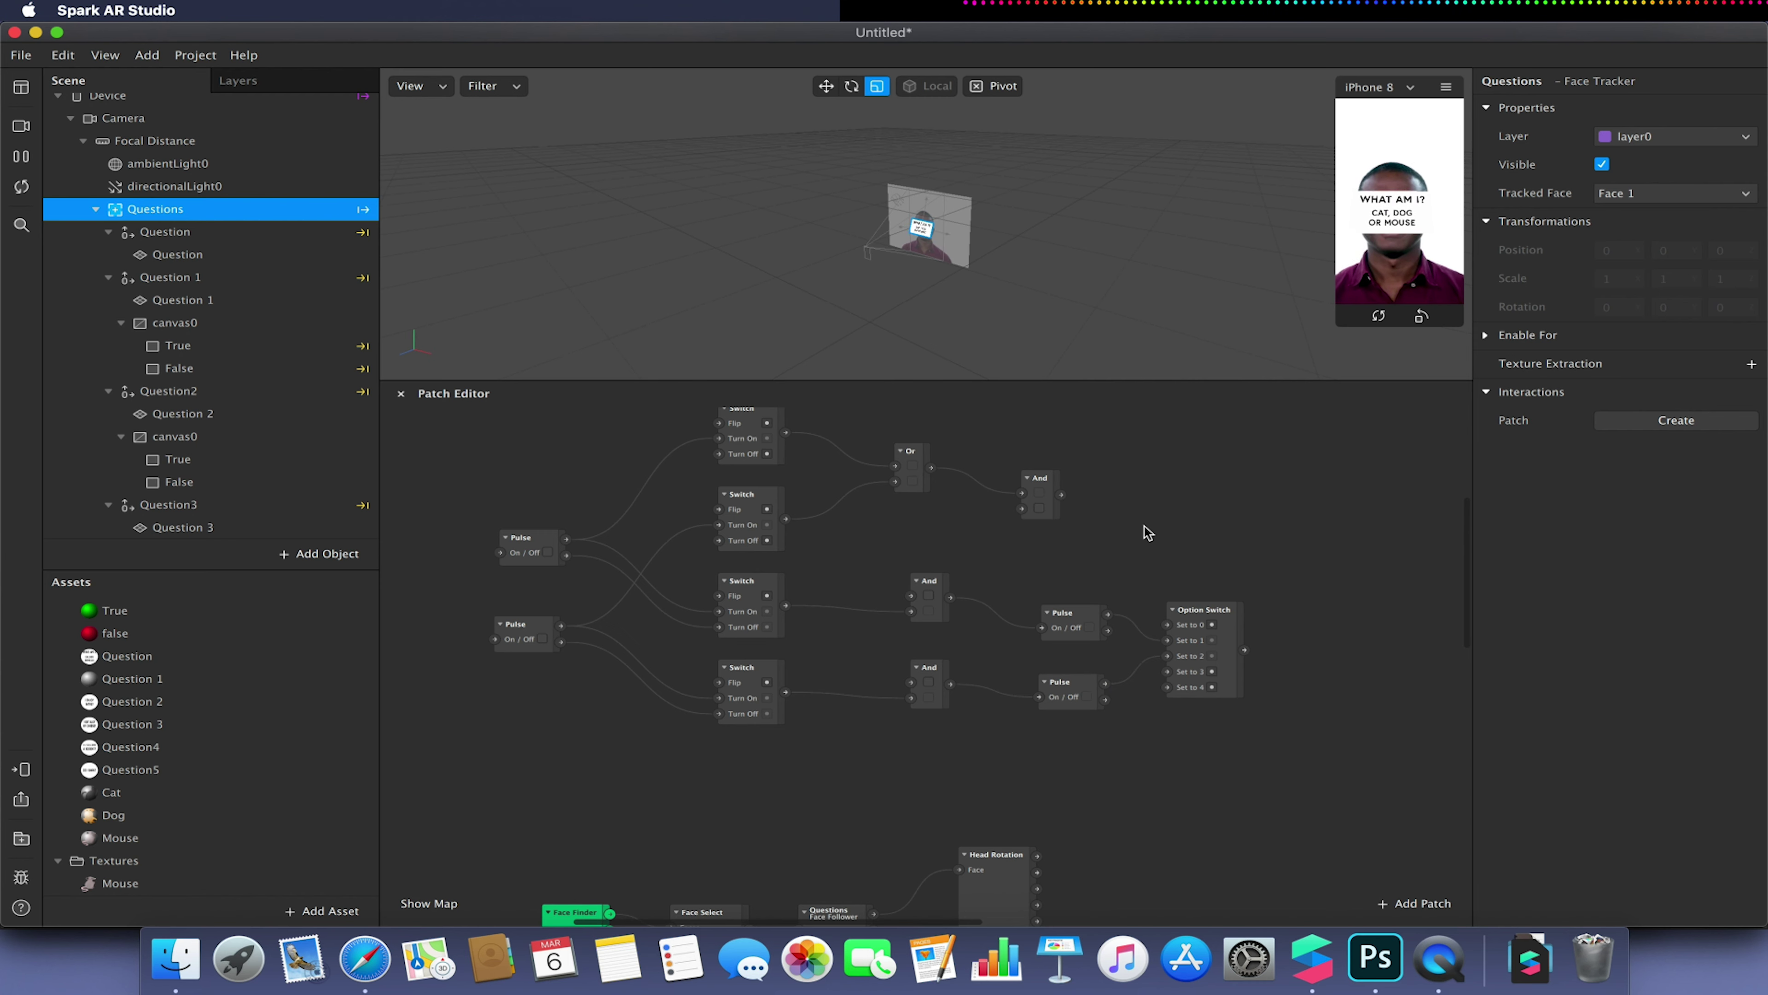
Add a new Pulse patch to the graph
right_click(1107, 480)
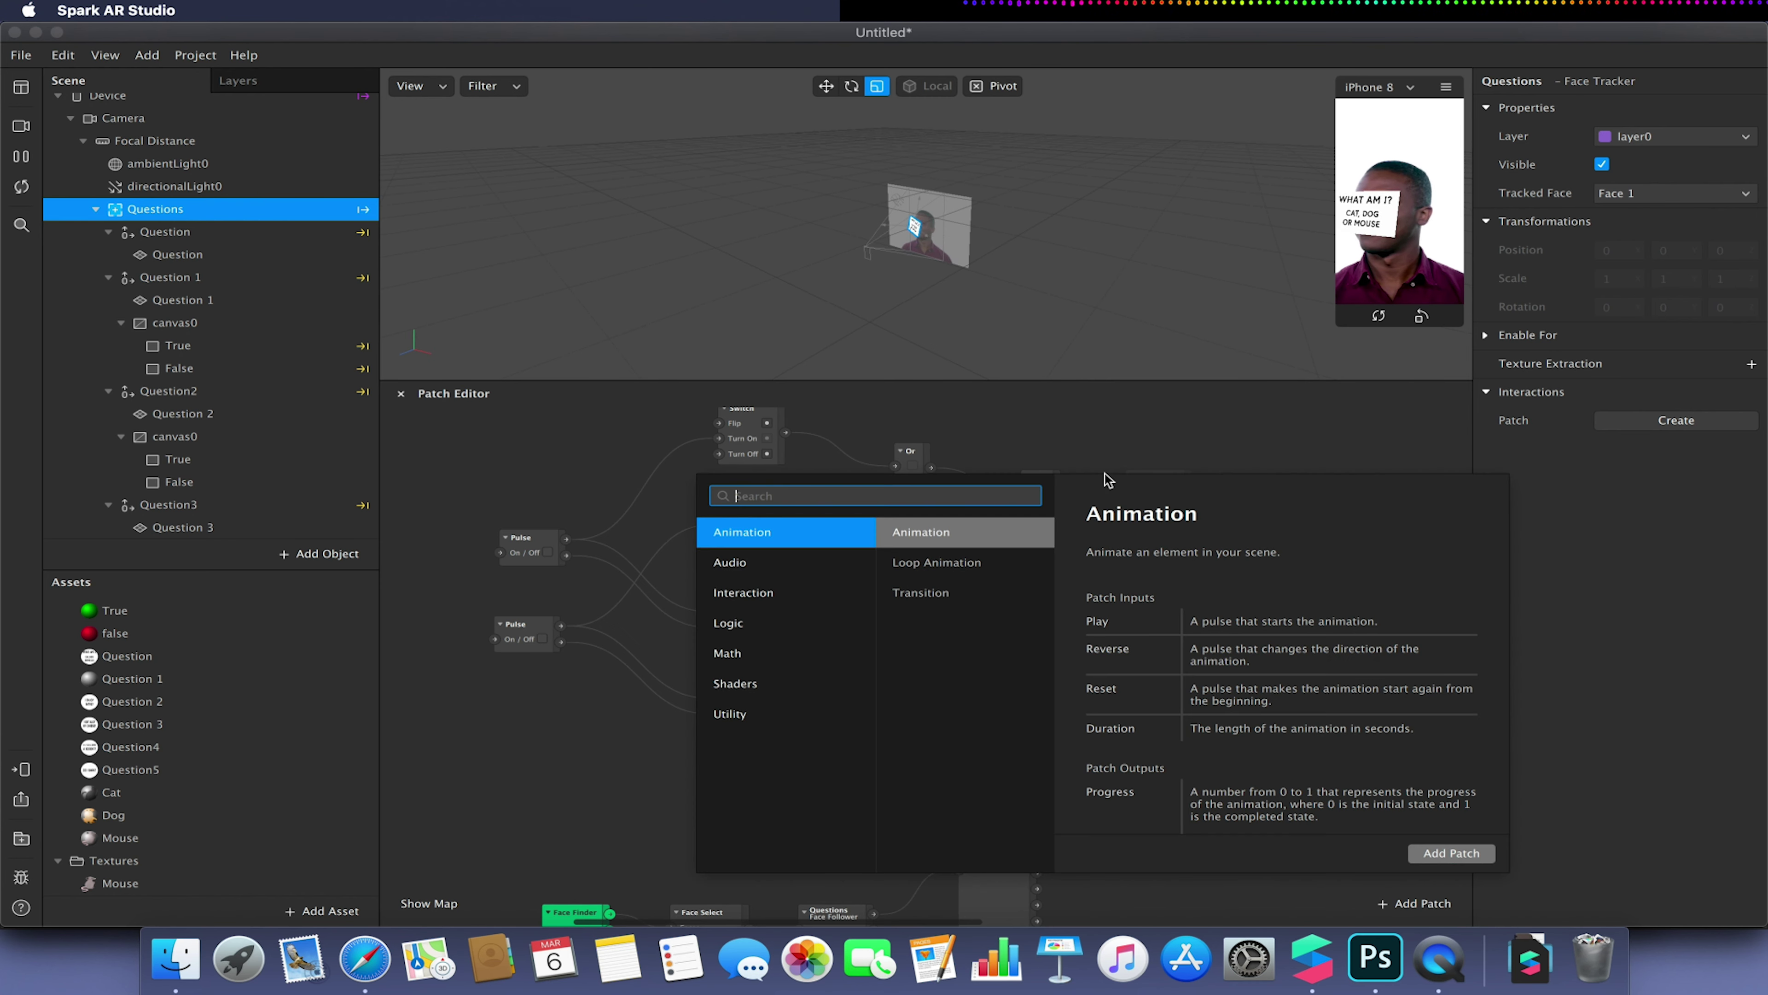
type("pulse")
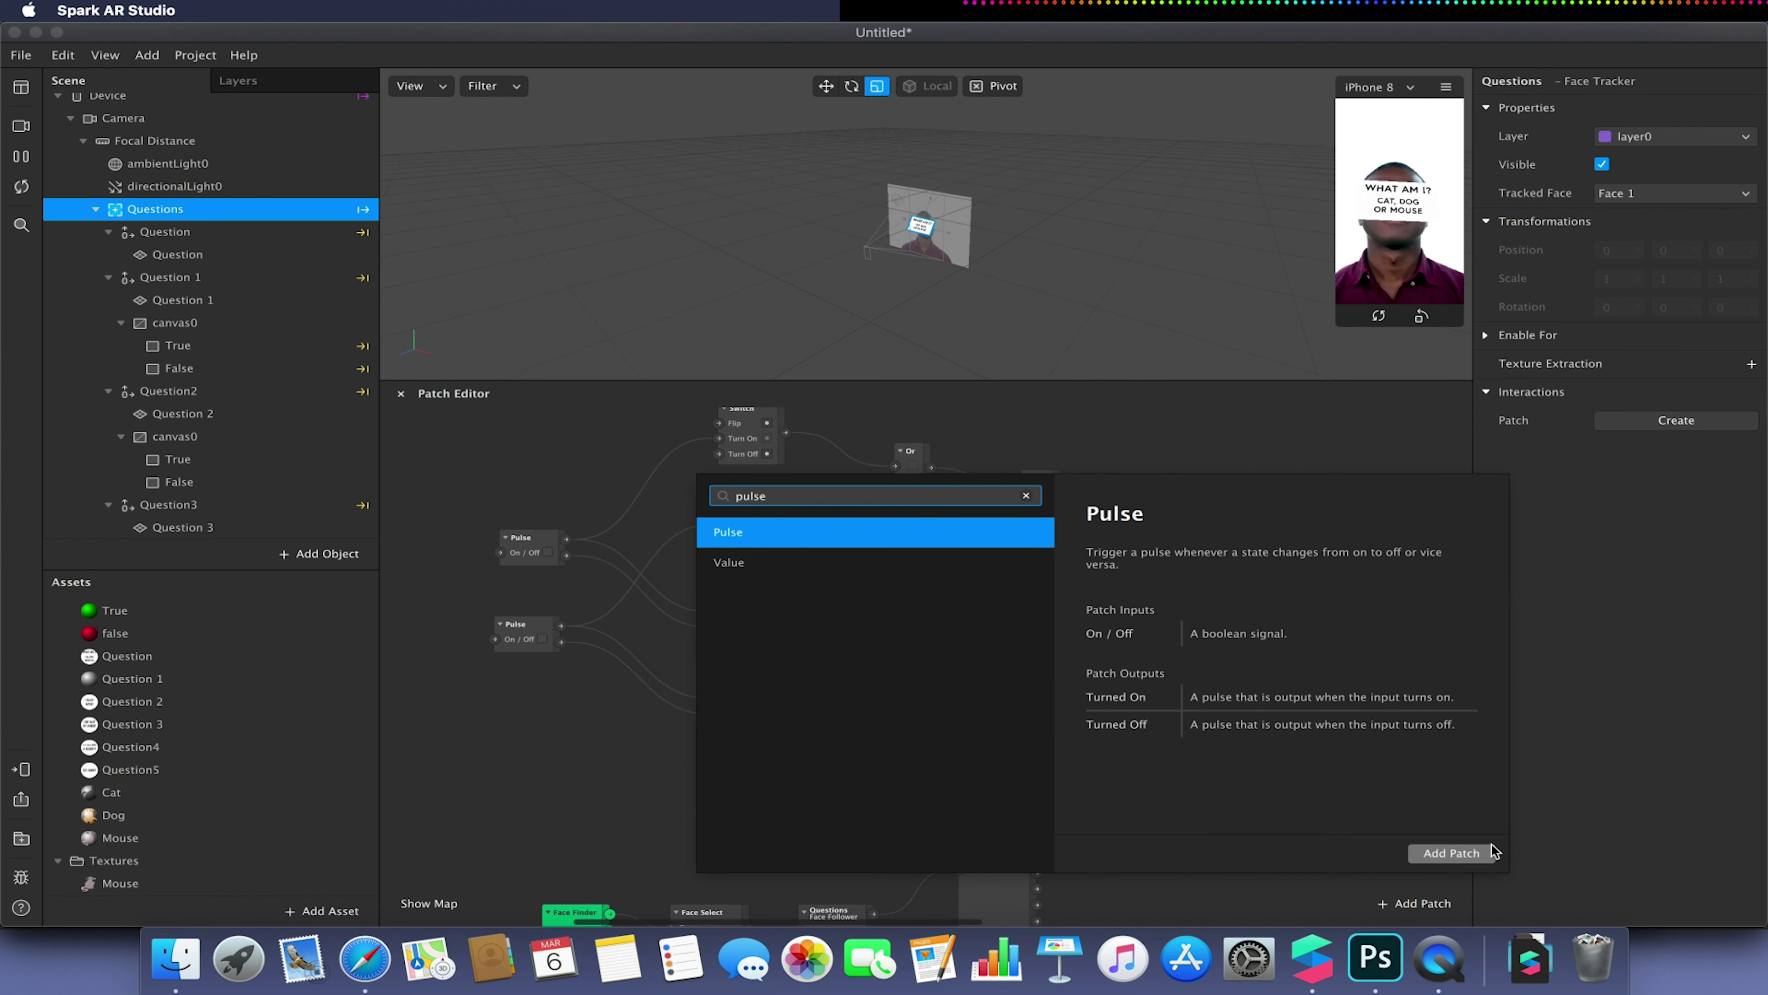
left_click(1452, 853)
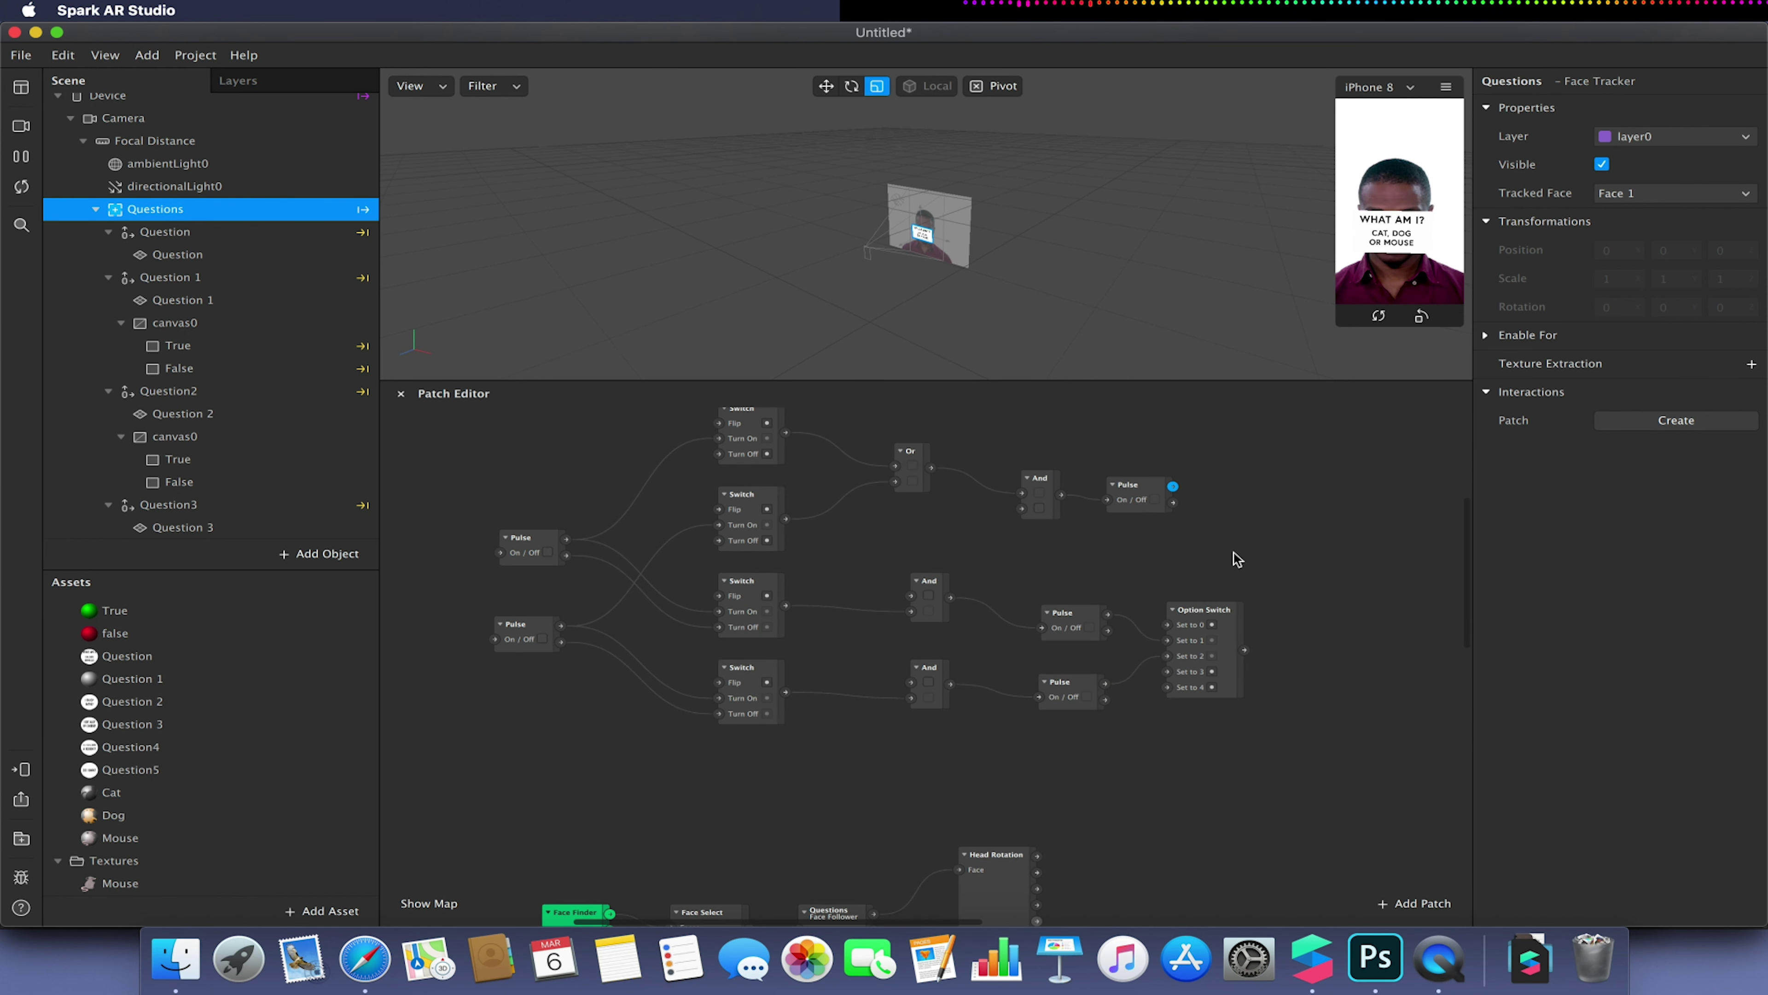
Add a second Option Switch and place it right of the top Pulse
right_click(1263, 488)
type("option")
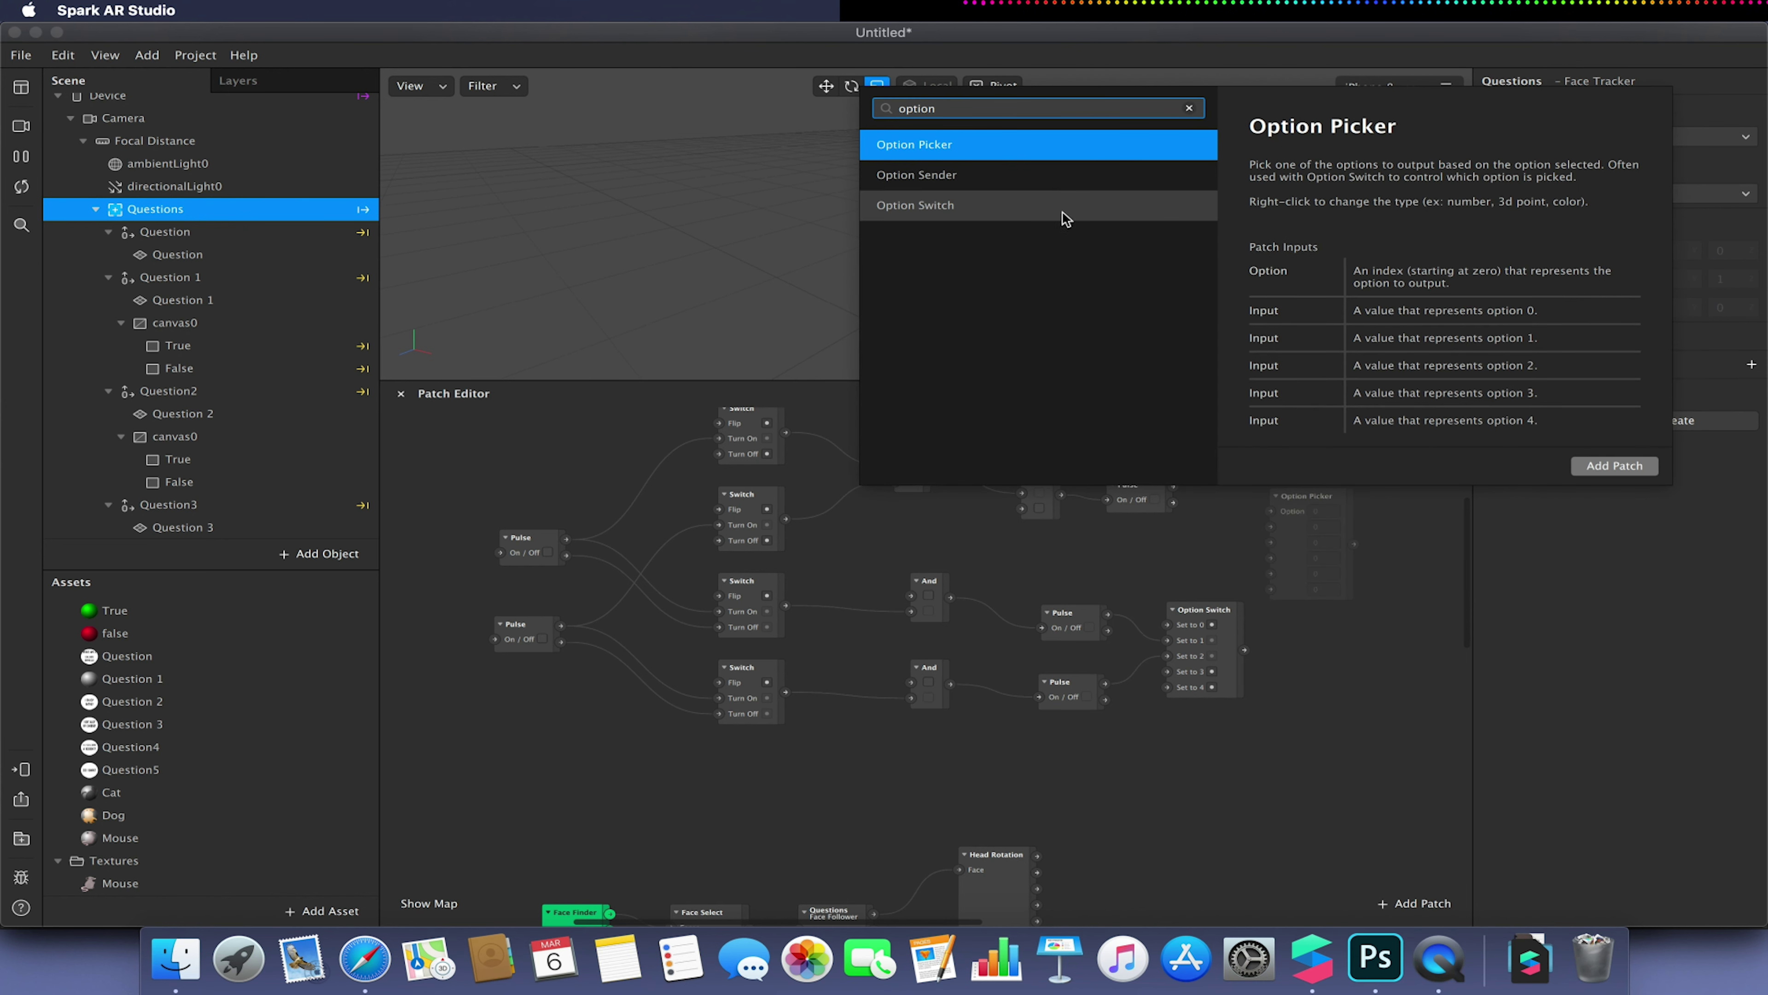
left_click(1046, 205)
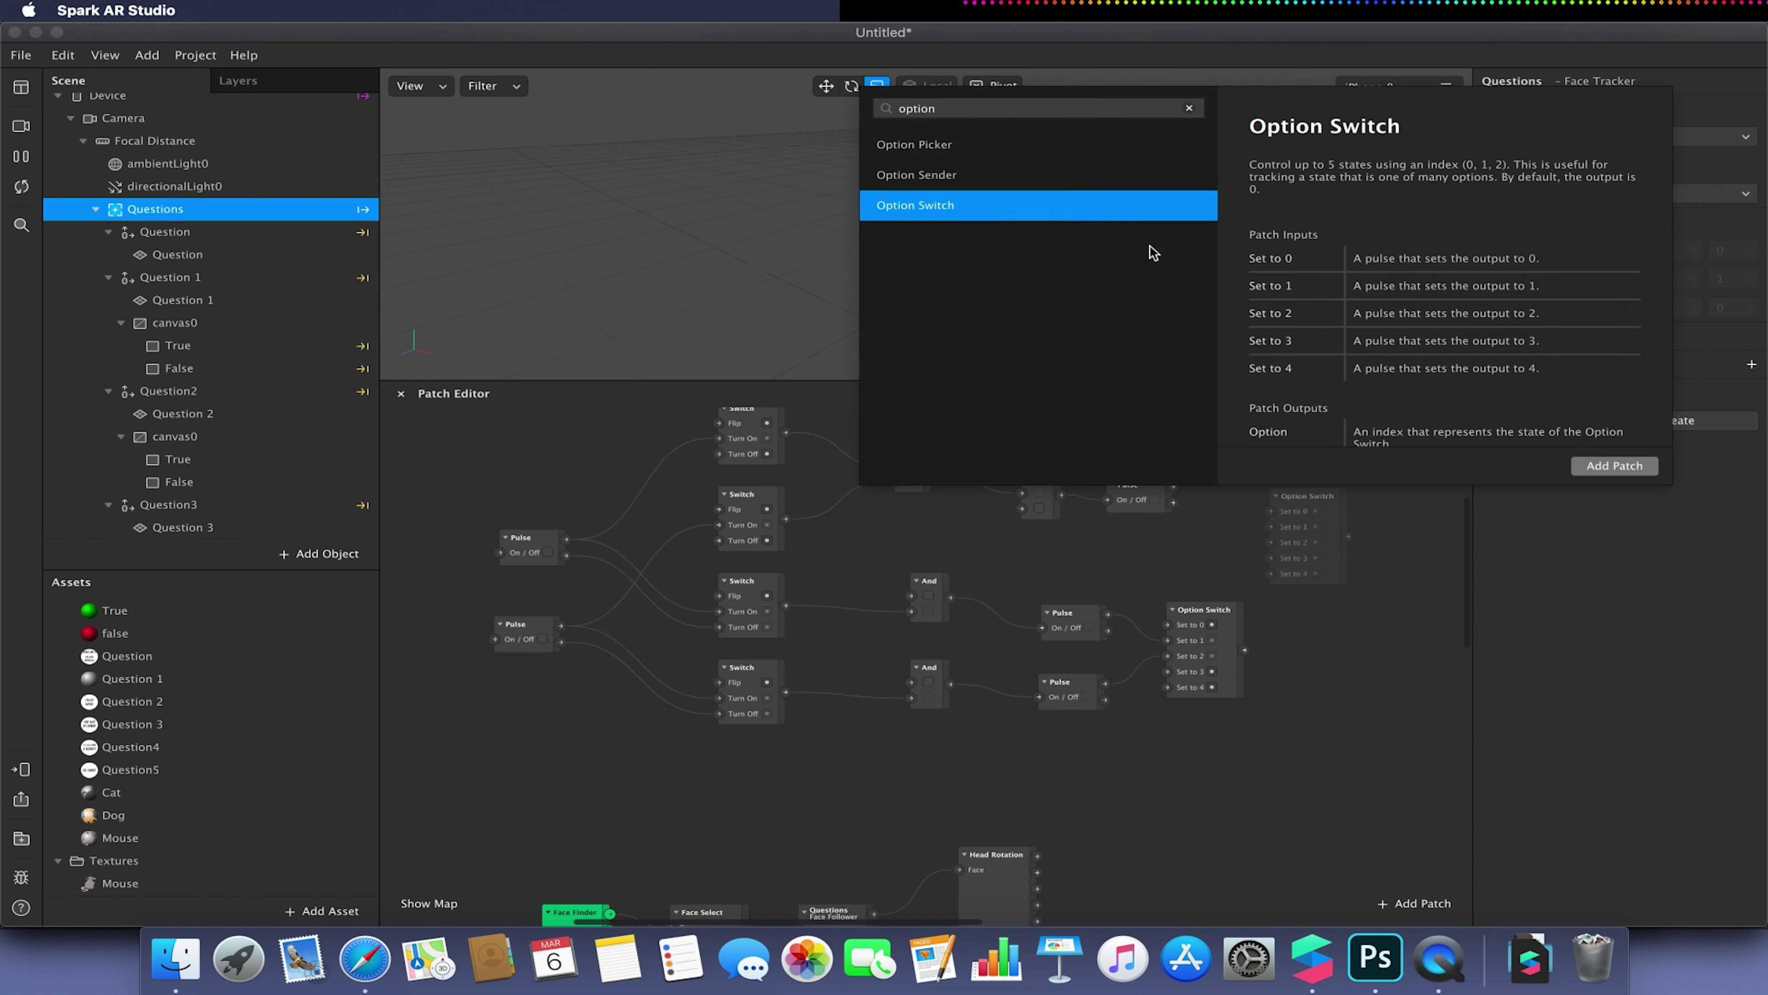
left_click(1614, 465)
left_click(1284, 495)
left_click_drag(1284, 495, 1248, 557)
left_click(1167, 488)
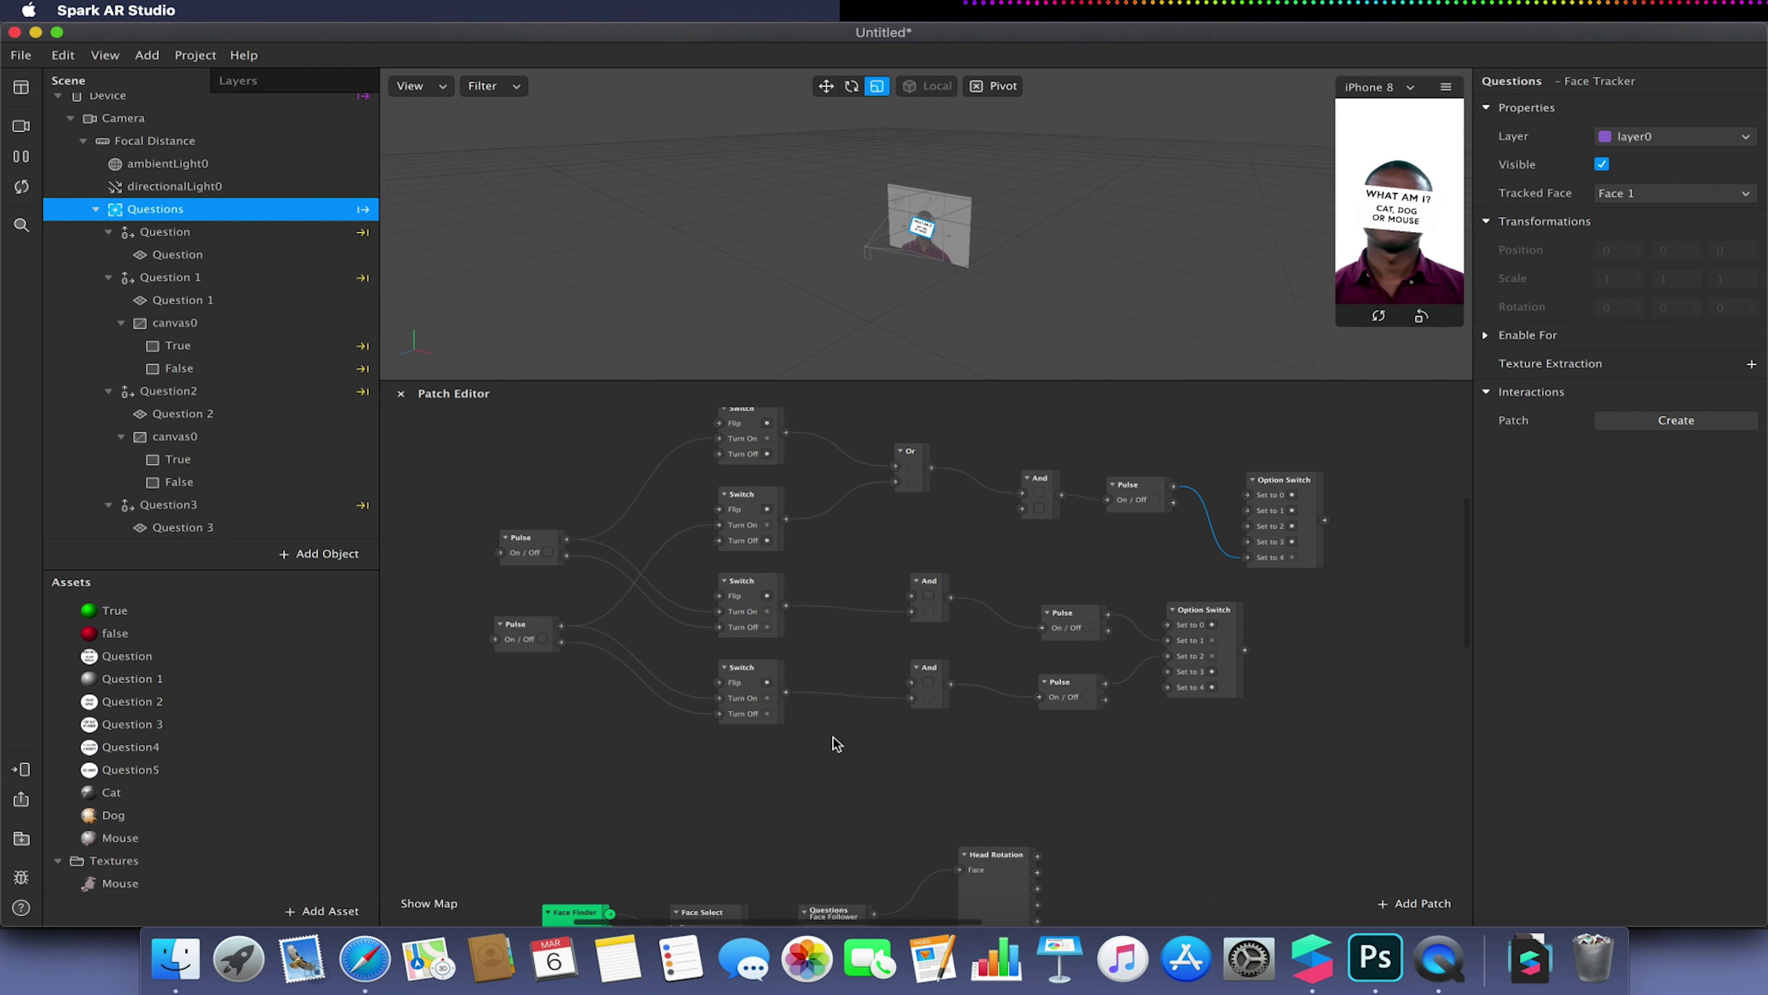
Select all the Pulse, Switch, Or, And and Option Switch patches and group them as 'QuestionChecker'
left_click(544, 454)
left_click_drag(543, 454, 1302, 714)
right_click(1218, 655)
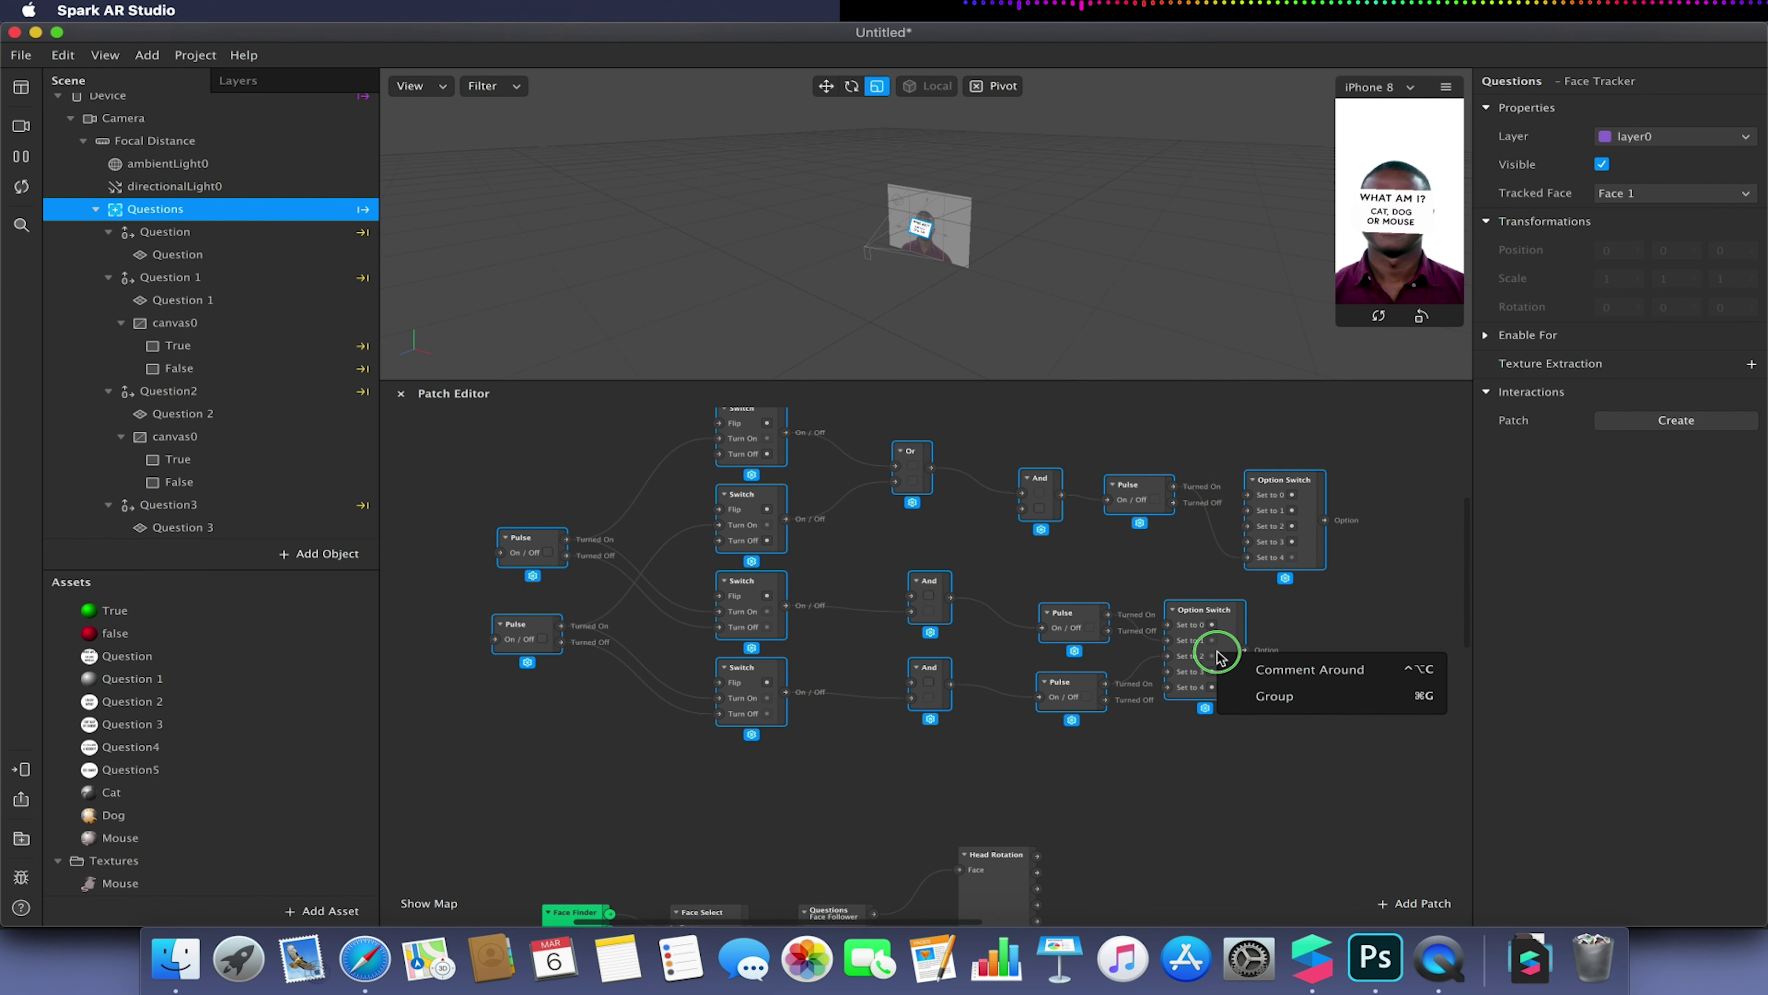
left_click(1251, 695)
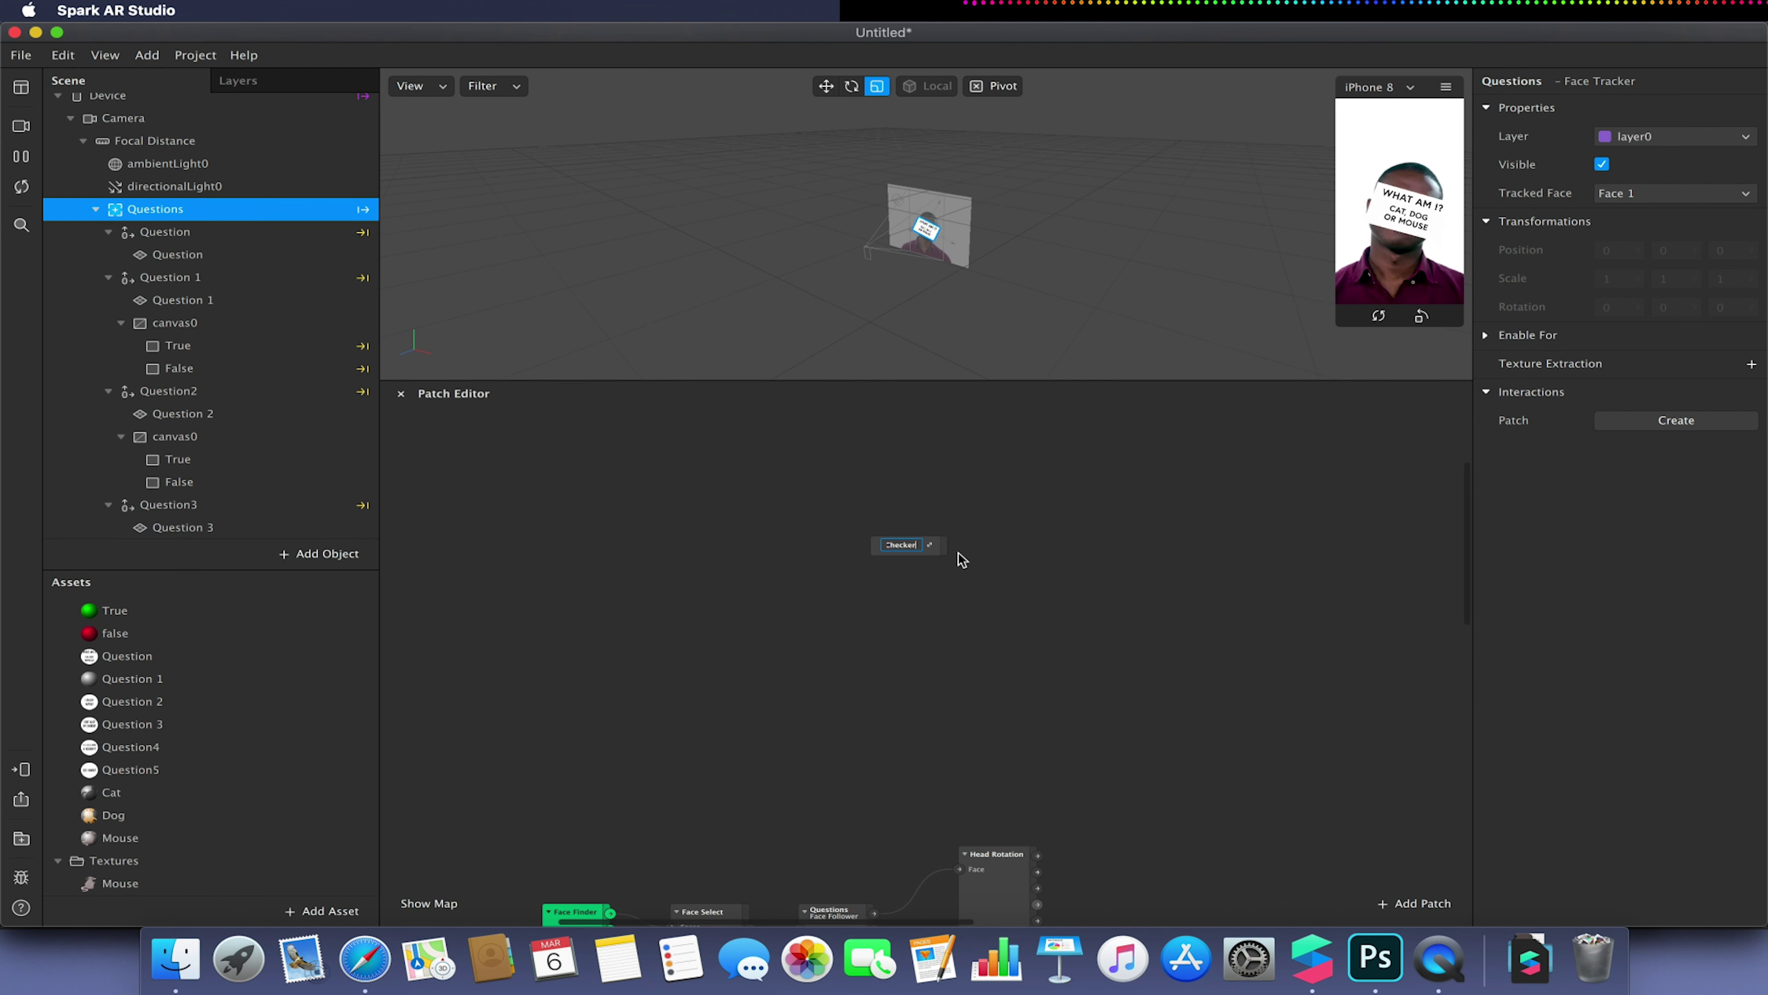
type("QuestionChecker")
key("Return")
left_click(914, 545)
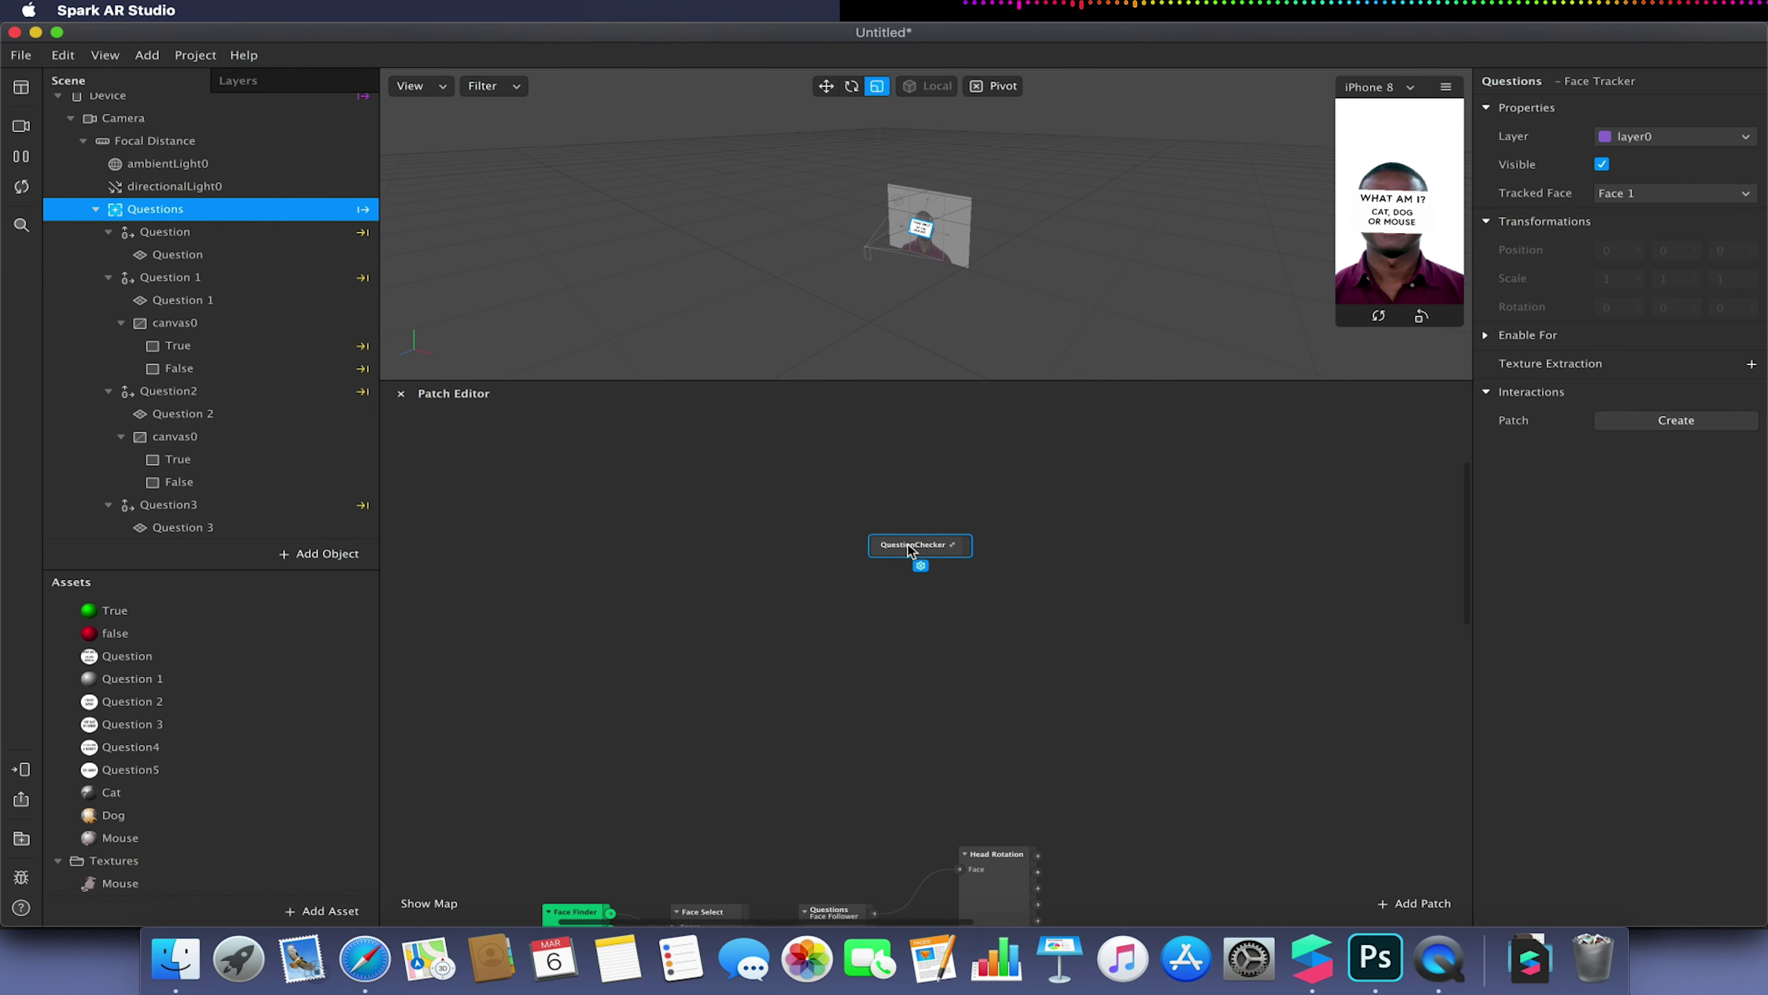
In QuestionChecker's group properties, add three inputs and make the first two Boolean
right_click(908, 550)
left_click(960, 642)
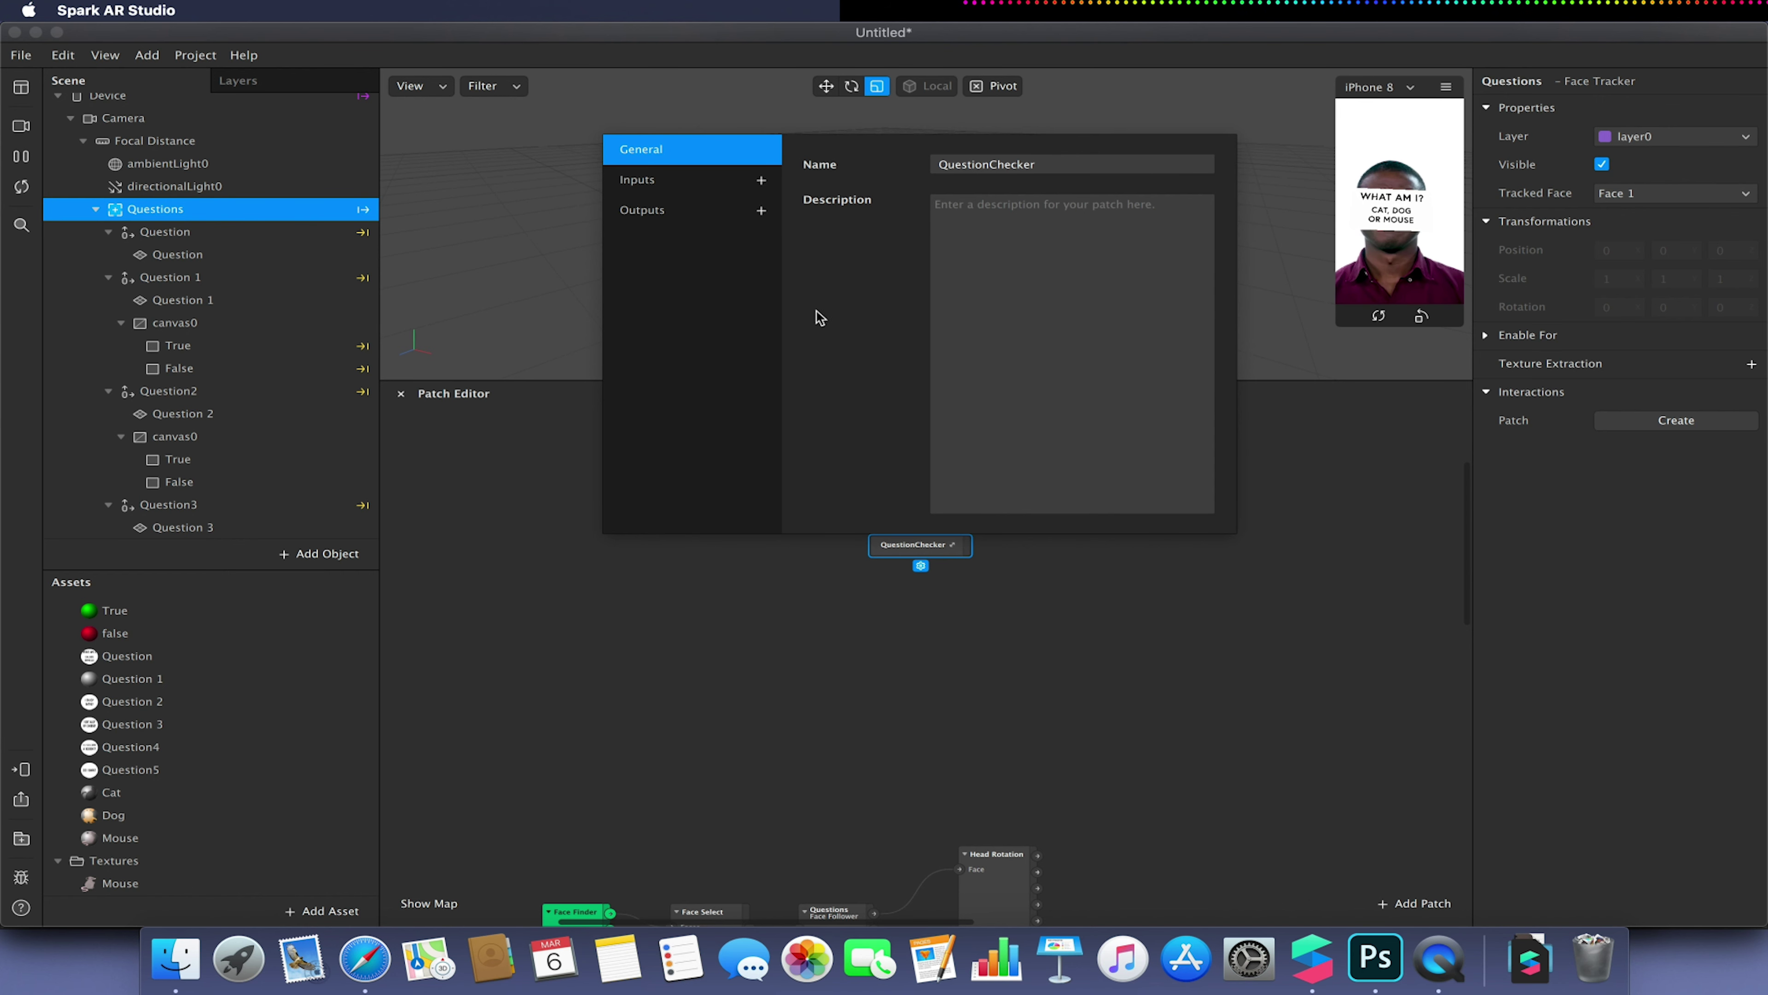
left_click(761, 181)
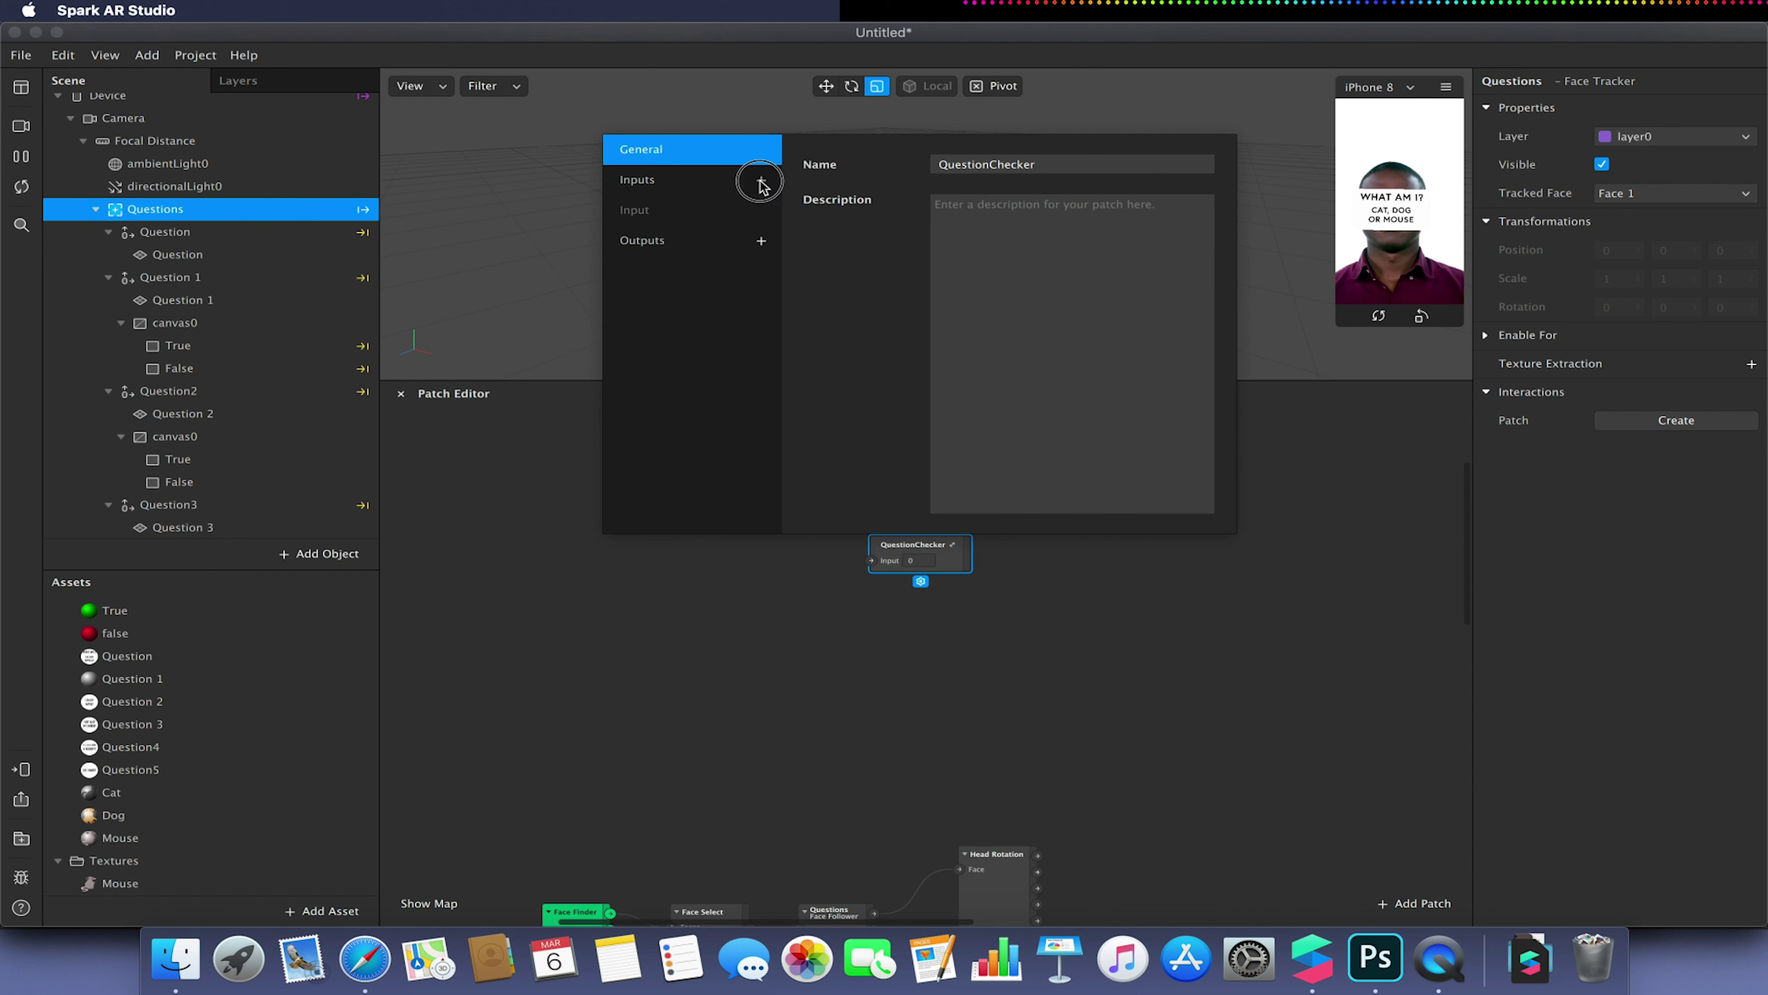
left_click(761, 181)
left_click(761, 181)
left_click(703, 216)
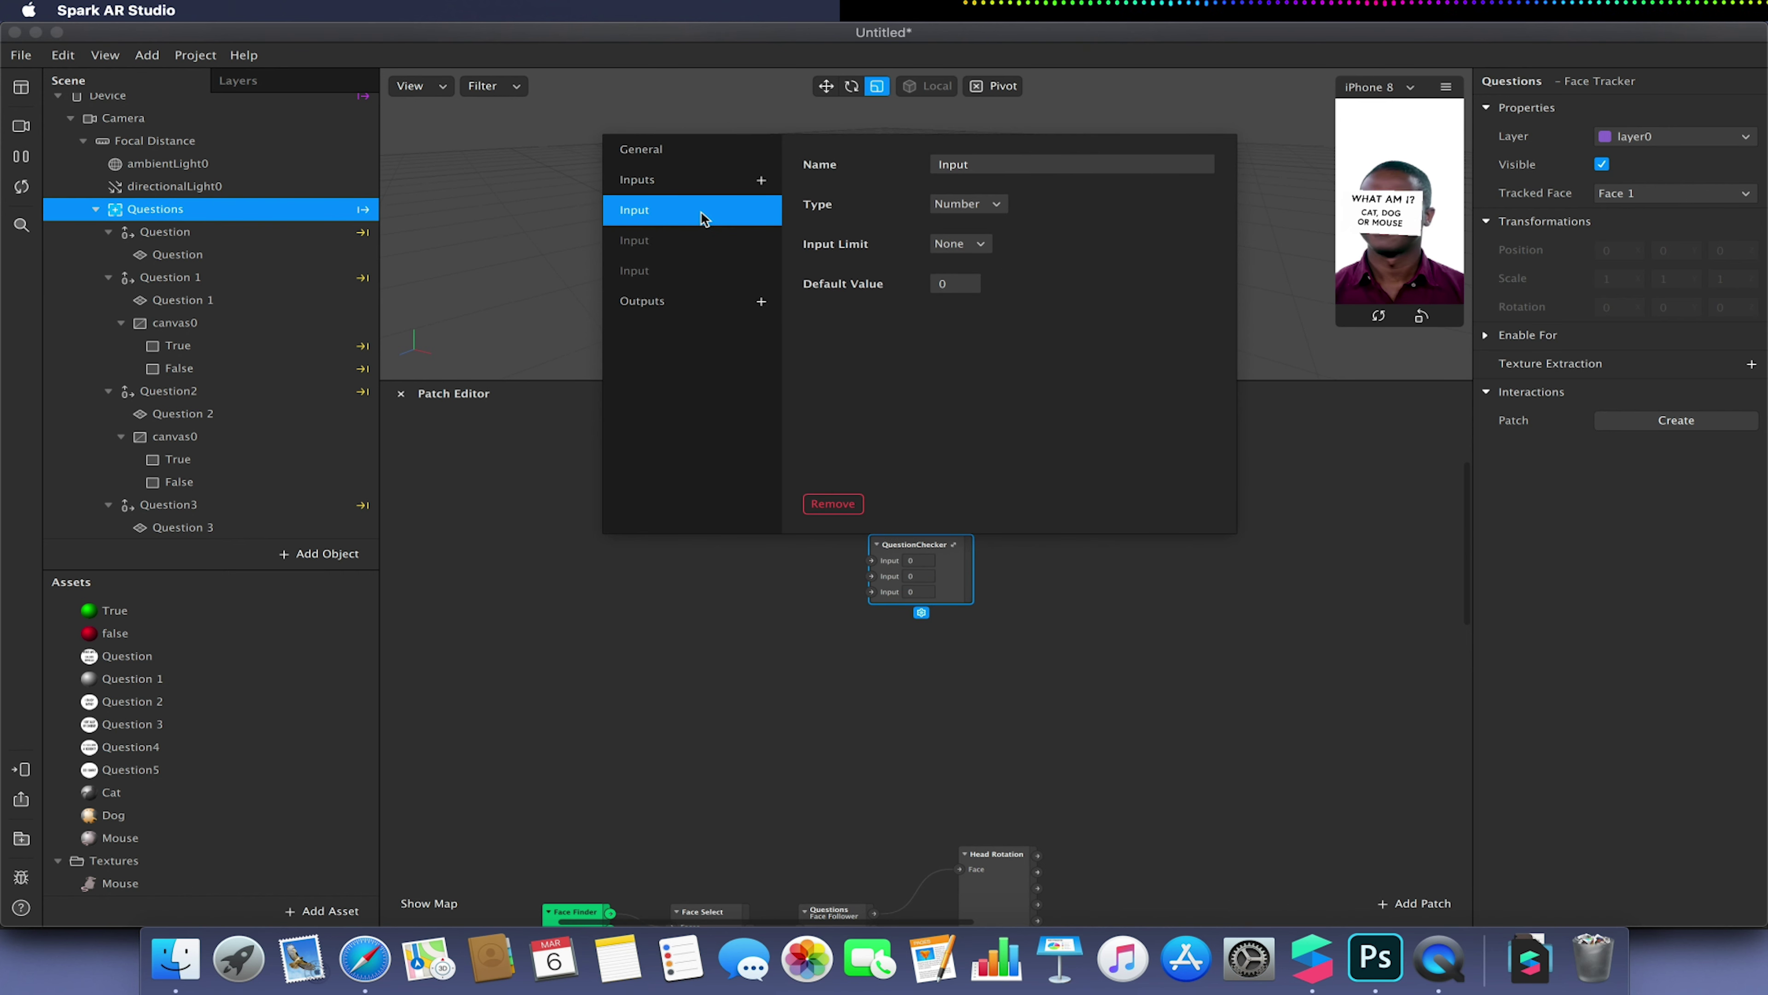
left_click(973, 202)
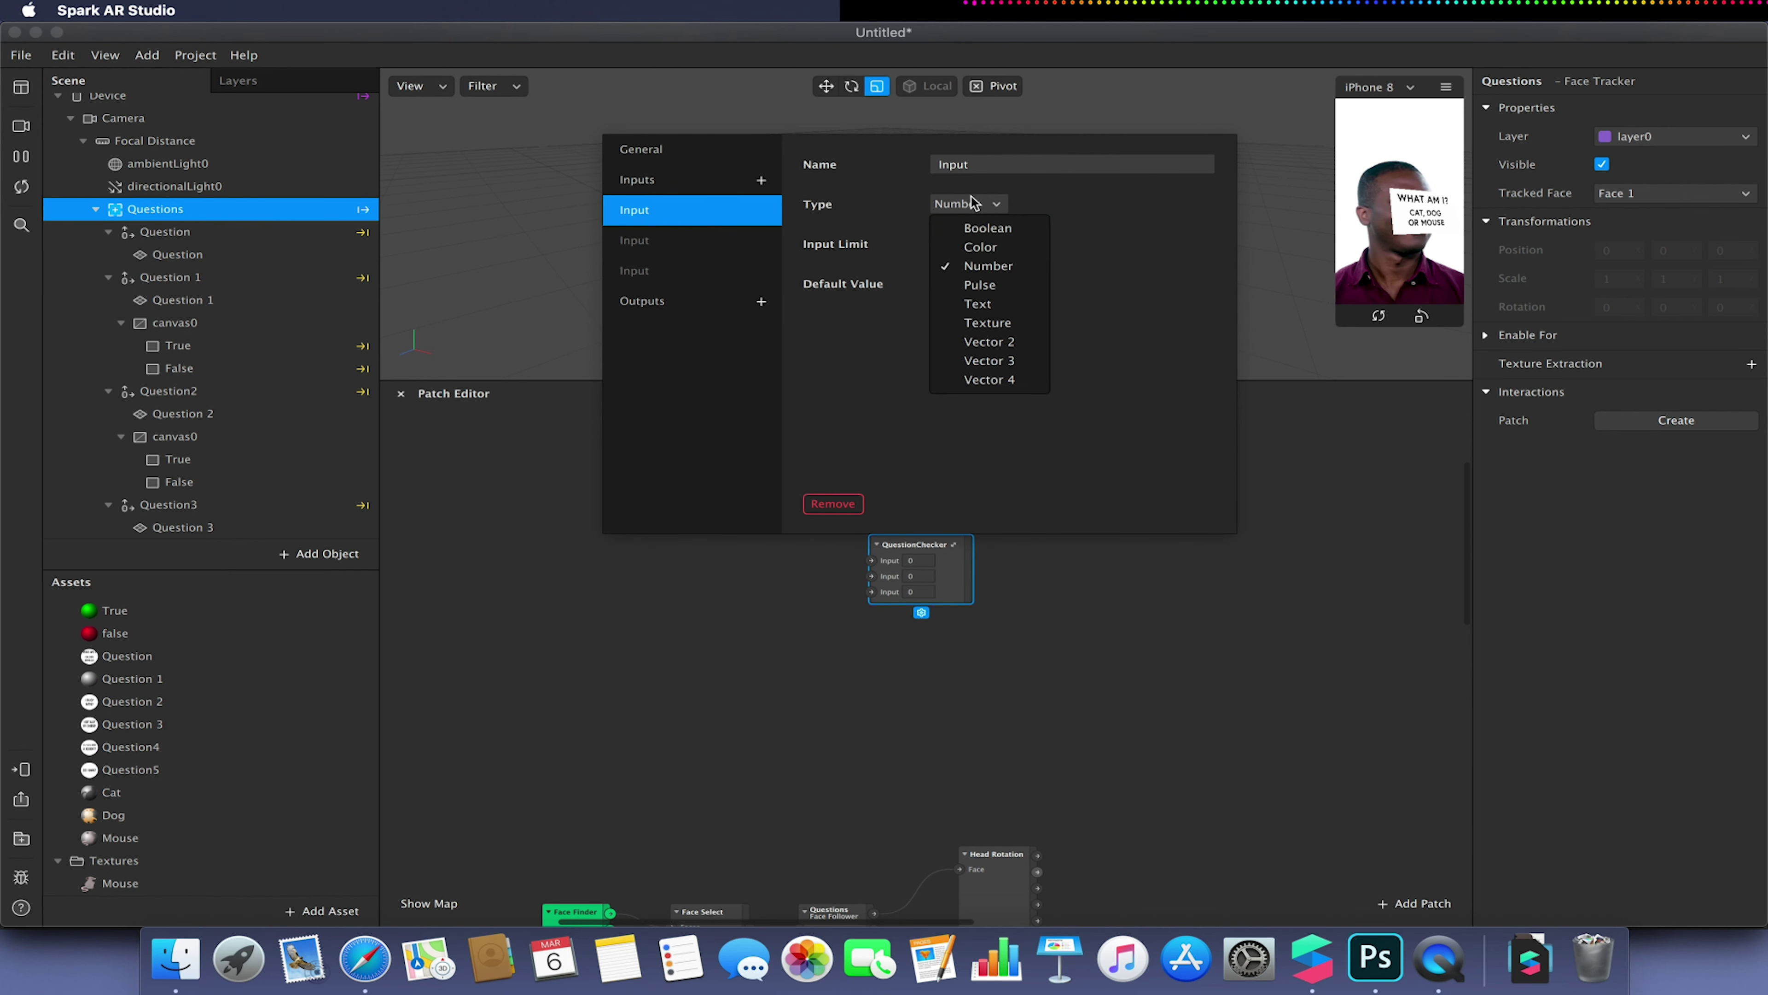
left_click(982, 241)
left_click(660, 243)
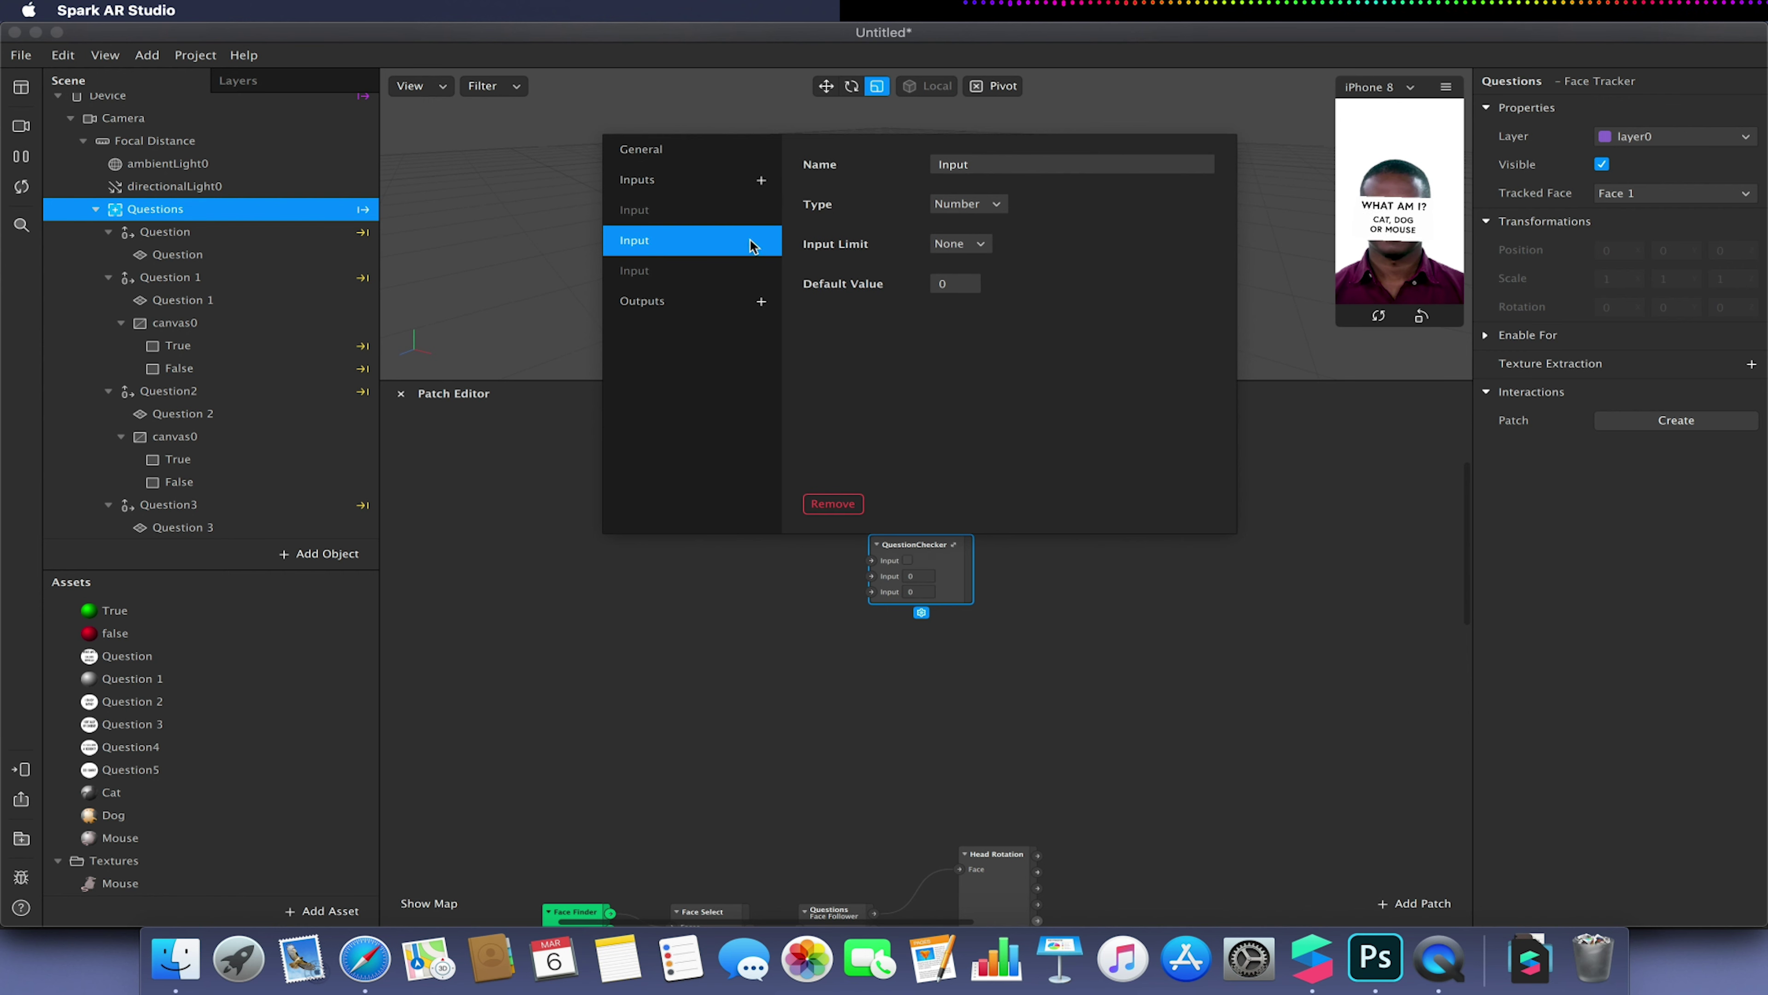
left_click(953, 208)
left_click(988, 228)
Rename the inputs TRUE, FALSE and Question Enabled, and make Question Enabled Boolean
left_click(696, 209)
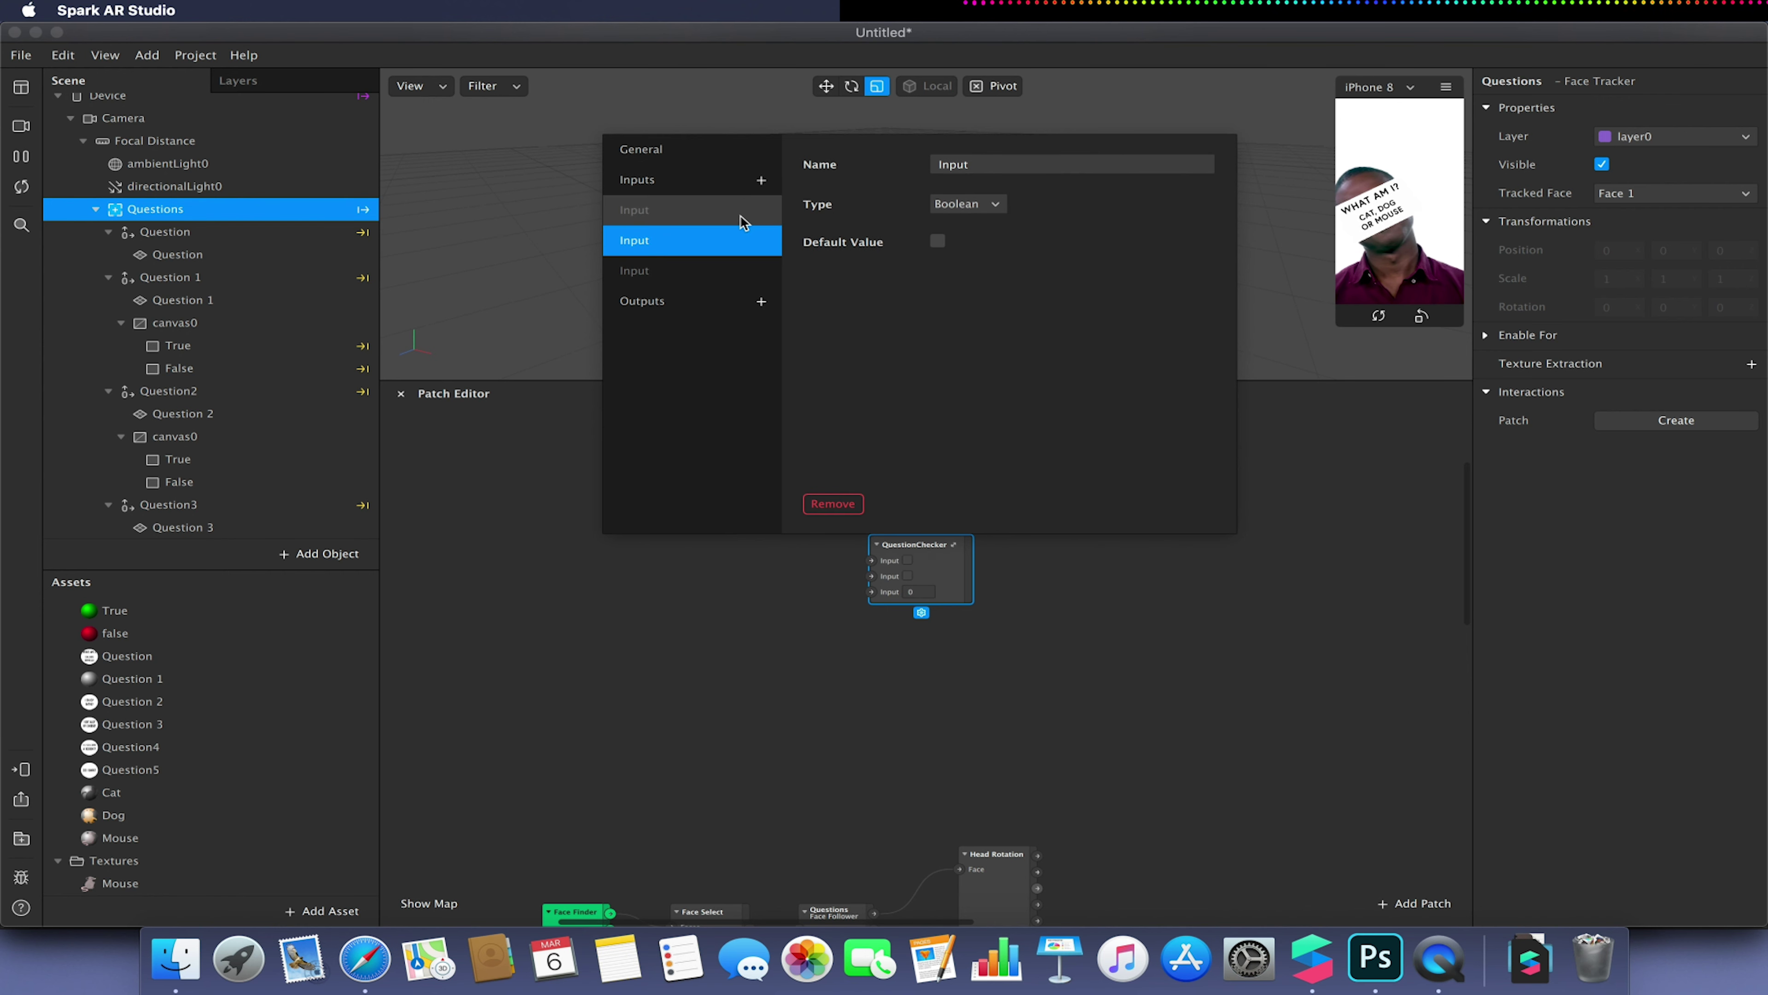
left_click(861, 165)
type("TRUE")
left_click(703, 240)
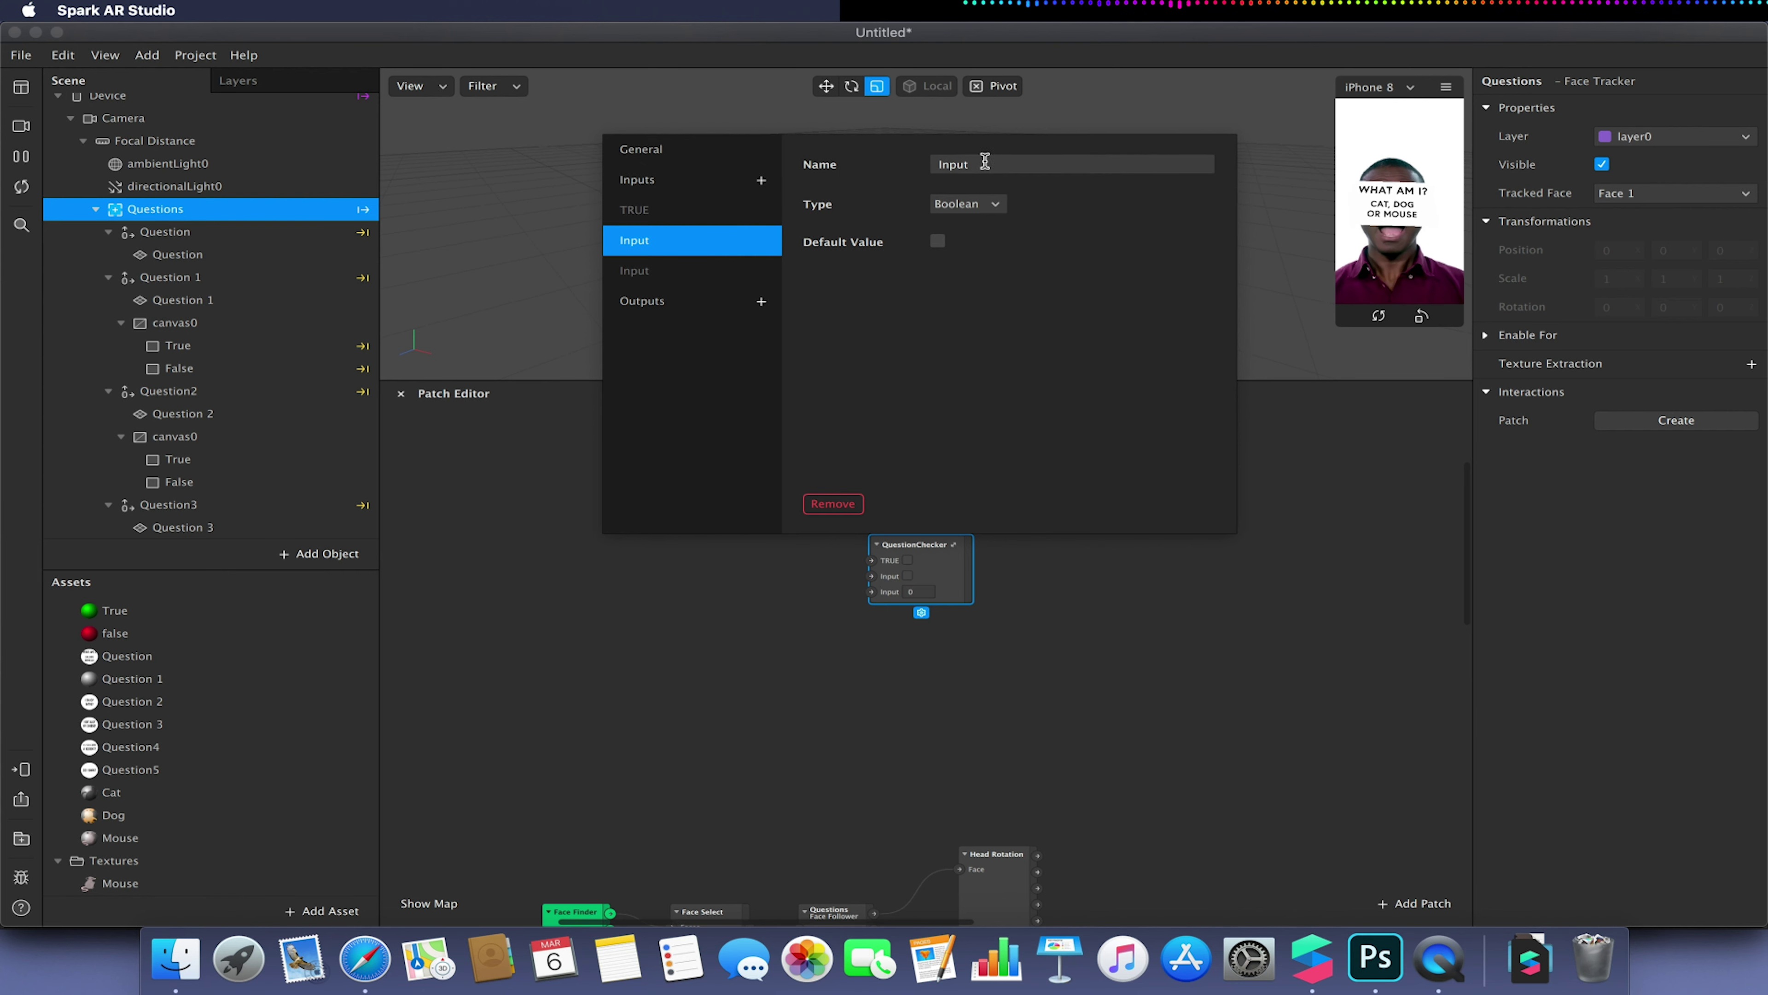
left_click(891, 168)
type("FA")
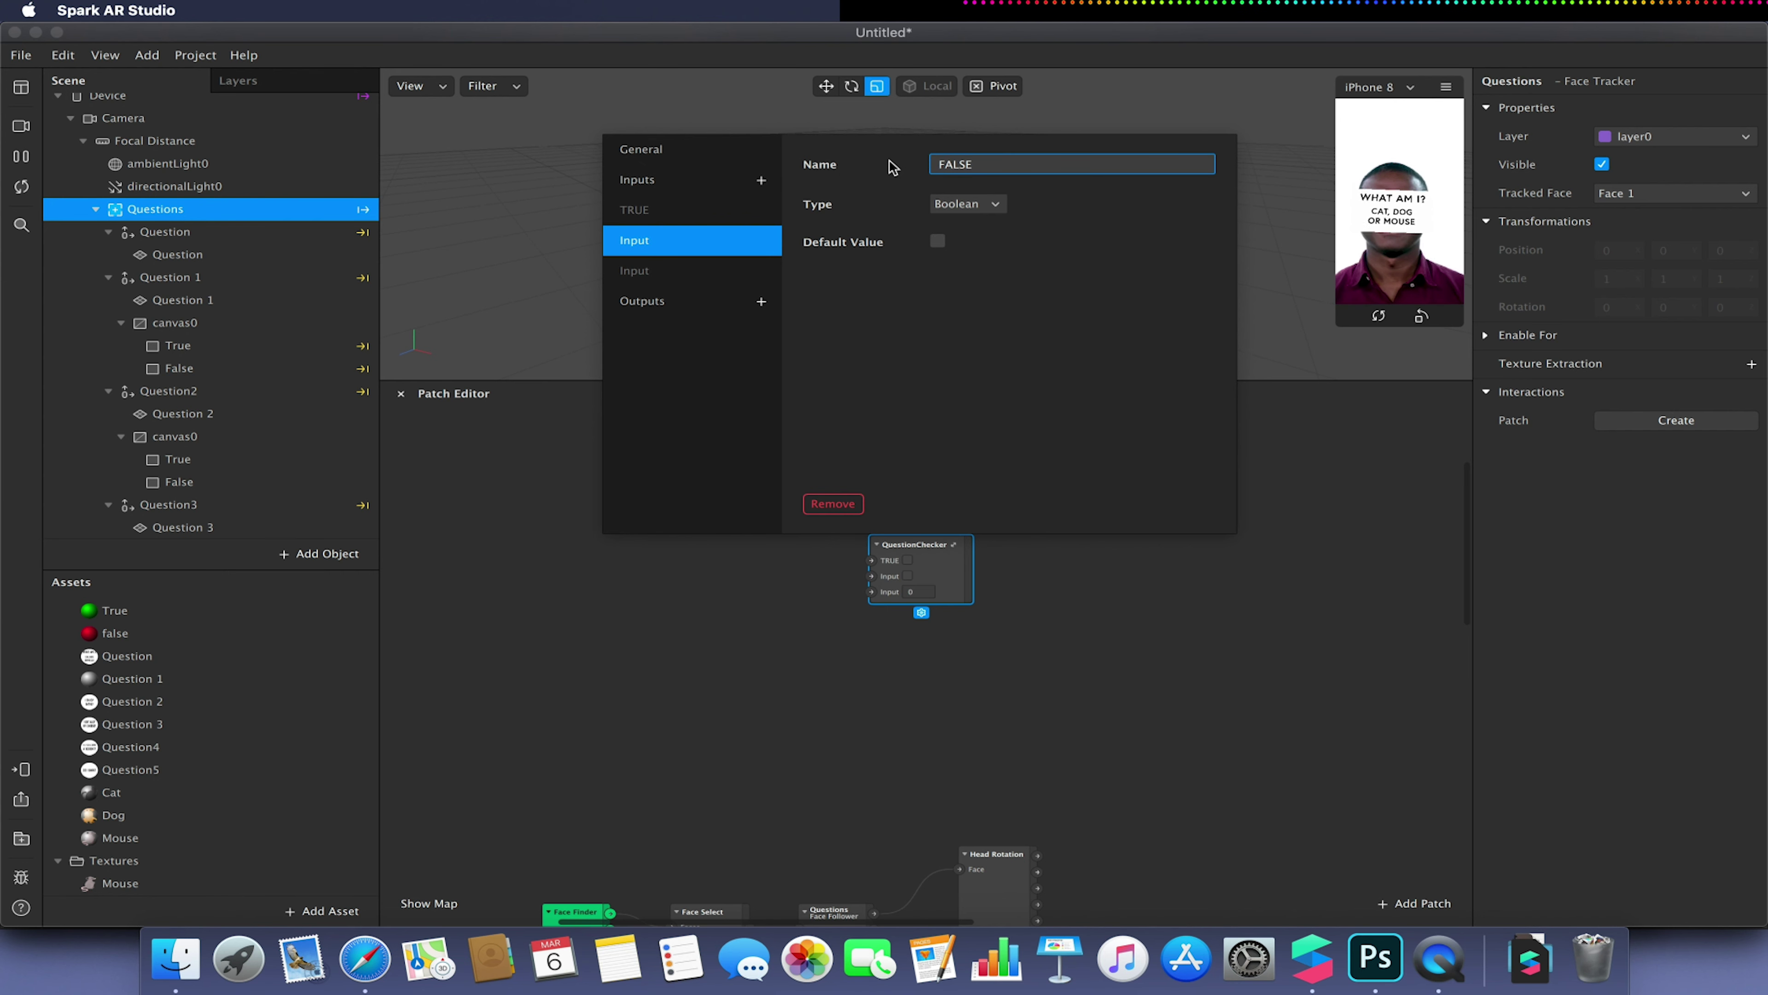
type("LSE")
left_click(752, 273)
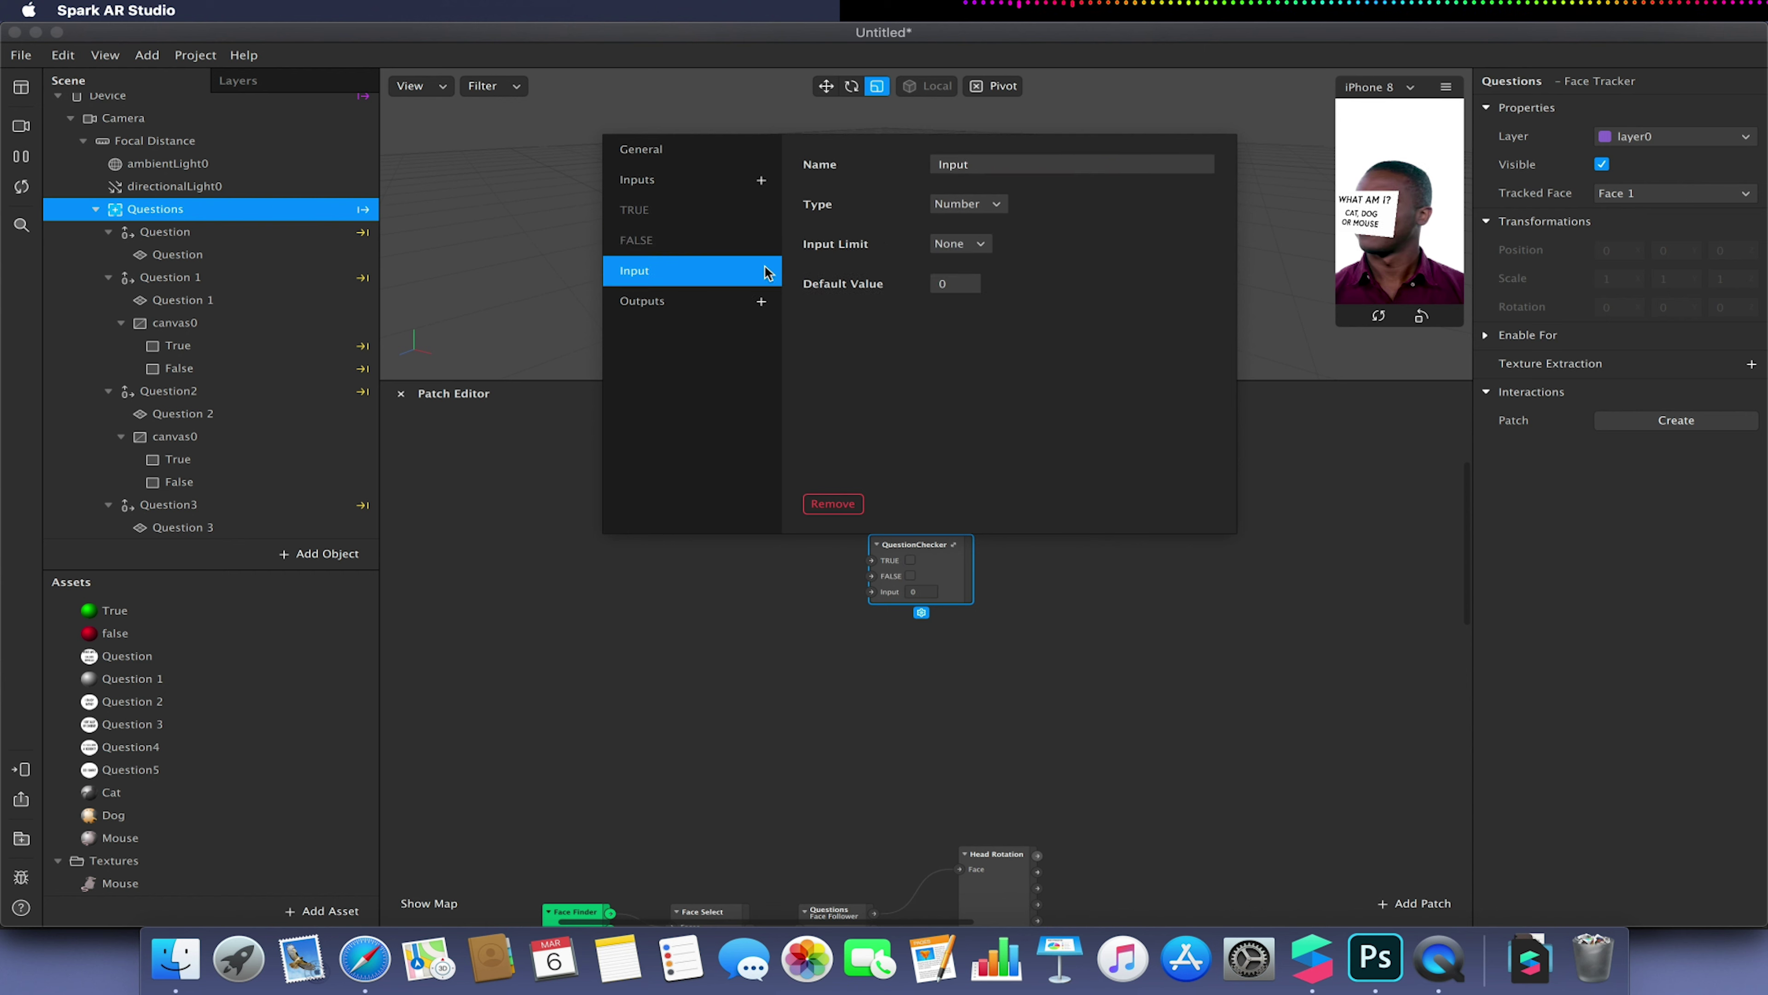
left_click(1013, 162)
type("Question Enabled")
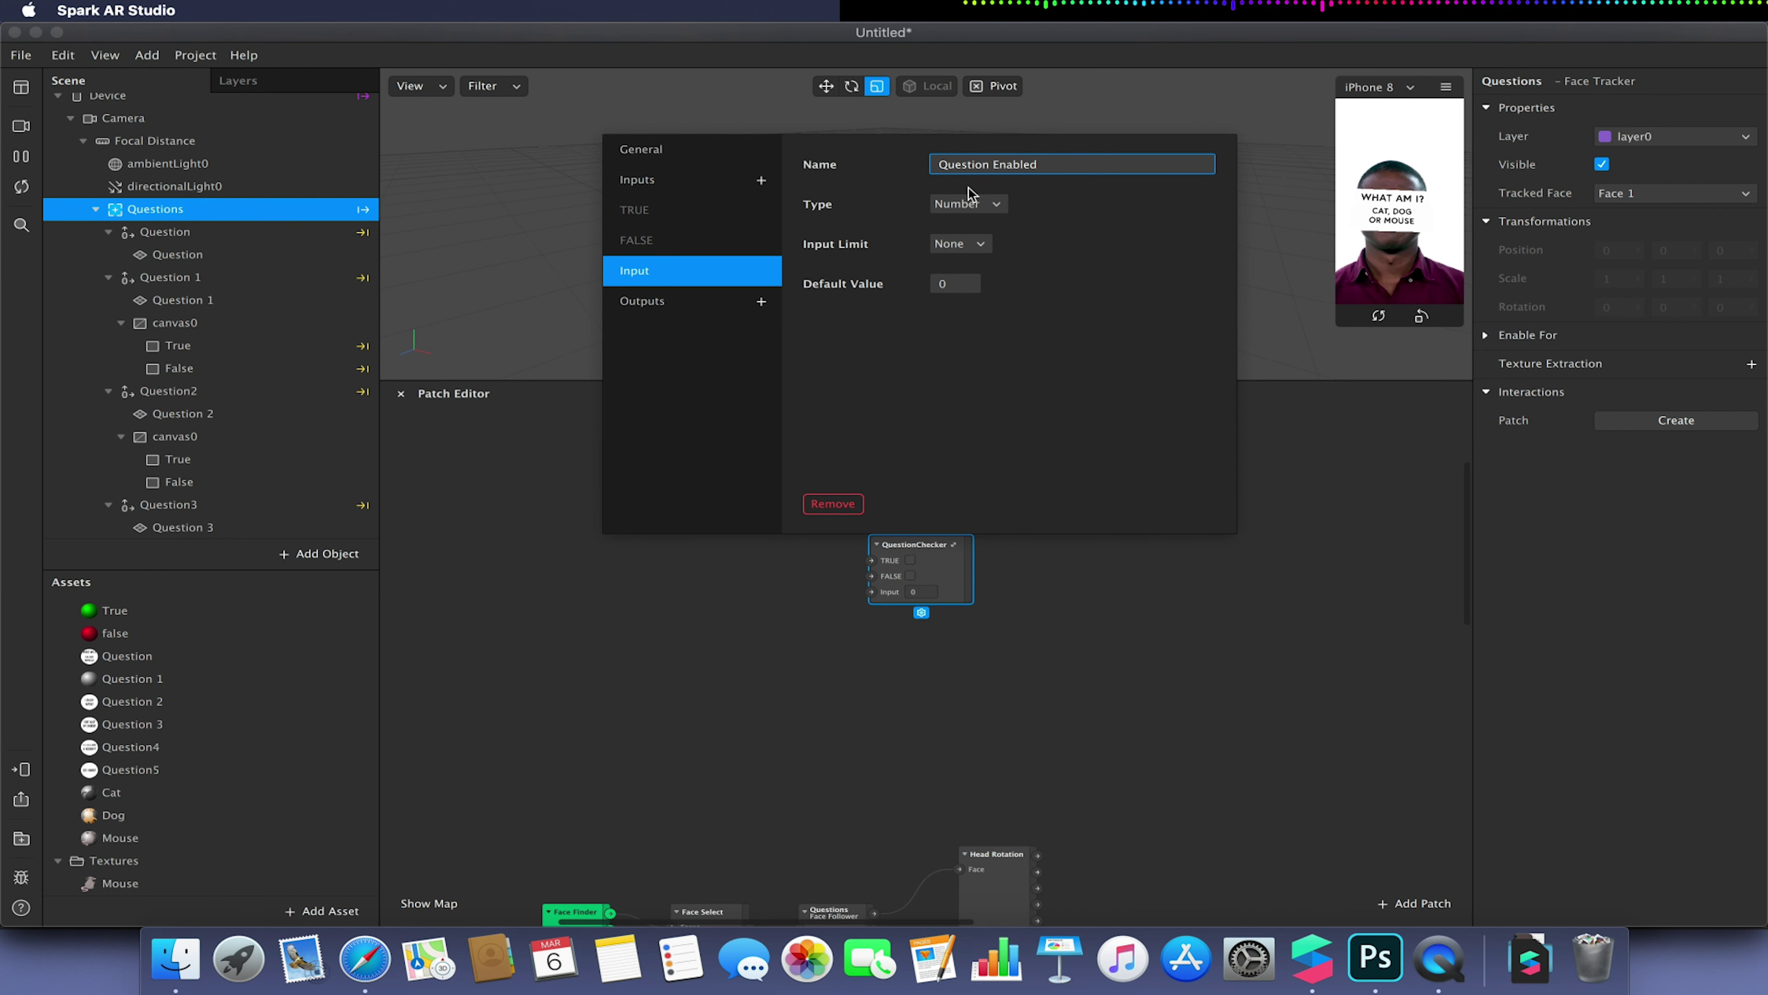
left_click(969, 204)
left_click(986, 228)
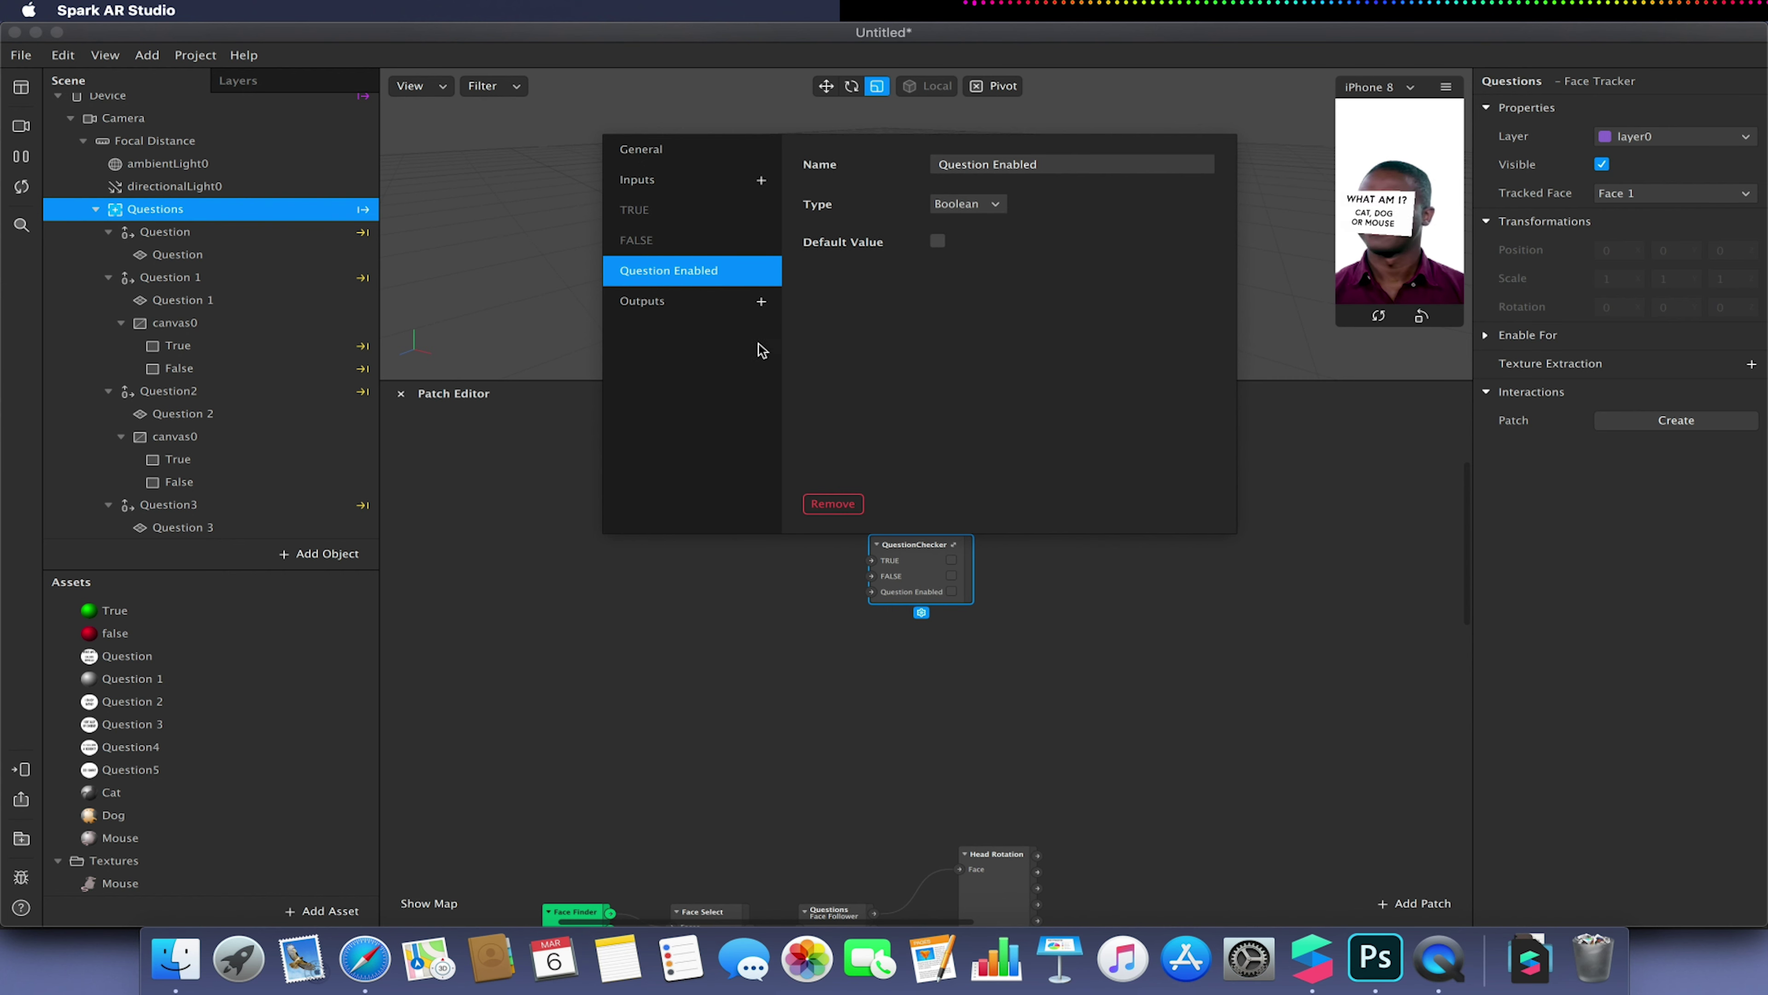
Add three group outputs and name the first two Value and Answered
left_click(761, 301)
left_click(762, 301)
left_click(762, 302)
left_click(721, 330)
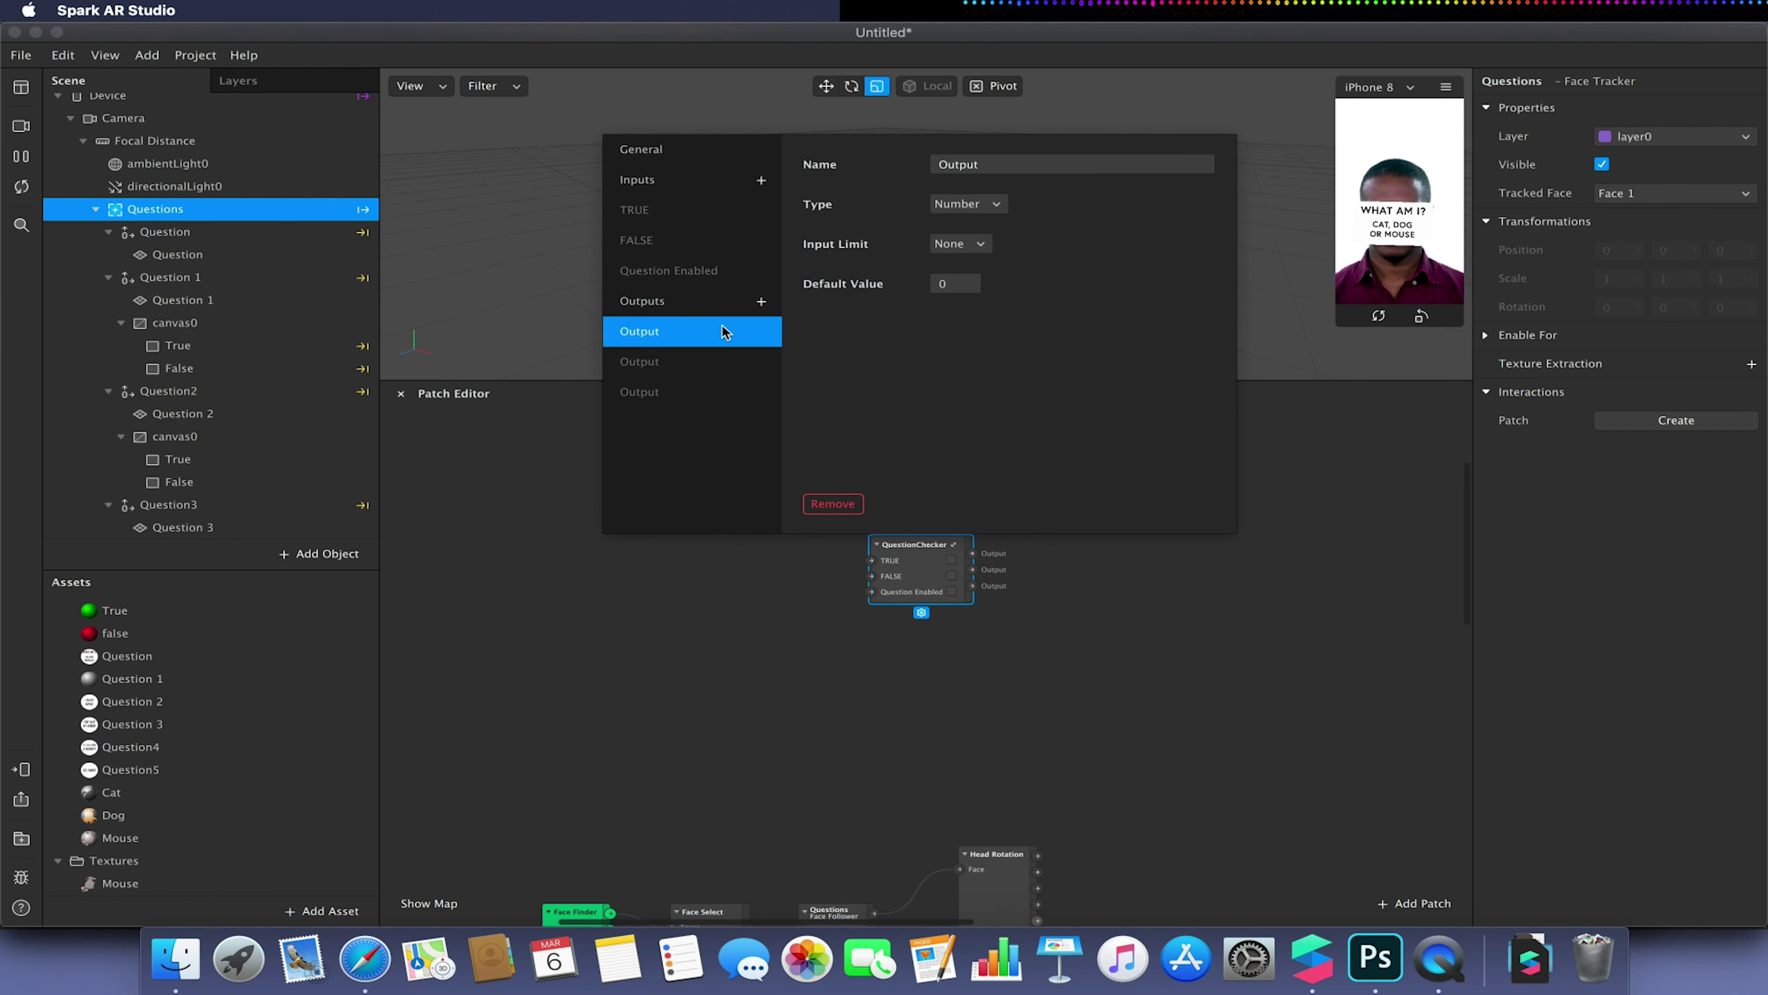
double_click(1009, 166)
type("Value")
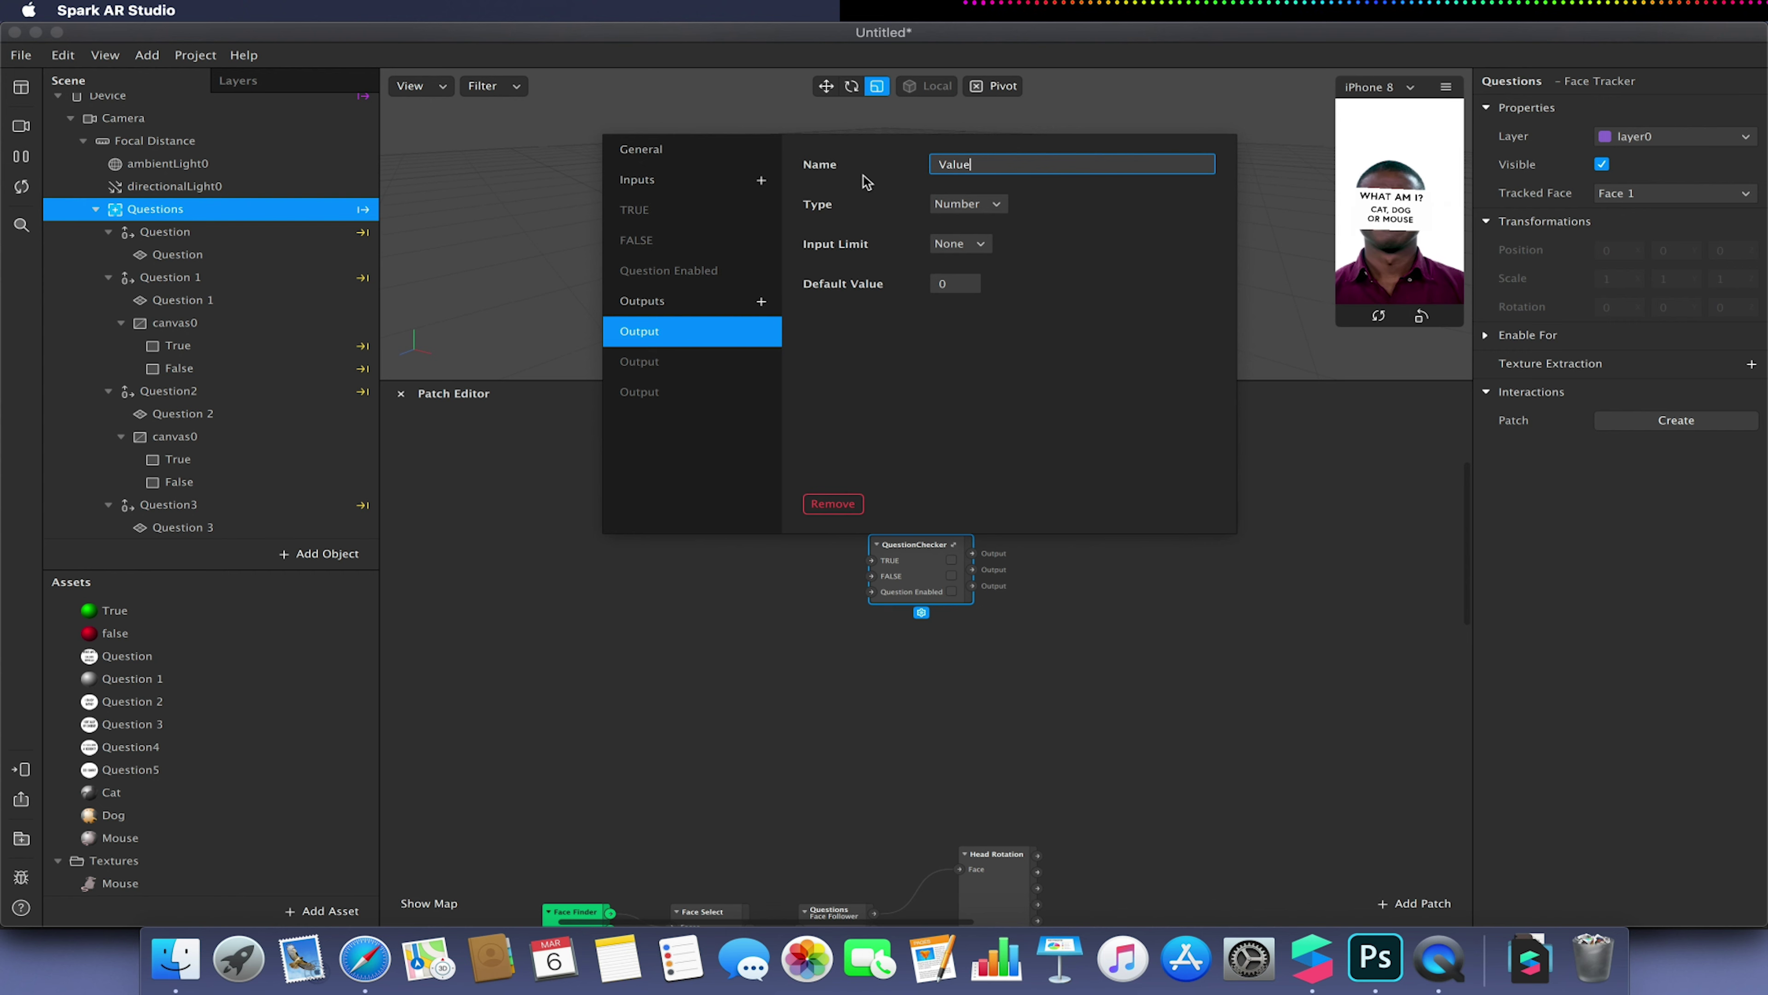
key("Return")
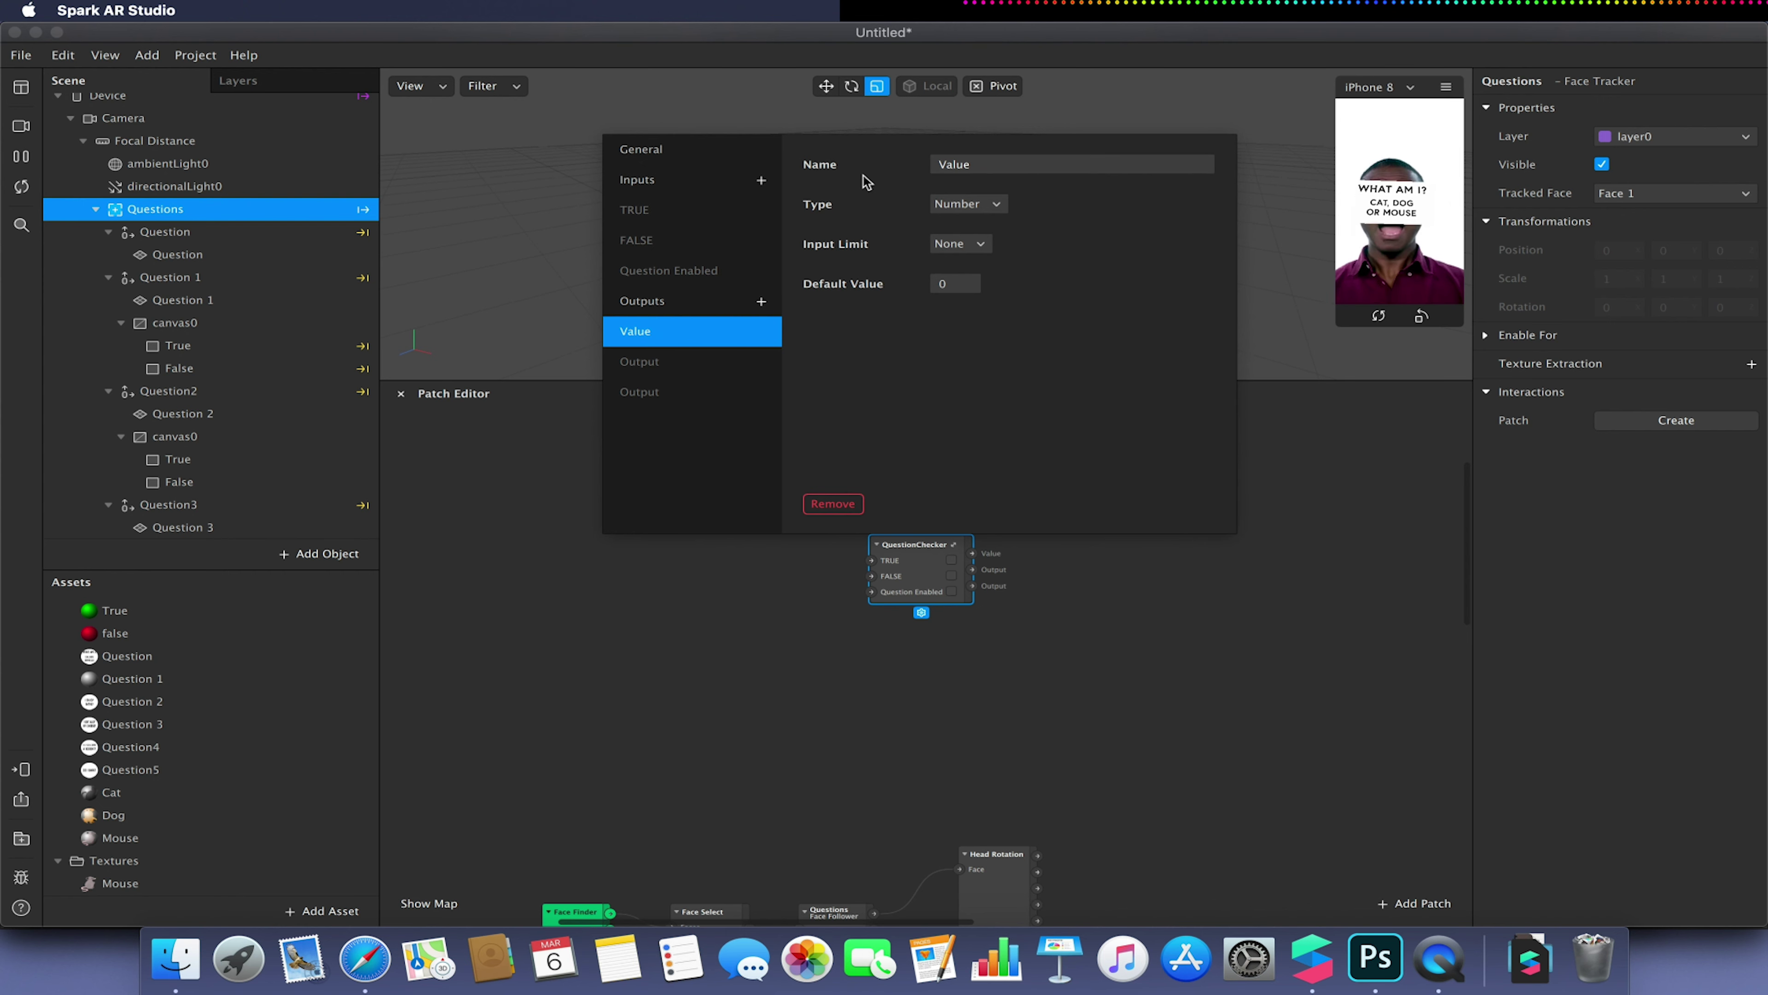
left_click(731, 361)
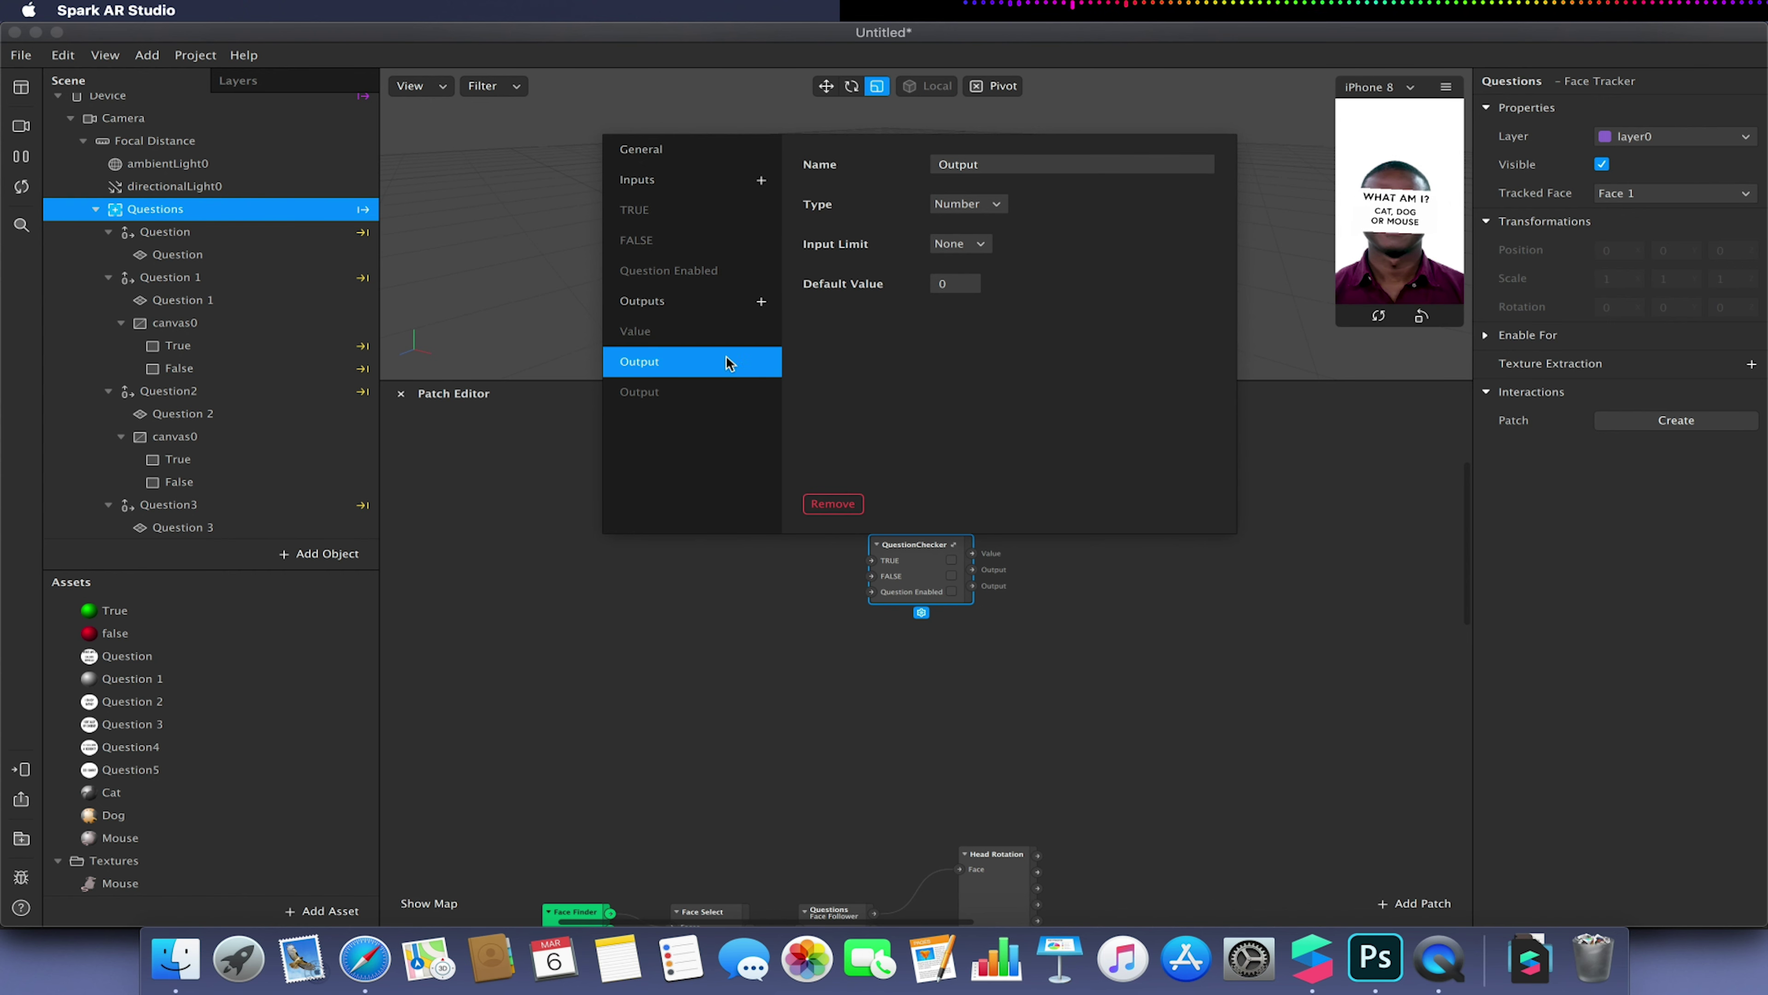
left_click(1002, 157)
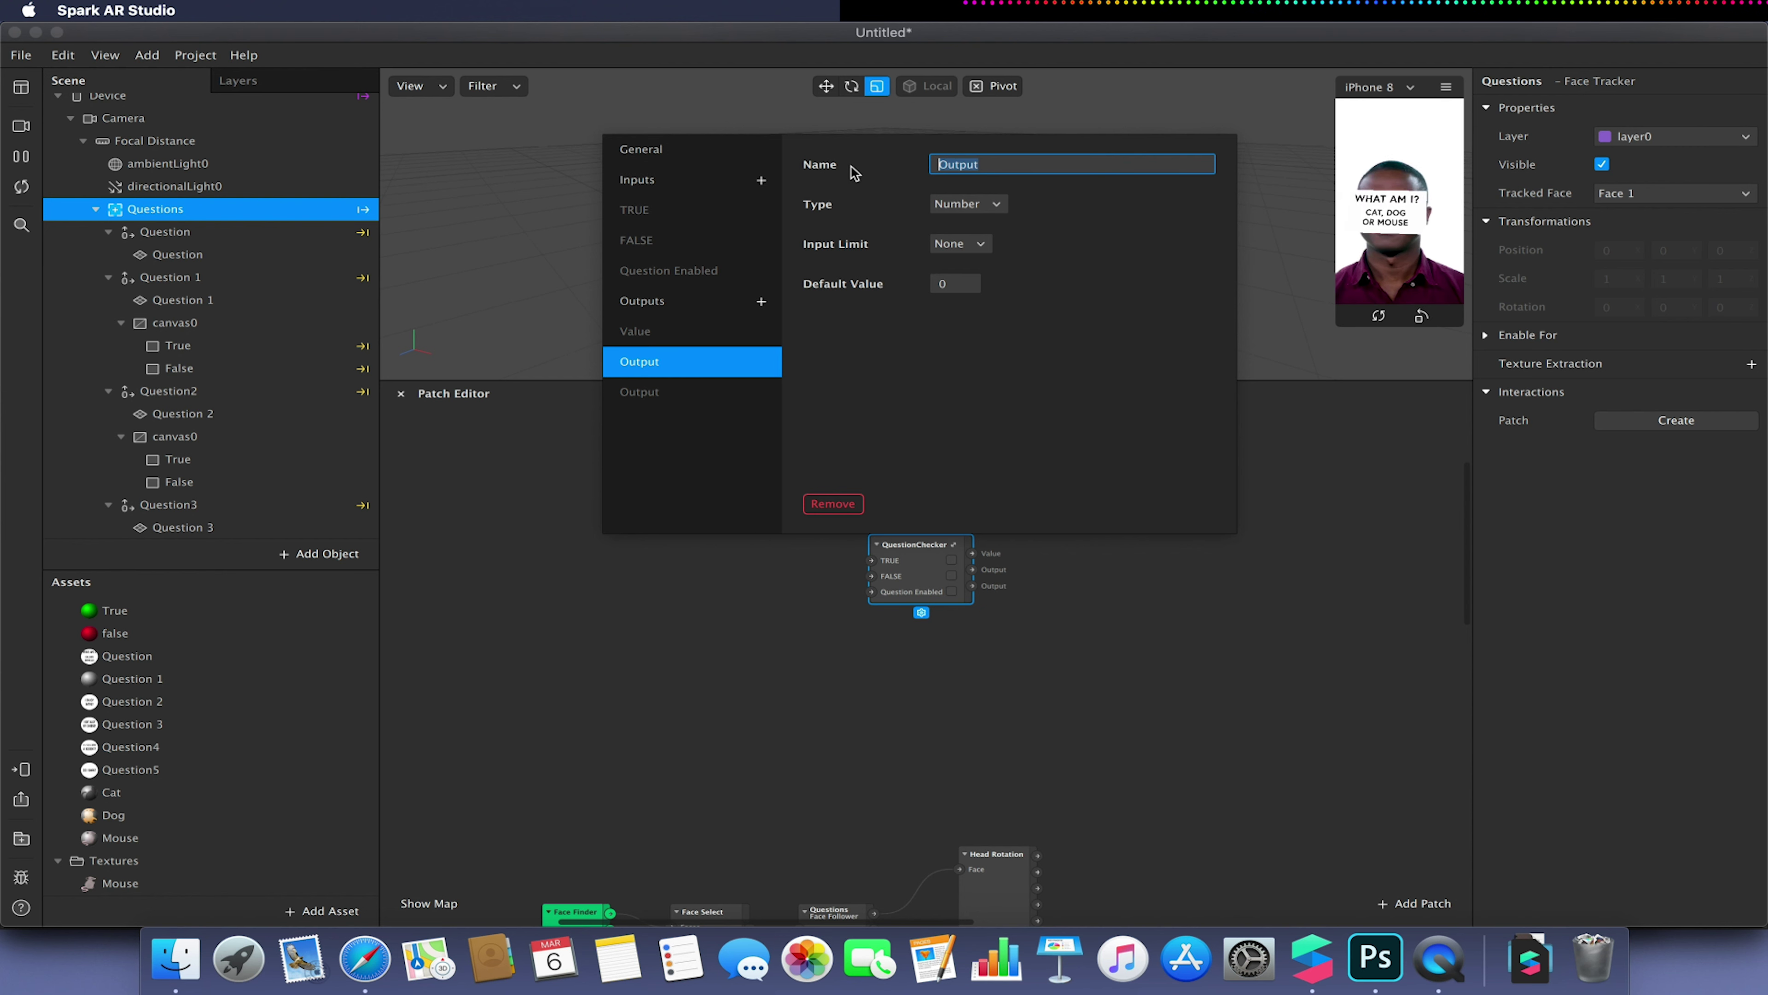
type("Na")
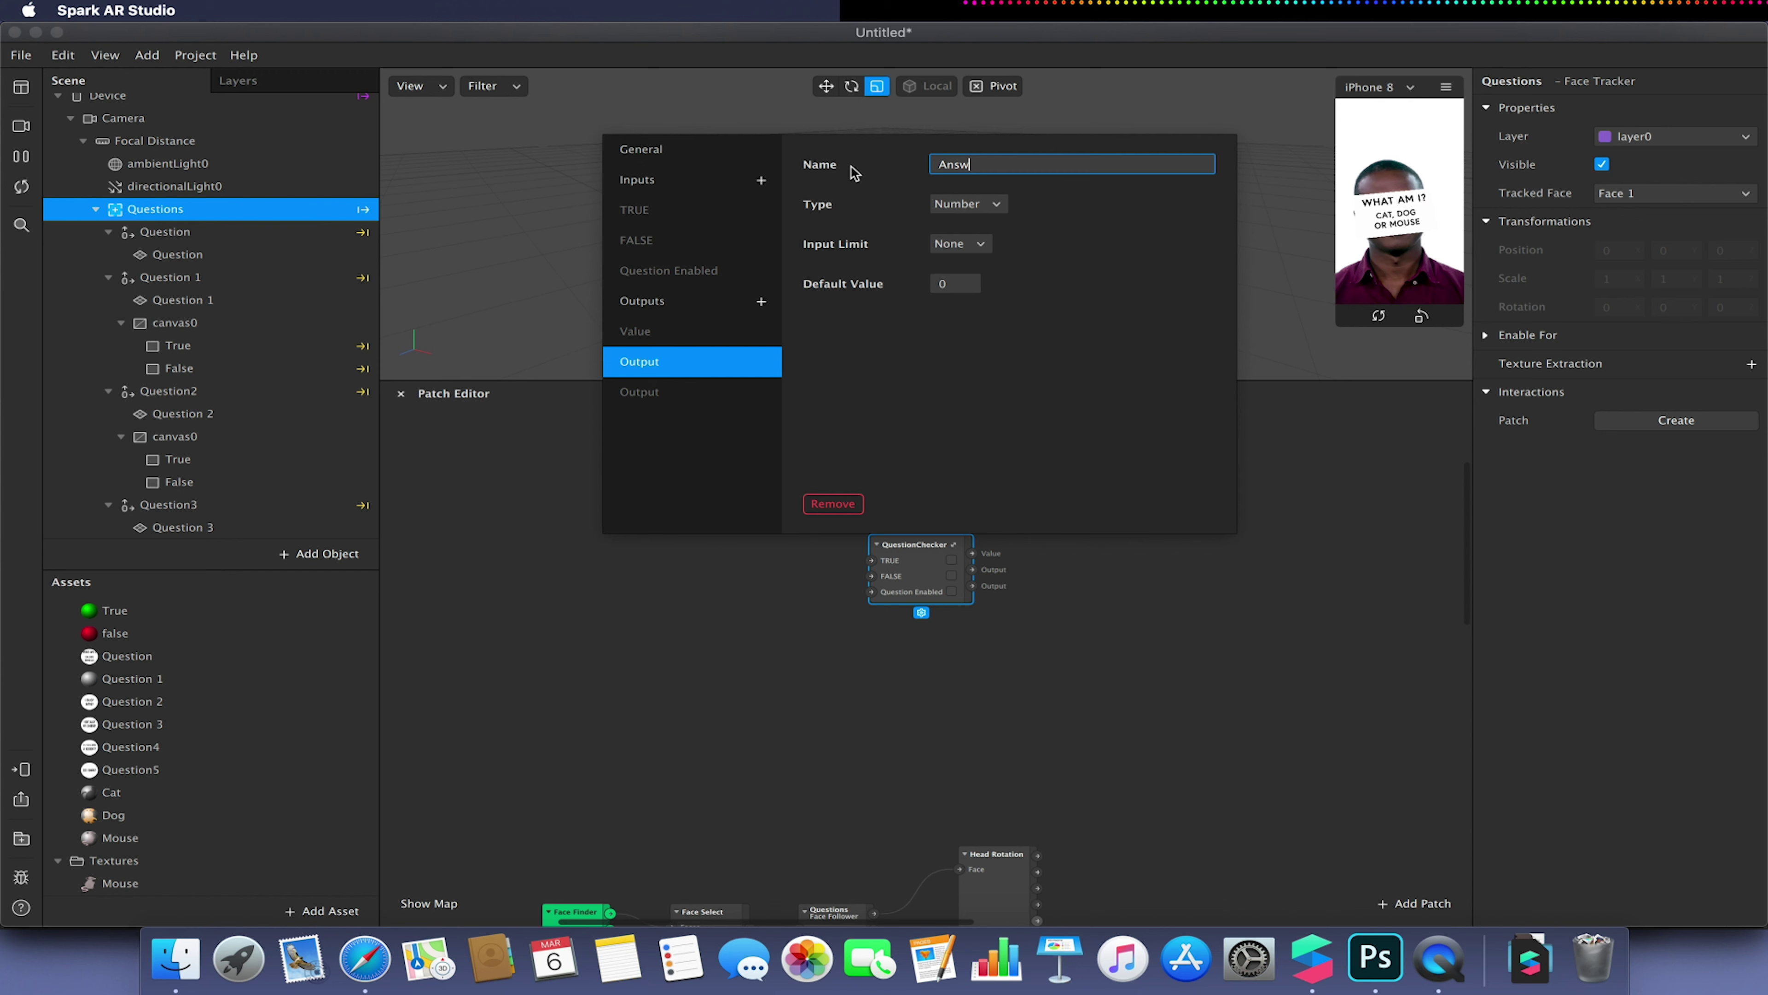
type("swered")
key("Return")
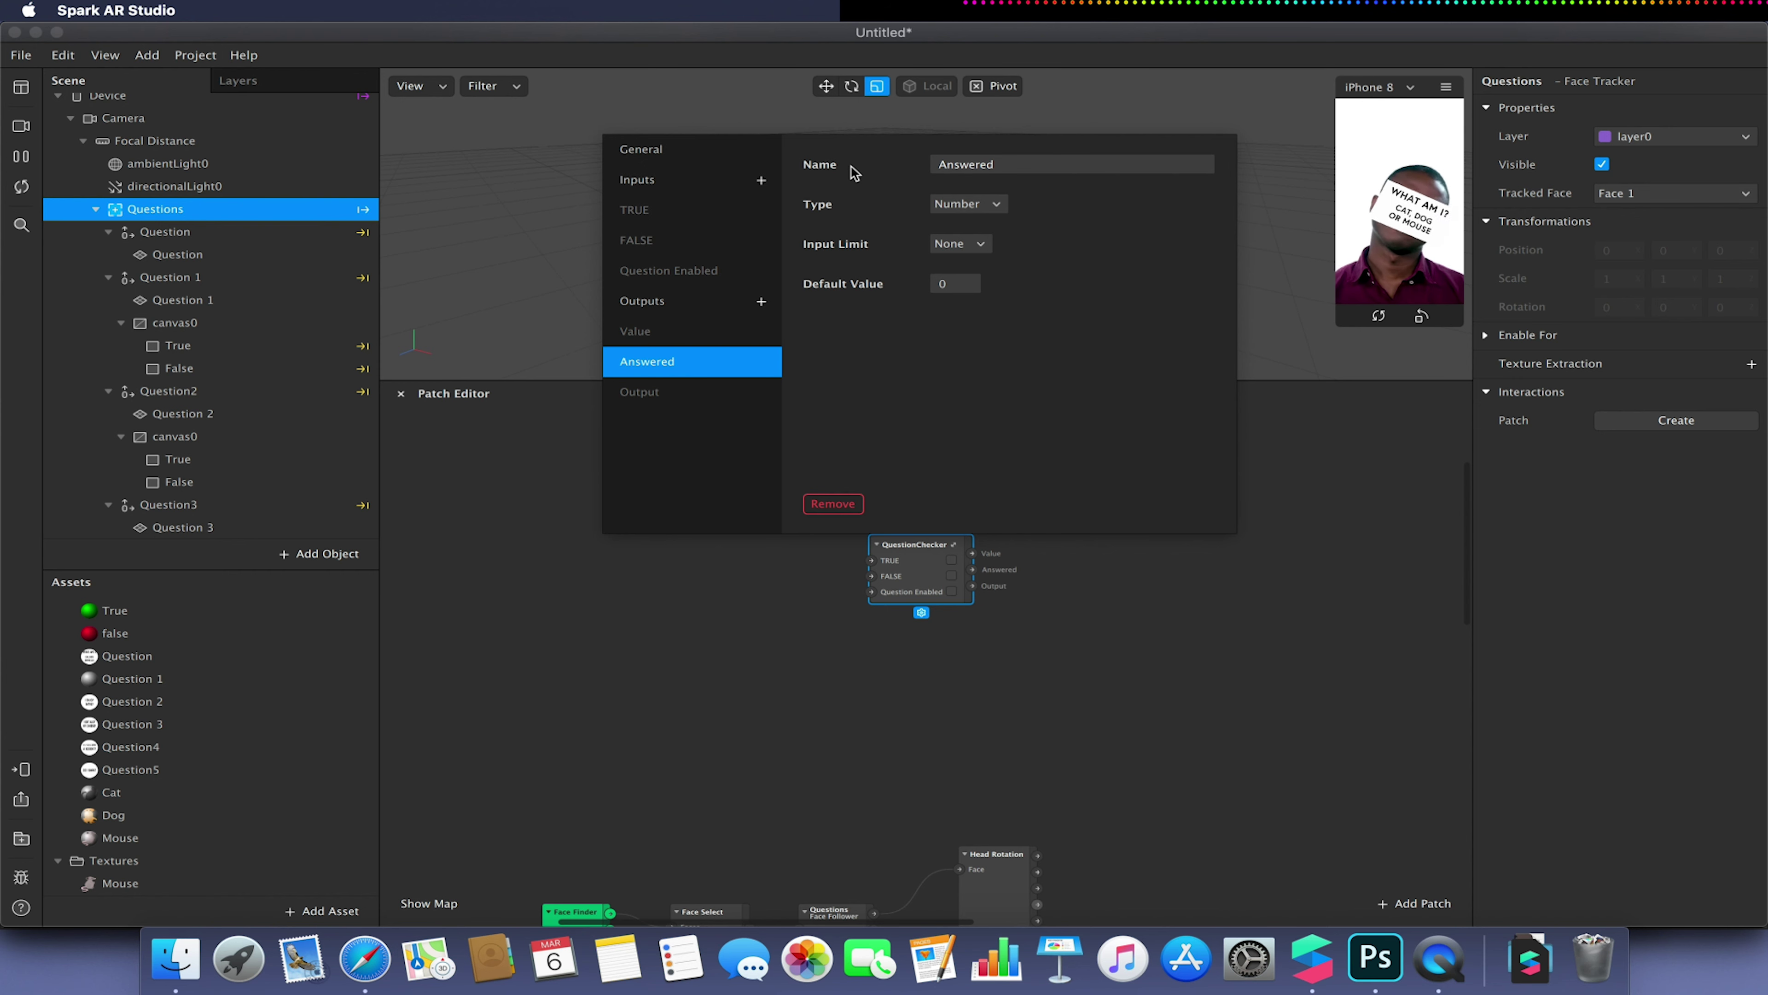
Set the Output port's type to Boolean and close the group properties
left_click(684, 398)
left_click(979, 203)
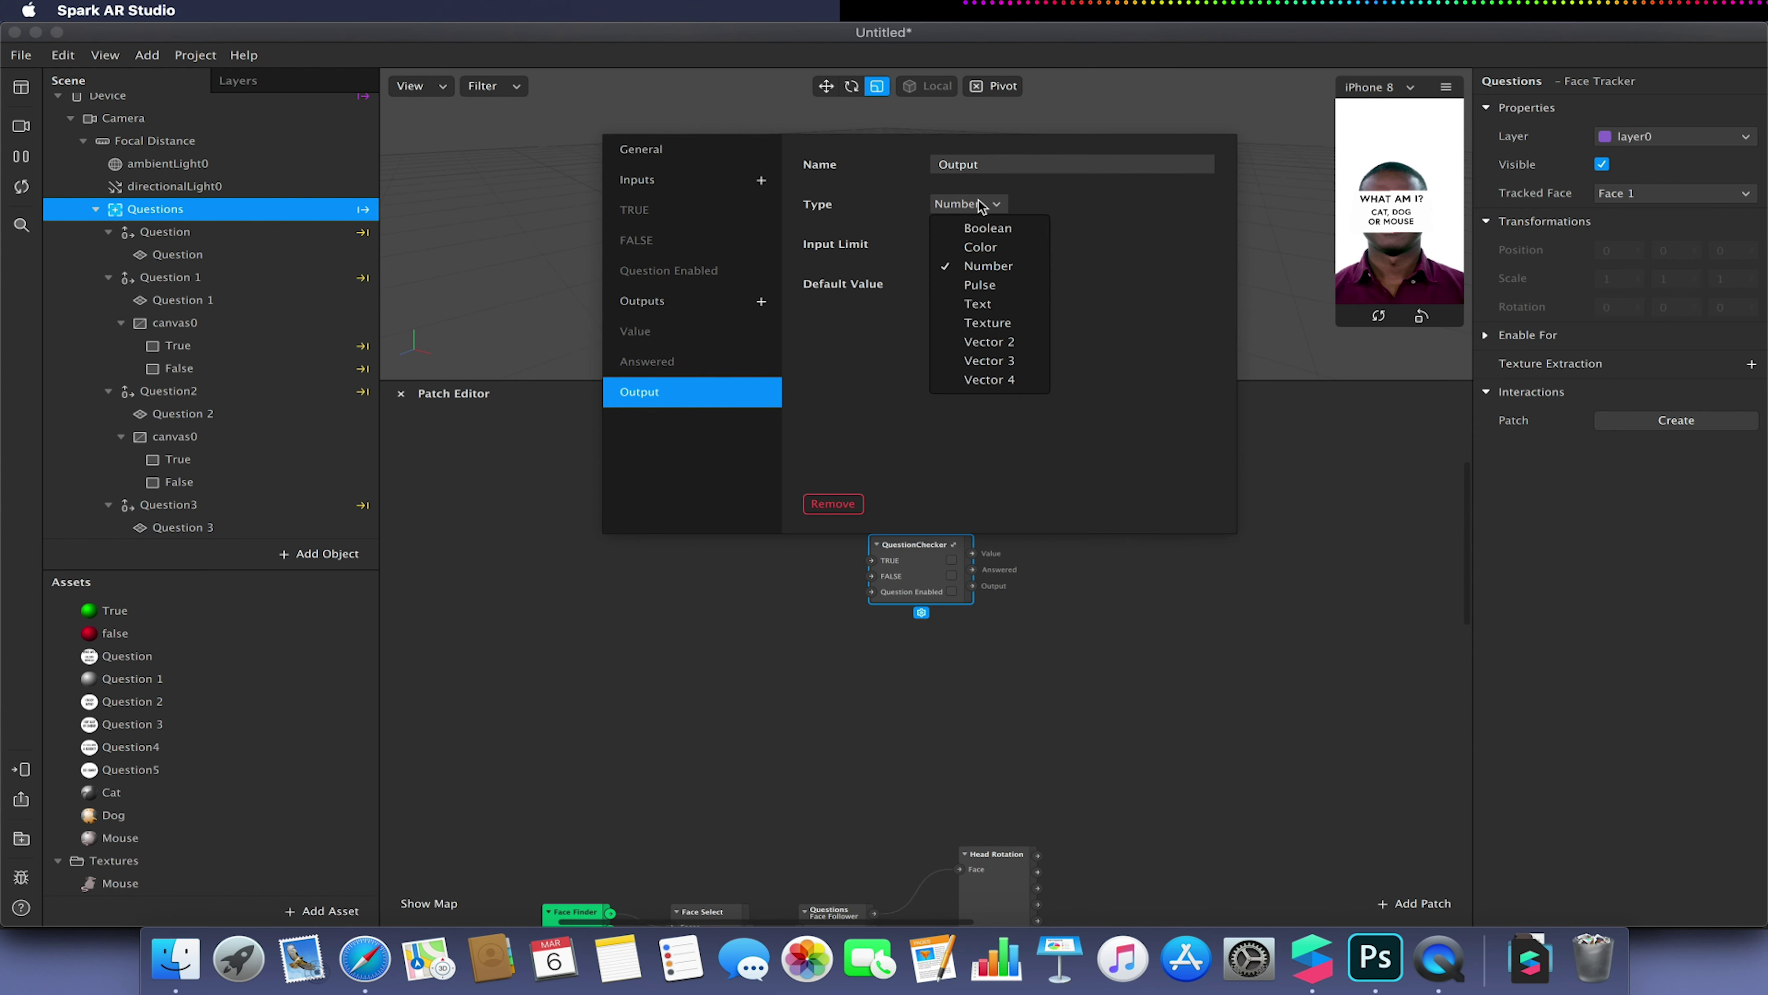
left_click(978, 227)
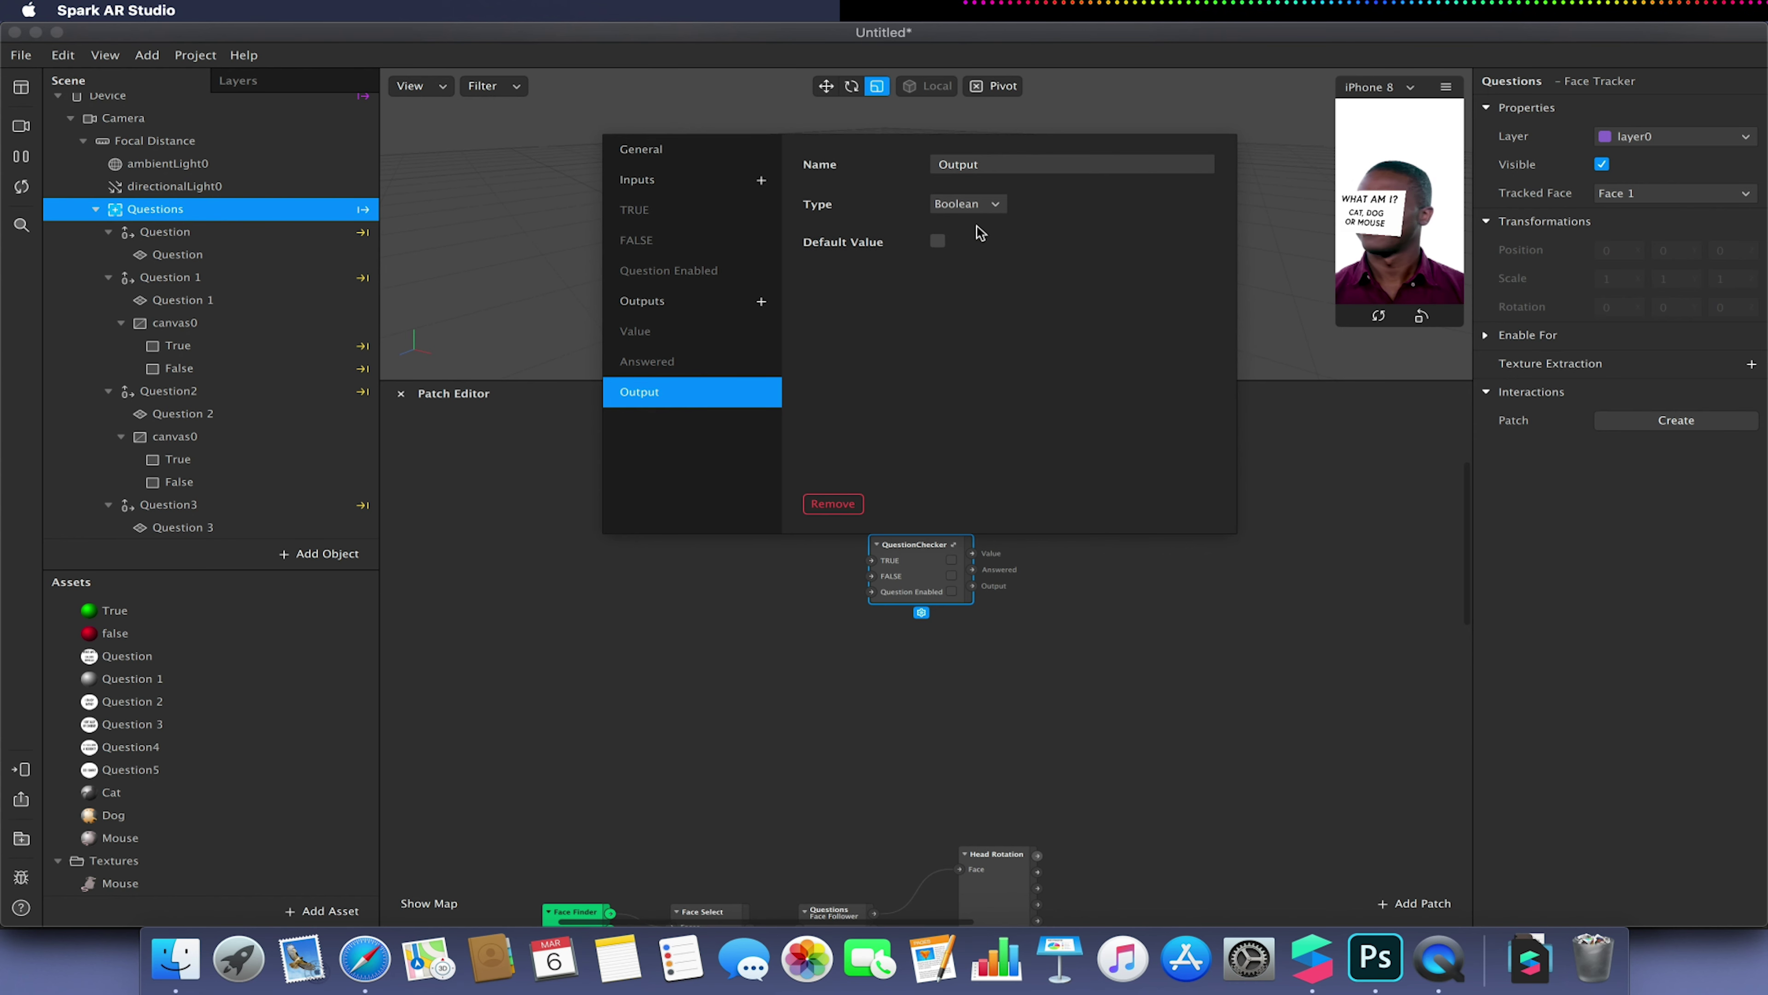
left_click(754, 595)
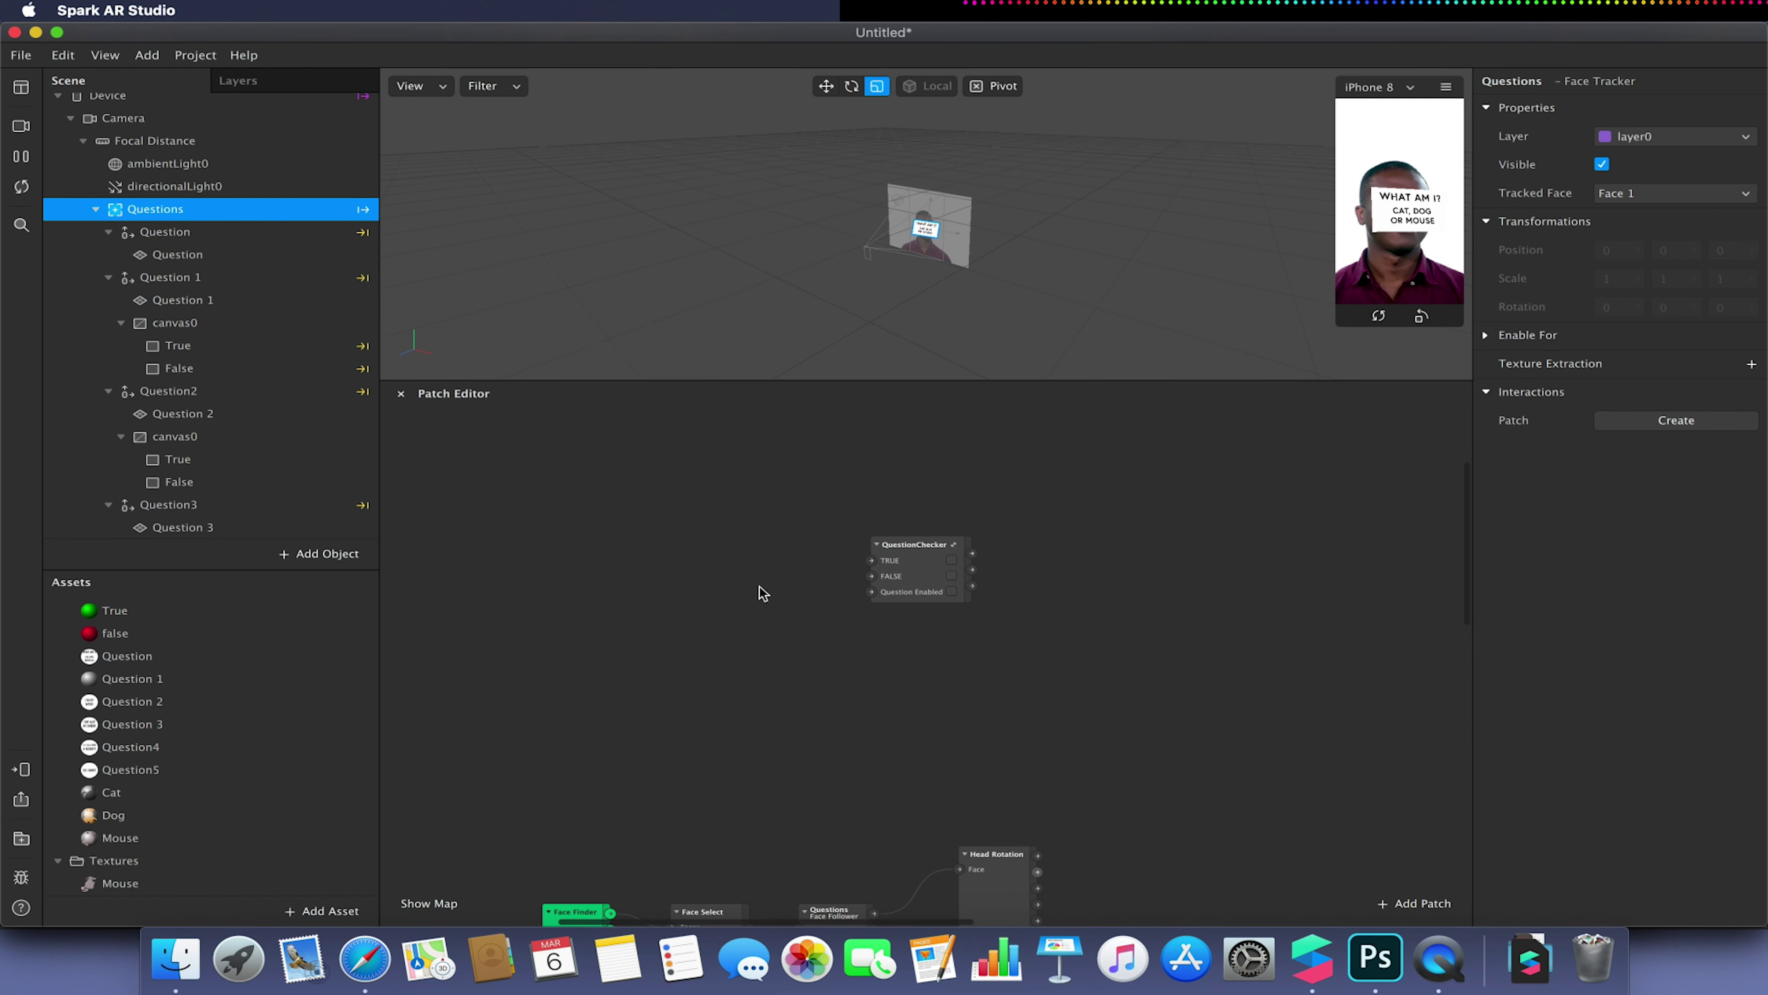
Open the QuestionChecker group and move the TRUE, FALSE and Question Enabled inputs to the left
left_click(905, 560)
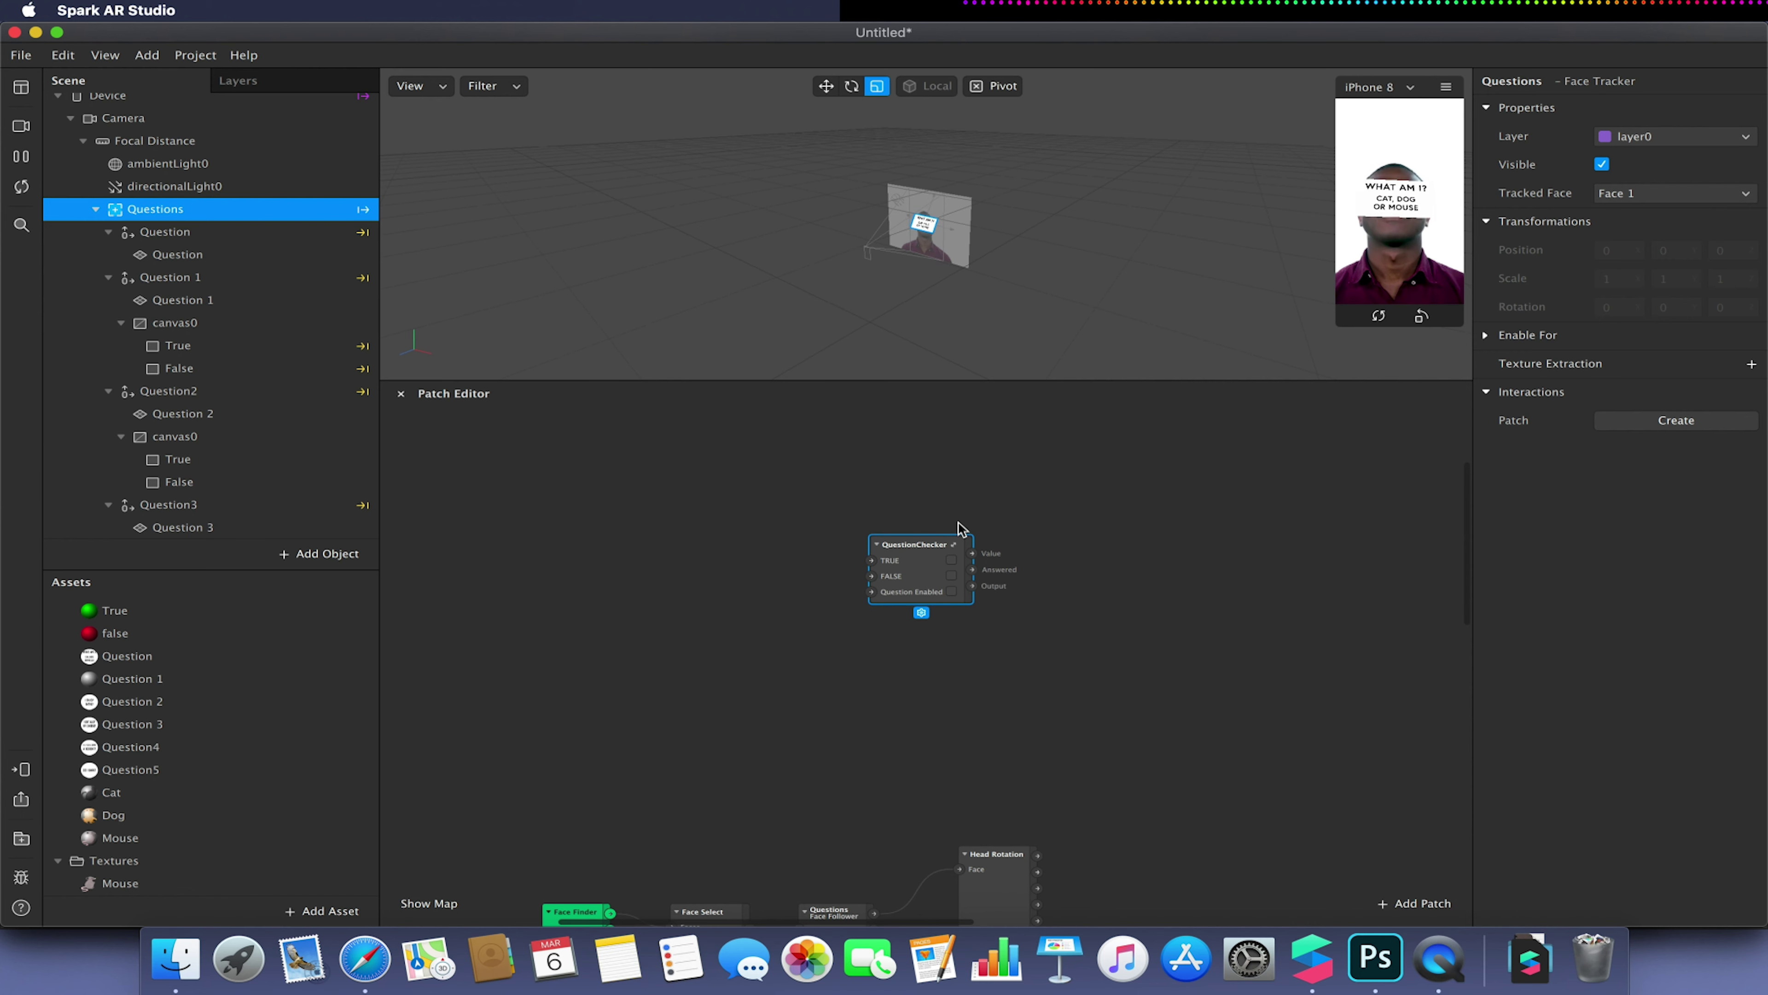
double_click(956, 550)
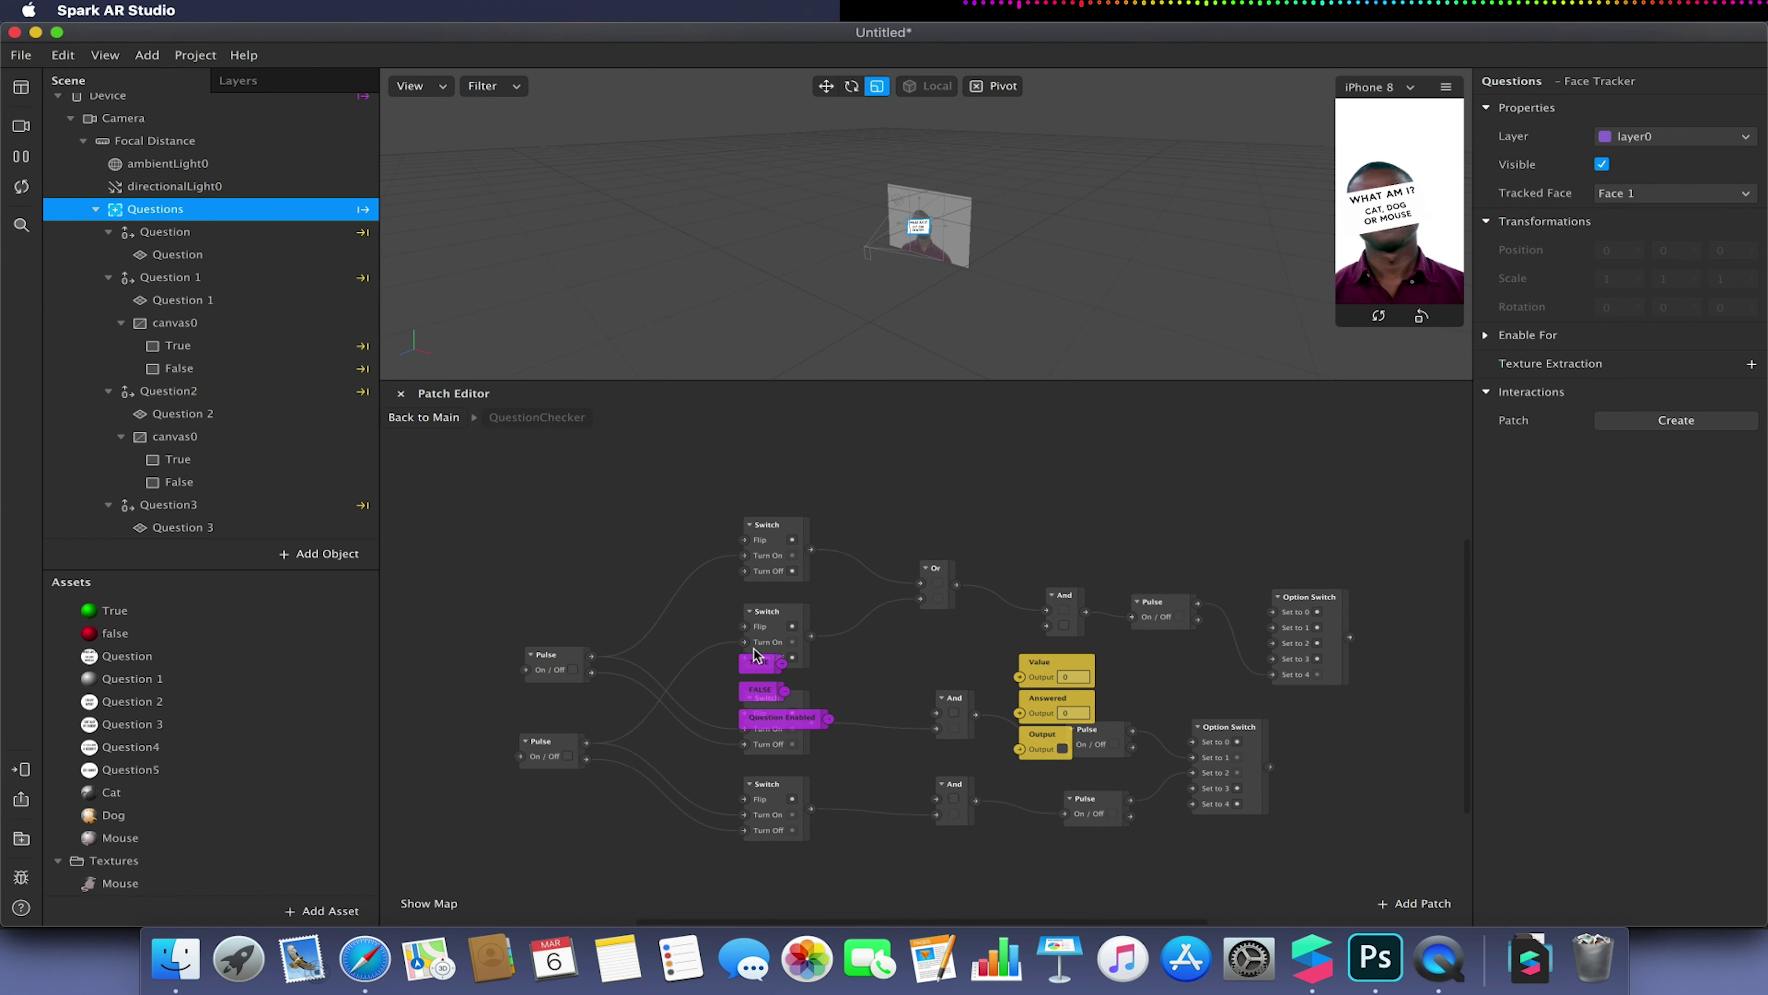
left_click_drag(757, 662, 453, 575)
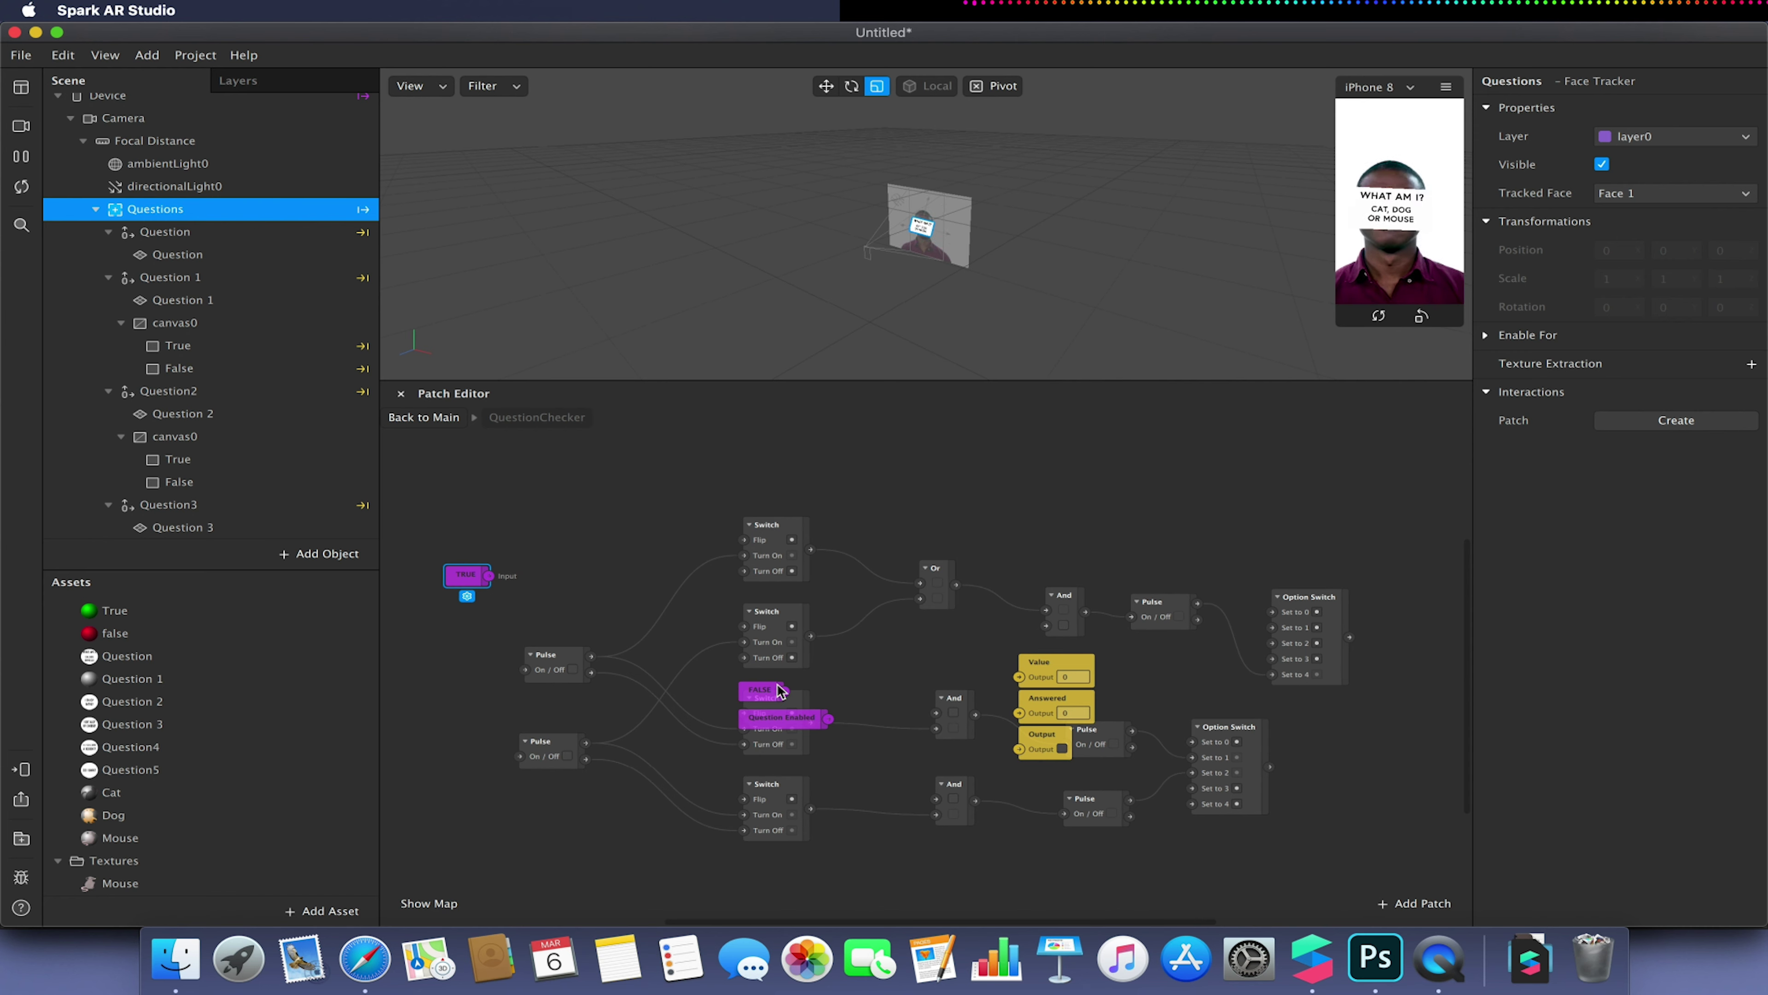
left_click_drag(773, 689, 453, 681)
left_click_drag(771, 718, 433, 780)
scroll(851, 702, "down", 3)
scroll(851, 702, "right", 2)
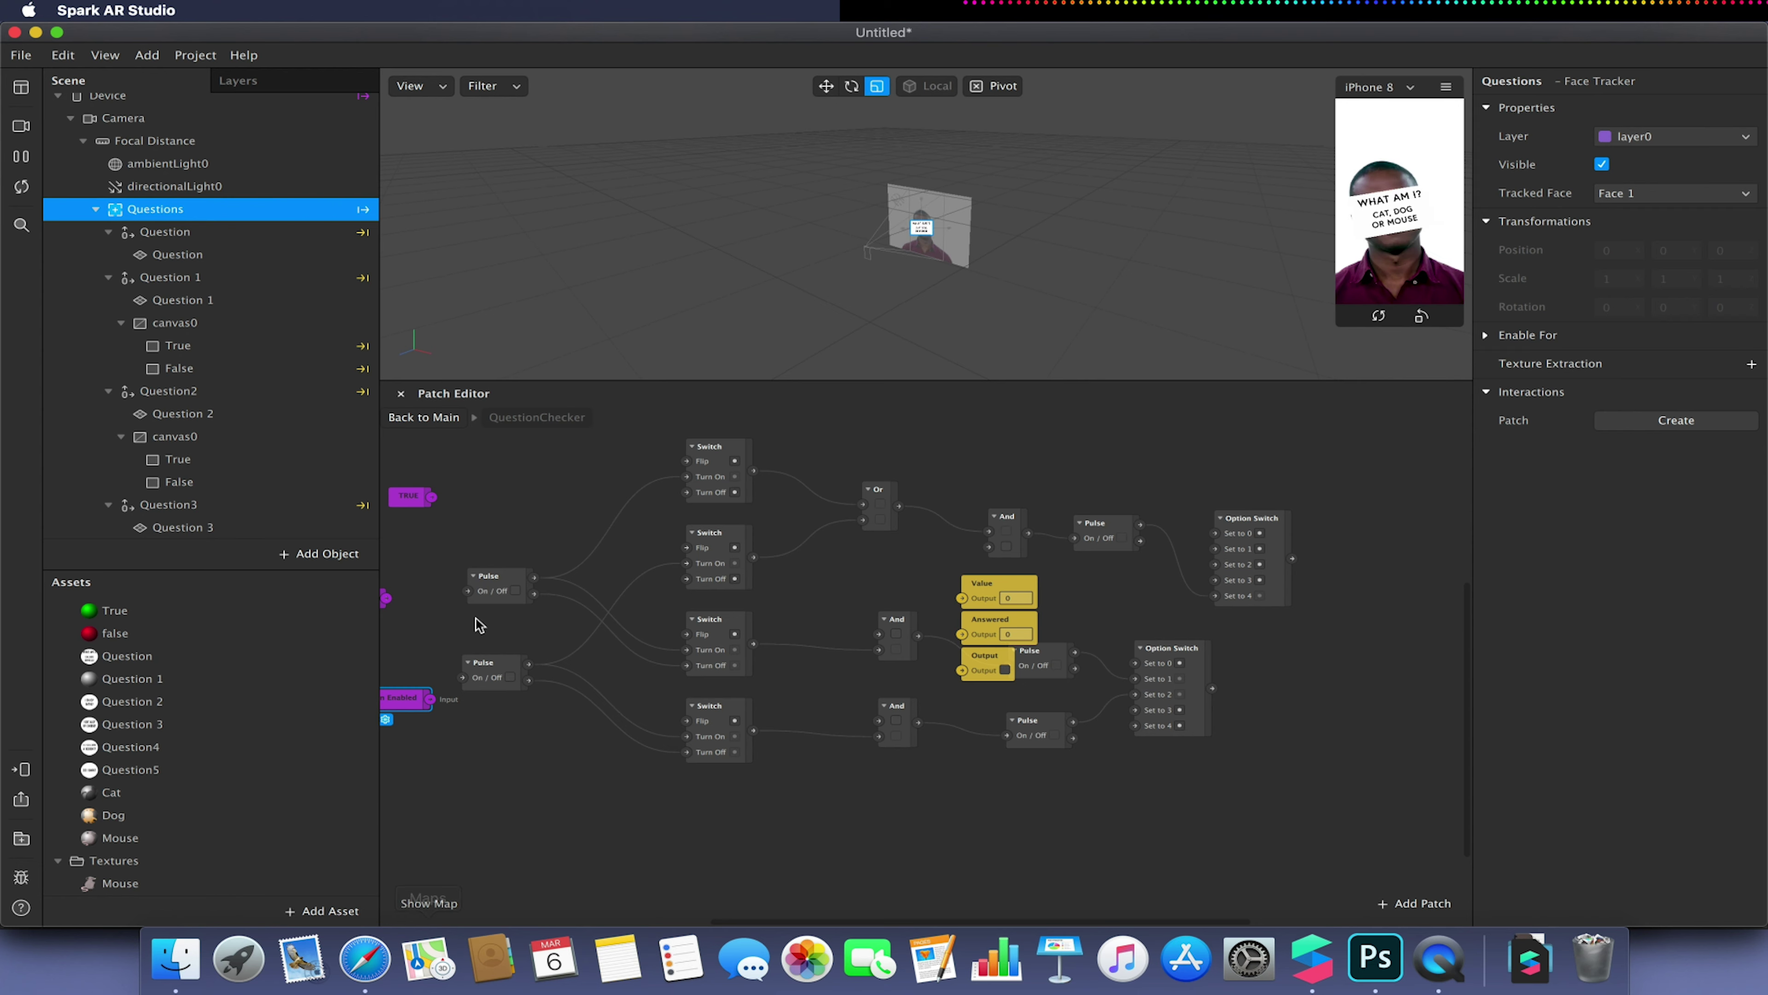
scroll(473, 620, "left", 10)
scroll(473, 620, "down", 2)
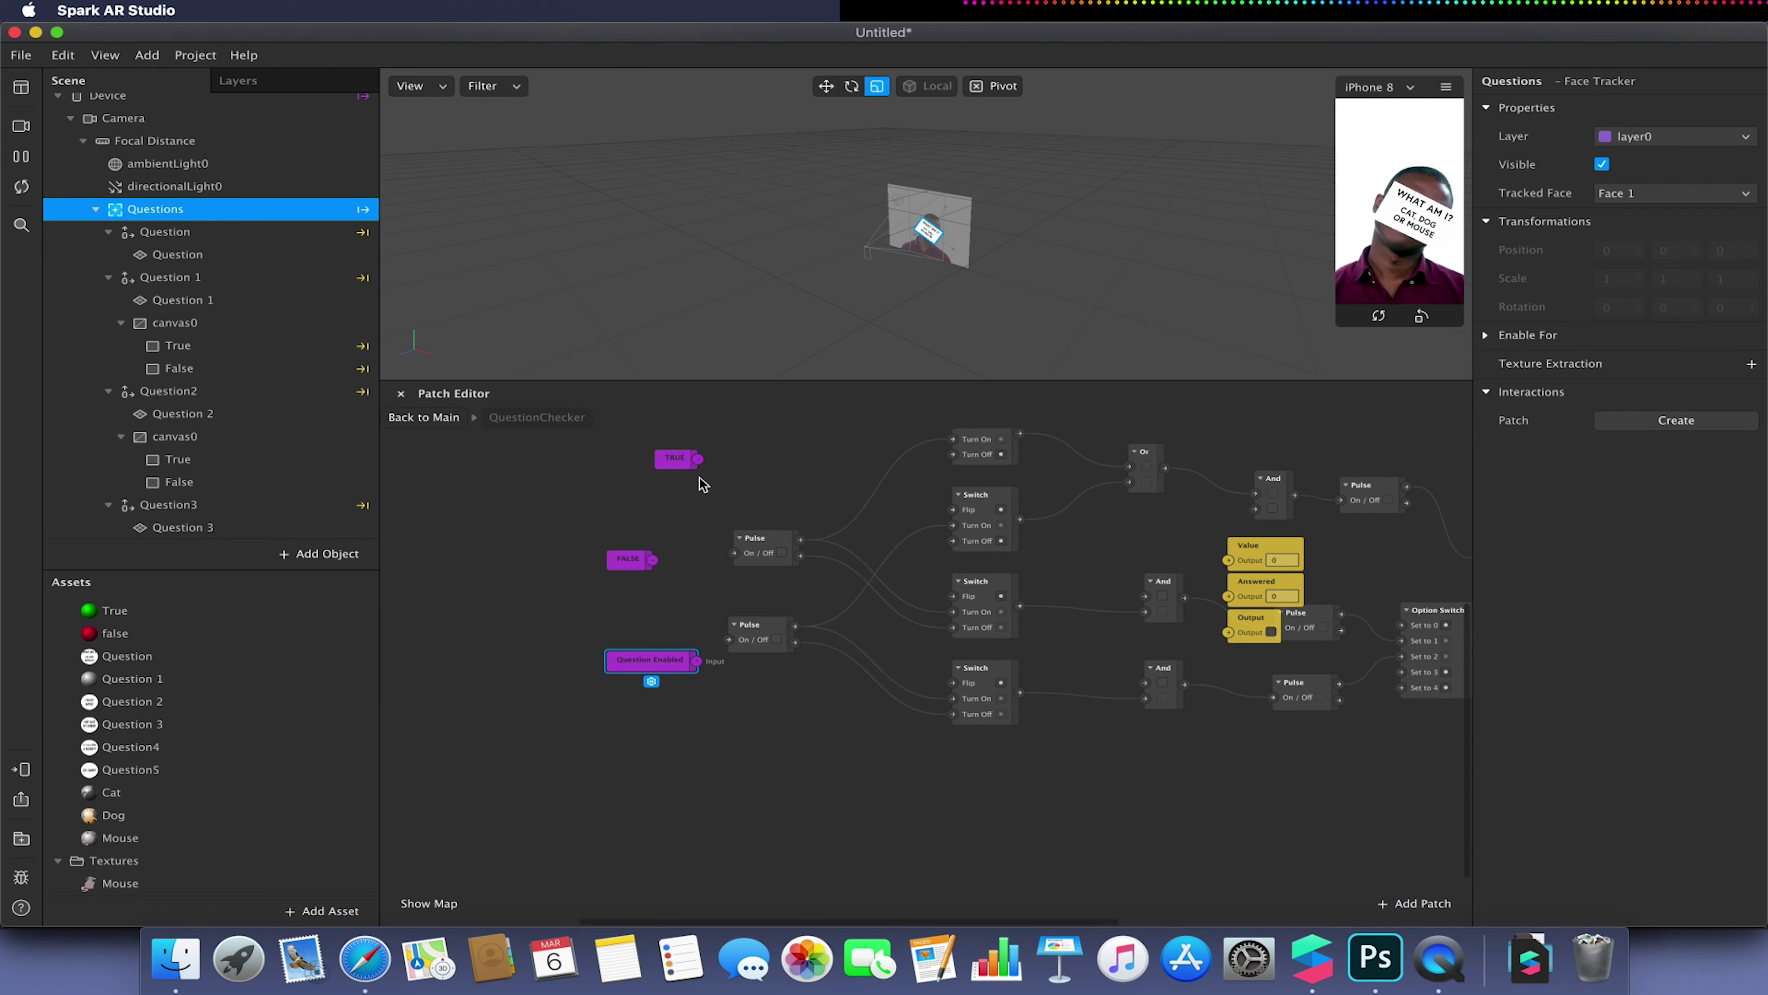
Wire TRUE into the upper Pulse, place FALSE by the lower Pulse, and feed Question Enabled into the And patches
left_click_drag(698, 458, 733, 552)
left_click_drag(657, 659, 657, 774)
left_click_drag(633, 562, 726, 646)
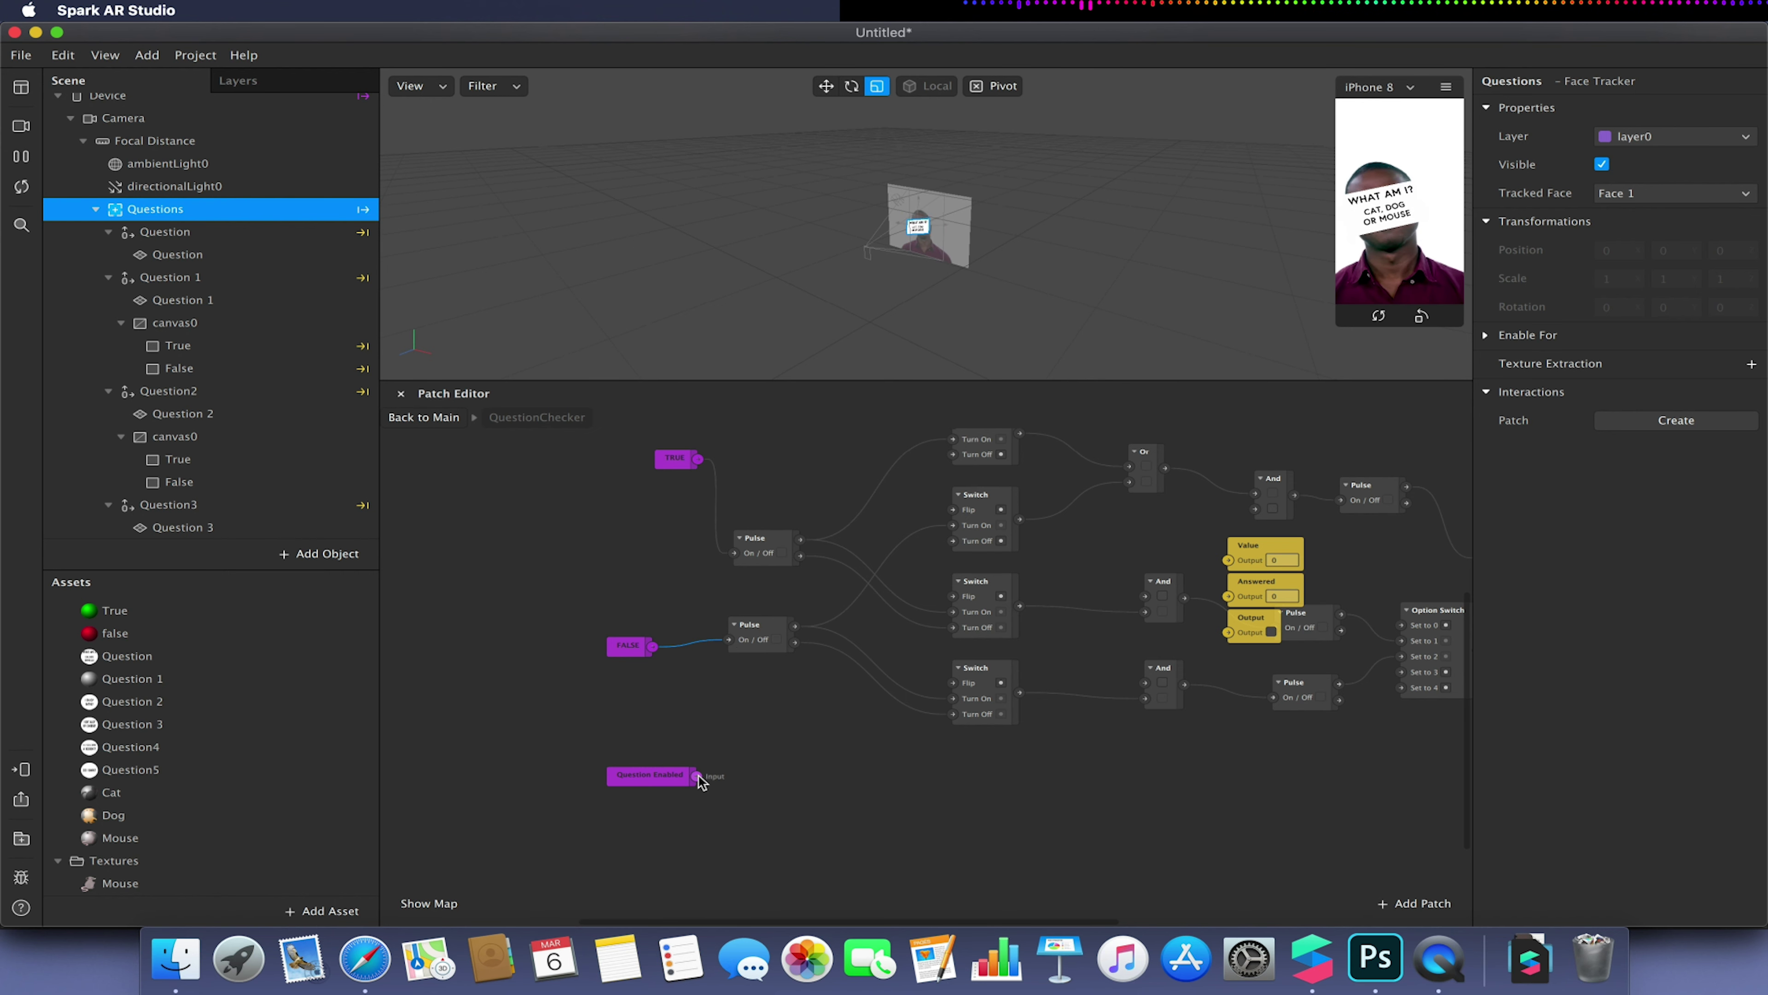
left_click_drag(700, 781, 1146, 597)
left_click_drag(855, 761, 1145, 684)
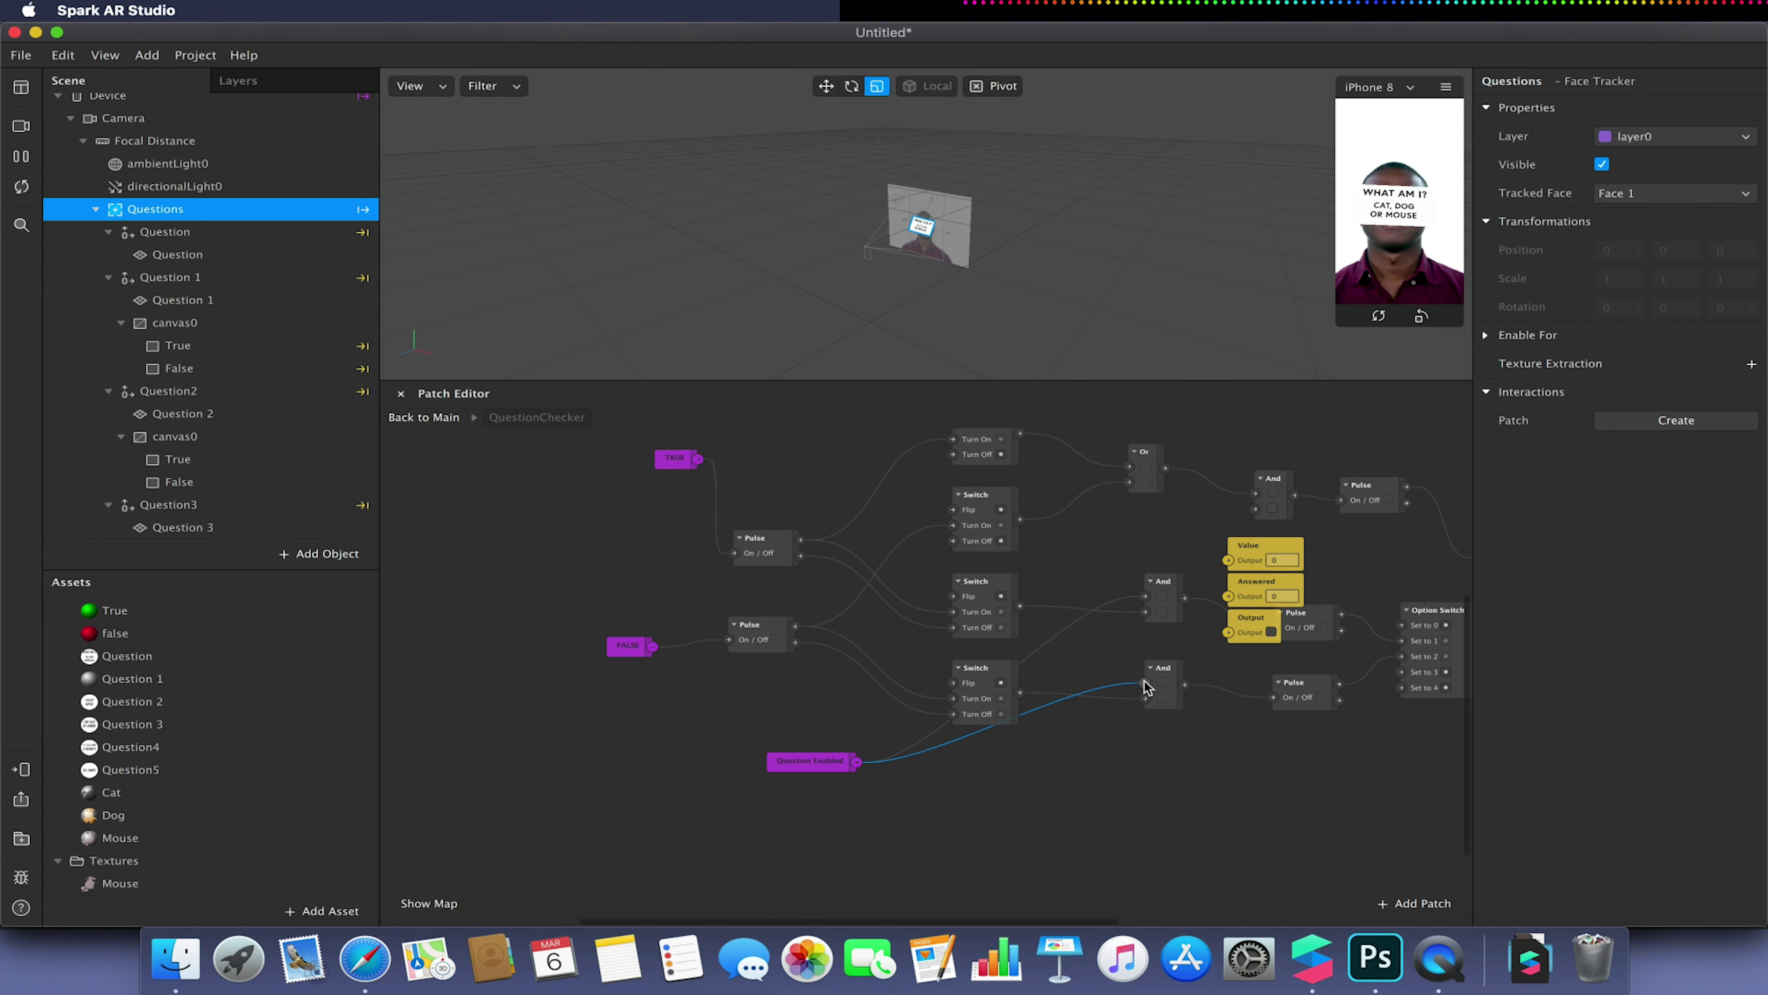
scroll(1146, 687, "right", 5)
scroll(1146, 687, "down", 1)
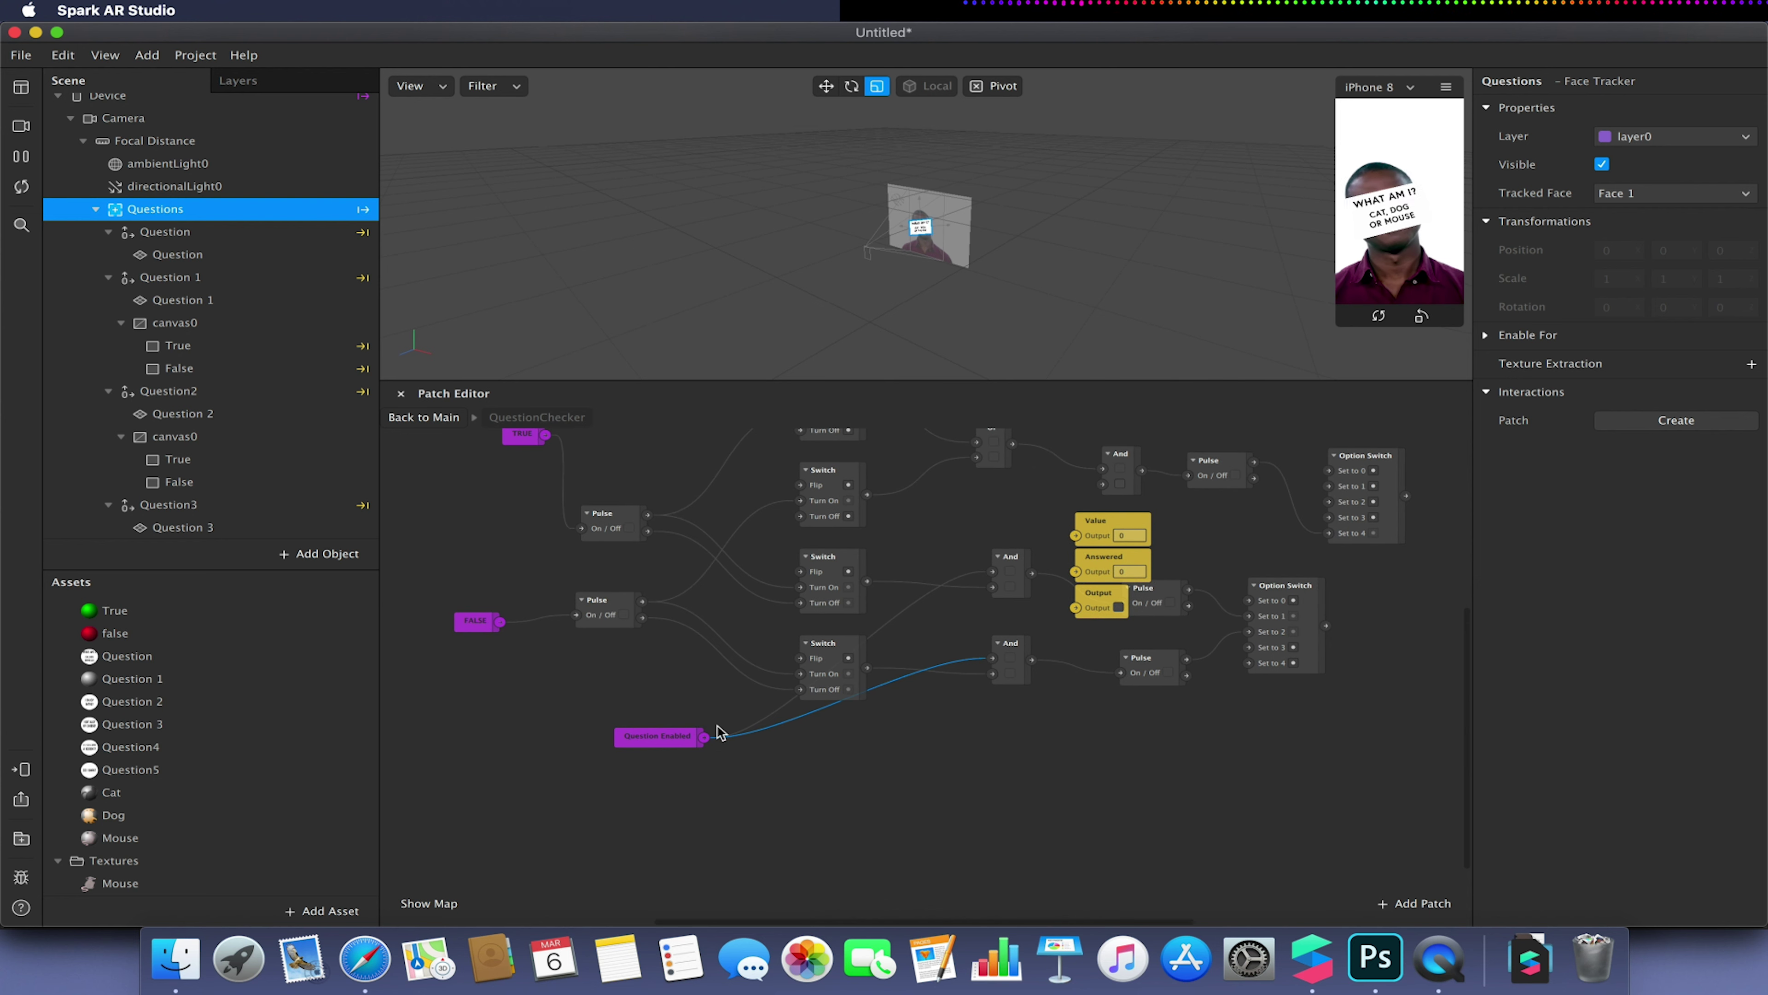
left_click_drag(706, 740, 1107, 490)
scroll(1107, 491, "right", 3)
scroll(1107, 491, "up", 2)
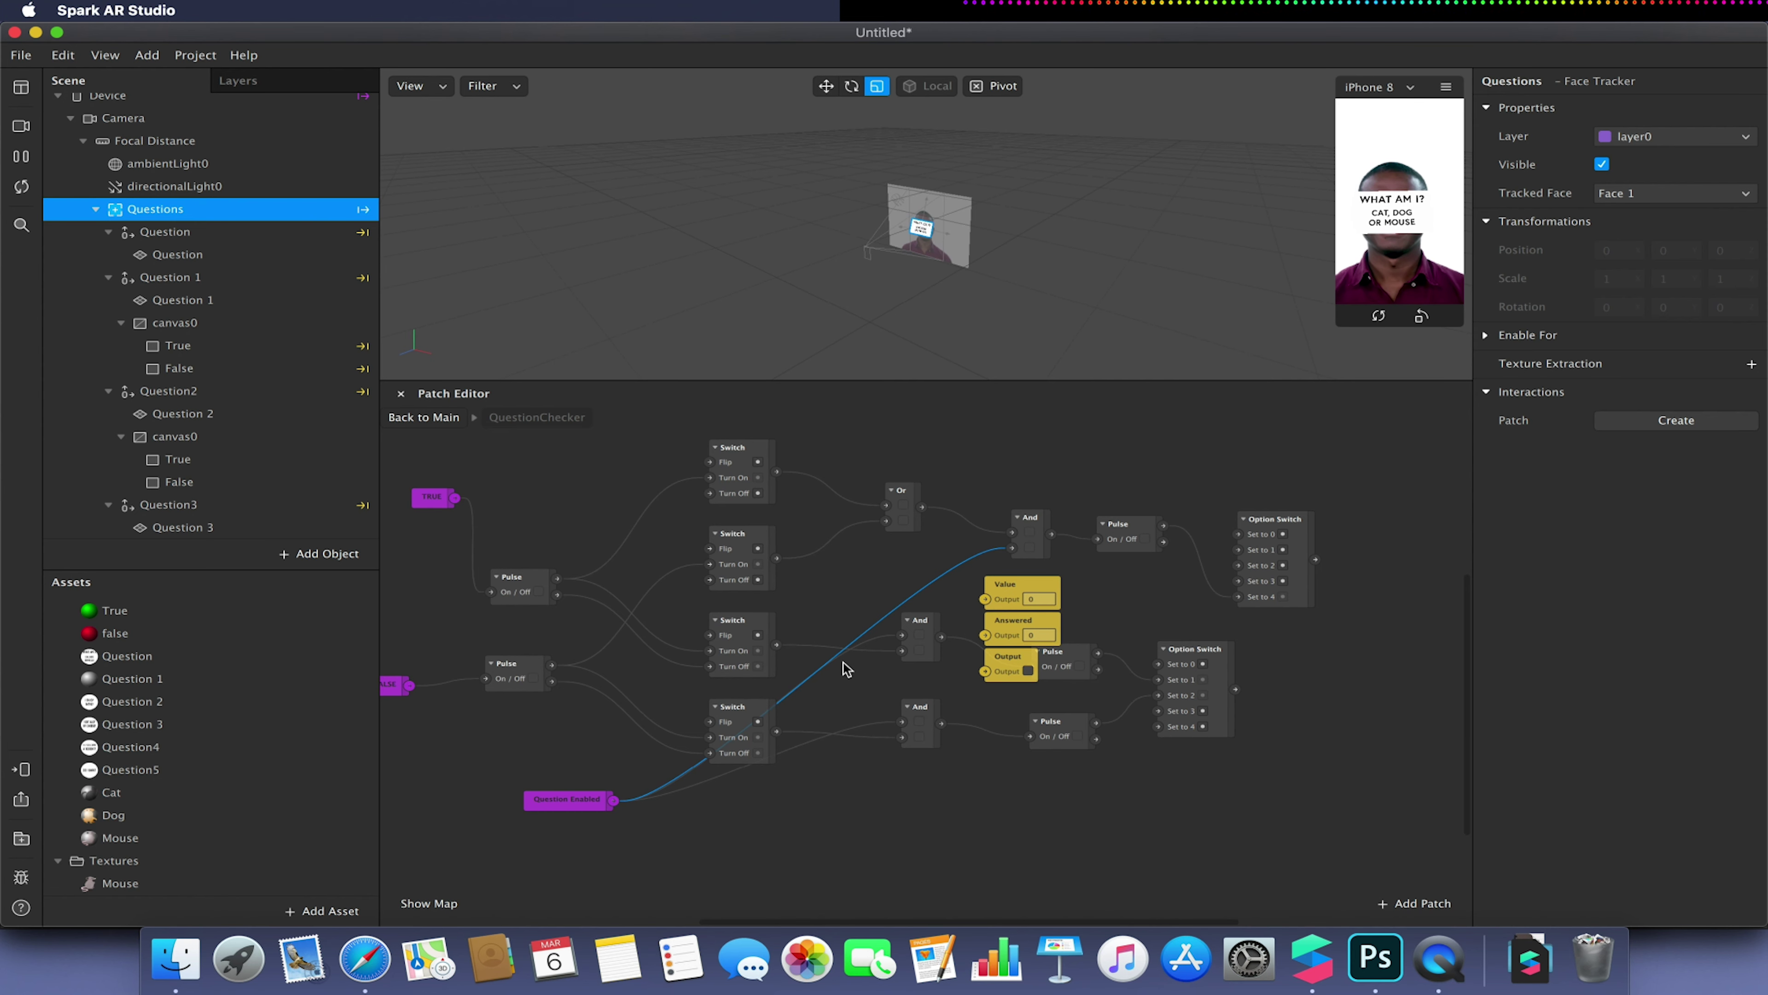
scroll(844, 669, "right", 7)
Move the Value output beside the lower Option Switch and wire that switch into it
left_click(806, 588)
left_click_drag(805, 588, 1147, 673)
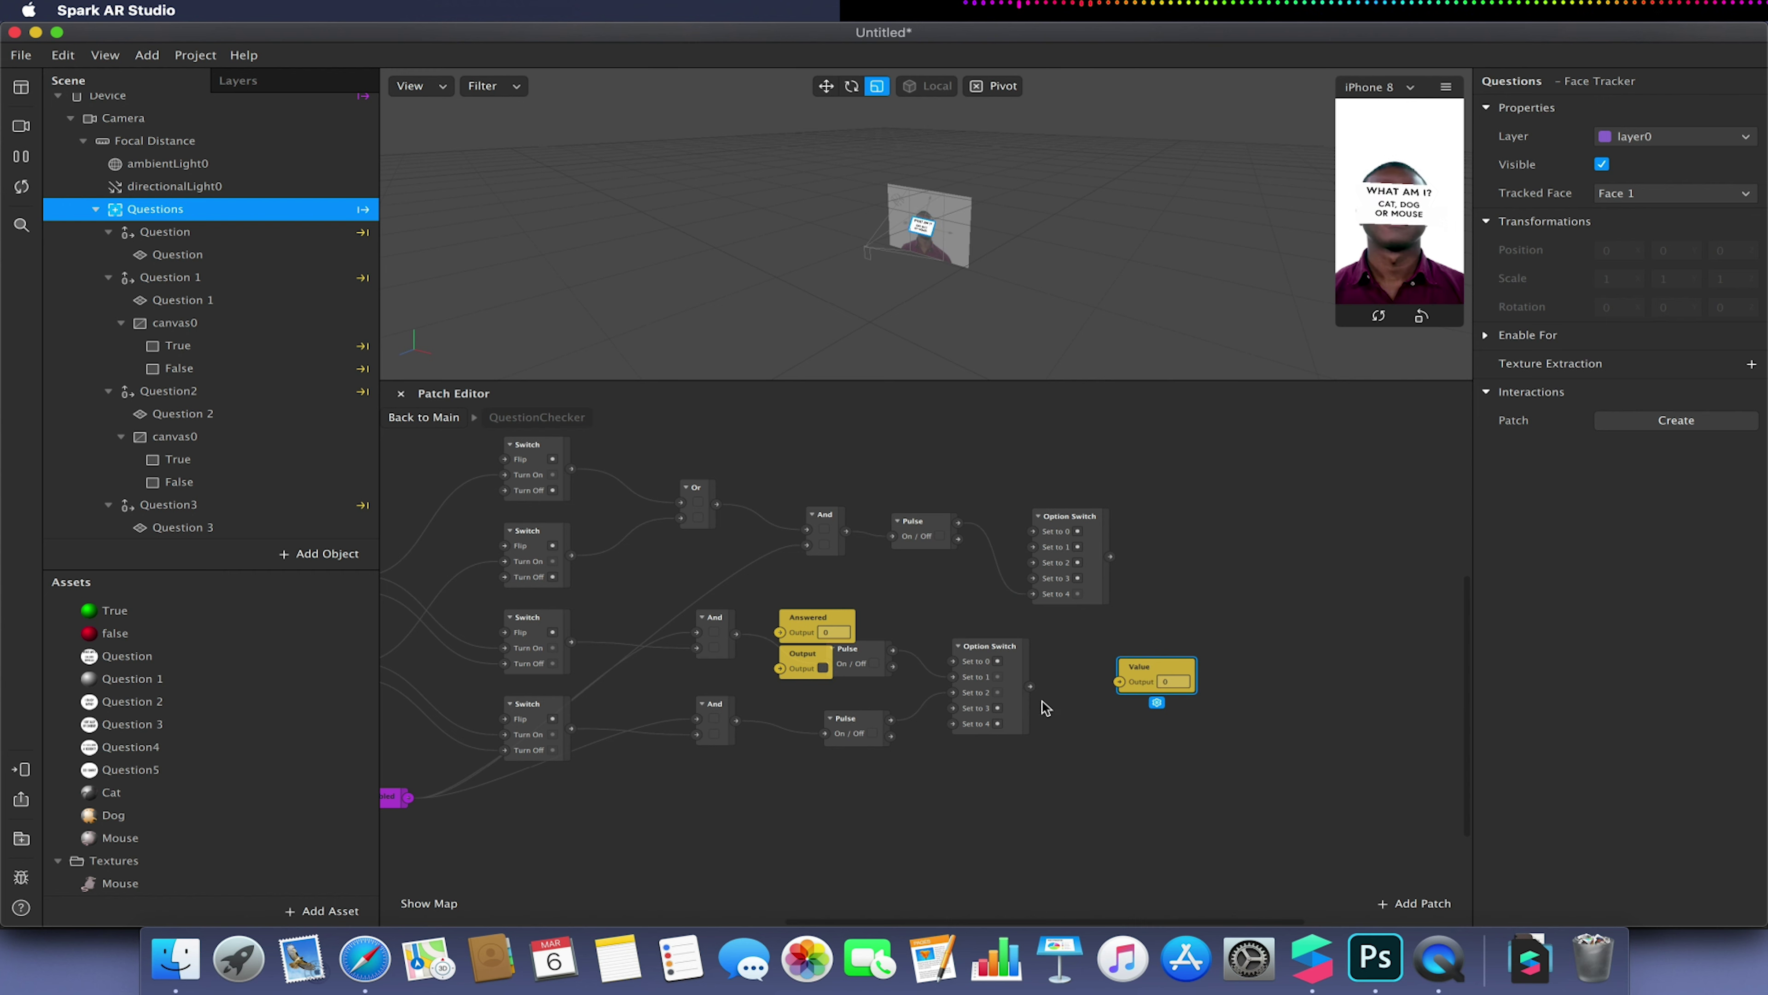
left_click_drag(1030, 686, 1120, 683)
Place Answered beside the upper Option Switch, wire it, and move Output below Value
left_click_drag(827, 611, 1214, 534)
left_click_drag(1110, 556, 1167, 552)
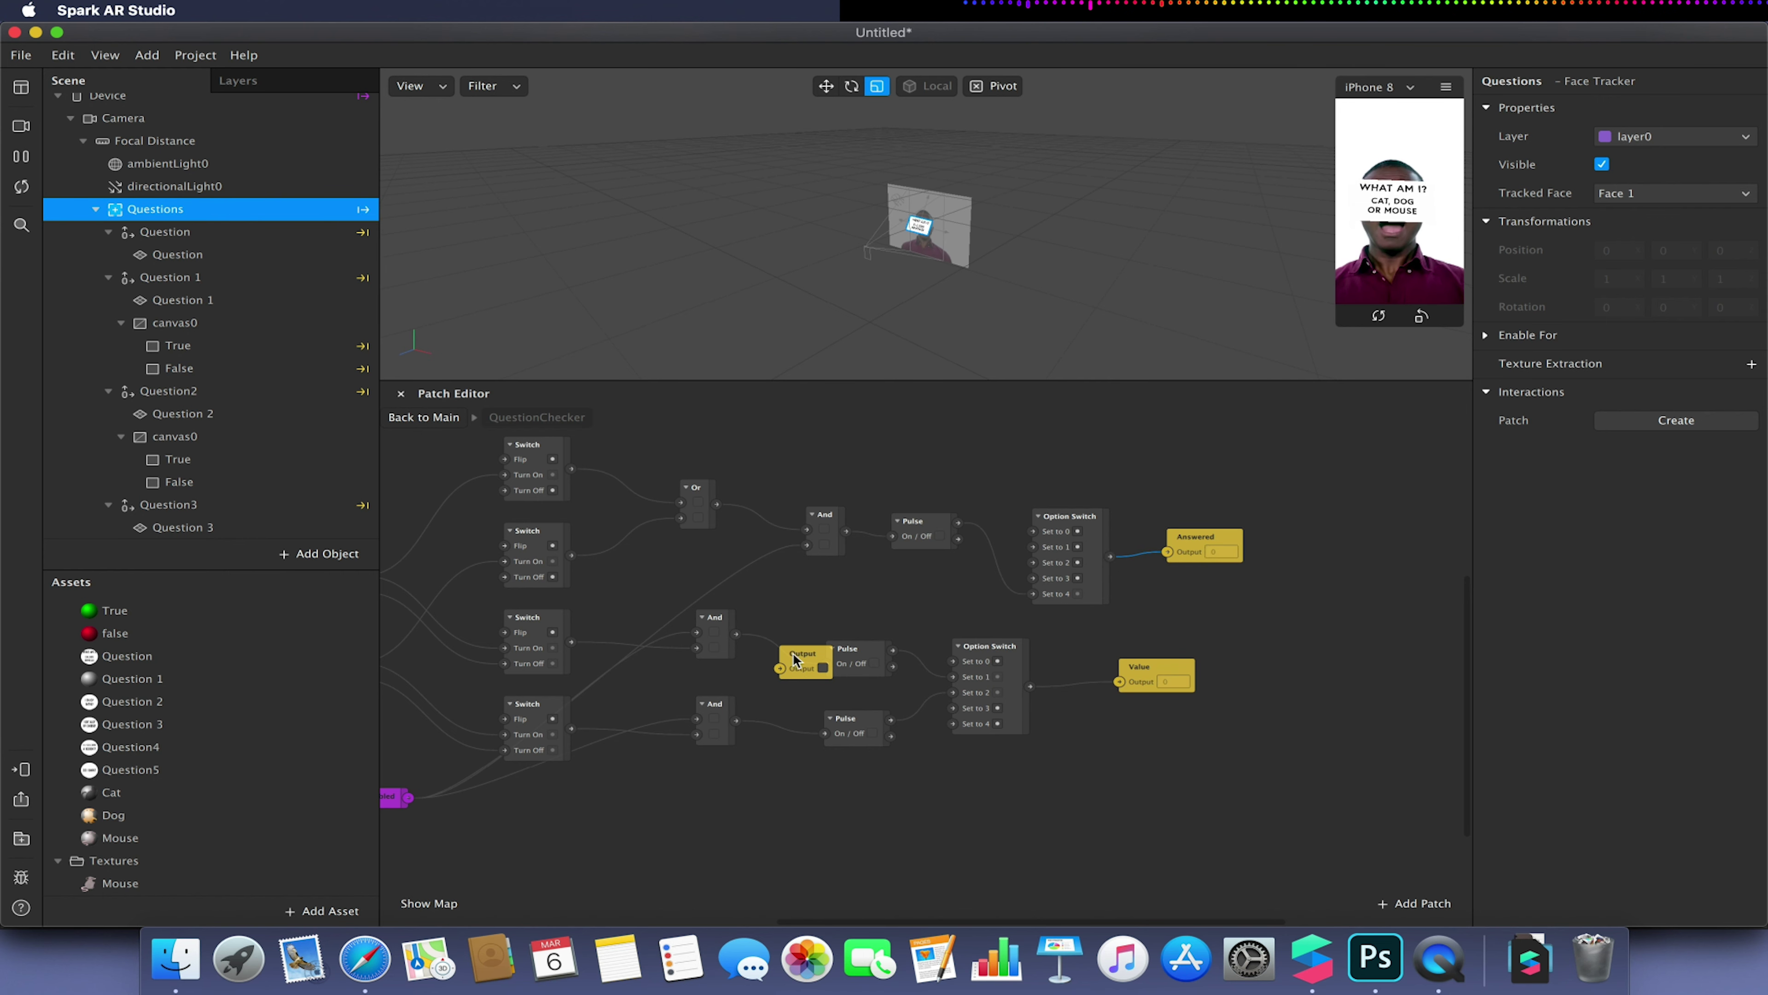
left_click_drag(801, 662, 1121, 795)
left_click(885, 813)
scroll(885, 814, "left", 4)
scroll(885, 814, "down", 2)
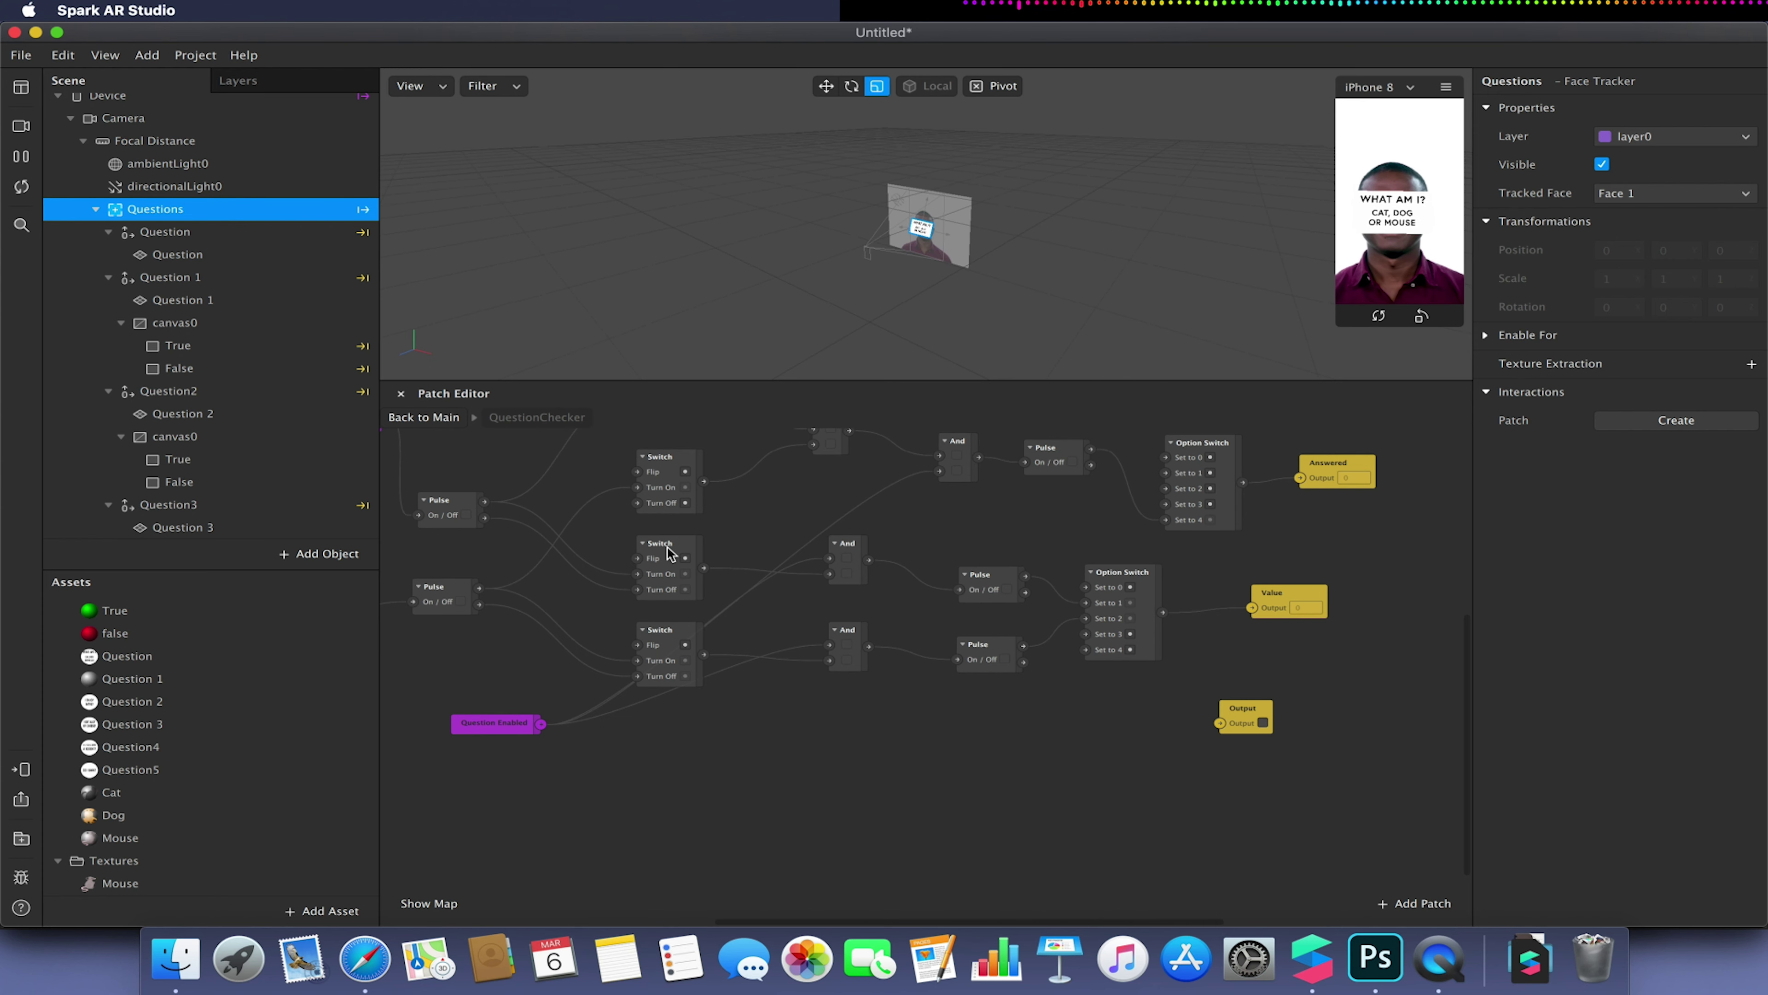
Add an Or patch fed by the middle and lower Switch outputs
left_click_drag(704, 567, 864, 762)
type("or")
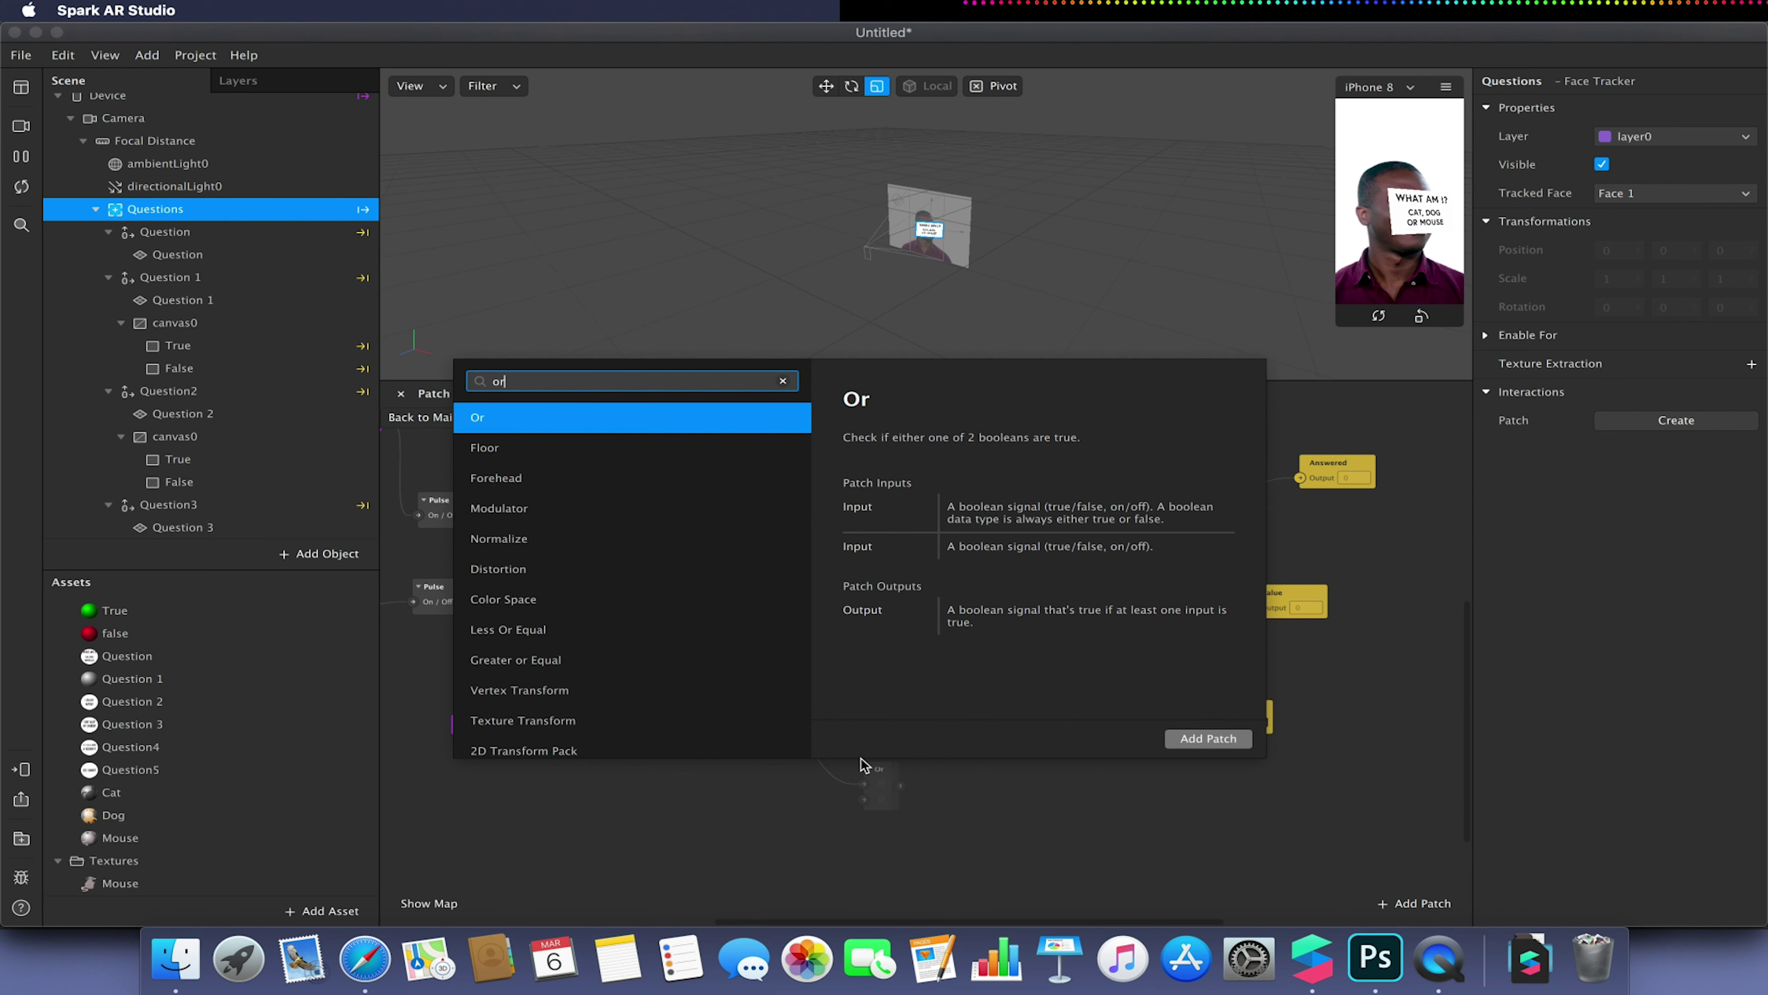
left_click(1211, 738)
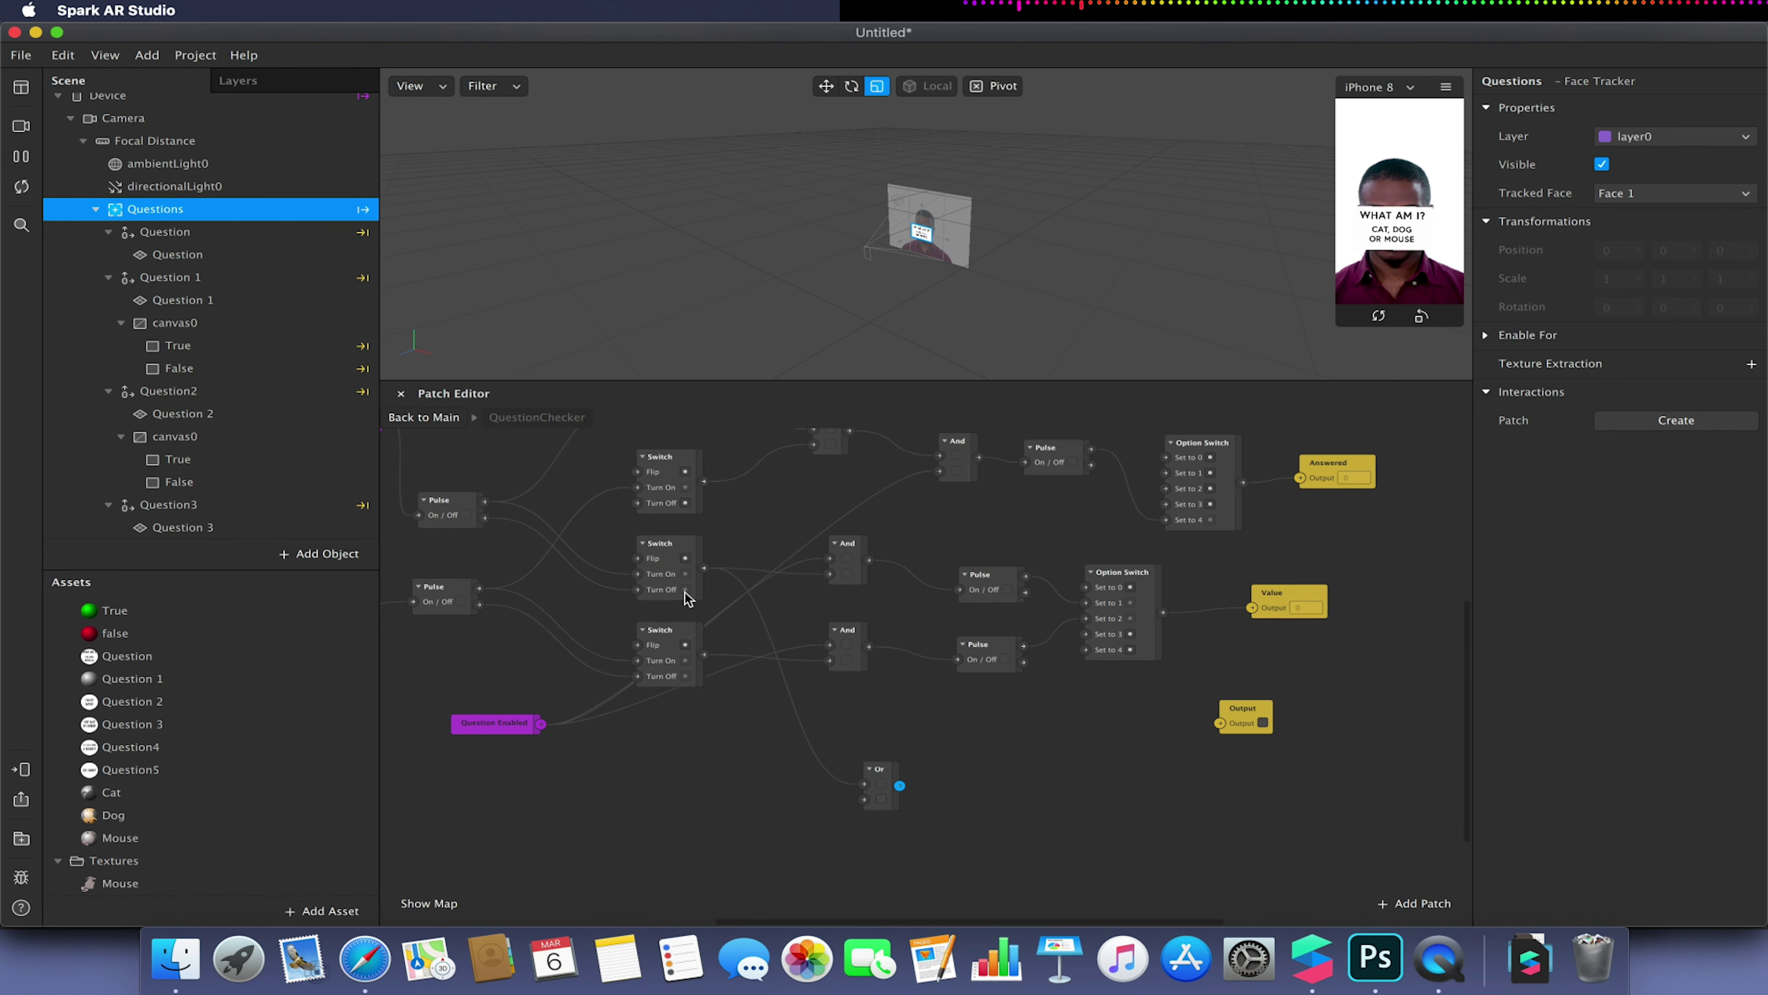
scroll(672, 602, "up", 2)
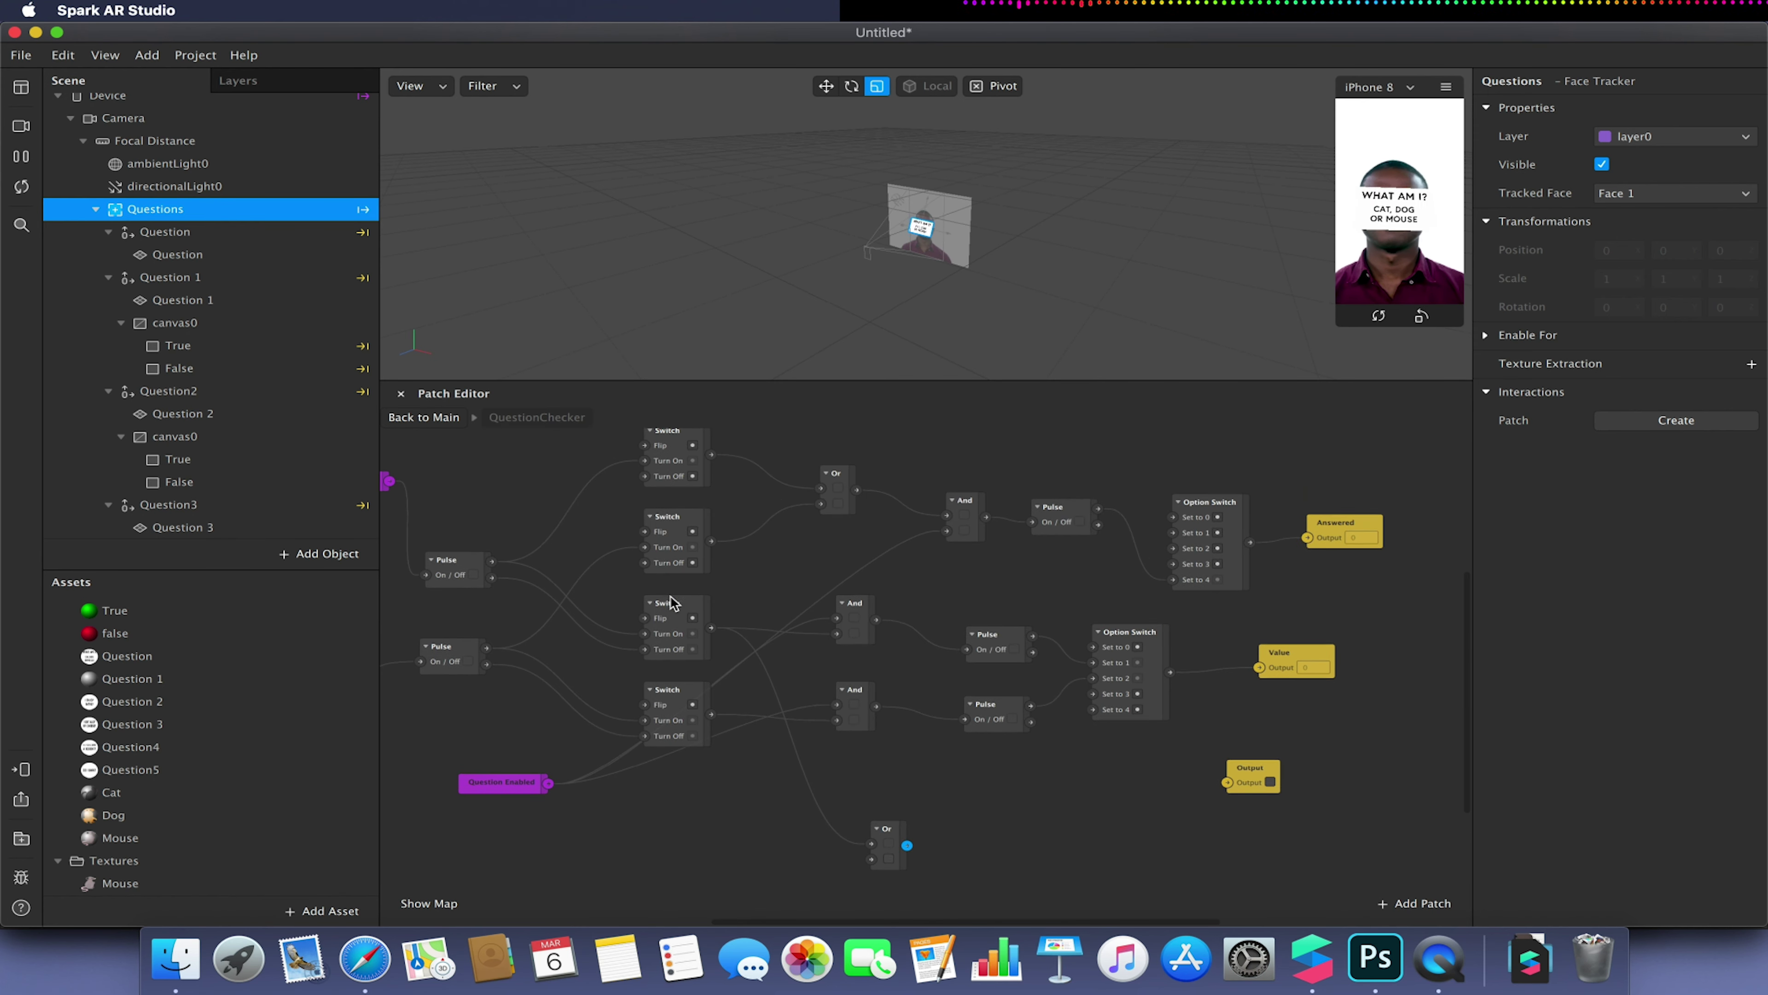
left_click_drag(678, 667, 840, 821)
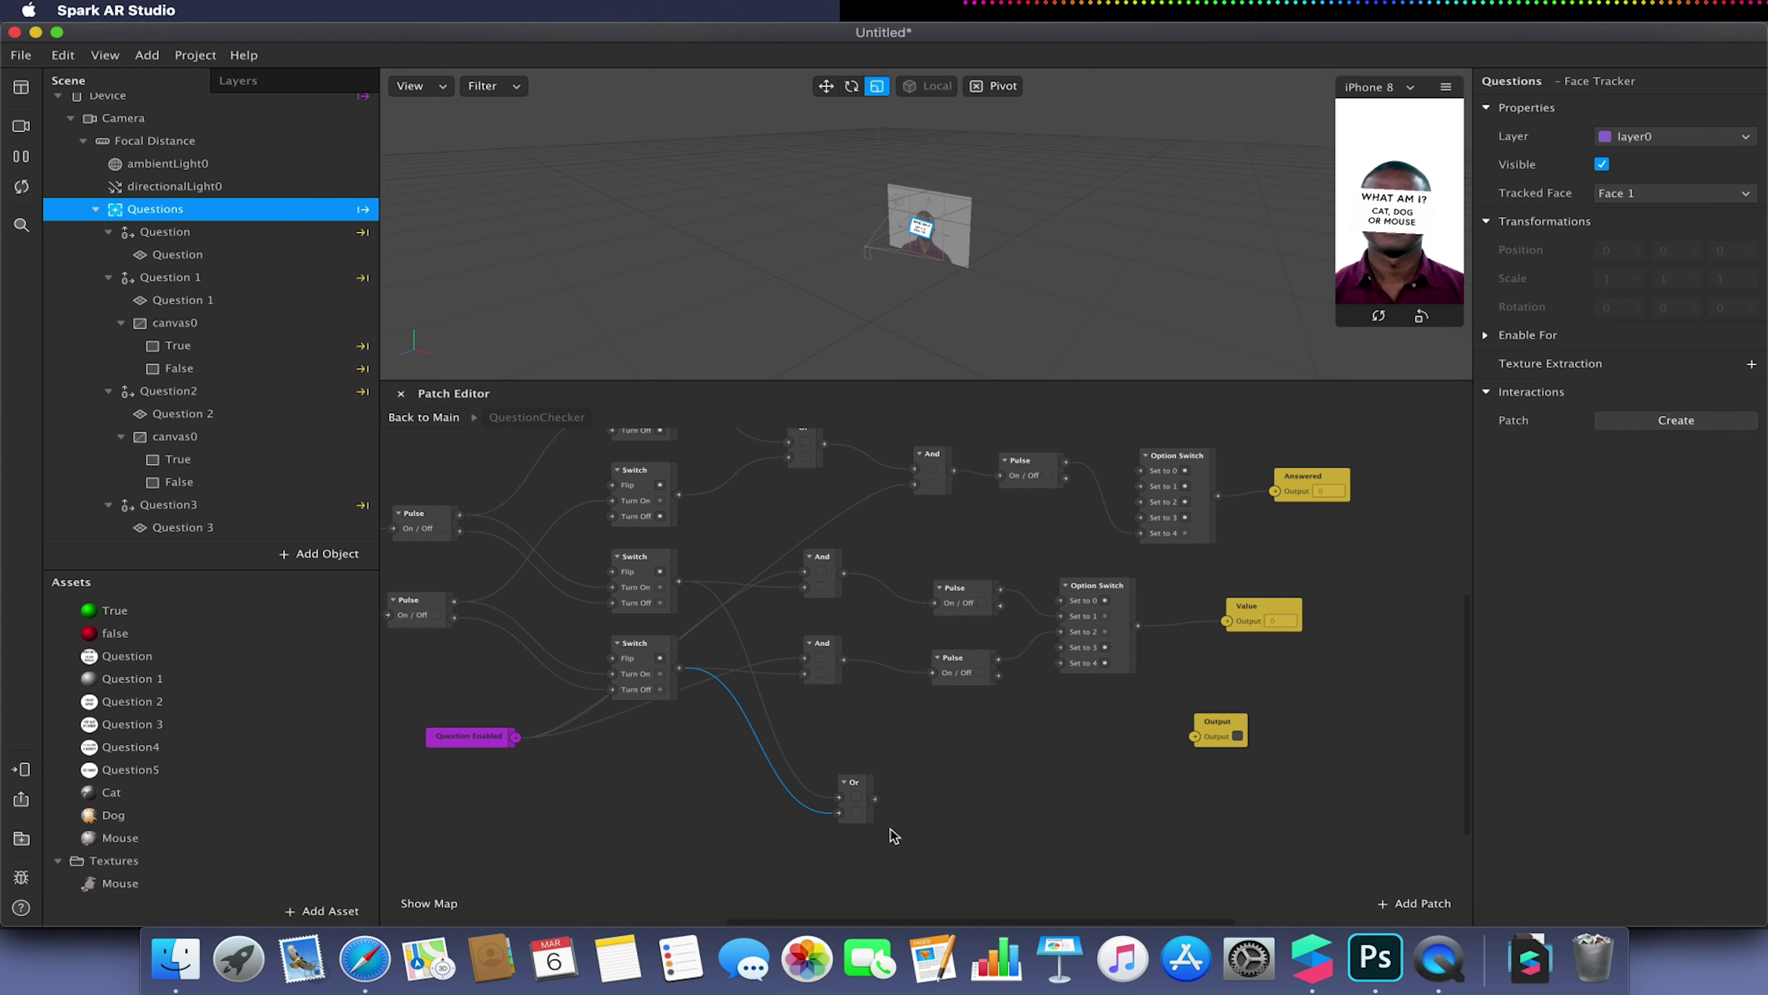
Chain a Pulse after Or, then a Switch with Pulse's Turned On feeding its Turn On
left_click_drag(875, 798, 932, 797)
type("pulse")
left_click(1277, 773)
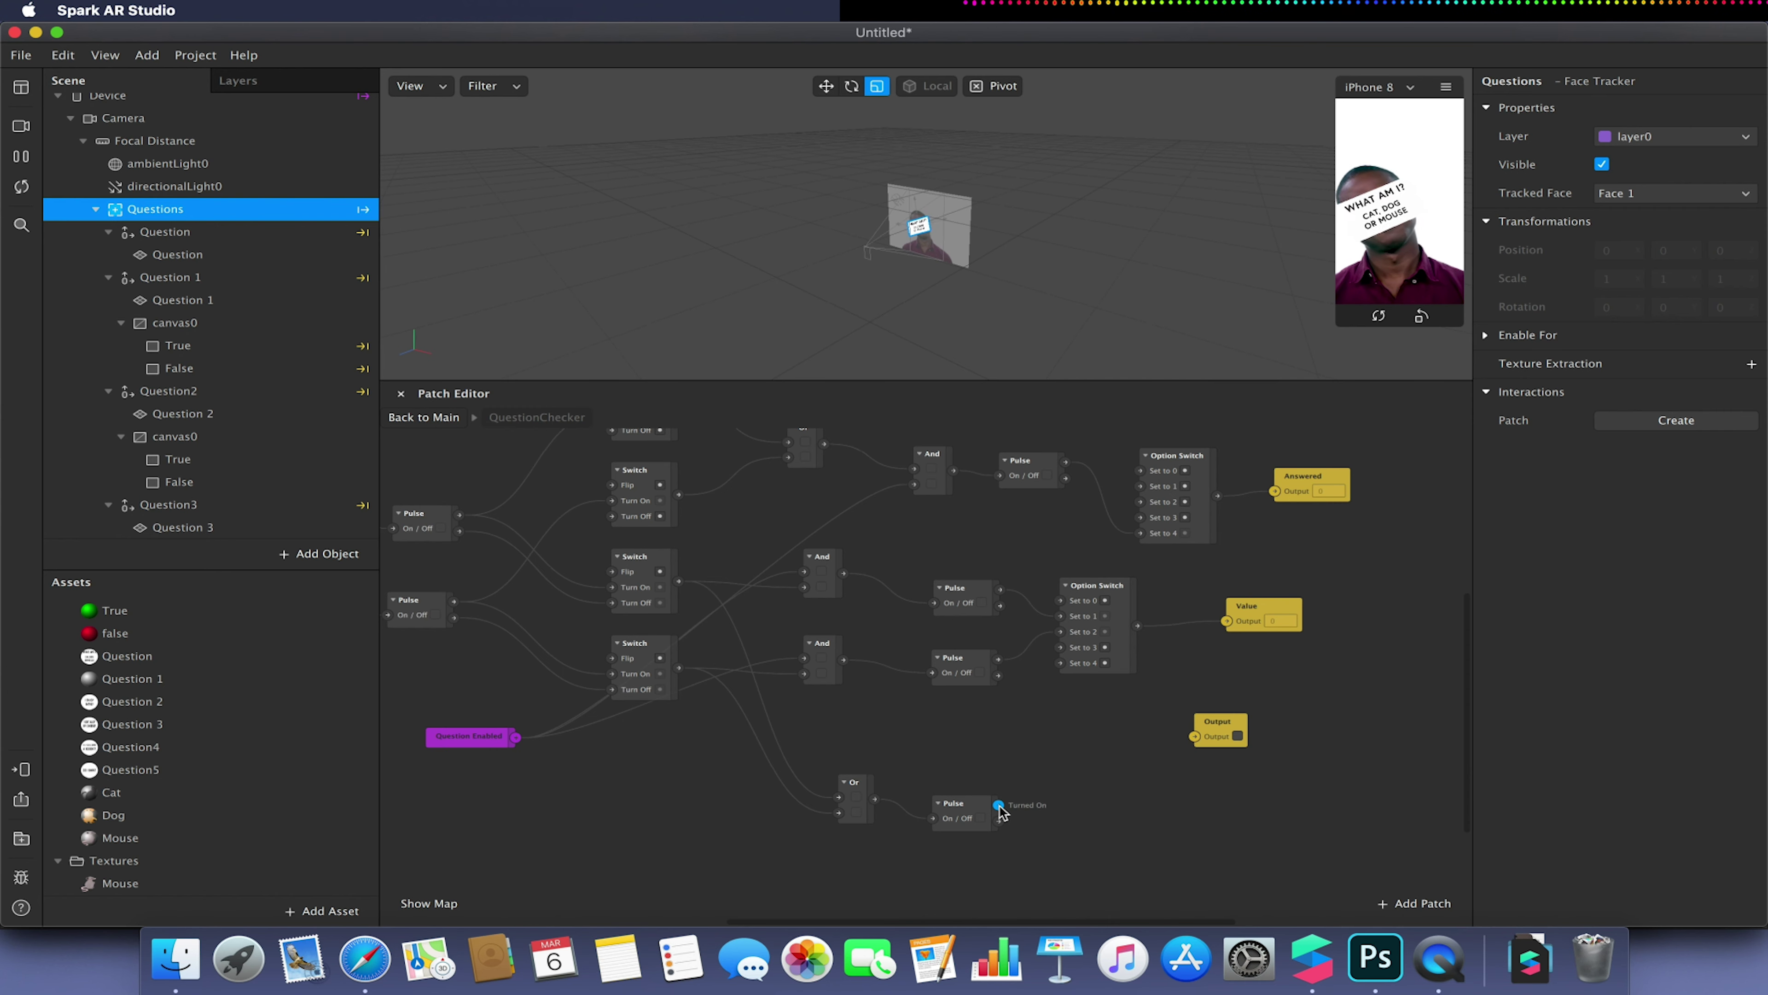
left_click_drag(999, 805, 1057, 794)
type("switch")
left_click(1405, 769)
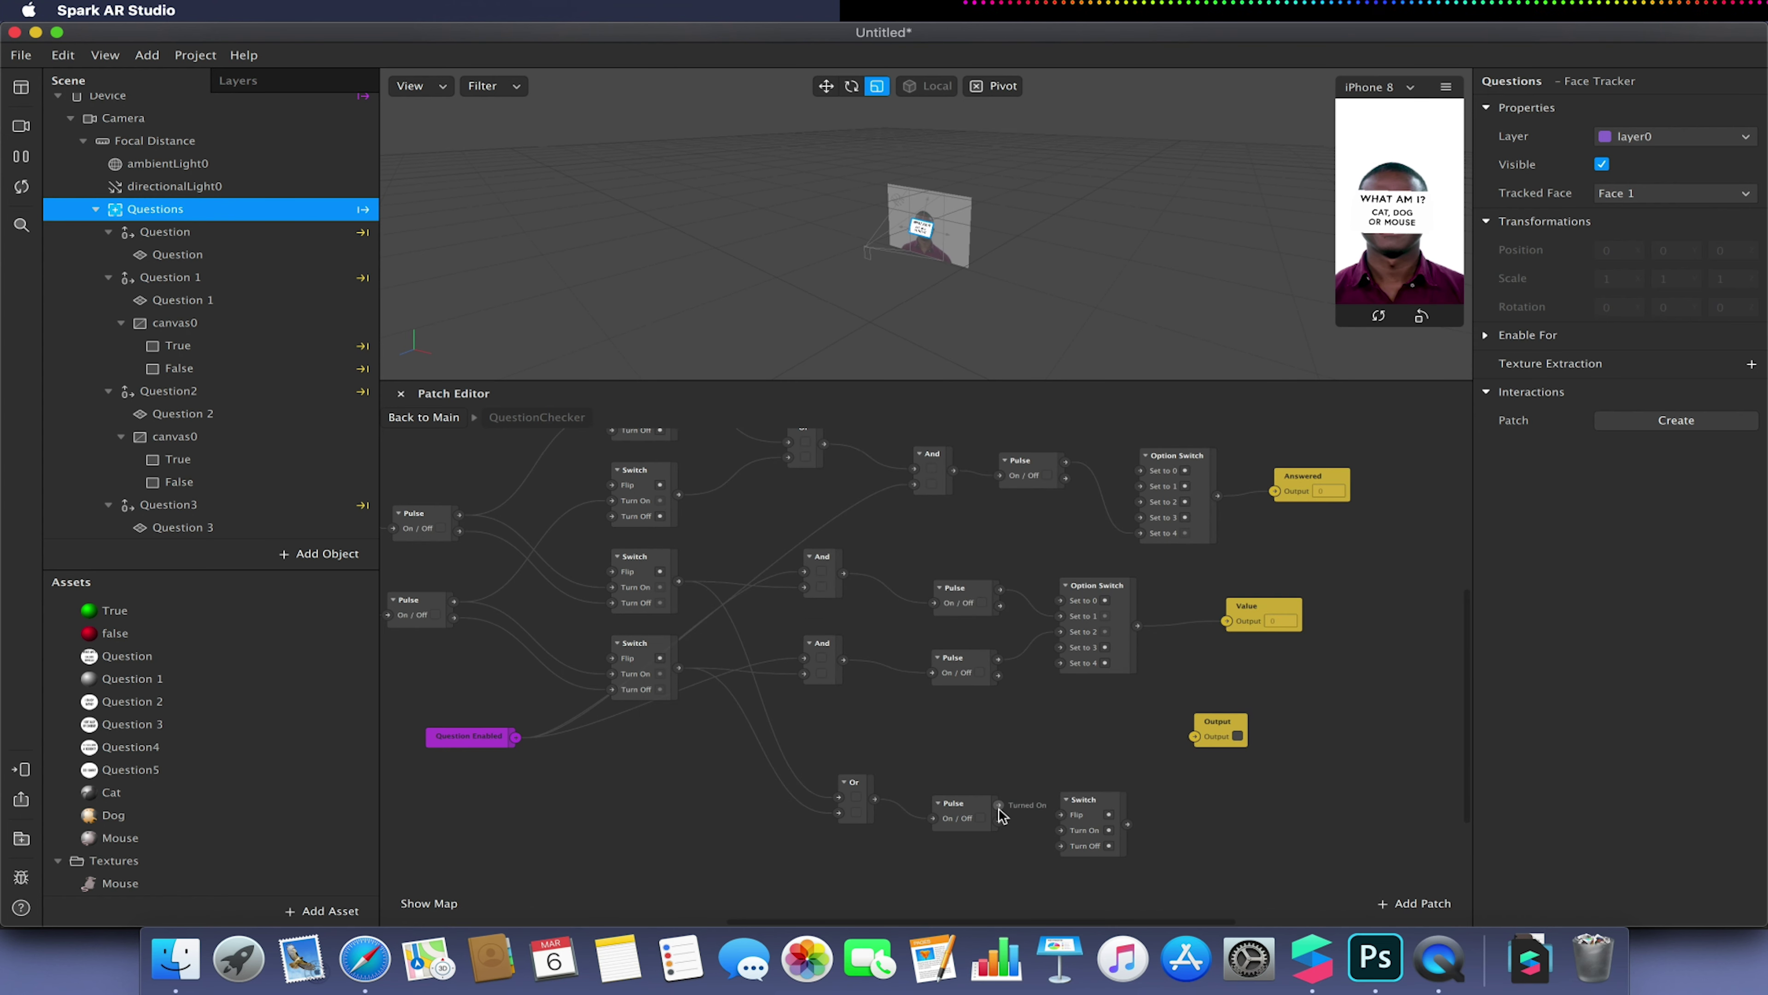
left_click_drag(998, 805, 1194, 738)
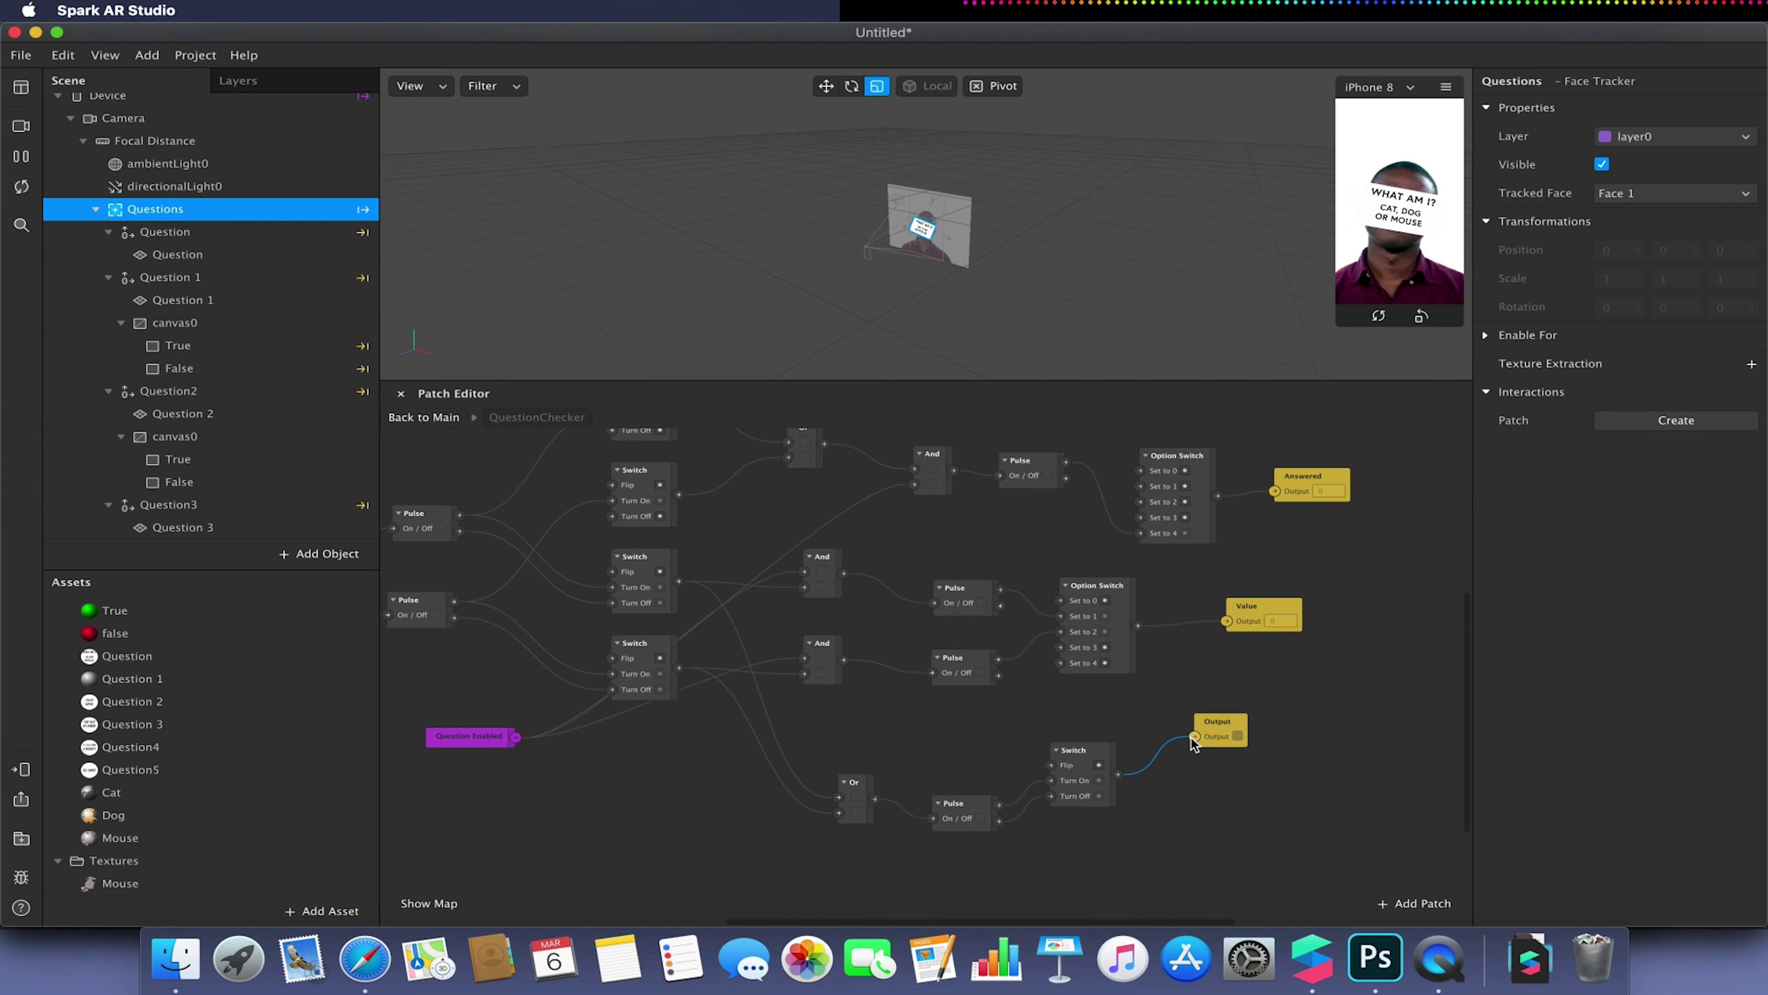
scroll(1210, 777, "left", 3)
scroll(1210, 777, "up", 2)
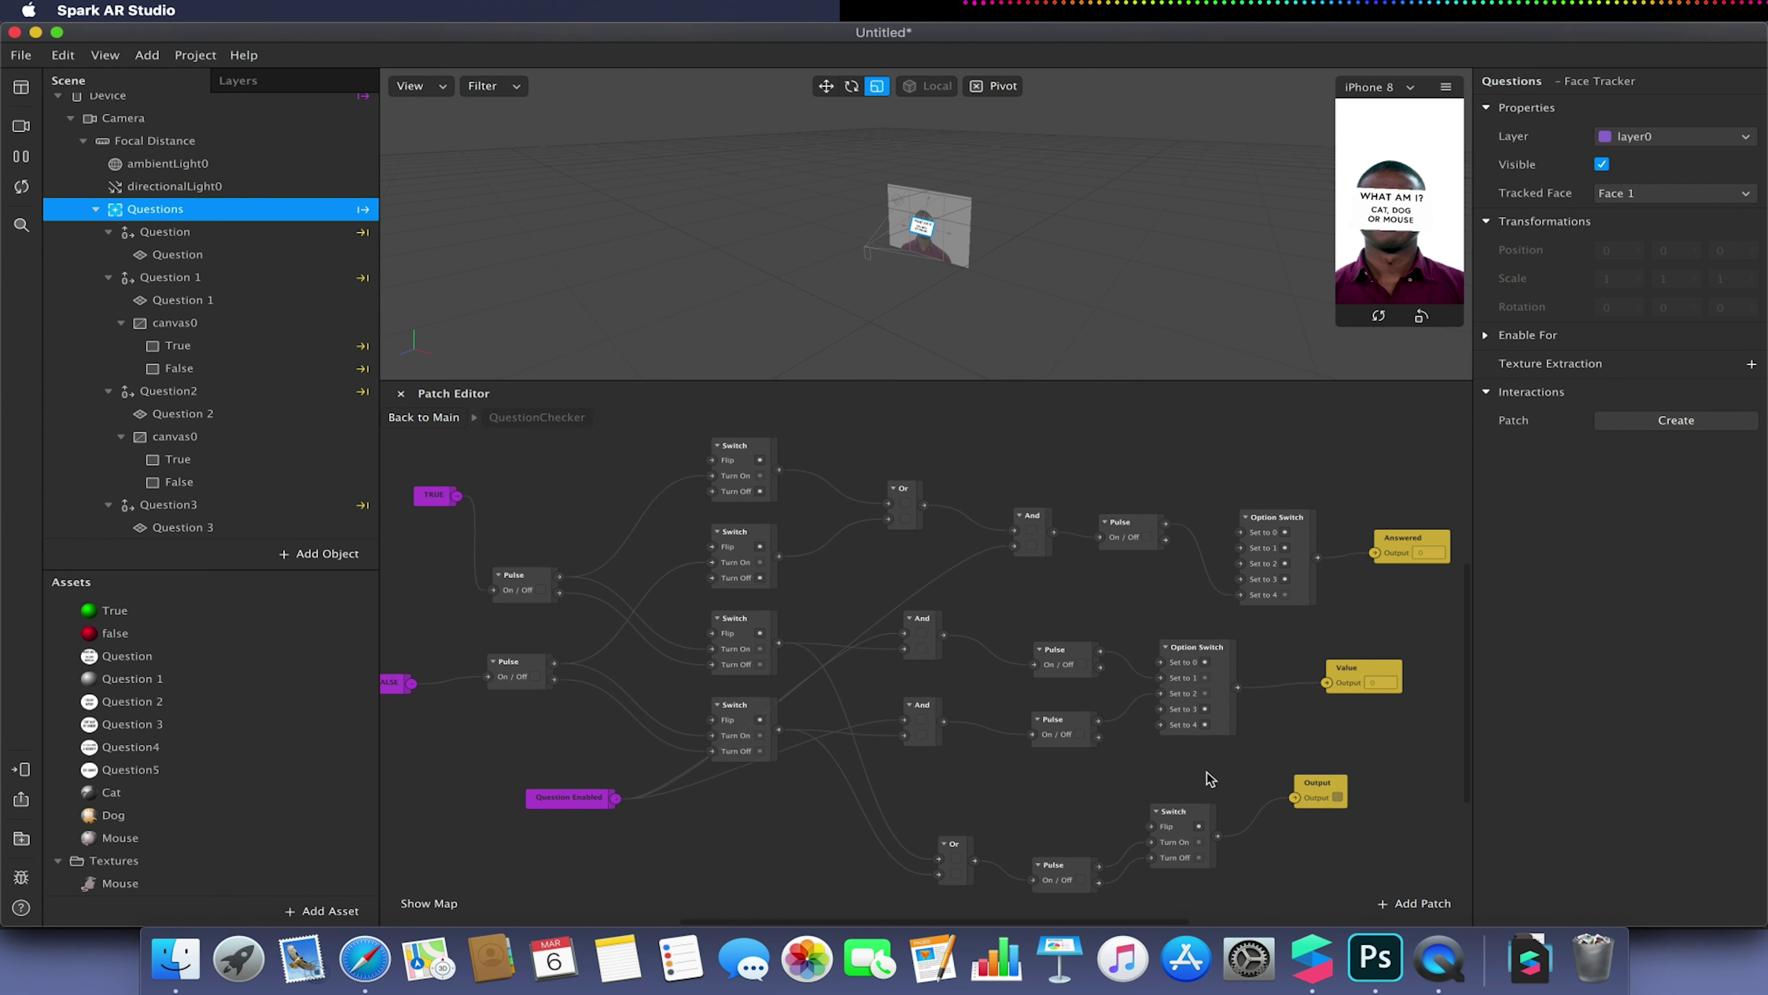
Exit the group to the main graph and set the collapsed QuestionChecker node beside Head Rotation
scroll(1210, 778, "down", 2)
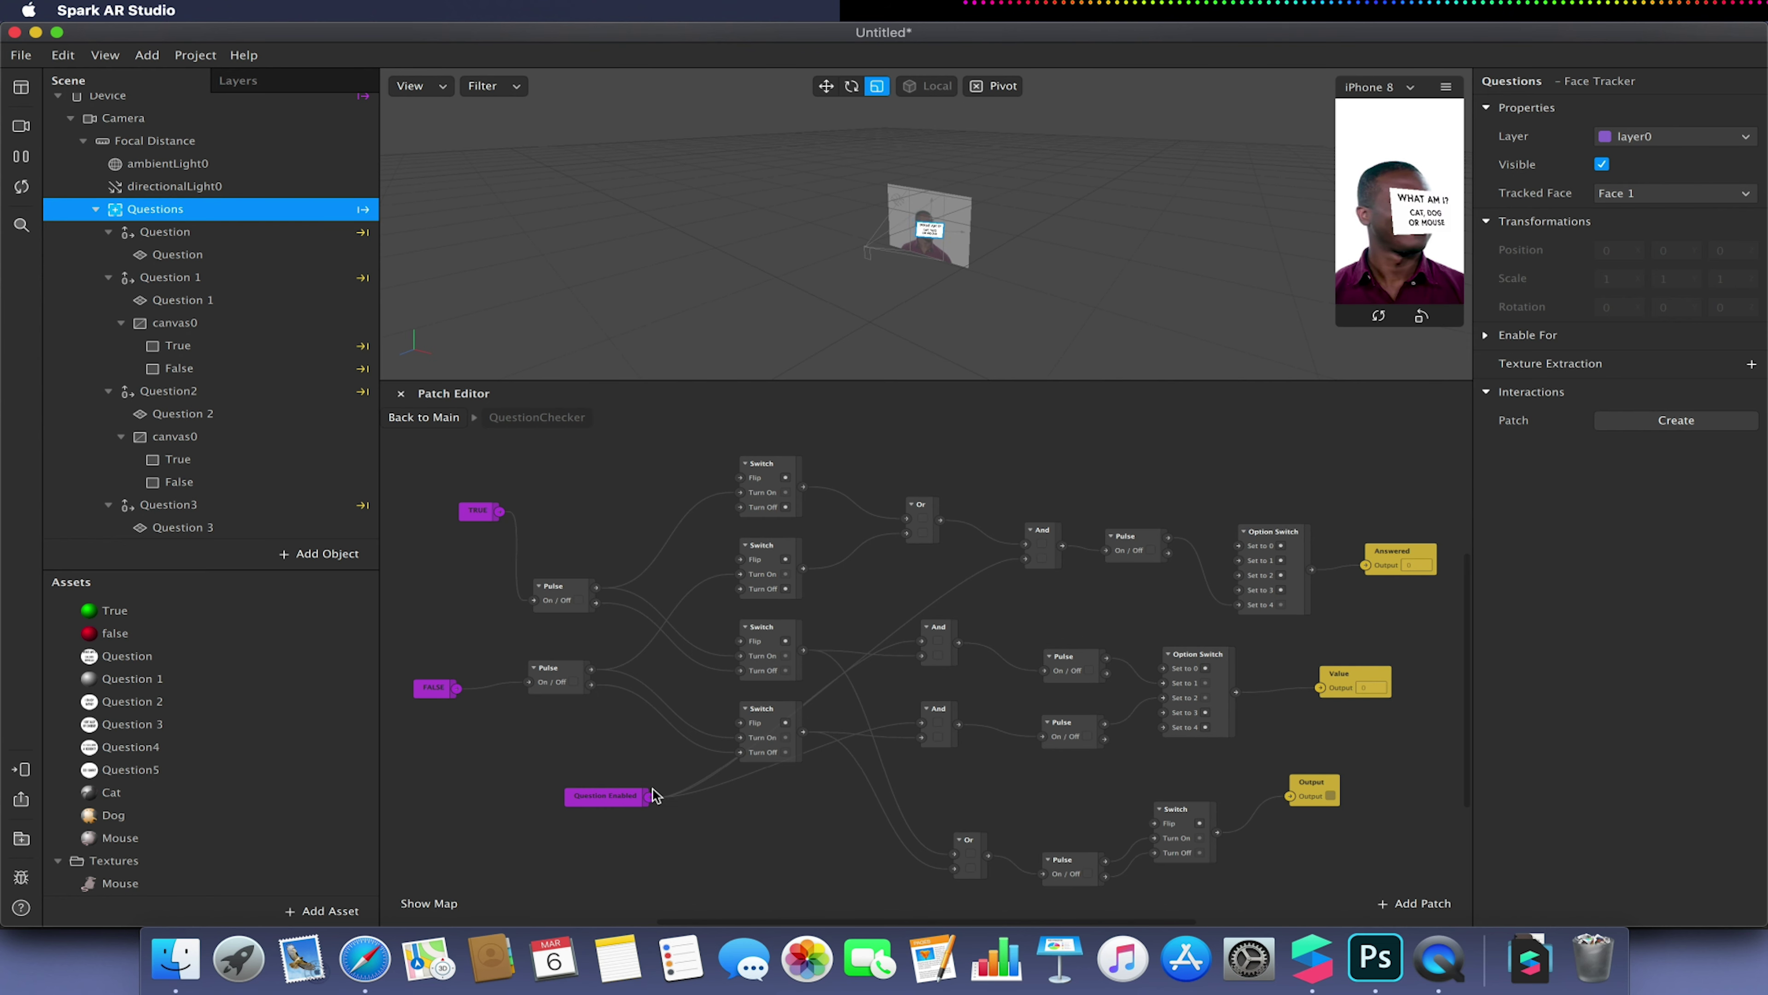
left_click(443, 418)
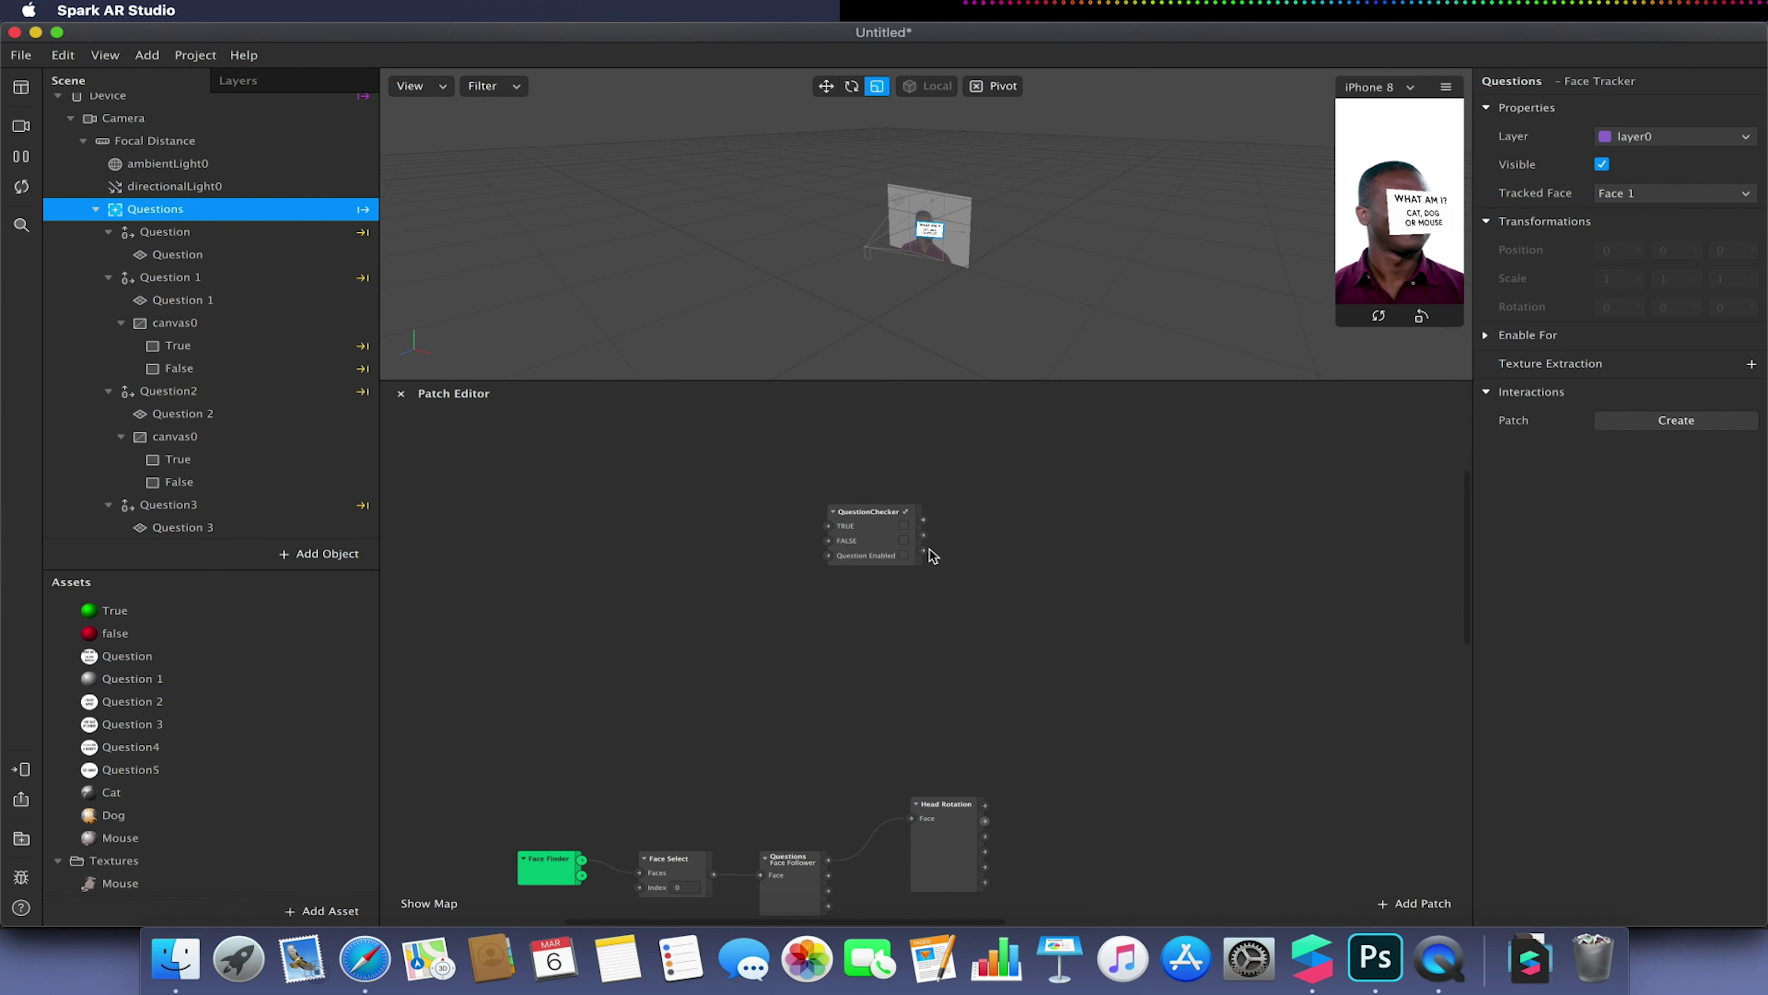
scroll(933, 555, "down", 3)
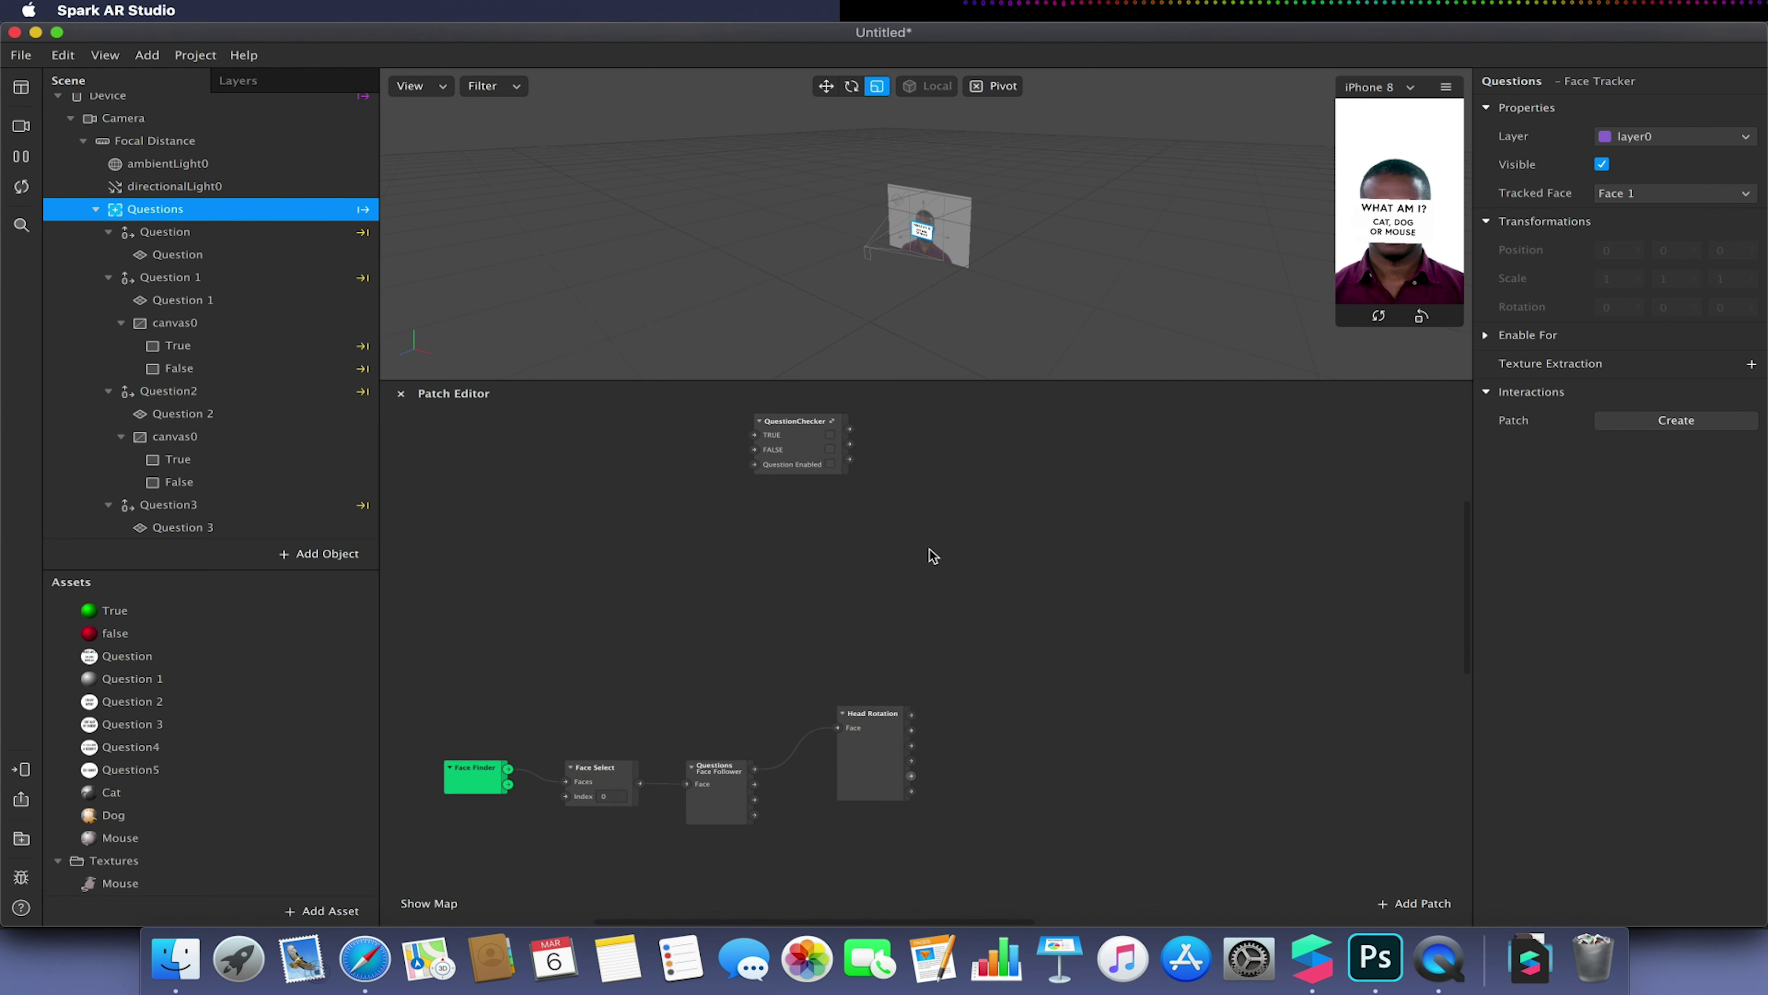
left_click_drag(812, 451, 1032, 758)
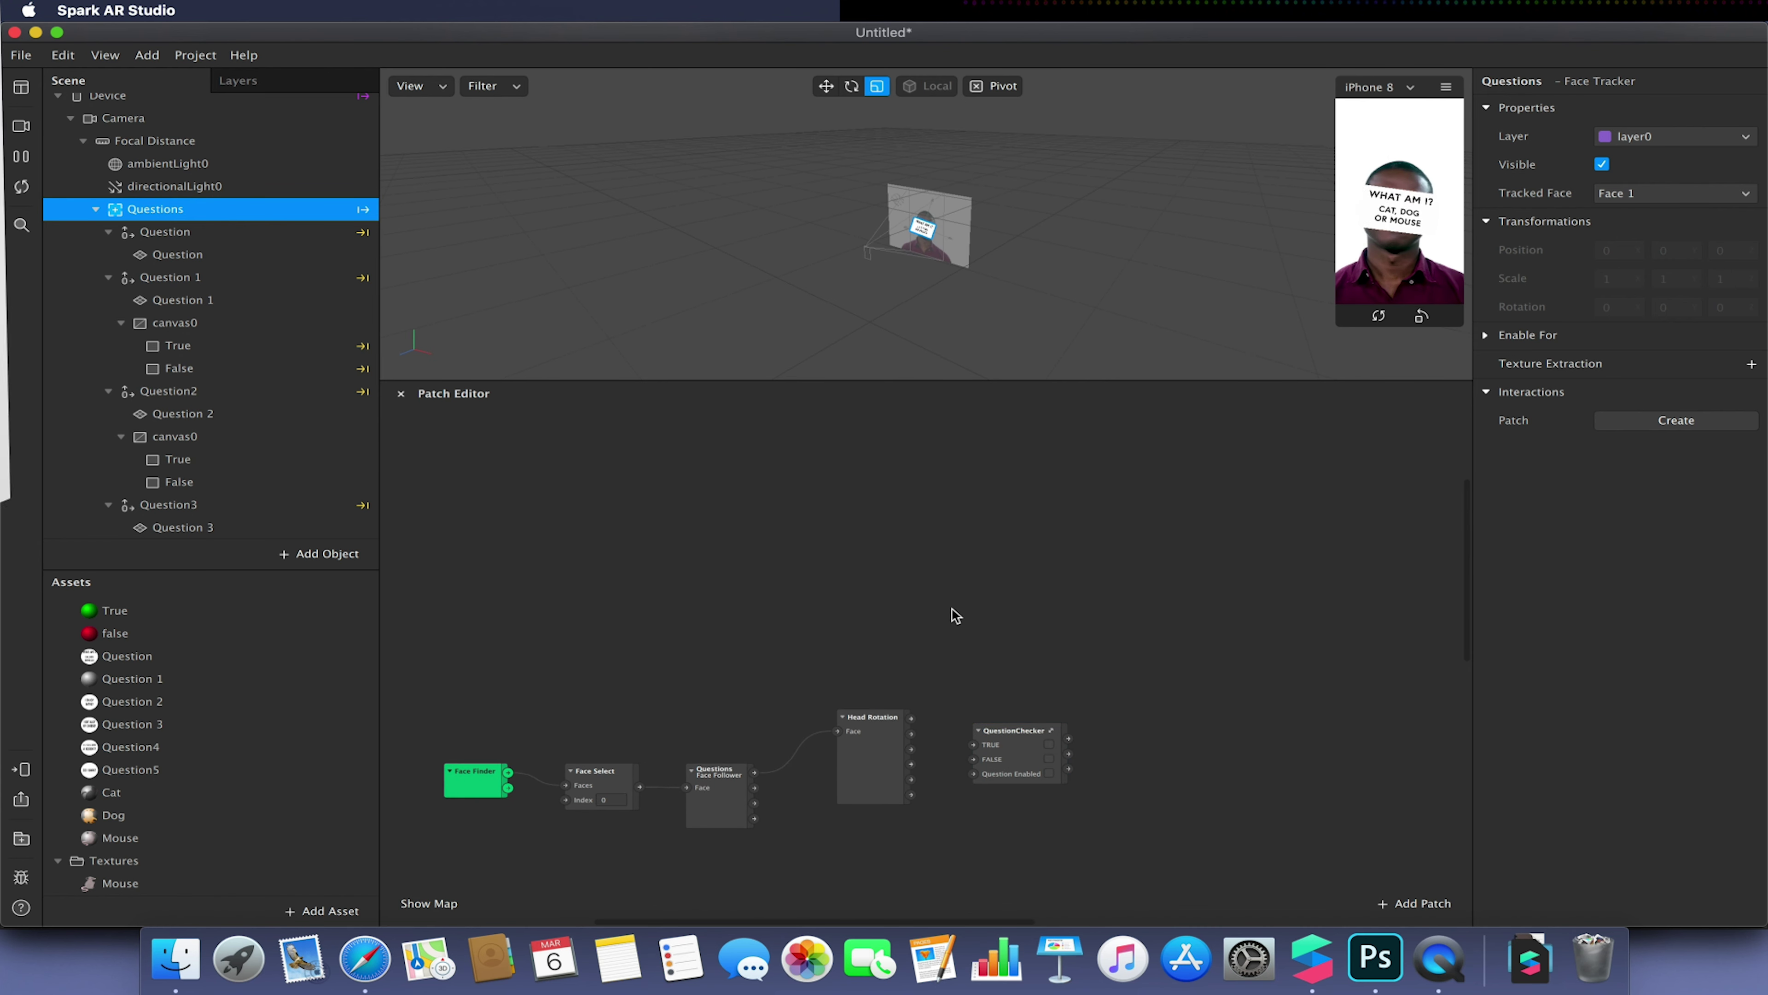